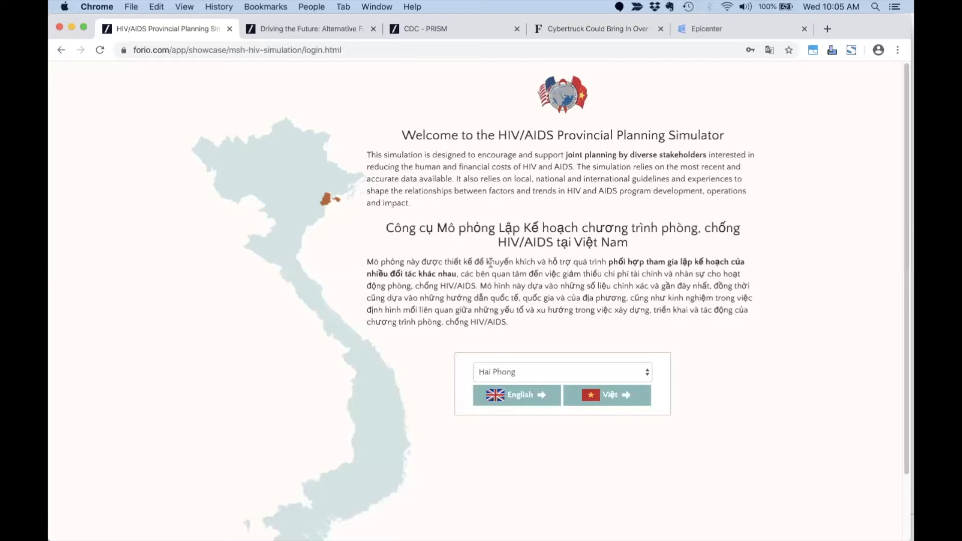
Continue in English and sign in with the saved account to reach Hai Phong's introduction.
click(515, 395)
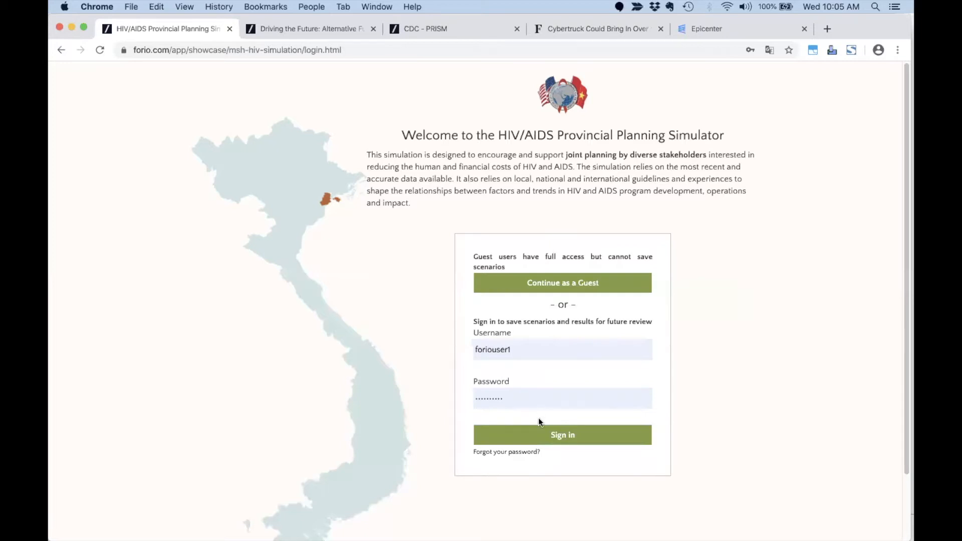
click(533, 434)
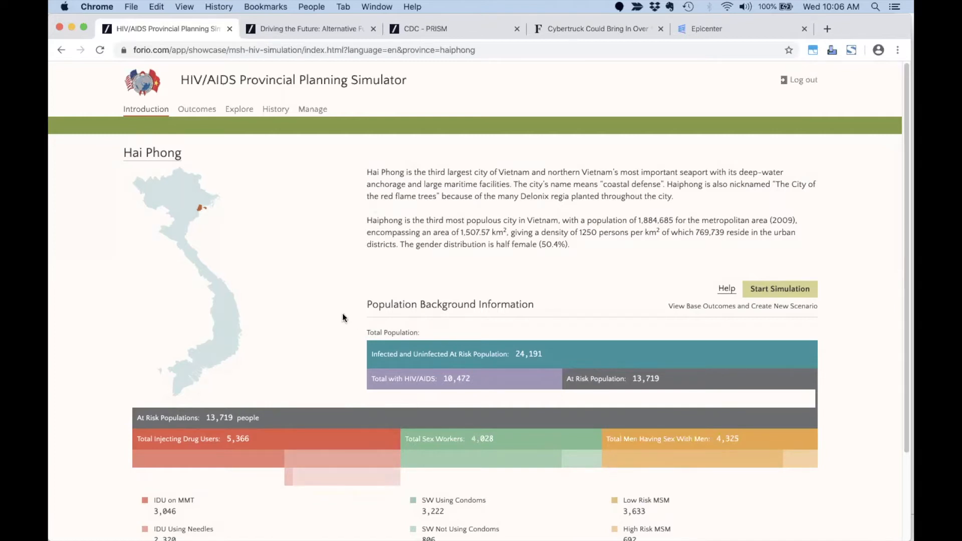
Start the simulation and briefly enlarge the Comparison of New Cases chart on the Outcomes dashboard.
click(779, 291)
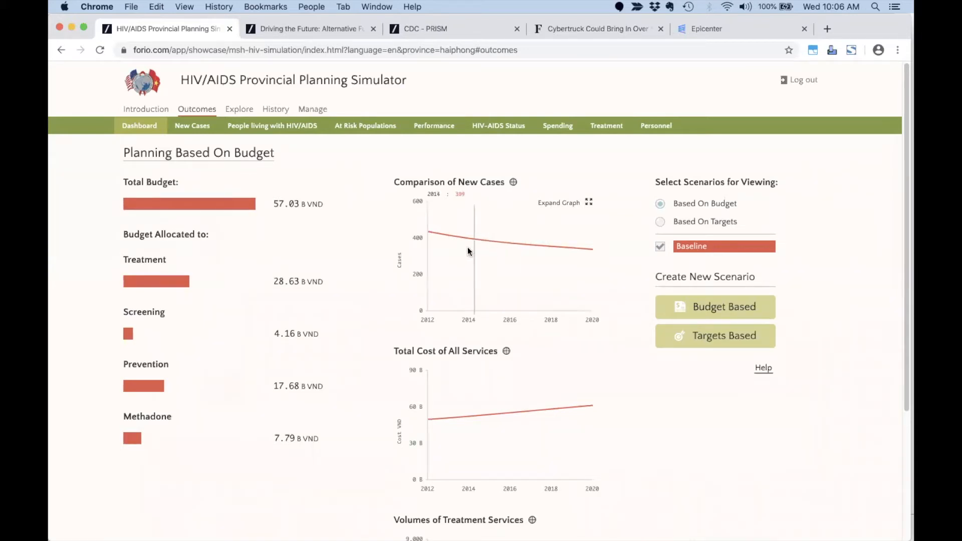
click(589, 203)
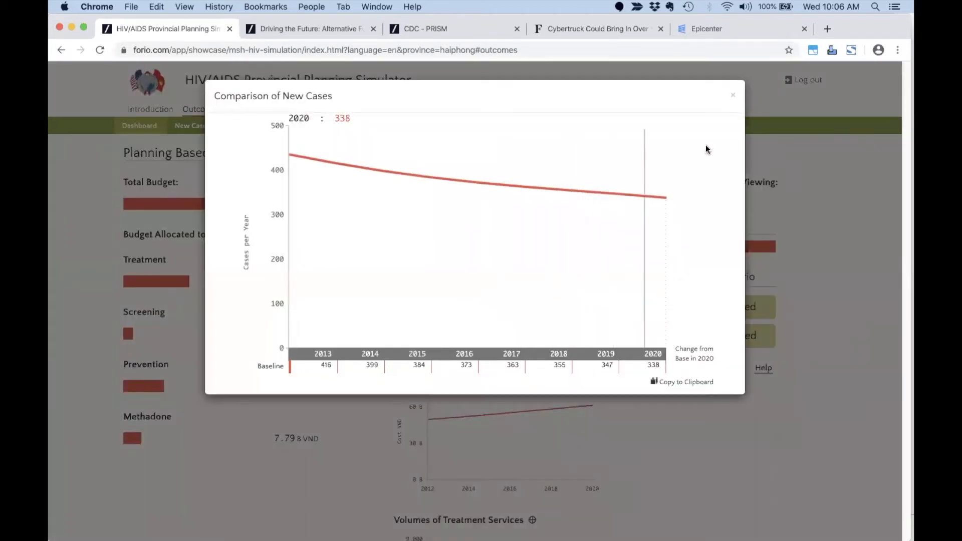
click(733, 95)
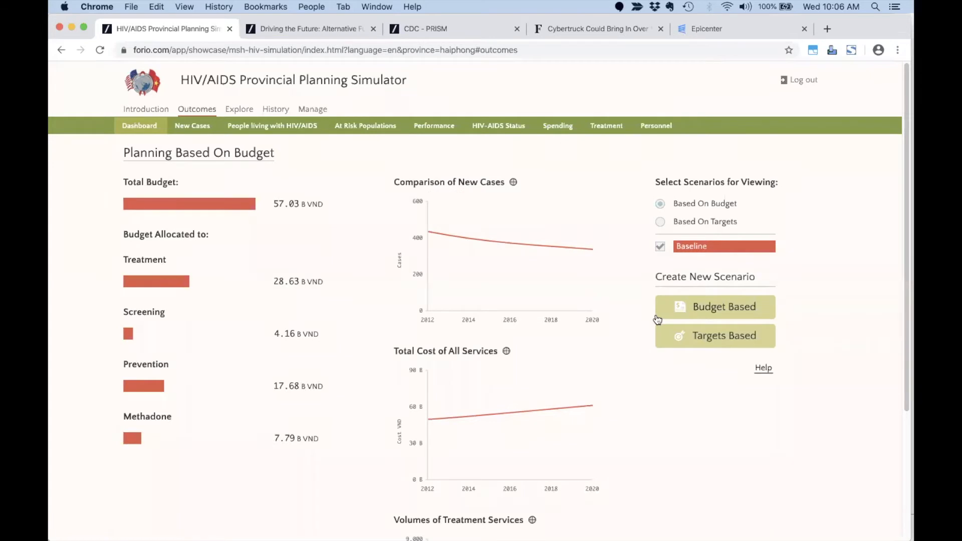
Create a target-based scenario with all seven prevention goal values set to 80%.
click(718, 340)
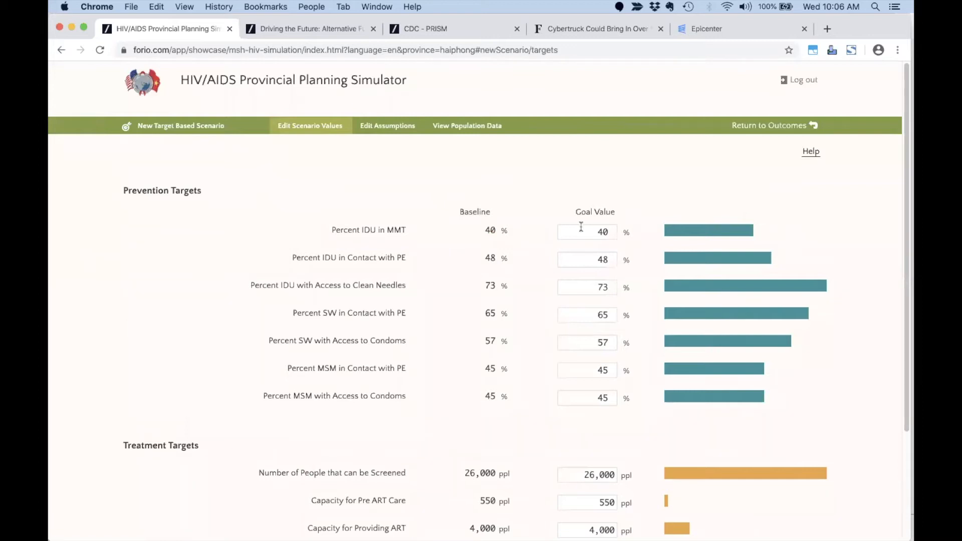
drag(582, 232, 617, 233)
text(80)
key(Tab)
text(80)
key(Tab)
text(80)
key(Tab)
text(80)
key(Tab)
text(80)
key(Tab)
text(80)
key(Tab)
text(80)
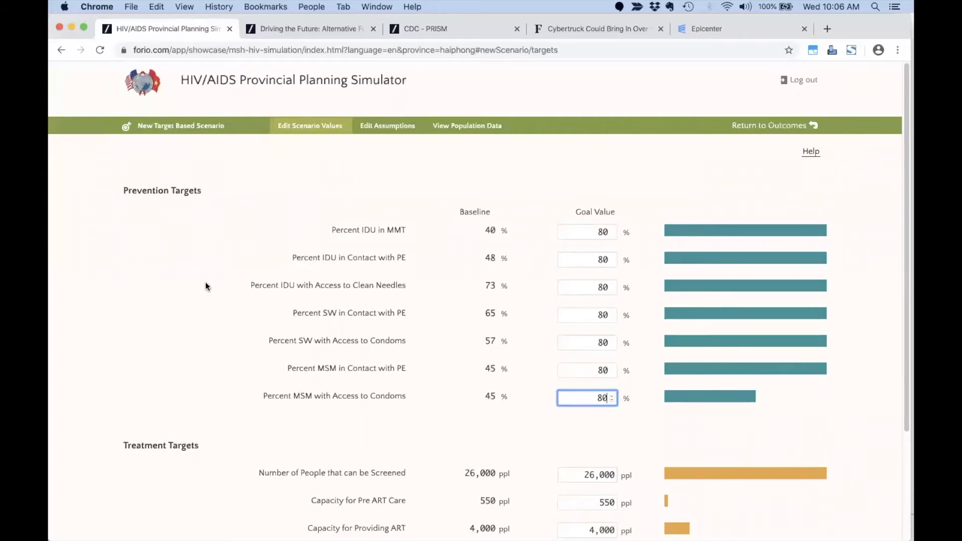
Name the scenario 'Prevention' and run the simulation.
scroll(206, 286, down, 4)
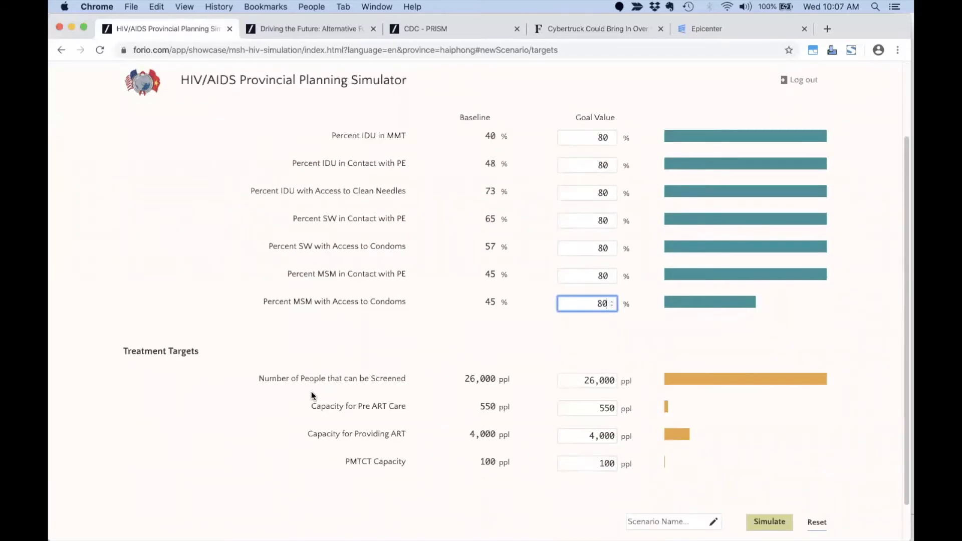
scroll(337, 325, up, 3)
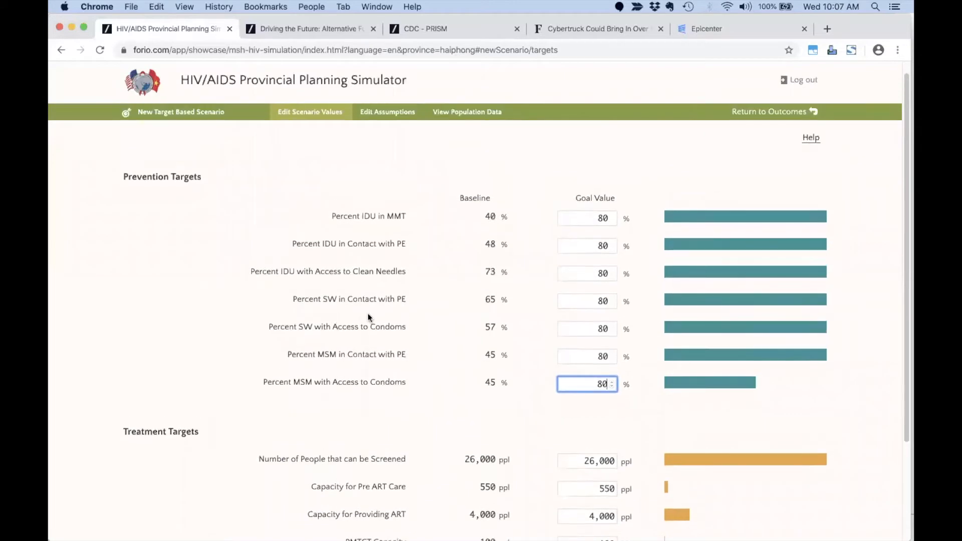
scroll(368, 314, down, 5)
click(683, 479)
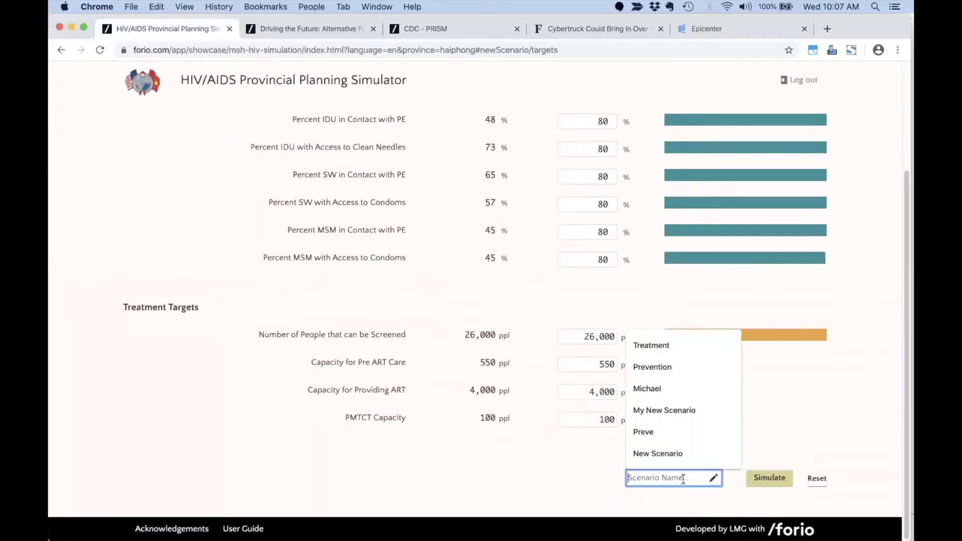
text(Preventio)
click(717, 503)
click(750, 476)
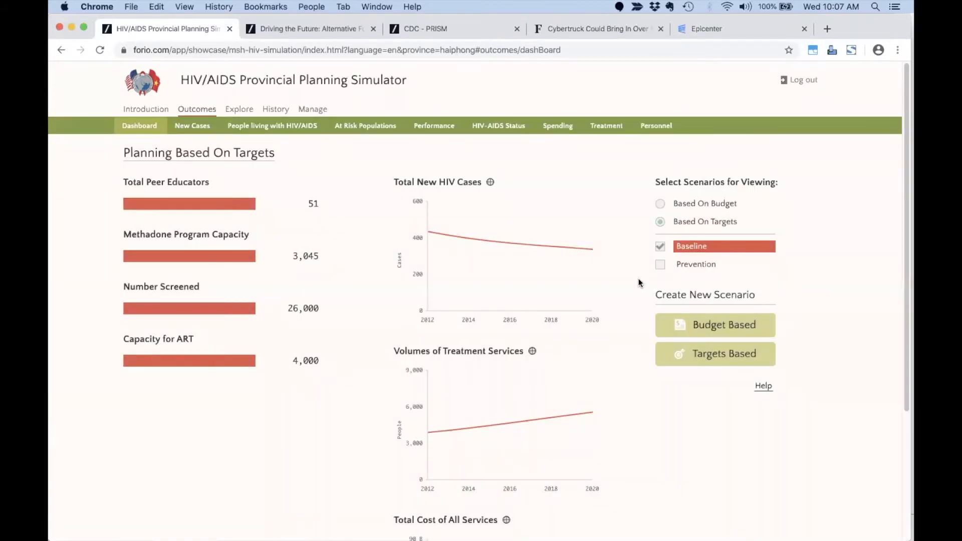
Show Prevention results against Baseline, then begin another target-based scenario.
click(660, 265)
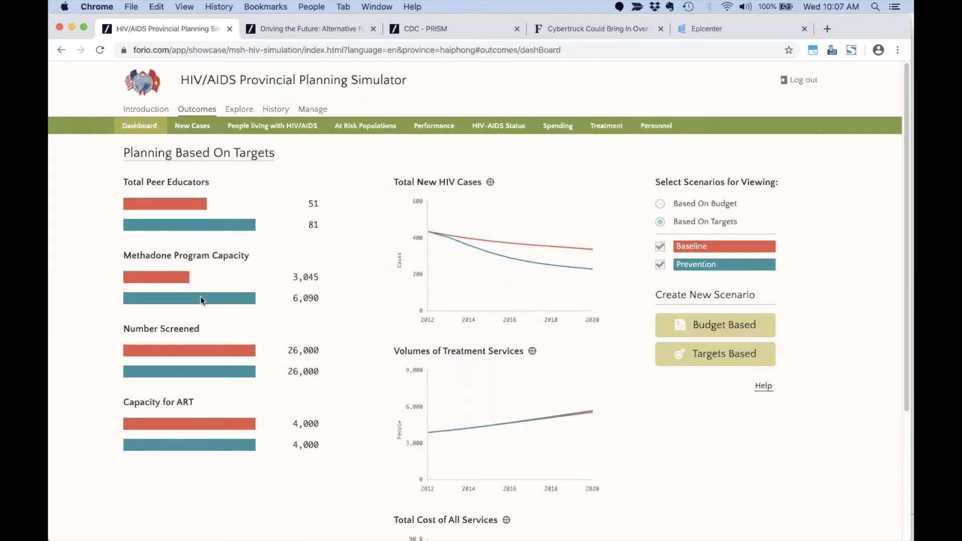
click(729, 355)
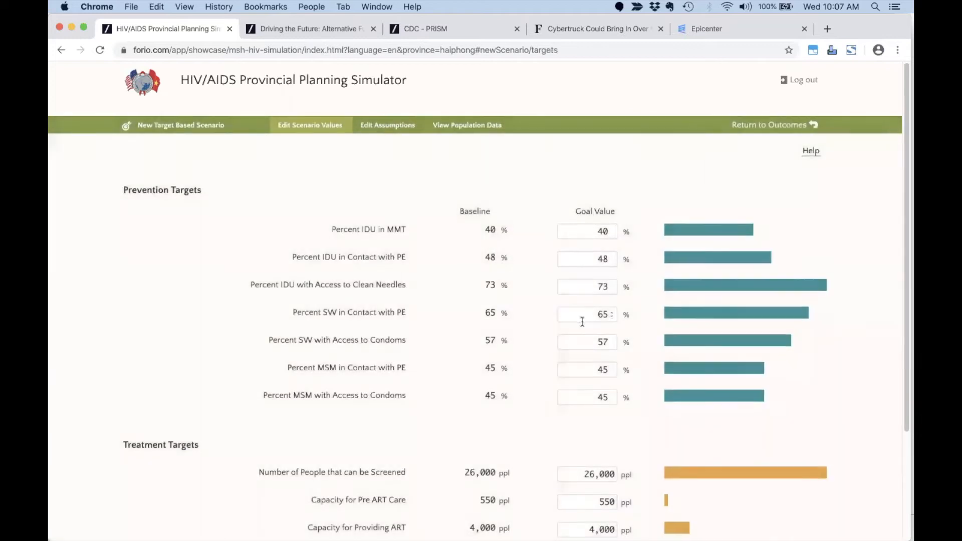
Set the screening 52,000, pre-ART 1,100, ART 8,000 and PMTCT 200 capacity goals.
scroll(582, 321, down, 3)
double_click(580, 337)
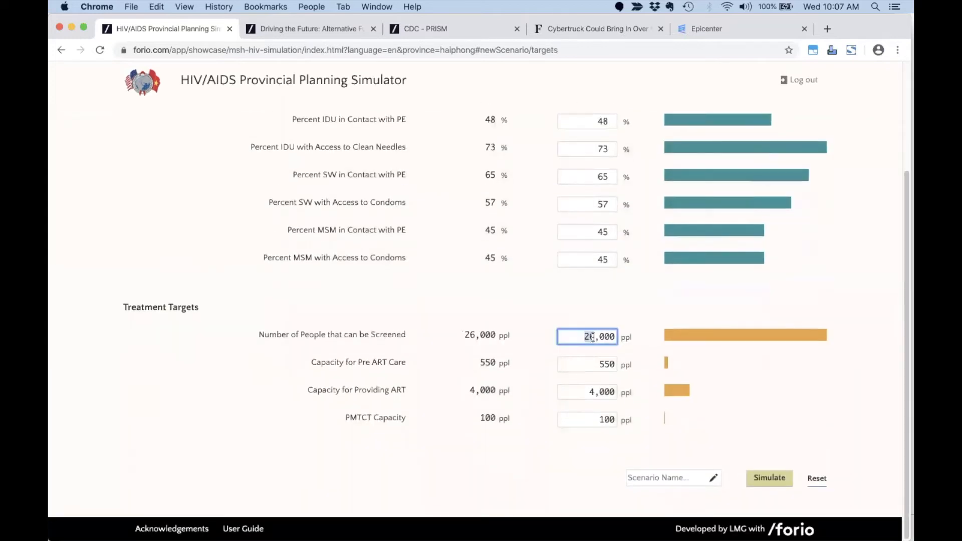
text(52)
key(Tab)
text(1100)
key(Tab)
text(8000)
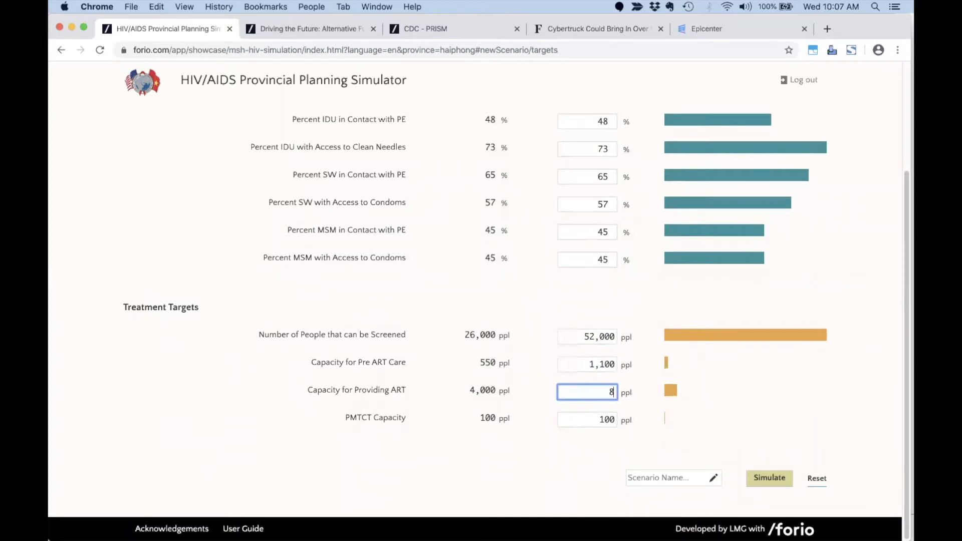
key(Tab)
text(200)
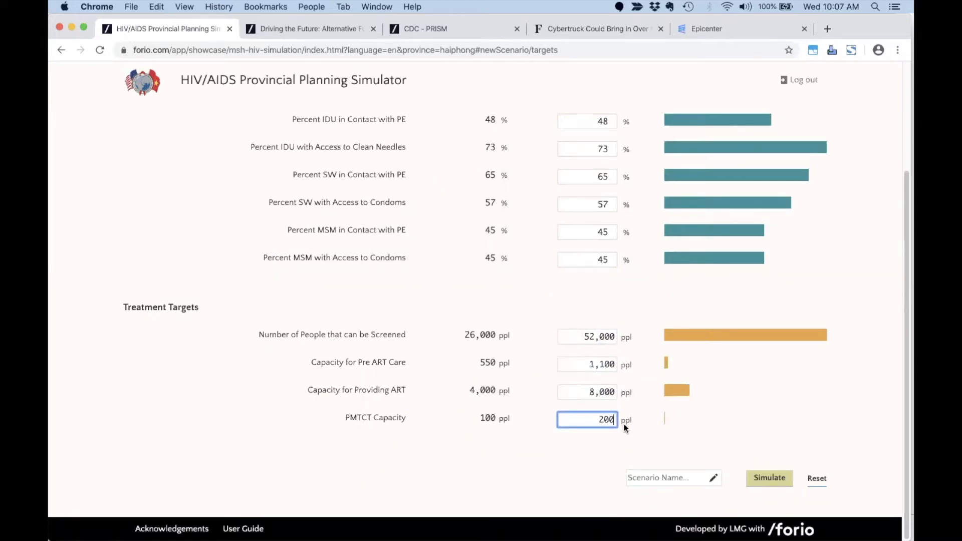
Name the scenario 'Treatment', simulate it, and plot it beside Baseline and Prevention.
click(653, 474)
text(Treatment)
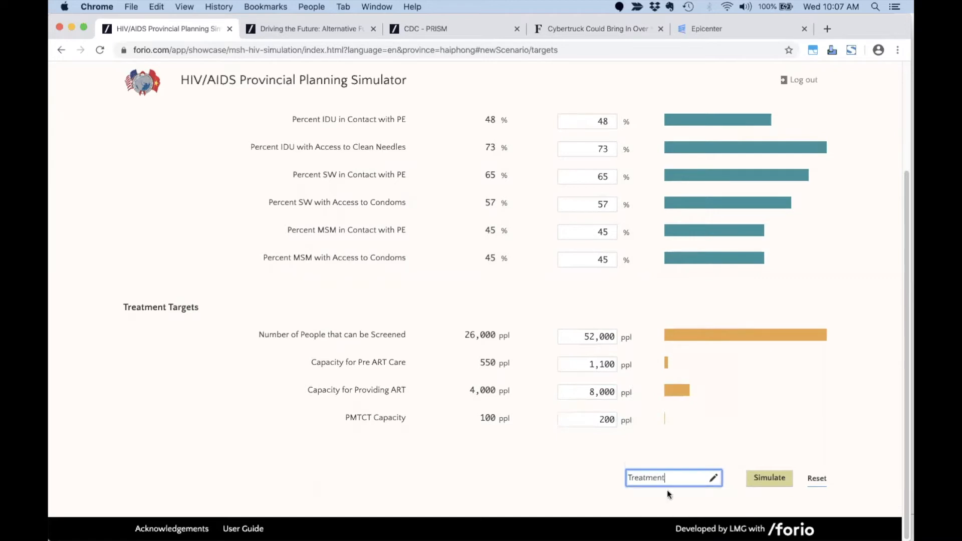
click(760, 474)
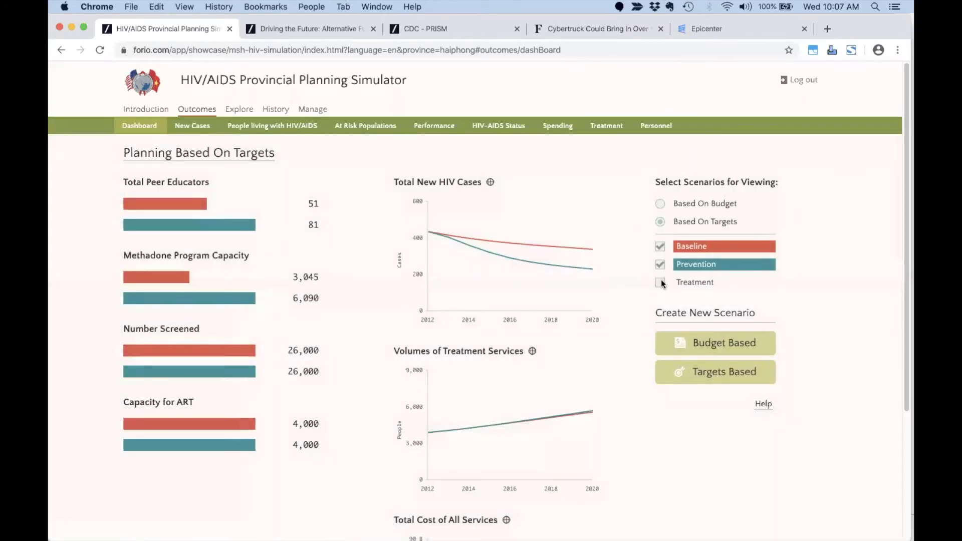
click(661, 282)
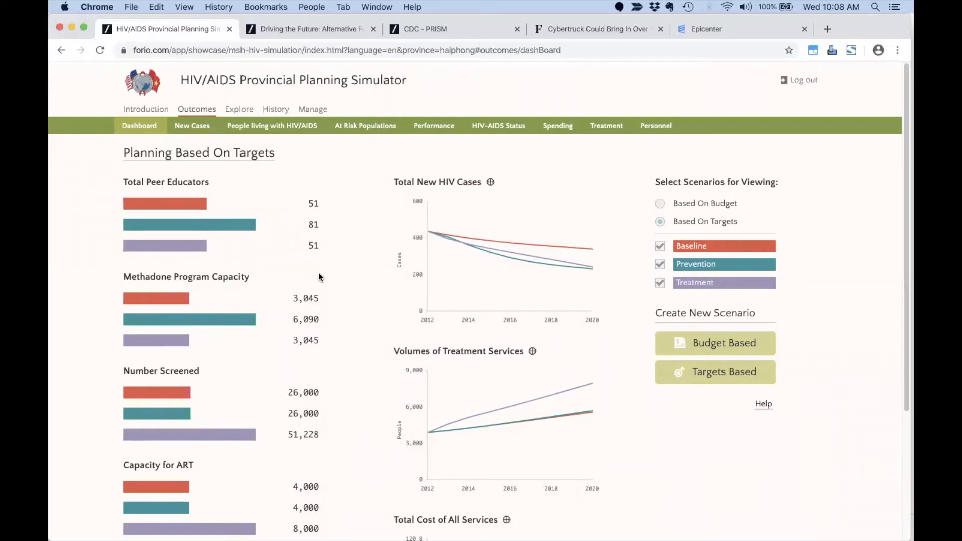
Review the New Cases, People living with HIV/AIDS and Performance results, then list saved scenarios.
scroll(329, 276, down, 2)
scroll(330, 275, down, 5)
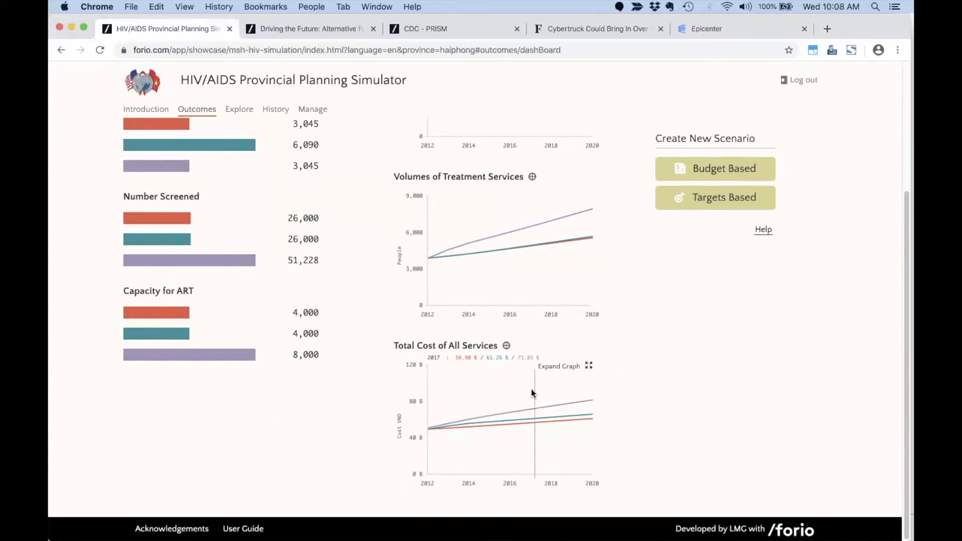
scroll(499, 346, up, 7)
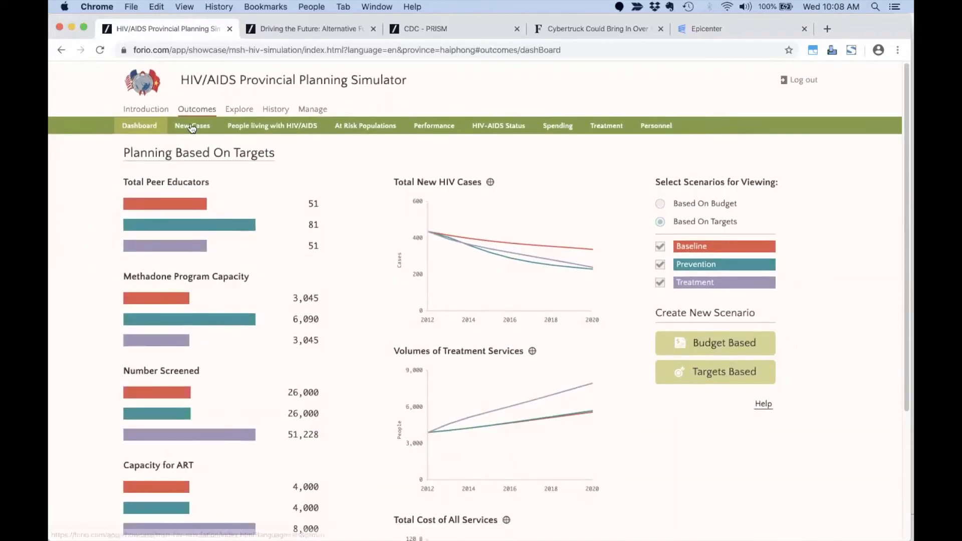
click(202, 125)
scroll(322, 239, down, 5)
scroll(301, 201, up, 5)
click(283, 130)
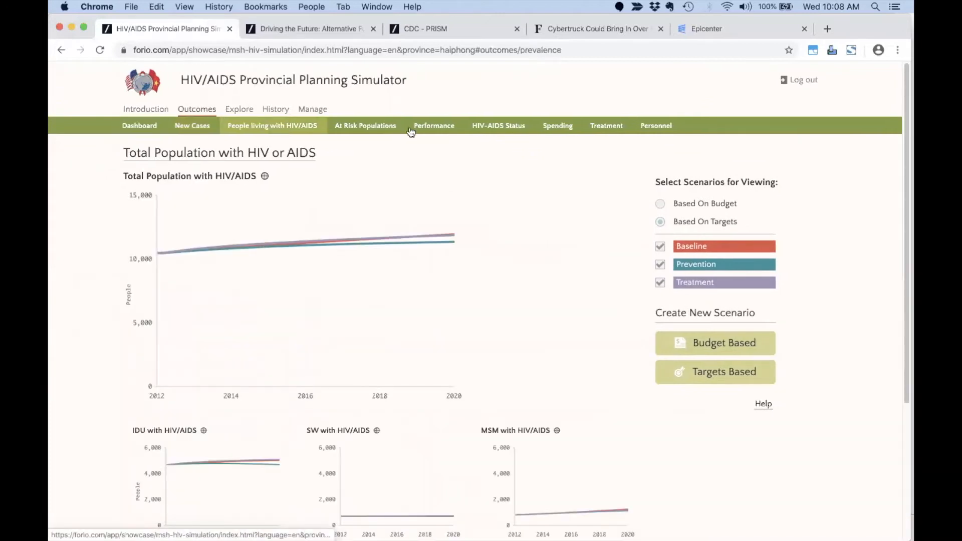
click(441, 128)
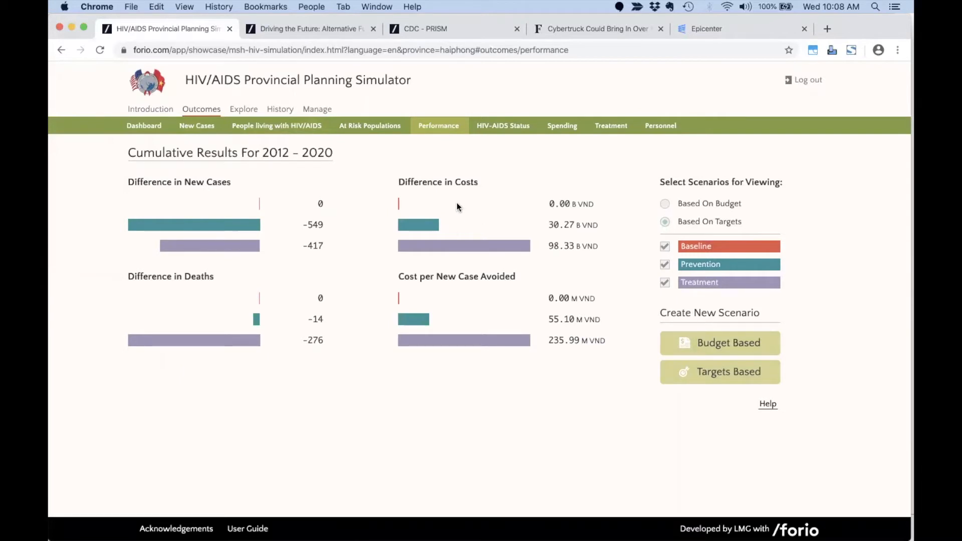
click(318, 110)
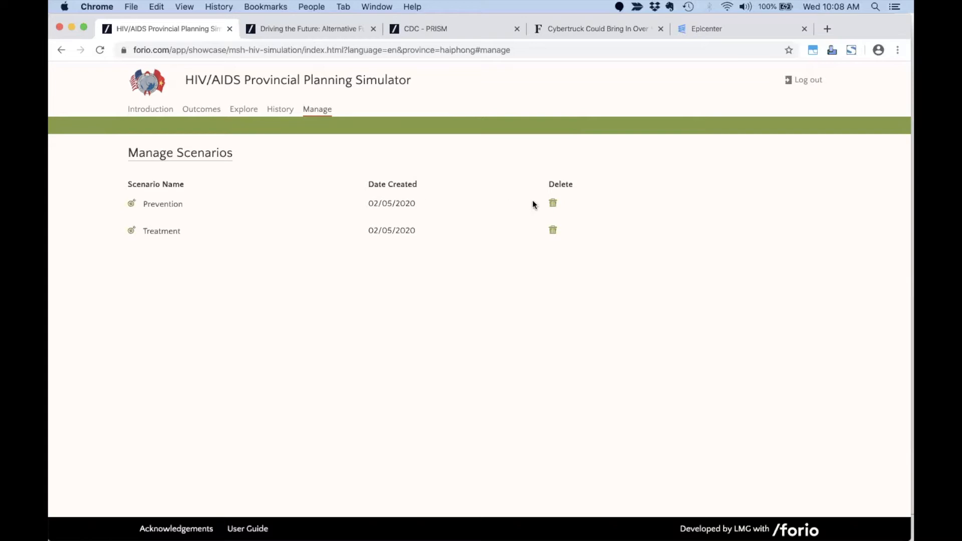
Delete the Prevention scenario, return to Outcomes, and switch to the Driving the Future simulator.
click(553, 203)
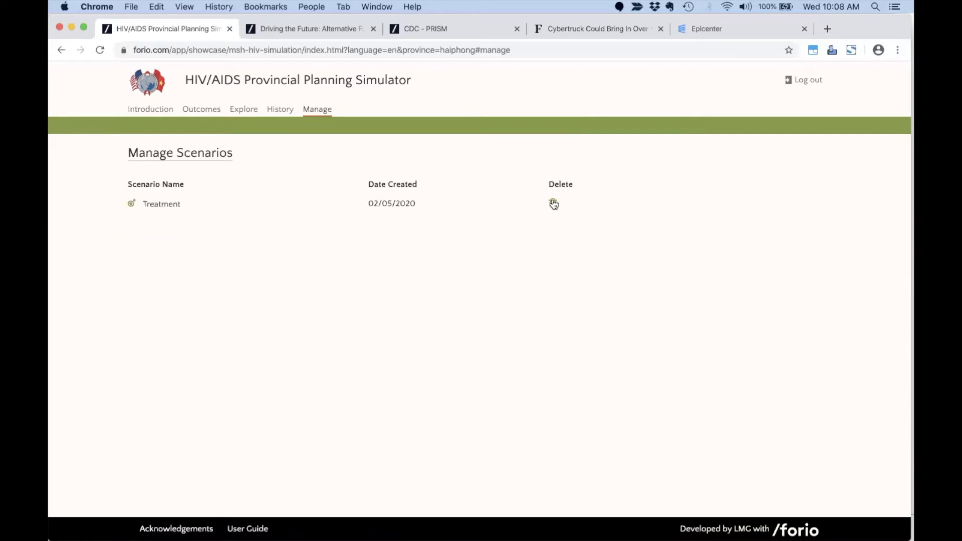
click(200, 109)
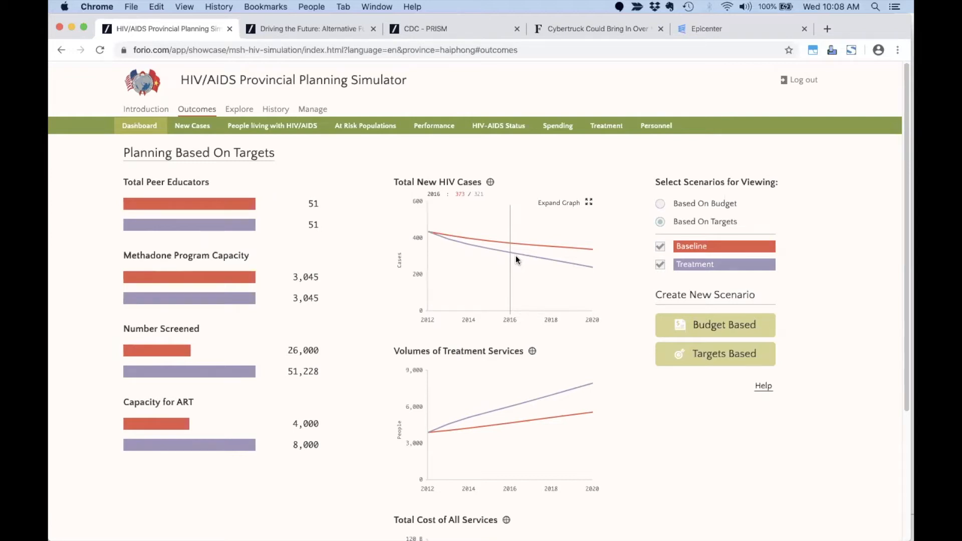
click(334, 28)
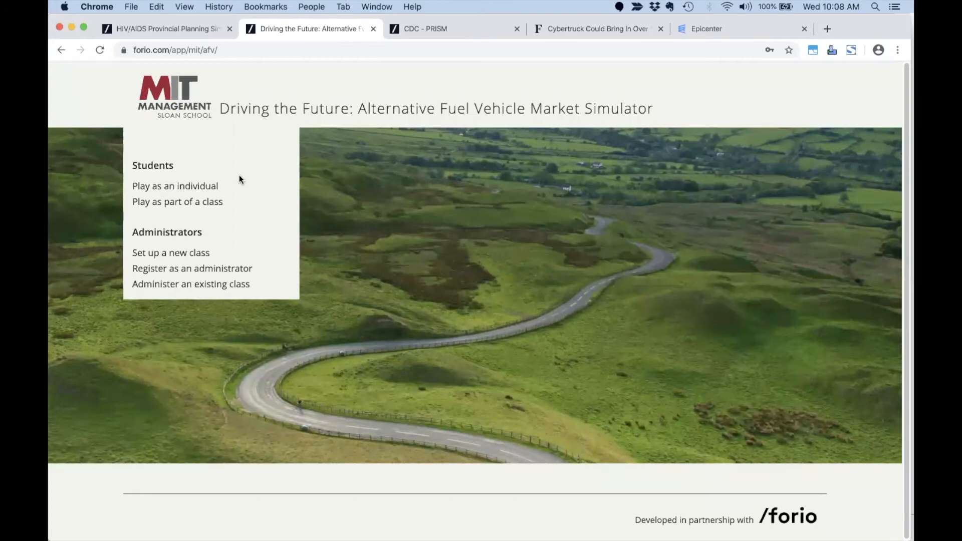
Start the individual alternative fuel vehicle simulation, skip the introduction, and accept default assumptions.
click(173, 187)
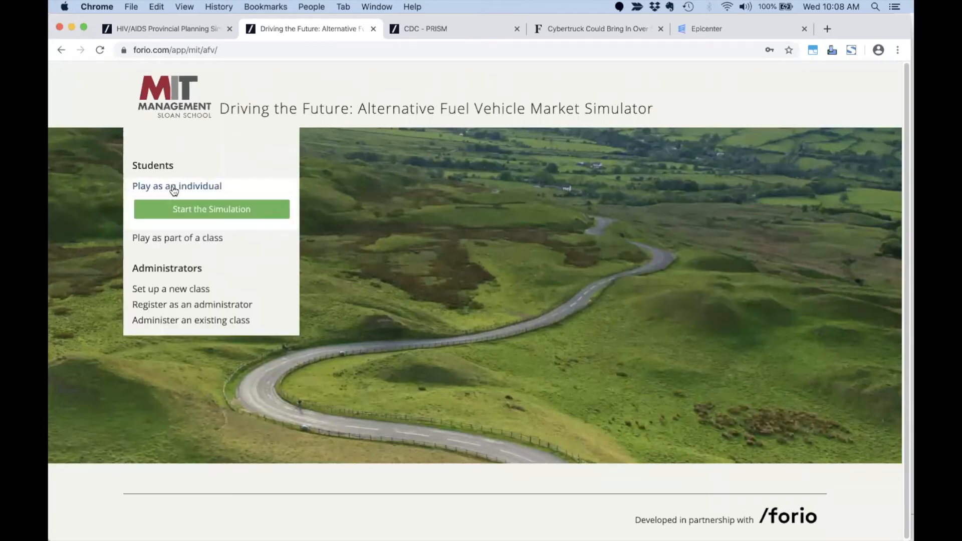
click(175, 217)
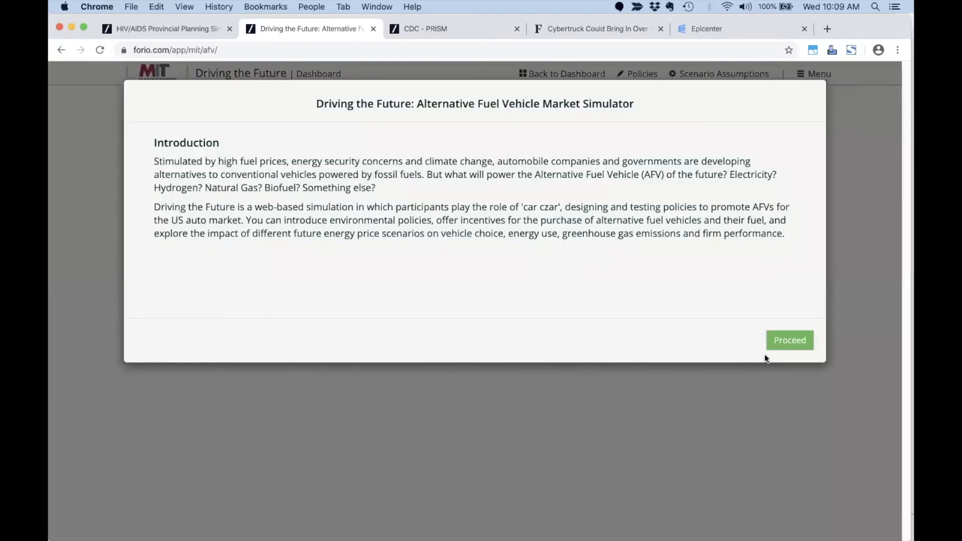
click(793, 341)
click(794, 341)
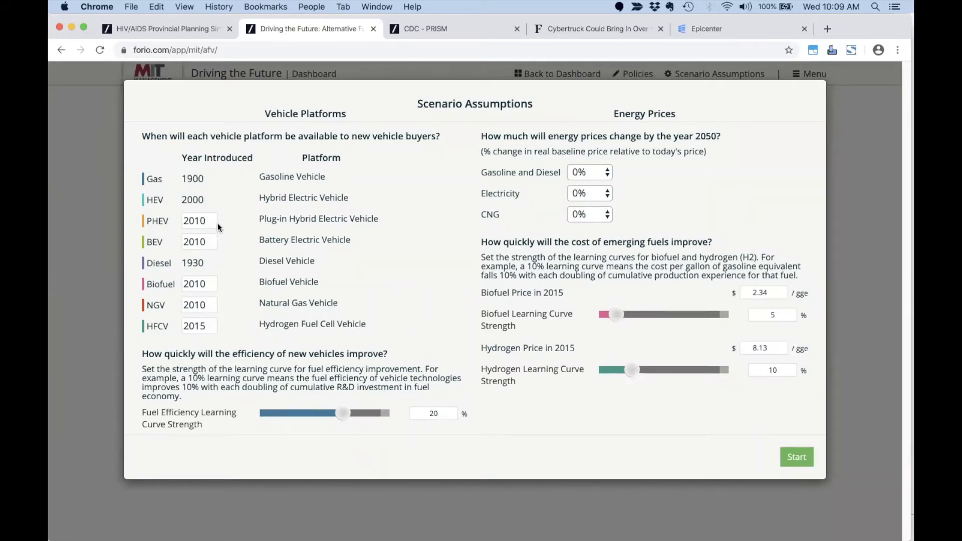
click(799, 456)
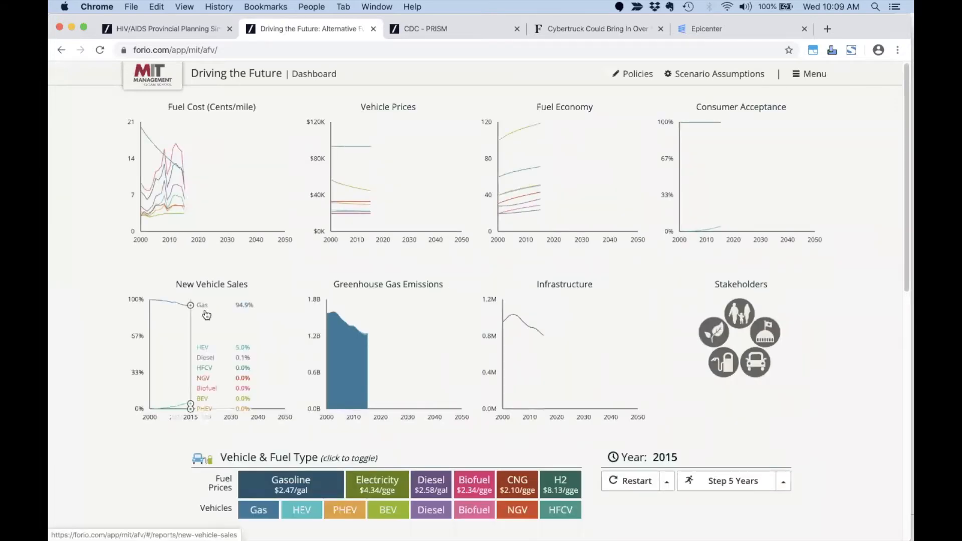
Set government incentives: HEV 3000, PHEV 2000, BEV 3000 and charge points 250.
scroll(528, 295, down, 10)
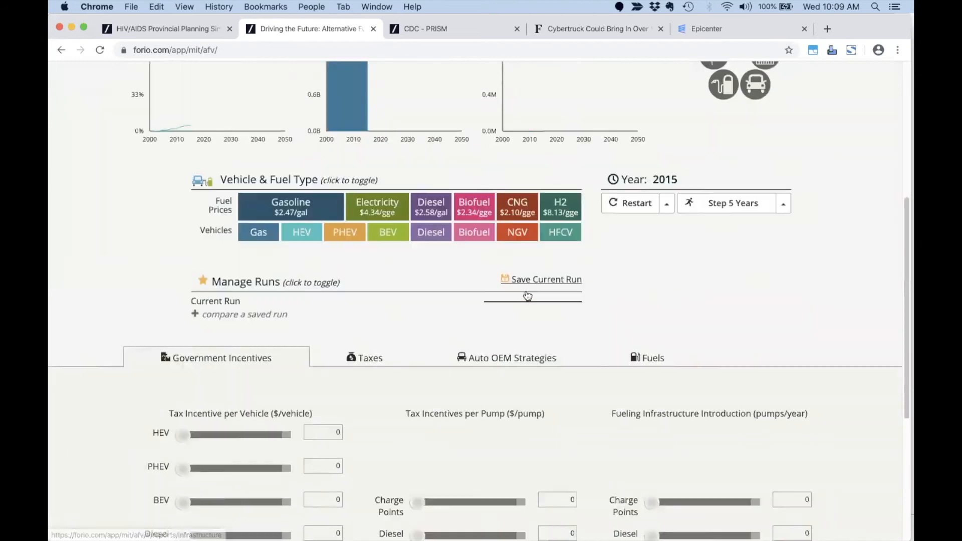
drag(183, 295, 243, 295)
drag(179, 332, 224, 329)
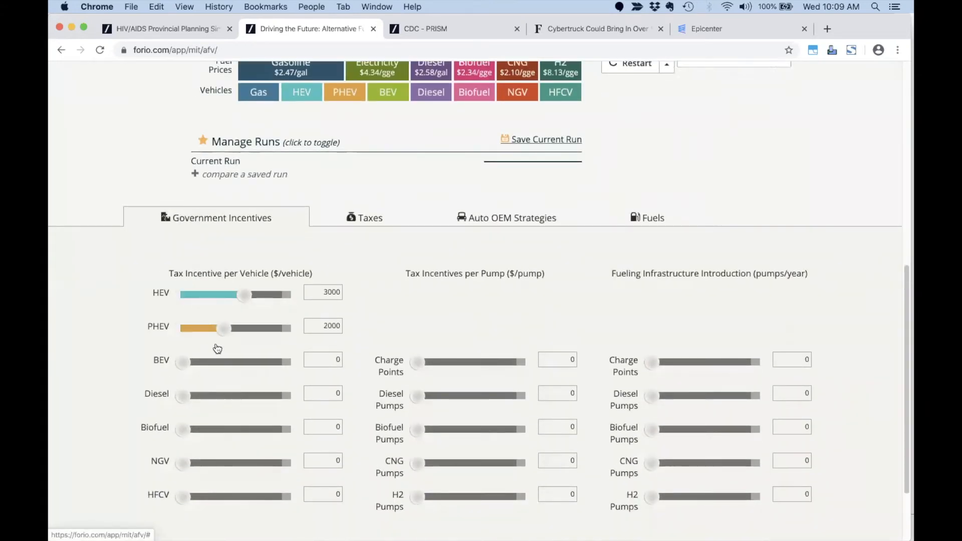
drag(181, 370, 239, 374)
drag(416, 362, 467, 362)
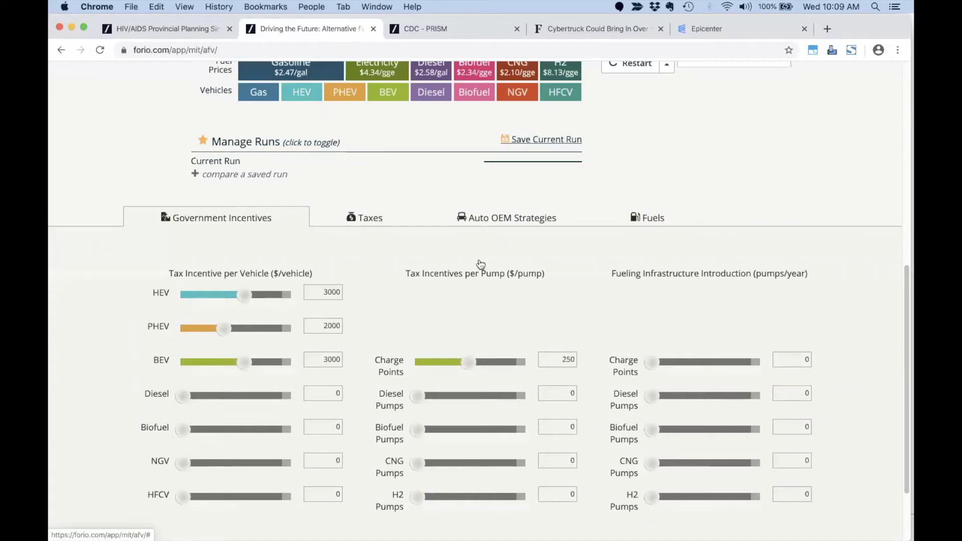
click(491, 224)
click(638, 221)
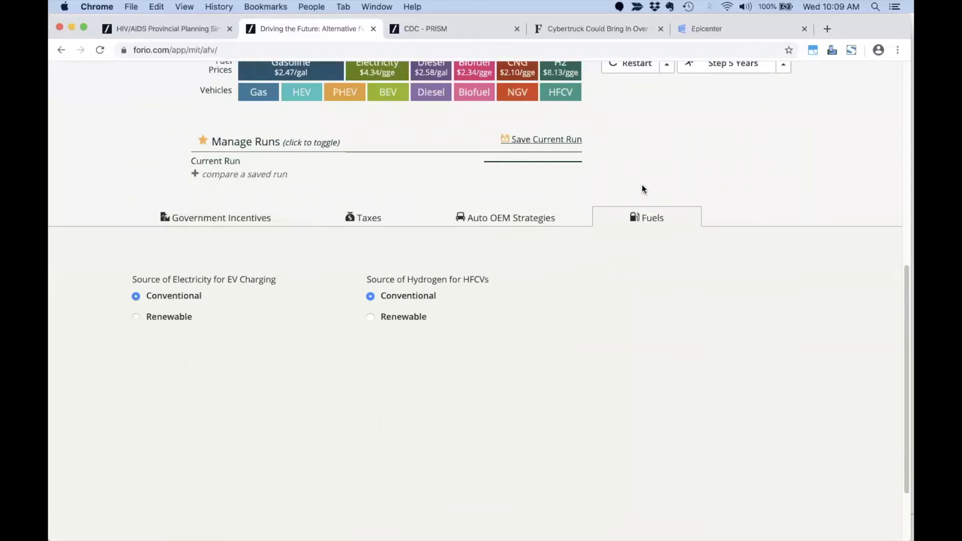
Run the simulation to 2050 and open the full New Vehicle Sales report.
scroll(643, 185, up, 3)
click(783, 136)
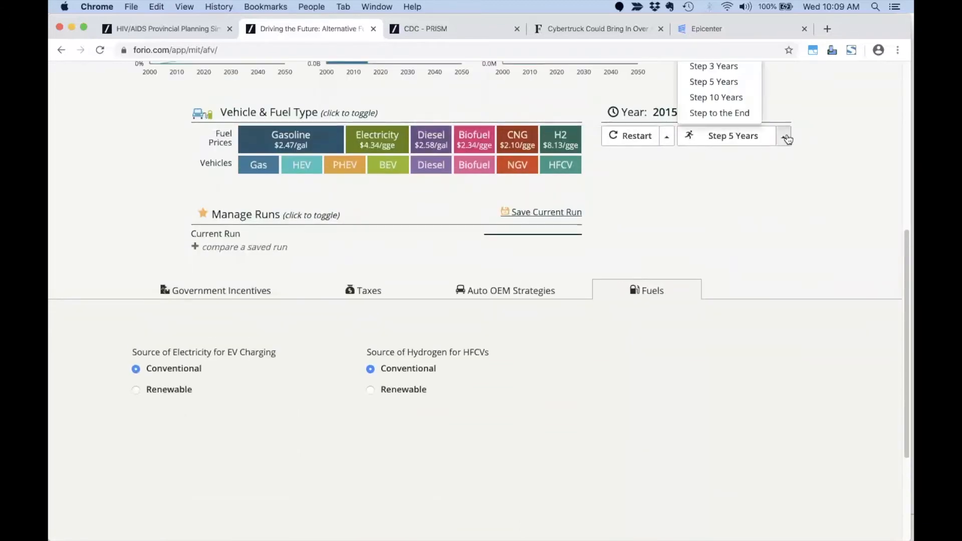
click(761, 117)
scroll(720, 167, up, 5)
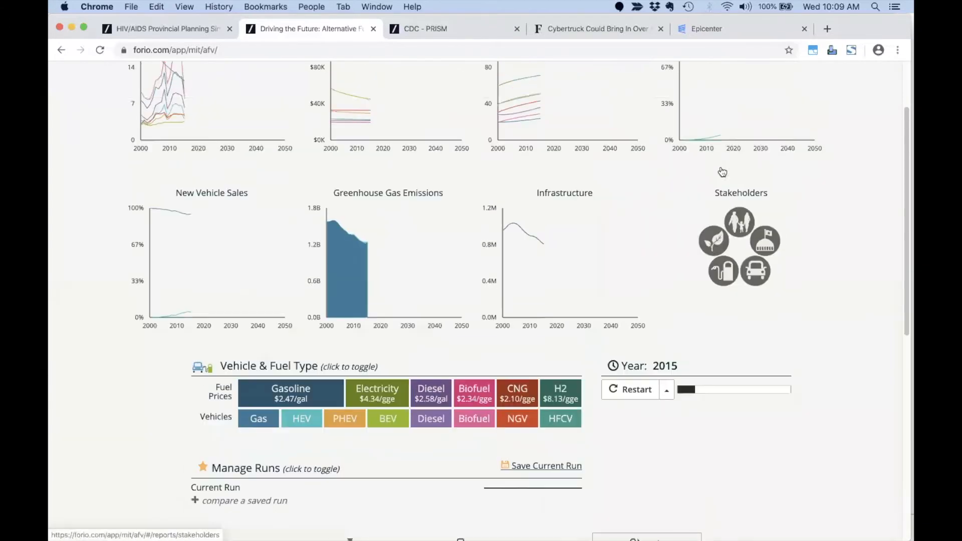
scroll(722, 172, up, 2)
click(238, 311)
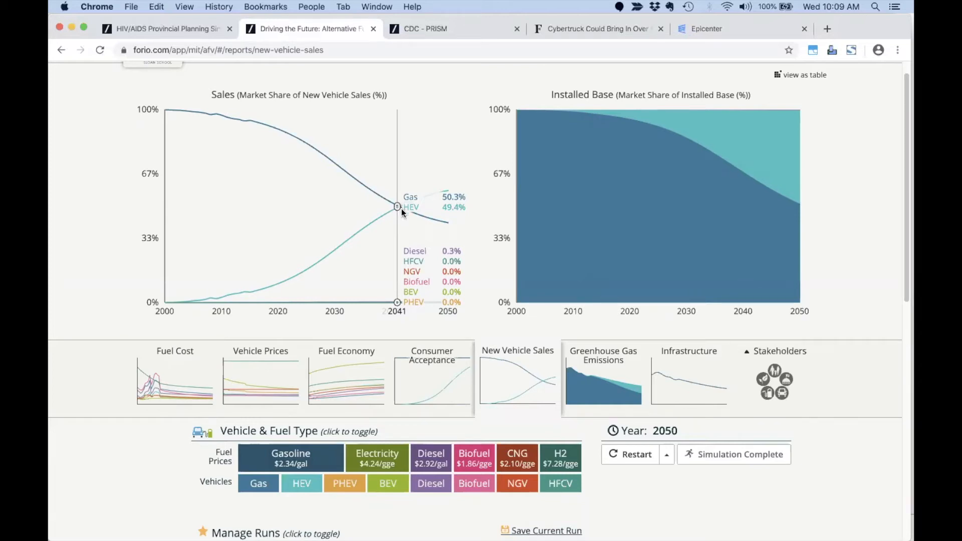
View the Greenhouse Gas Emissions and Infrastructure reports, then move to the CDC PRISM site.
click(644, 379)
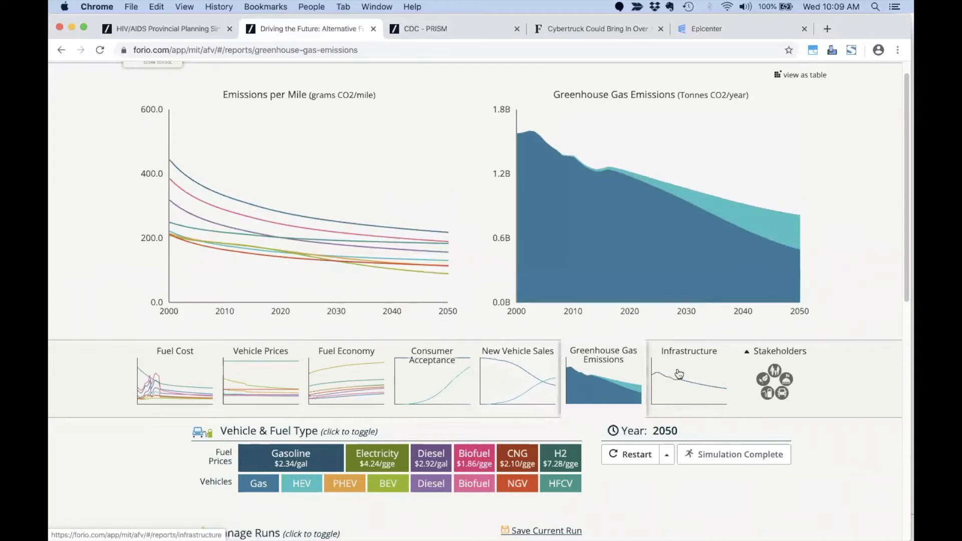
click(662, 380)
scroll(297, 190, up, 1)
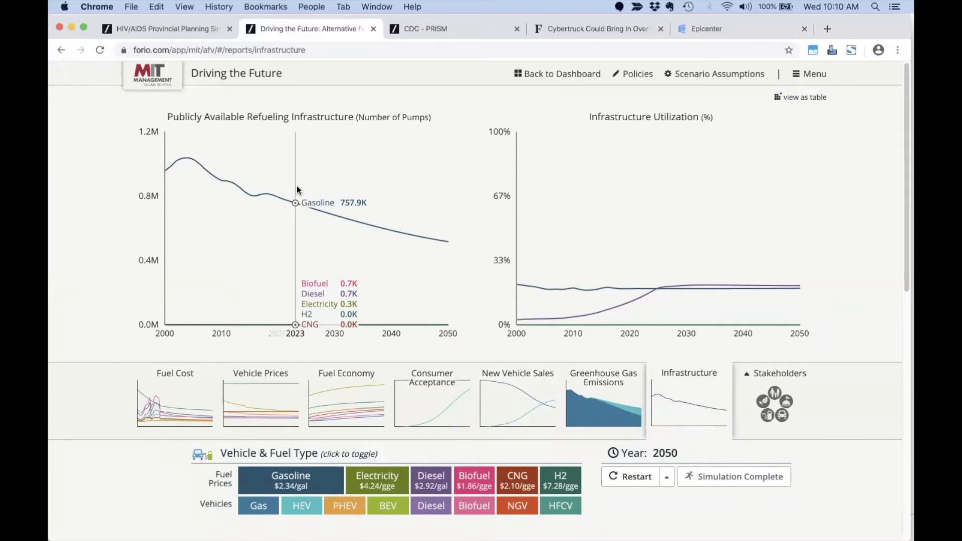
click(440, 26)
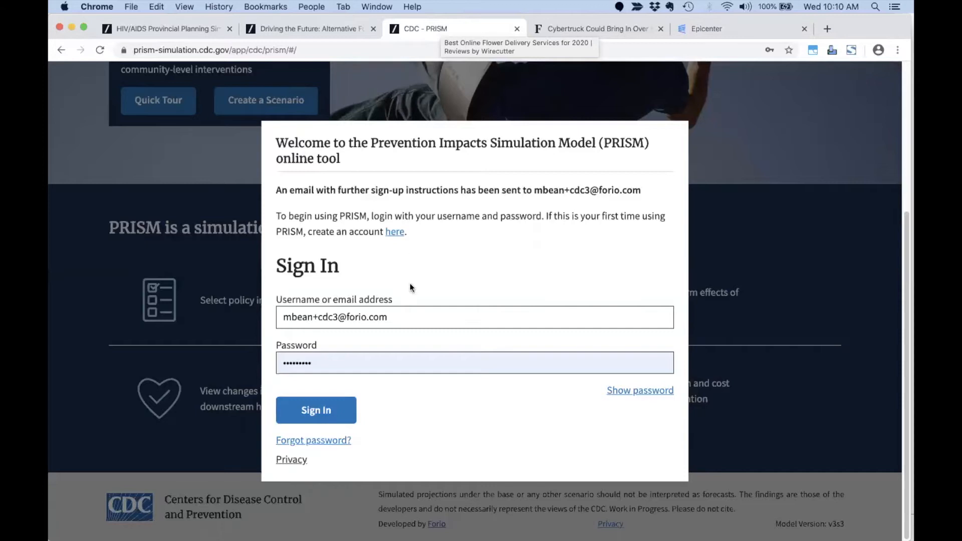
Sign in to CDC PRISM and decline the browser's offer to save the password.
click(325, 418)
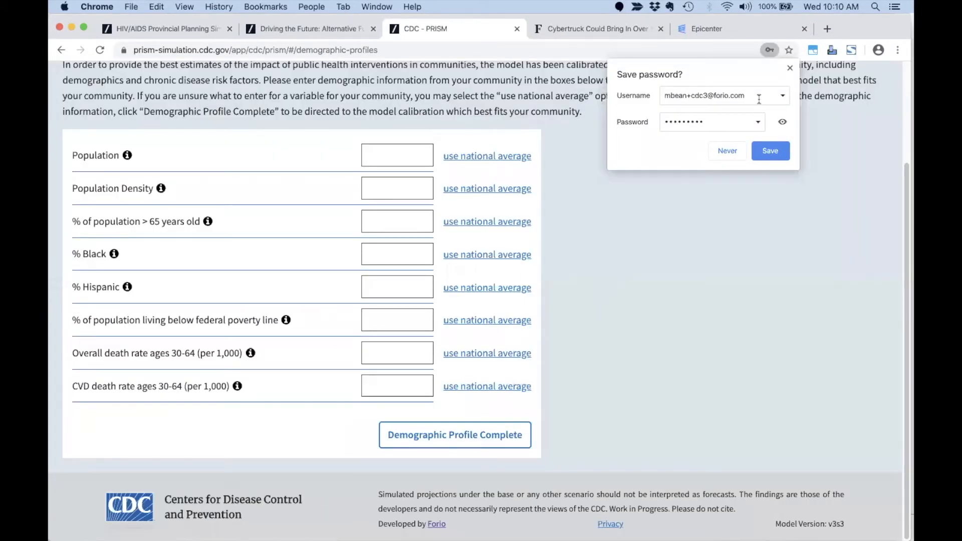
click(791, 68)
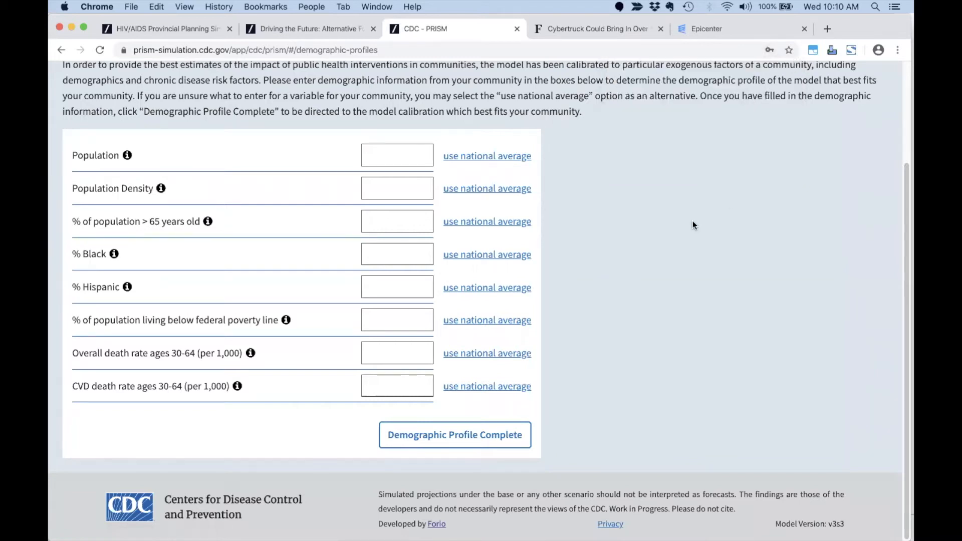
scroll(663, 221, up, 3)
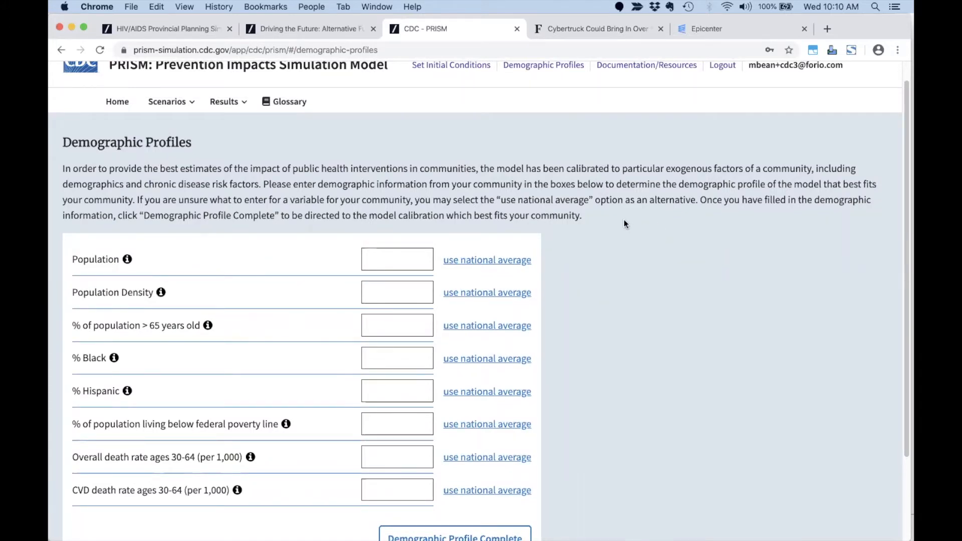
scroll(626, 224, down, 2)
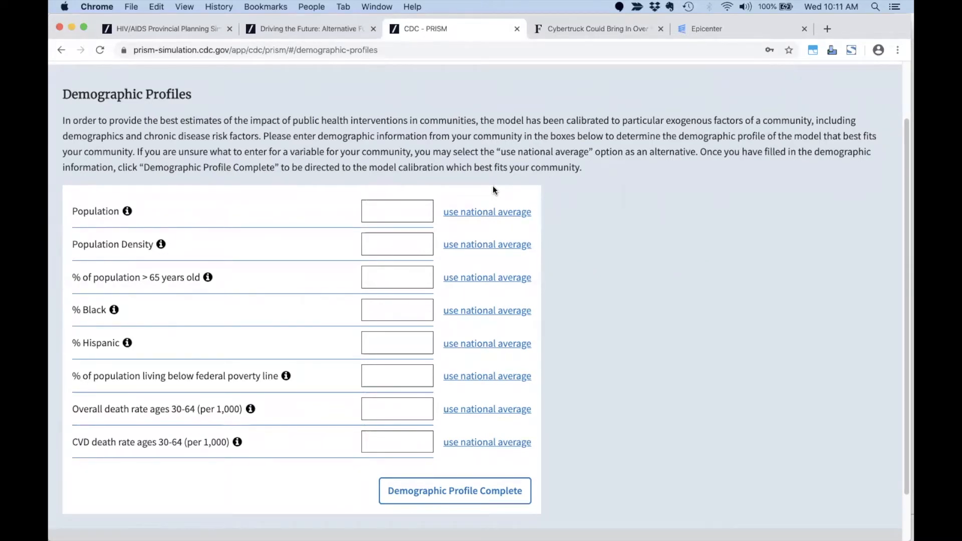
Fill all eight demographic fields with national averages, e.g. population 319,735,000 and CVD death rate 2.65.
click(479, 215)
click(477, 249)
click(477, 277)
click(476, 315)
click(475, 346)
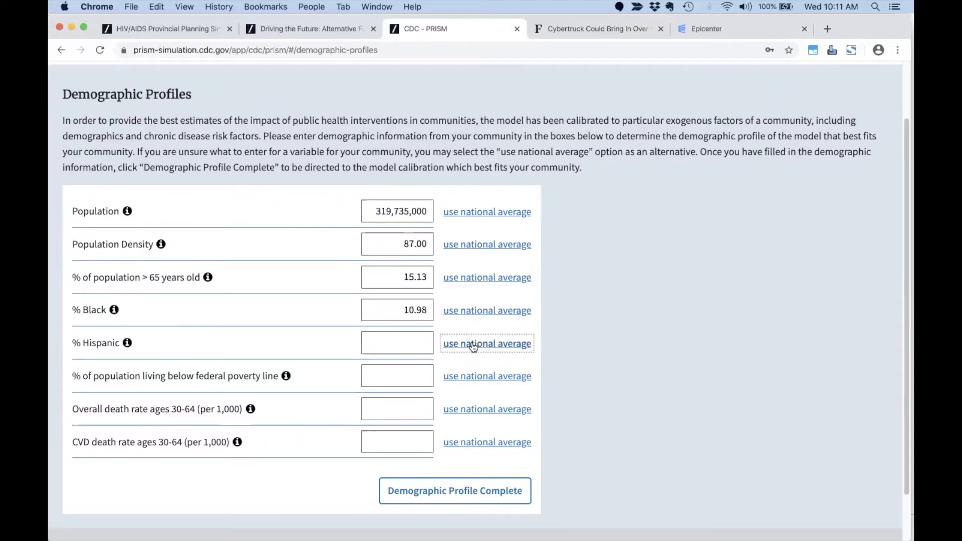
click(476, 378)
click(483, 415)
click(480, 443)
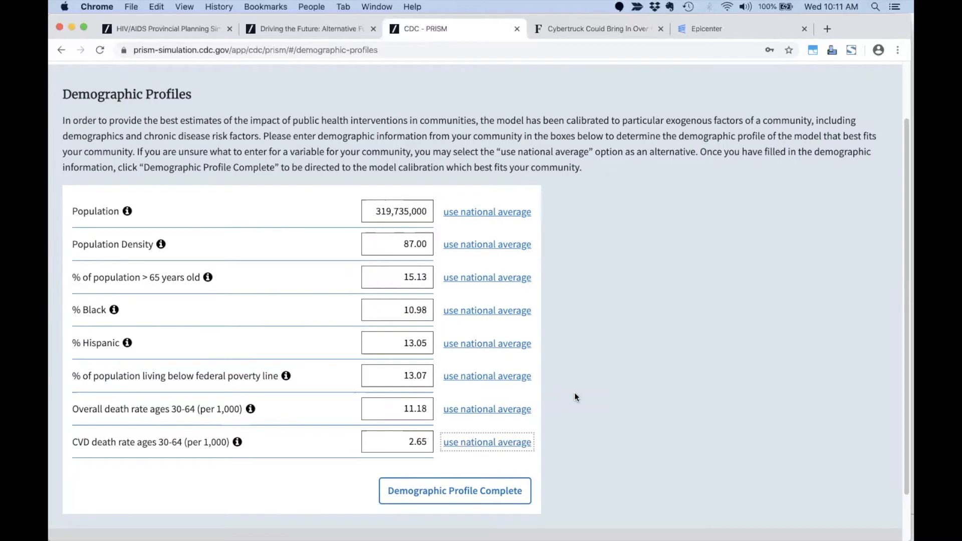
scroll(574, 393, down, 3)
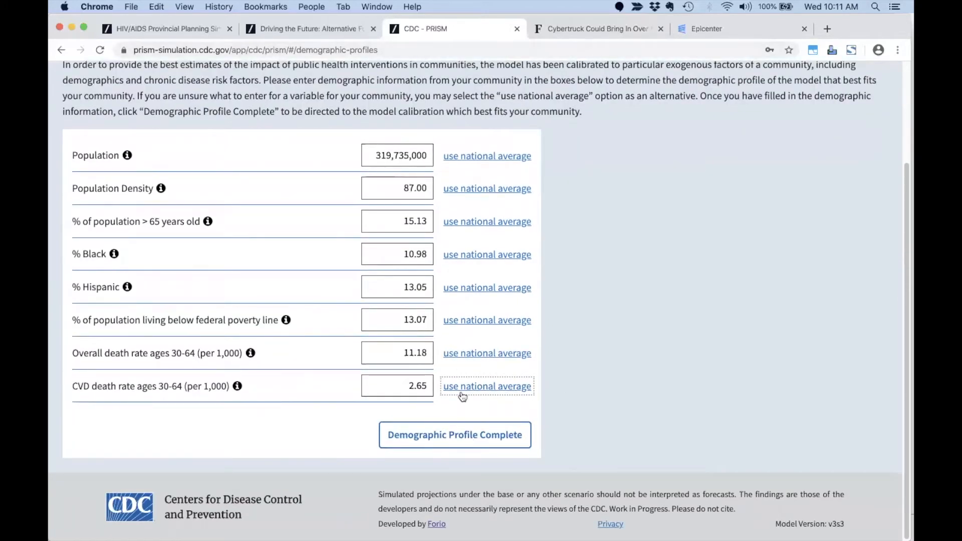
Complete the demographic profile and save National as the current profile.
click(469, 439)
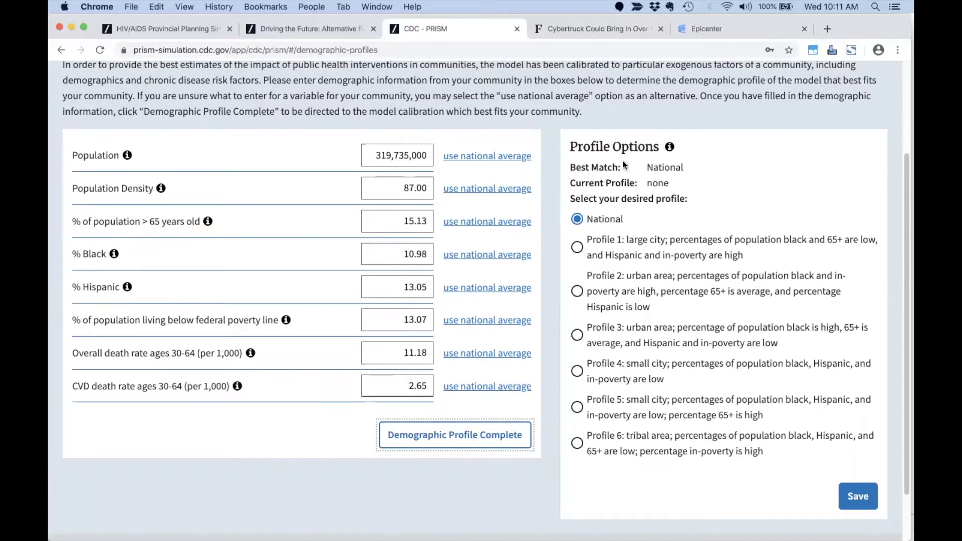
scroll(623, 161, down, 1)
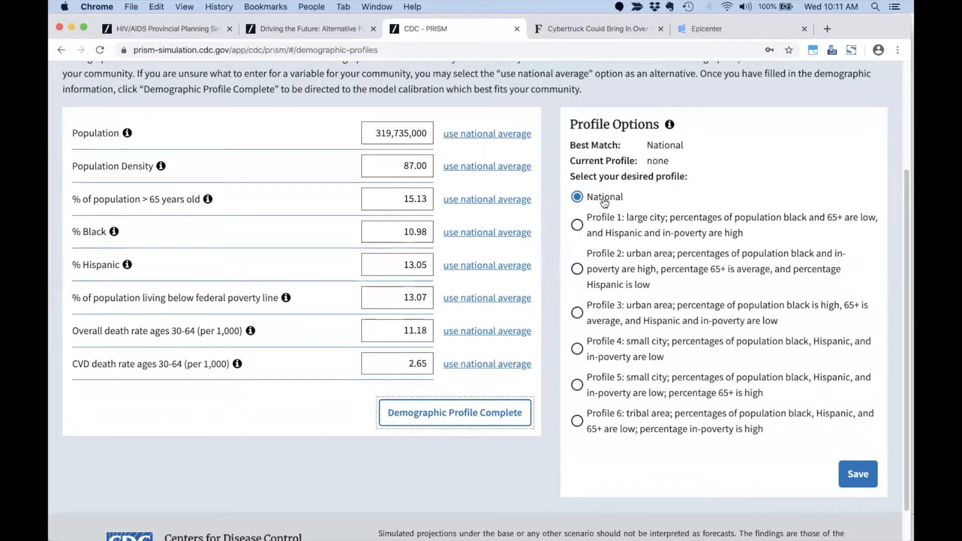
click(864, 476)
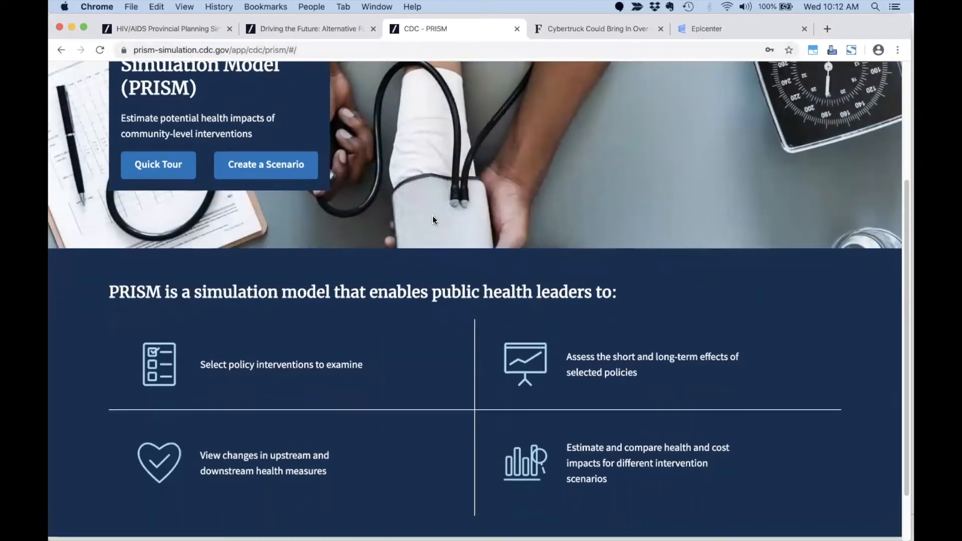
Open the Quick Tour and load the Comparing Results, Setting Initial Conditions, then Lives & Dollars Saved videos.
scroll(432, 216, up, 2)
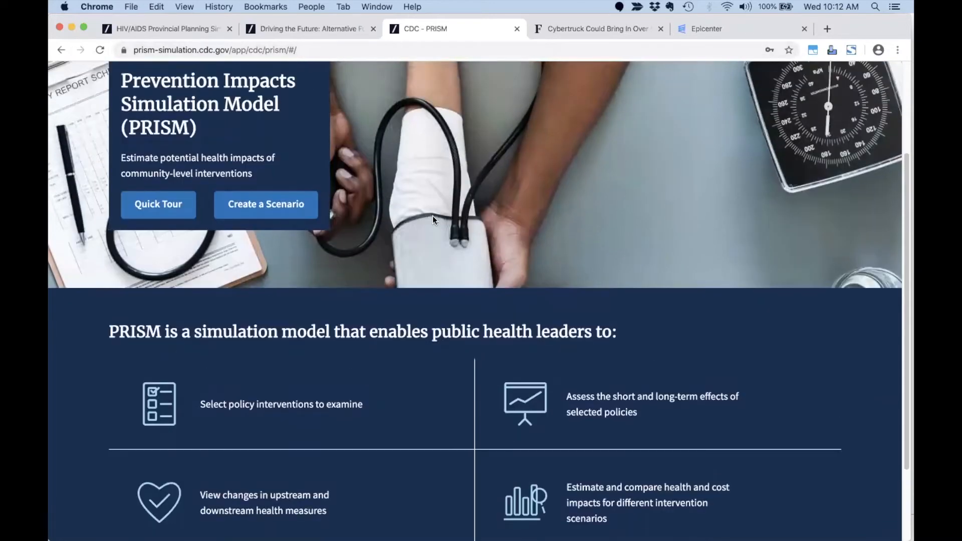
click(166, 204)
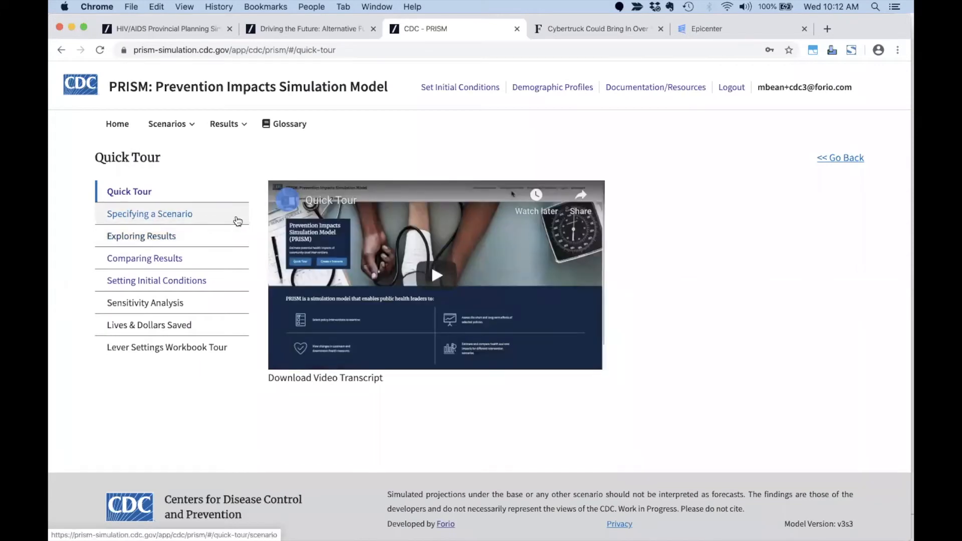
click(165, 263)
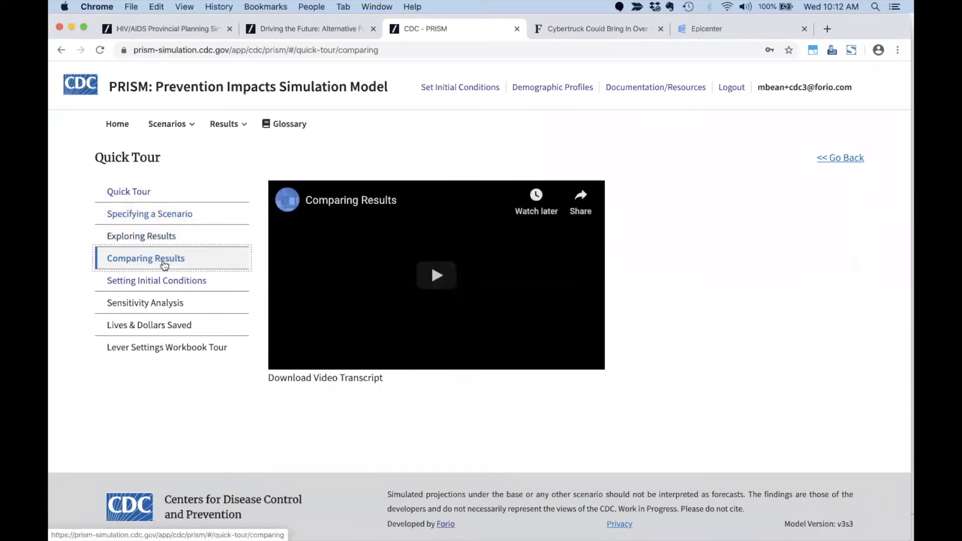
click(168, 288)
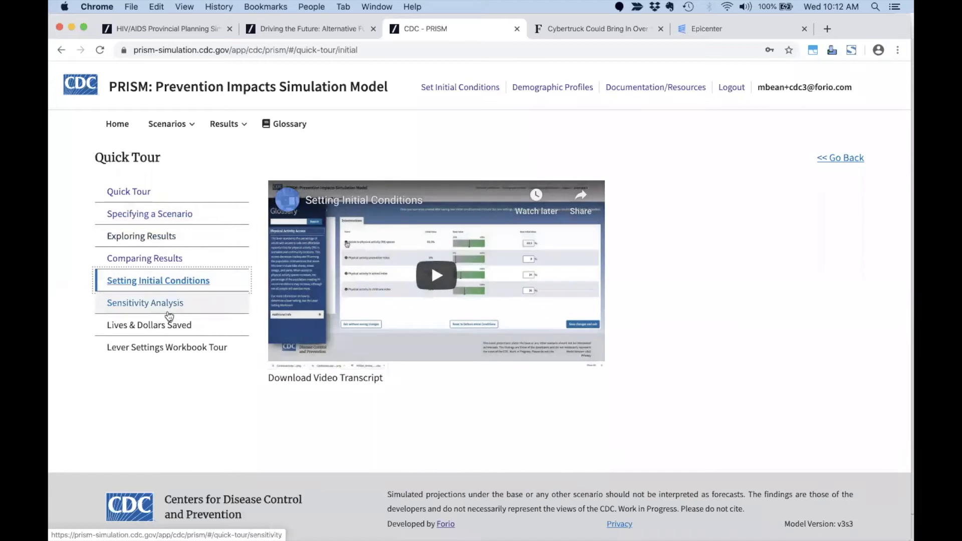
click(171, 324)
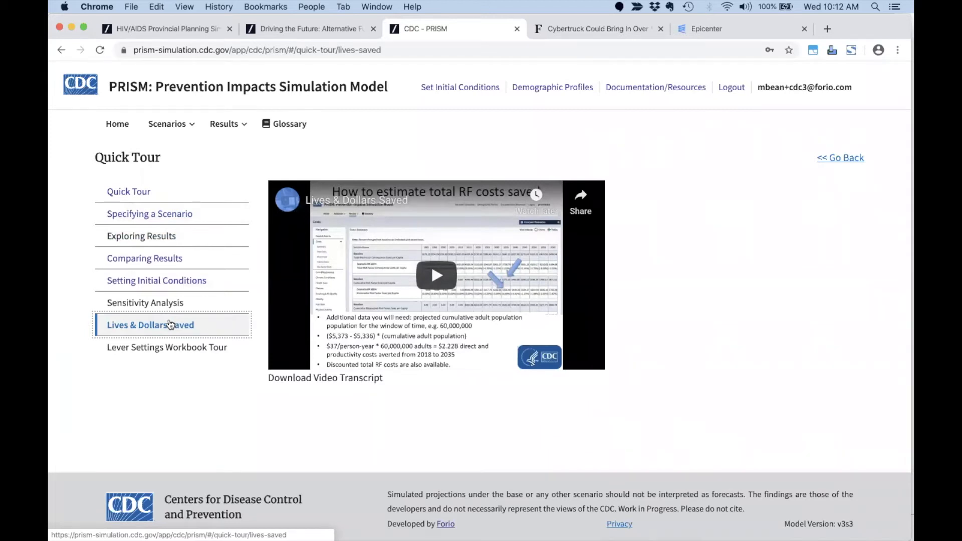
click(164, 127)
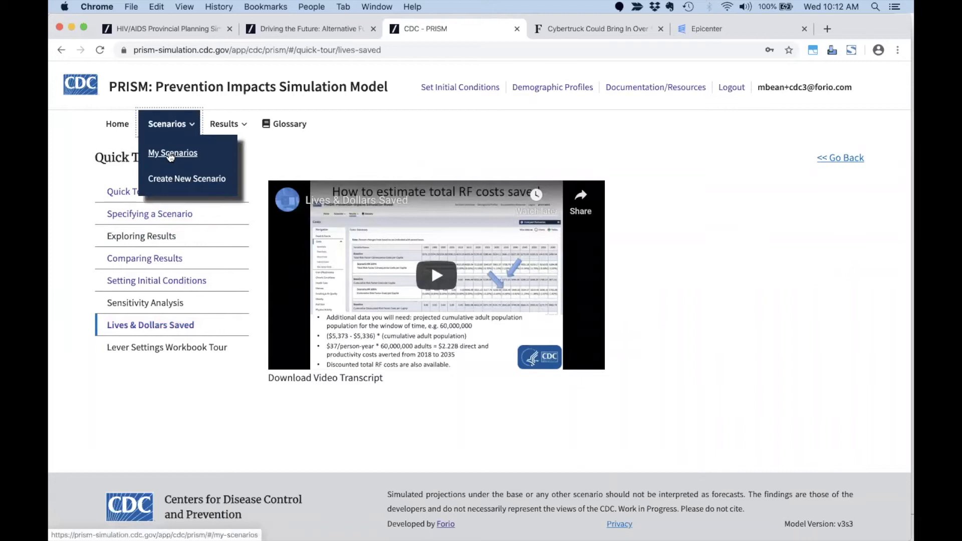
Go to My Scenarios, then start a new scenario from the Scenarios menu.
click(170, 156)
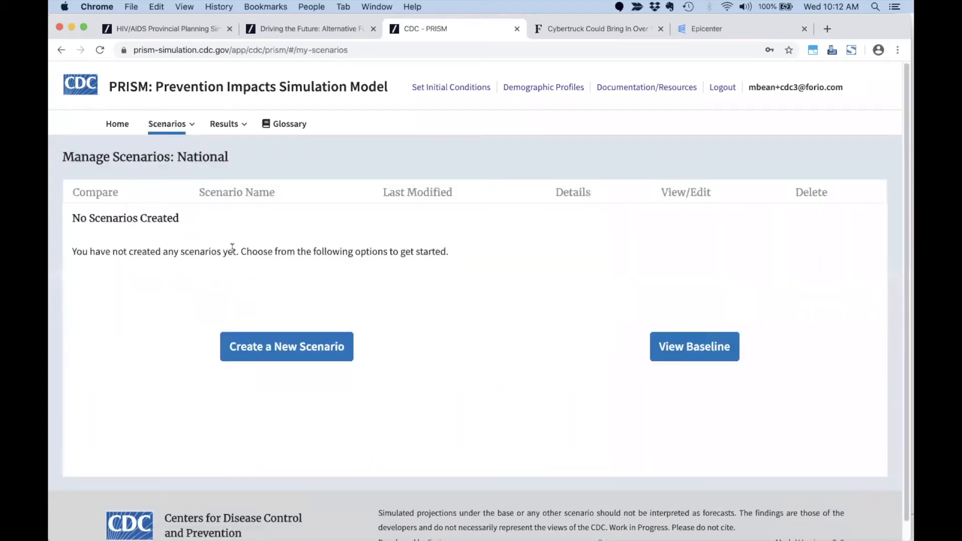
click(171, 127)
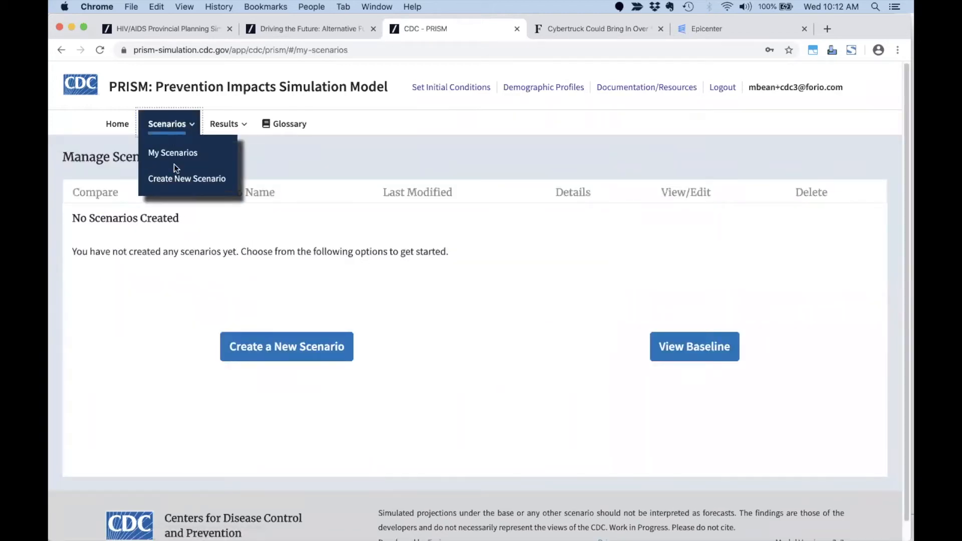
click(177, 179)
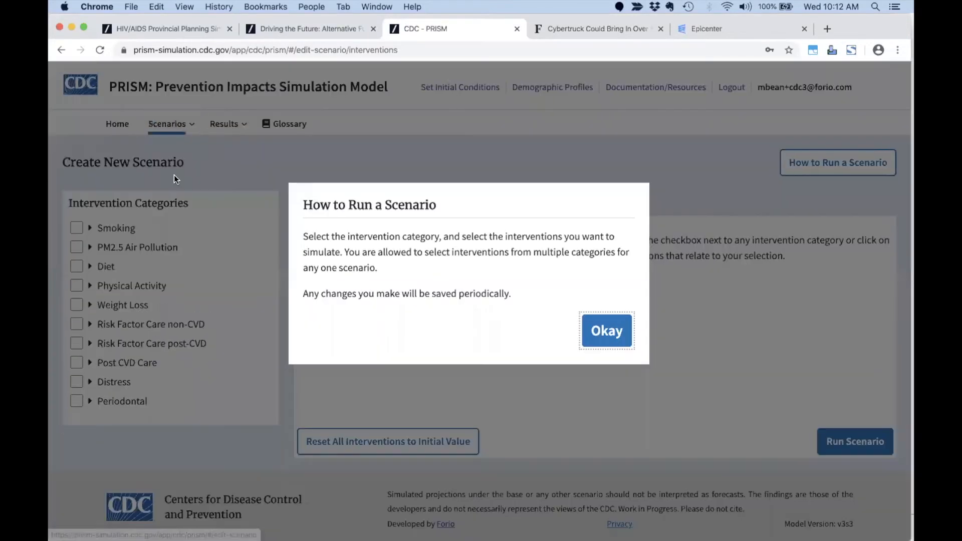
Step through the How to Run guided tour and return to the scenario editor.
click(612, 329)
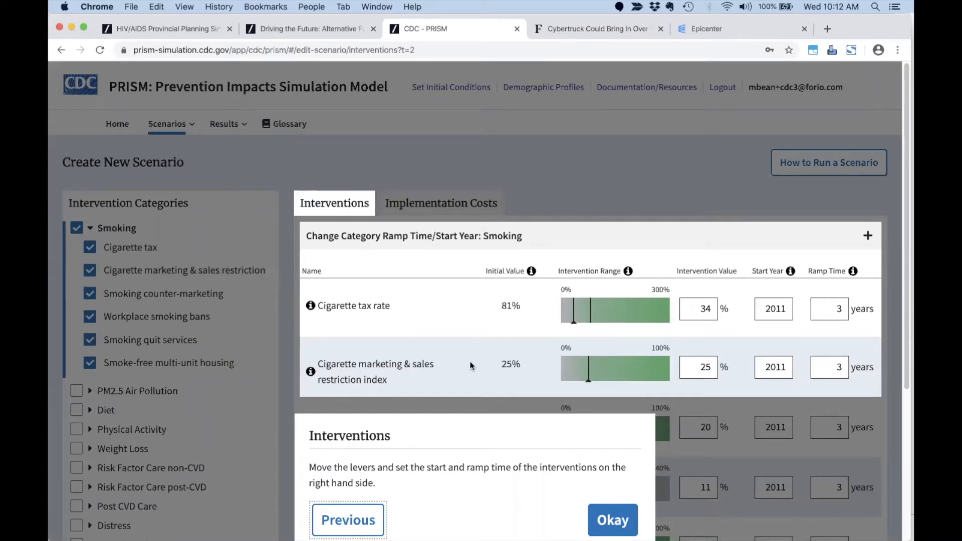
scroll(381, 325, down, 3)
click(607, 424)
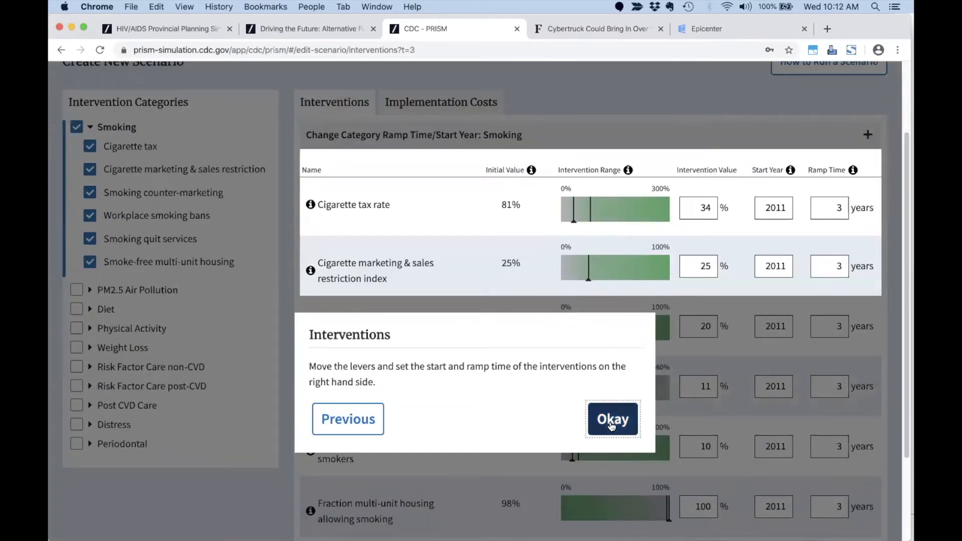
click(609, 428)
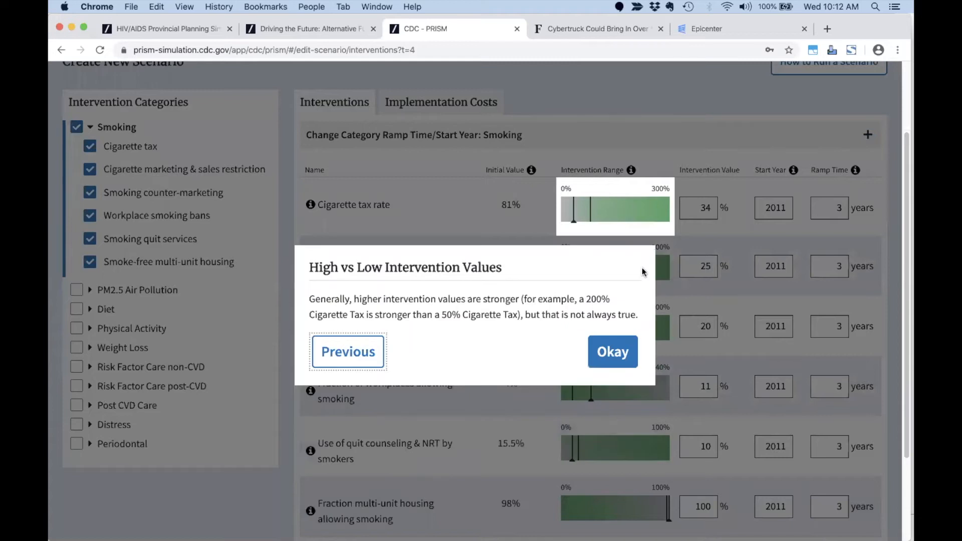
scroll(642, 268, up, 2)
scroll(612, 299, down, 3)
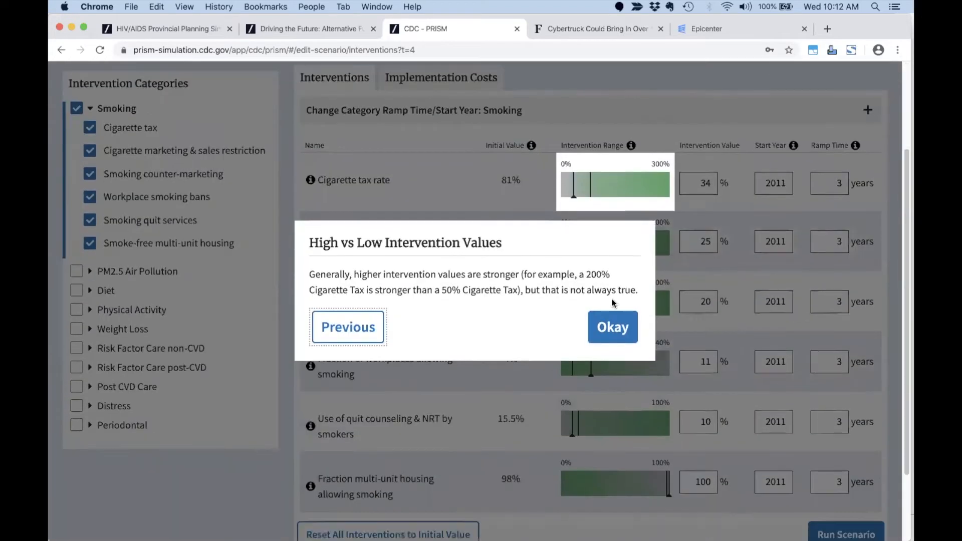
click(612, 344)
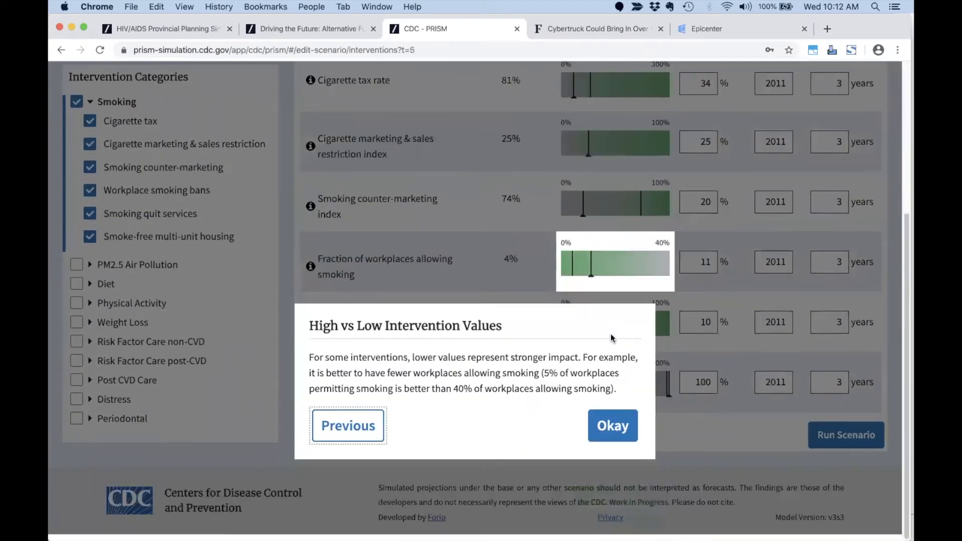
click(609, 445)
click(564, 309)
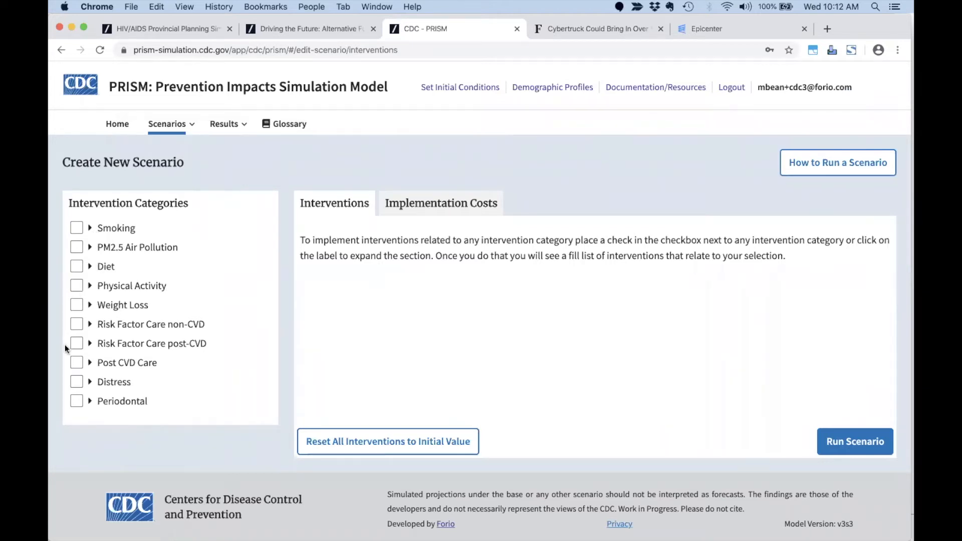
Enable Physical Activity, excluding Access to PA spaces and PA promotion interventions.
click(77, 285)
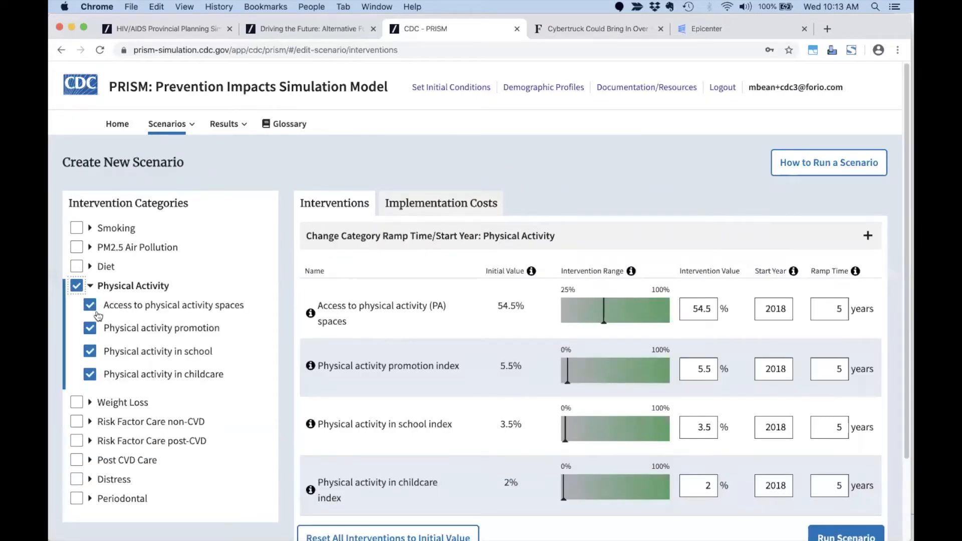
click(91, 306)
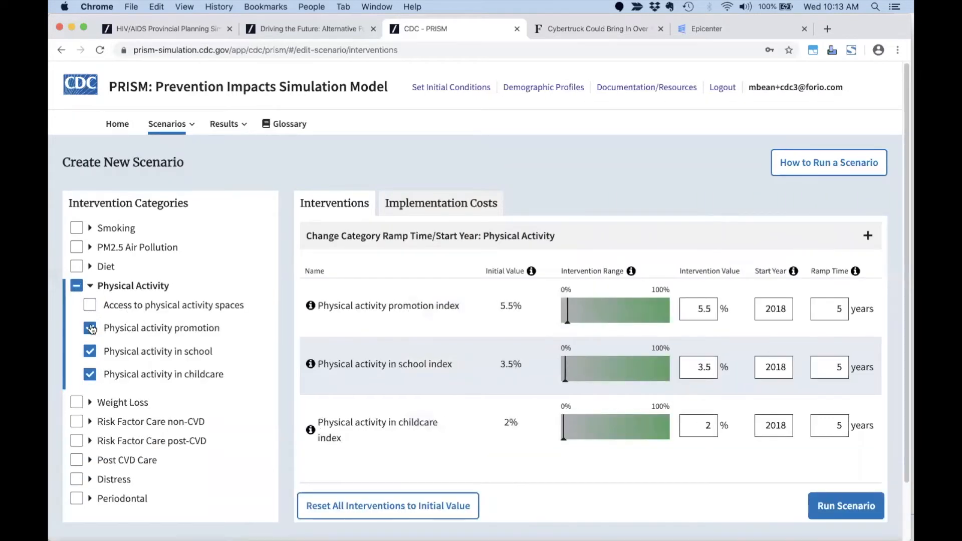
click(91, 328)
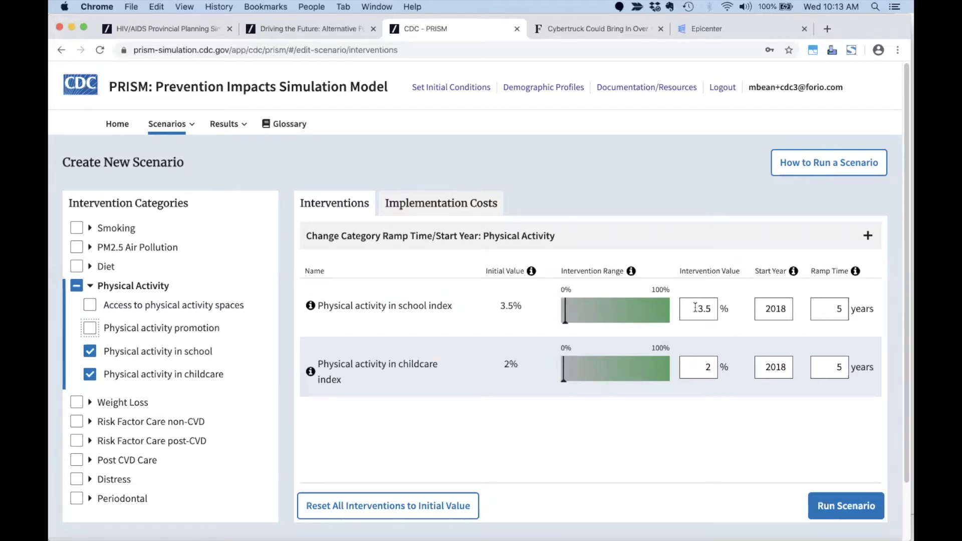
Set the school physical activity intervention to 52.5% and childcare to 51.5%.
click(566, 324)
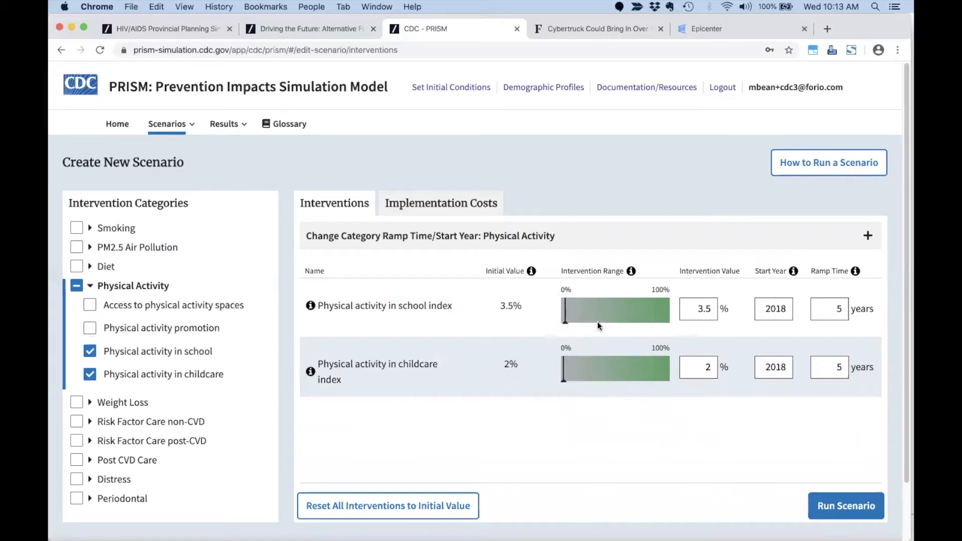
click(563, 325)
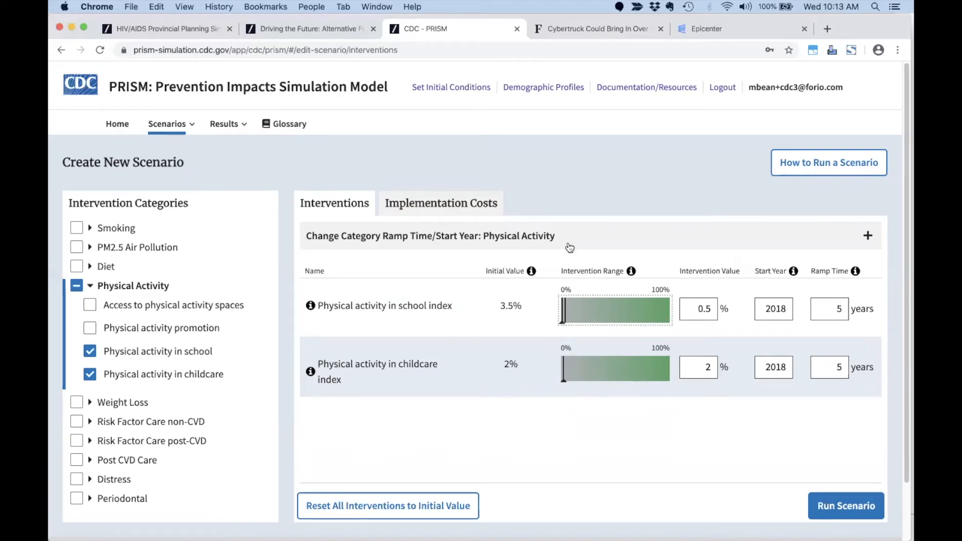
click(568, 325)
drag(569, 326, 619, 329)
double_click(708, 366)
text(51.5)
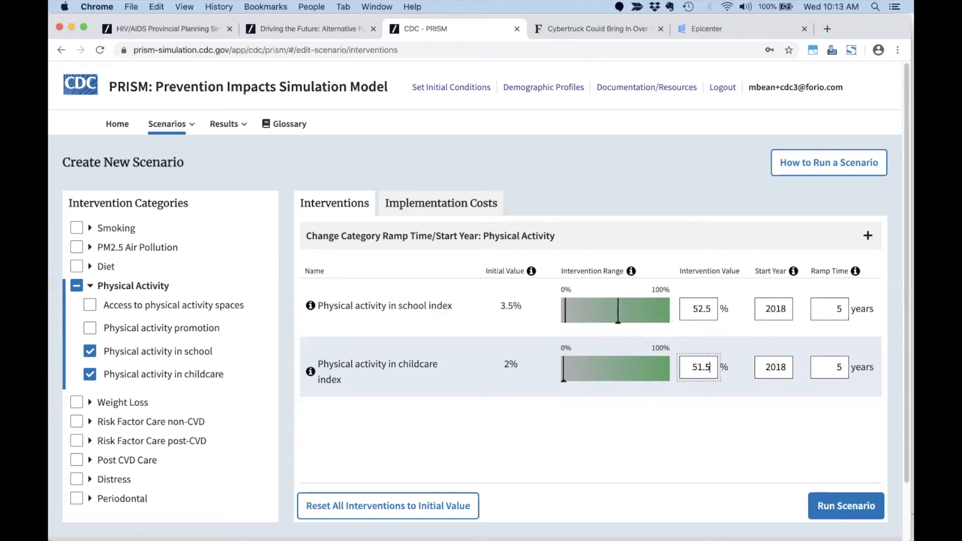
key(Tab)
click(733, 420)
scroll(733, 424, down, 2)
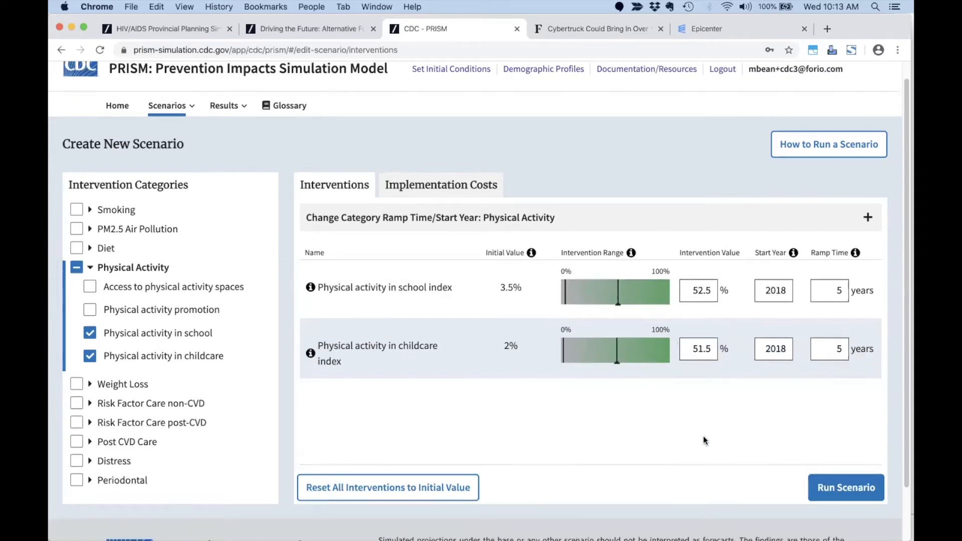
Run the scenario, saving it as 'Youth Physical Activity'.
click(831, 459)
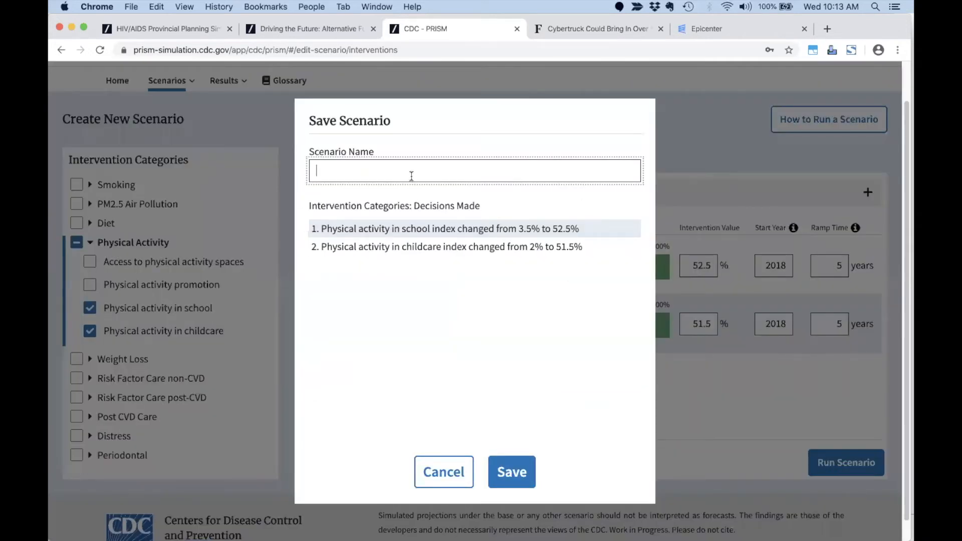
text(Youth Physical Activity)
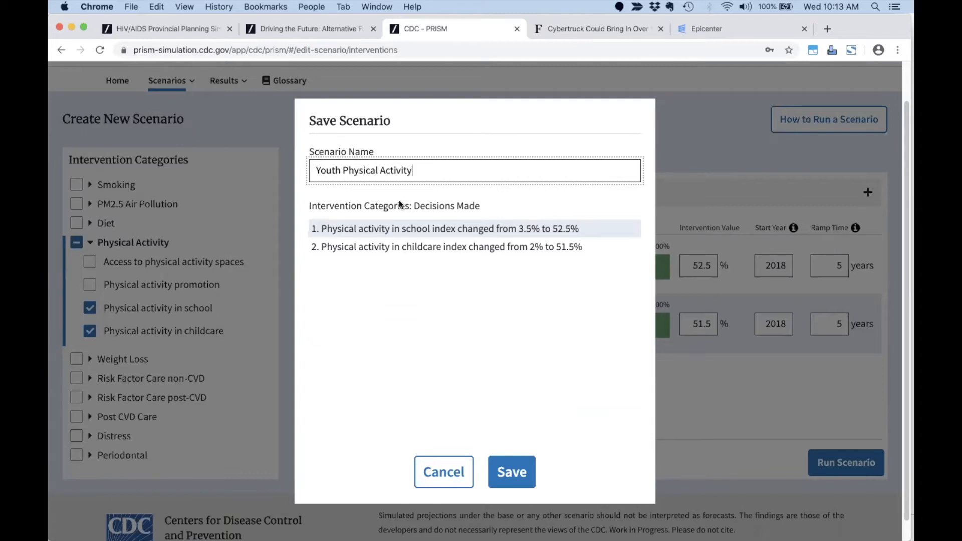
click(510, 466)
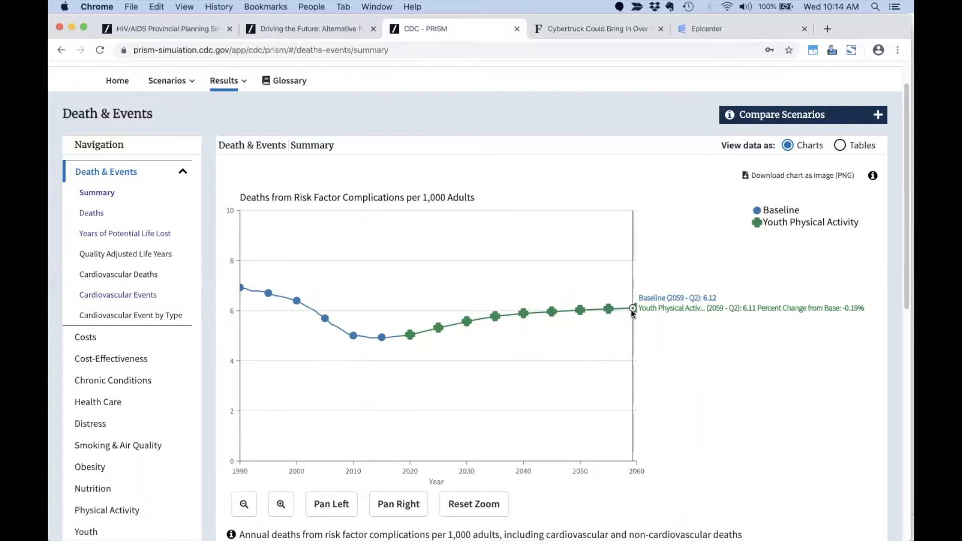
Browse the Deaths results, then Youth Obesity, Nutrition and Physical Activity results.
click(93, 215)
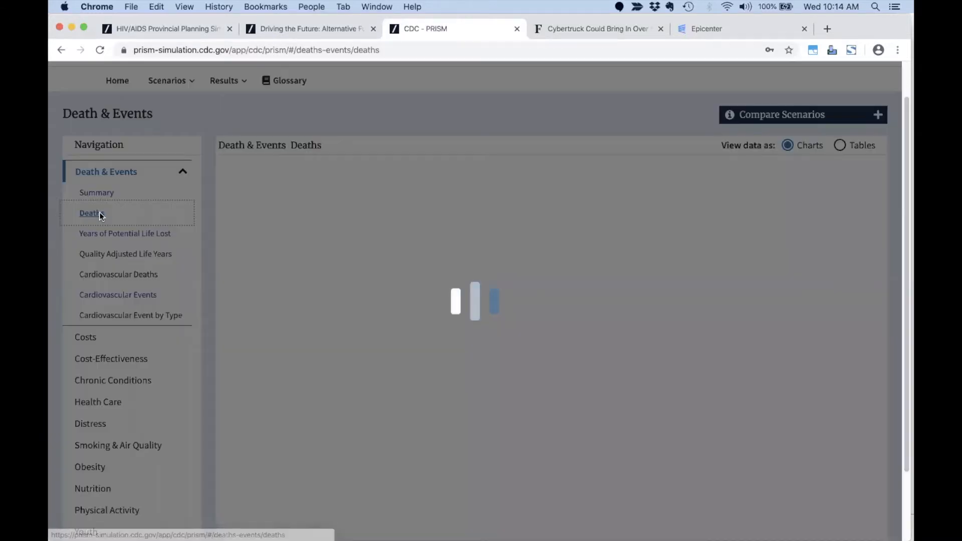
scroll(106, 290, down, 3)
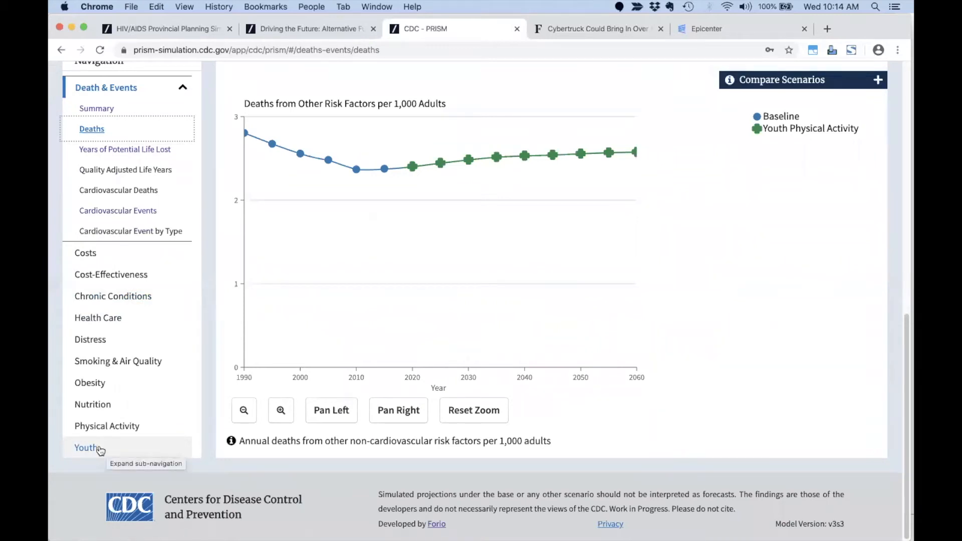
click(107, 448)
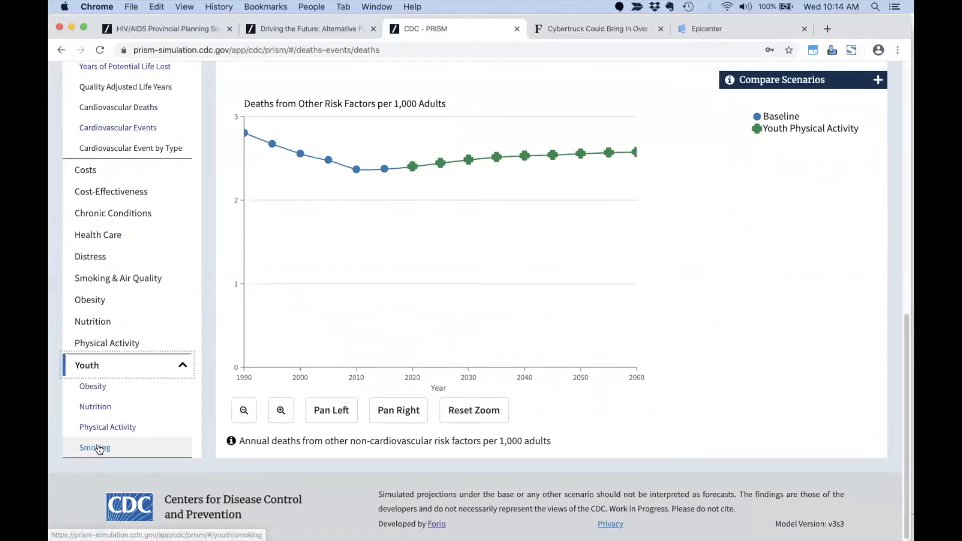
click(116, 391)
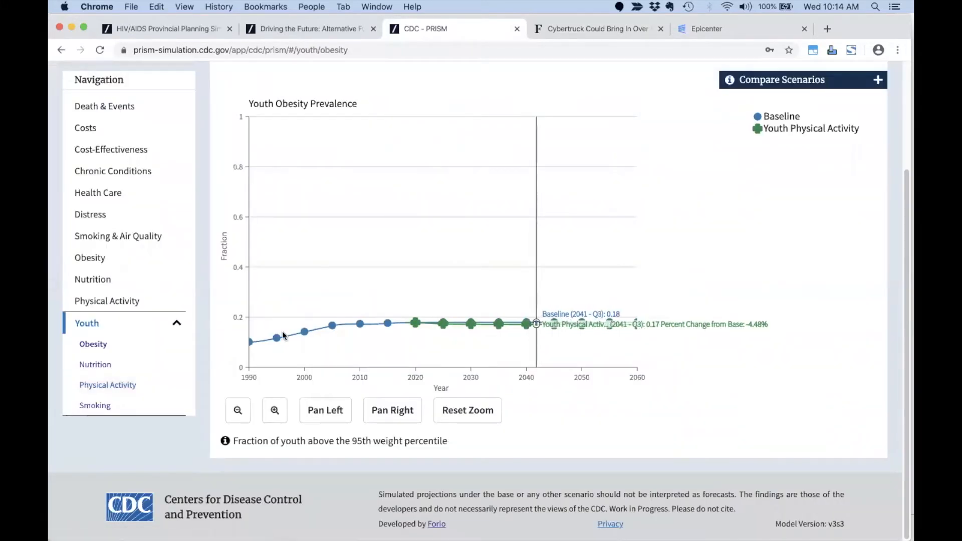
click(95, 365)
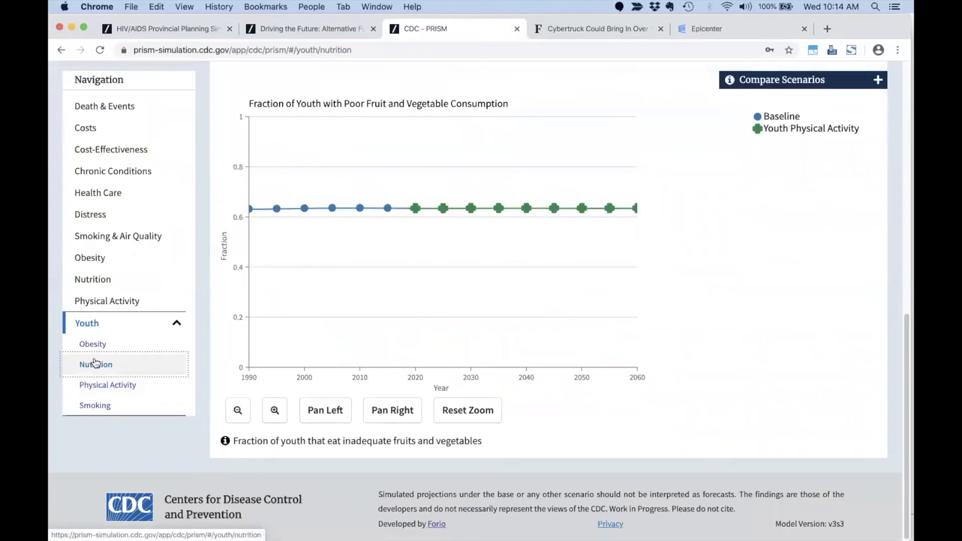
click(103, 386)
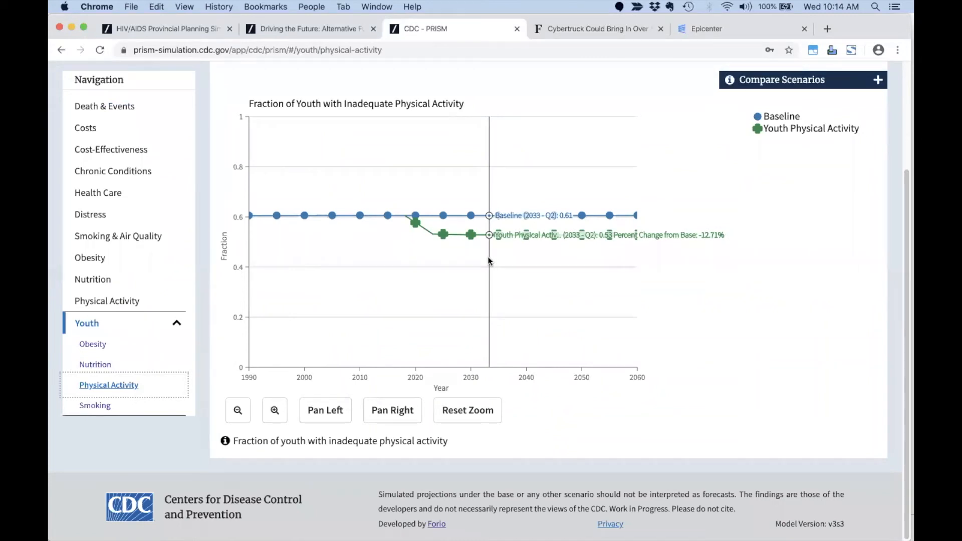
View the youth physical activity results as a table, then back as a chart.
scroll(782, 303, up, 3)
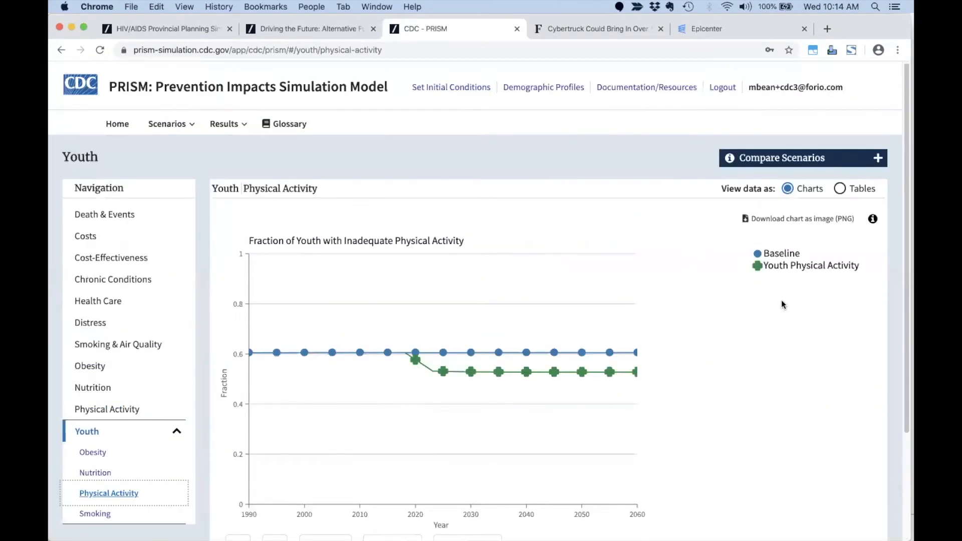
click(841, 189)
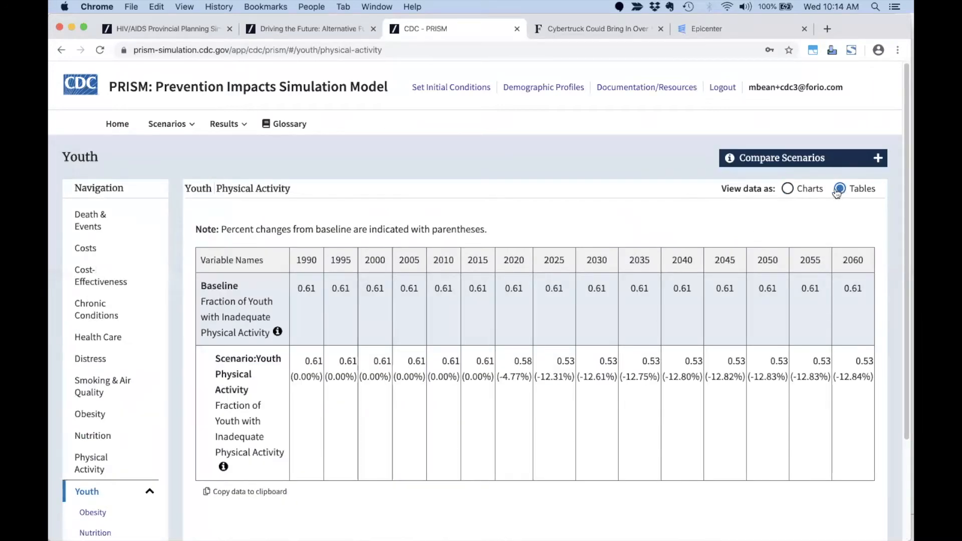
click(789, 190)
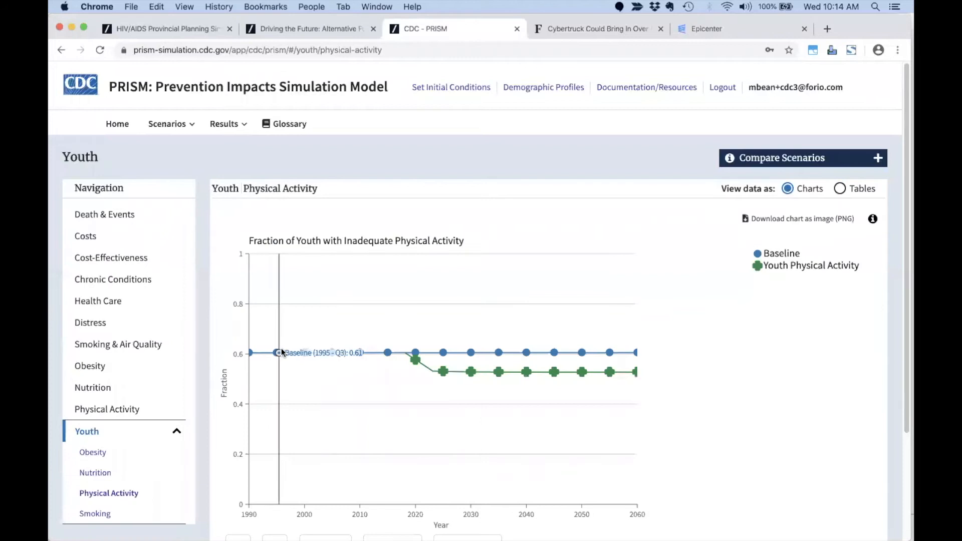
click(166, 126)
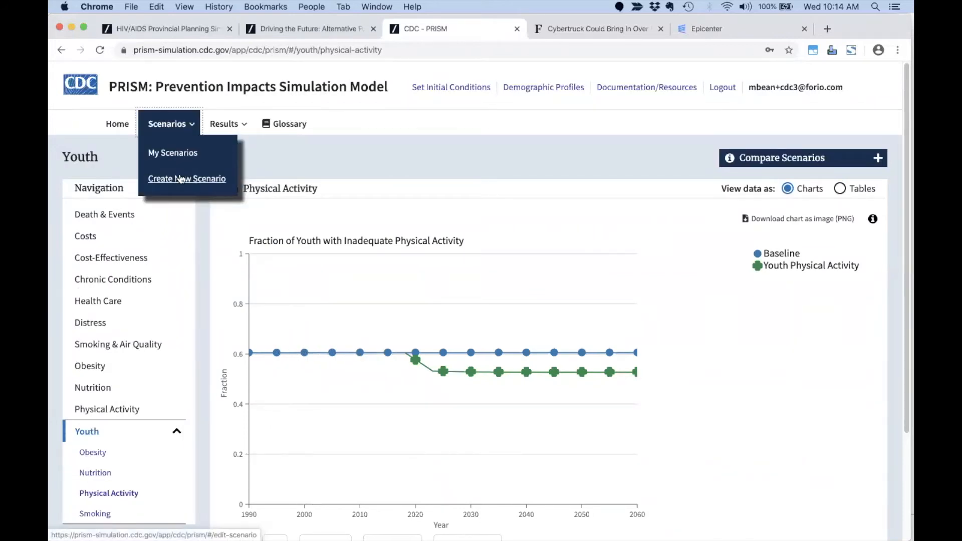
Start another new PRISM scenario, then switch to the PowerPoint presentation.
click(182, 179)
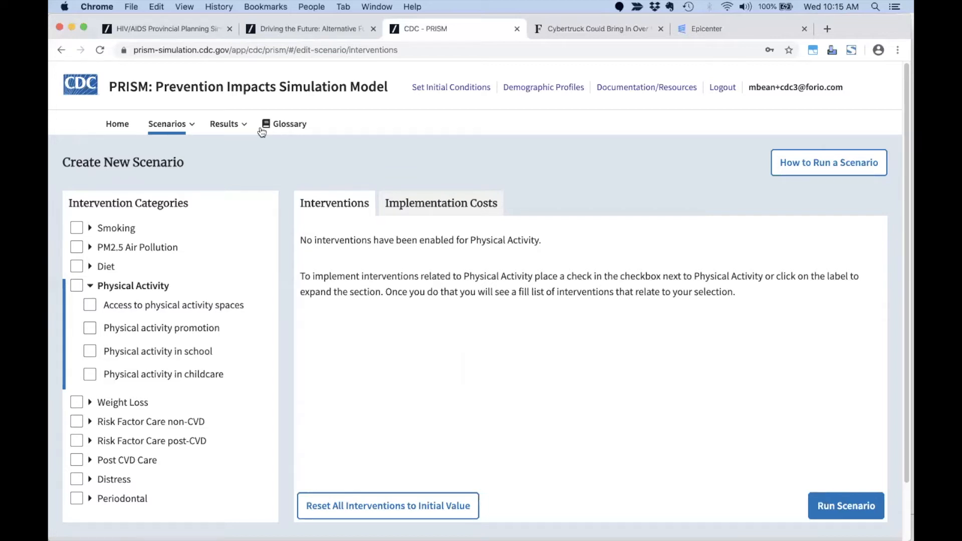
key(super+Tab)
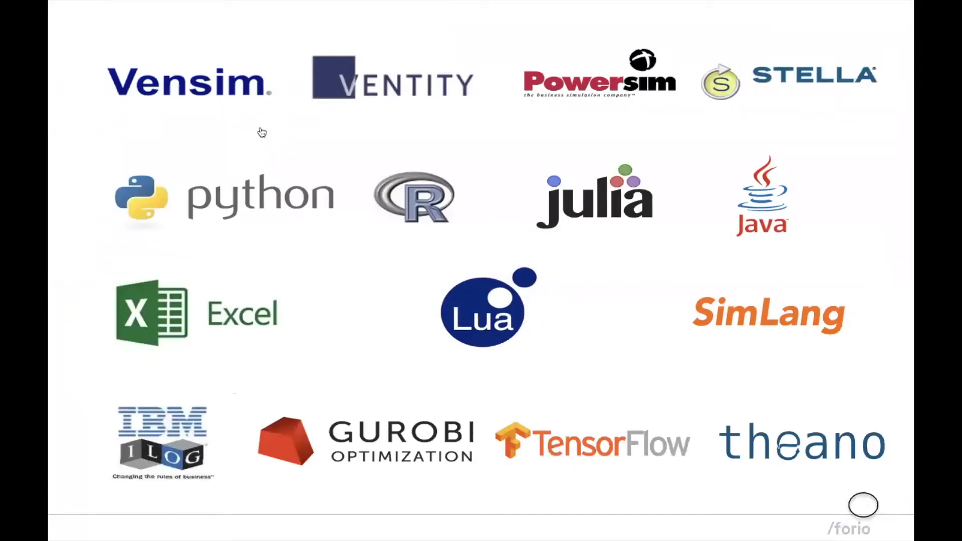
Advance the slideshow to the photo slide of a man working at a laptop.
click(323, 197)
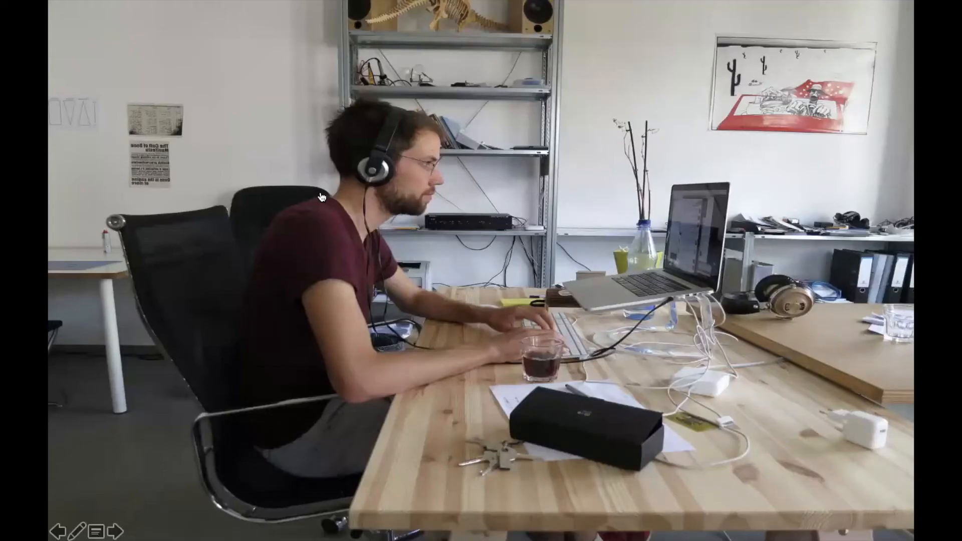
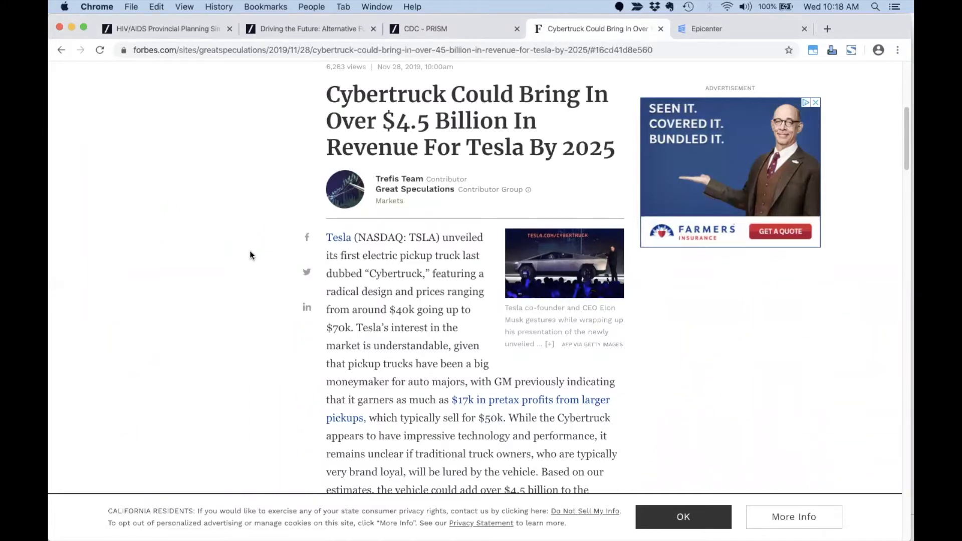
Leave the Forbes Cybertruck revenue article and bring up the Tesla Cybertruck Sales Forecast Model workbook in Excel.
scroll(250, 253, down, 1)
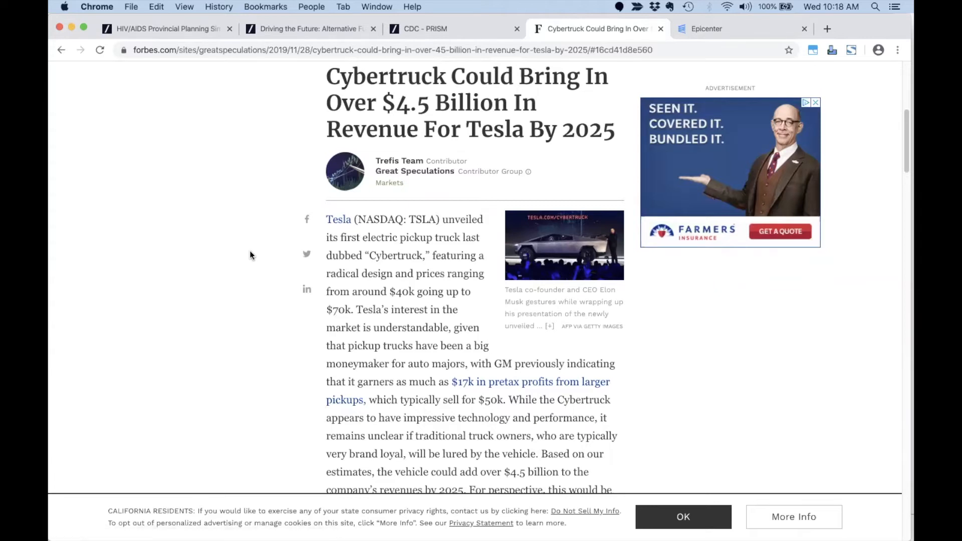
key(super+Tab)
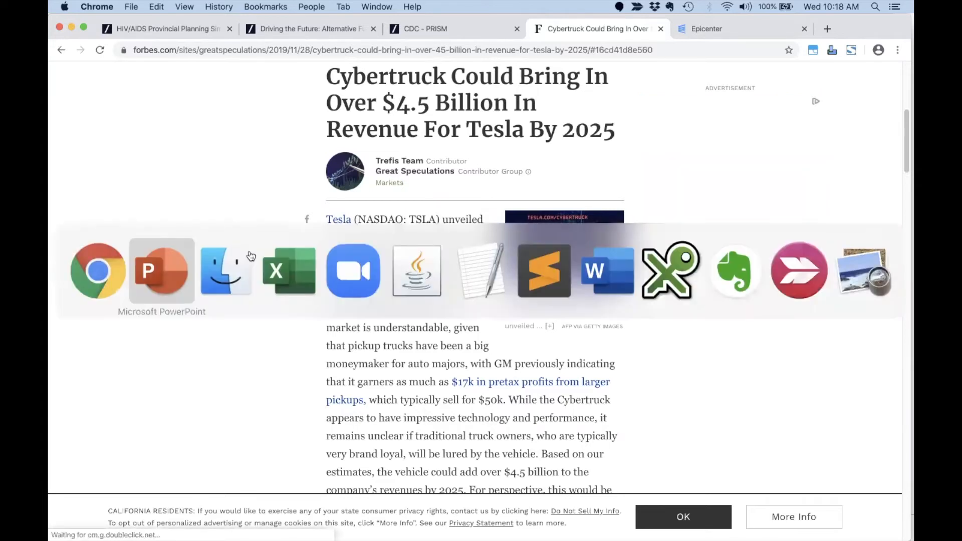
key(super+Tab)
key(super+Tab)
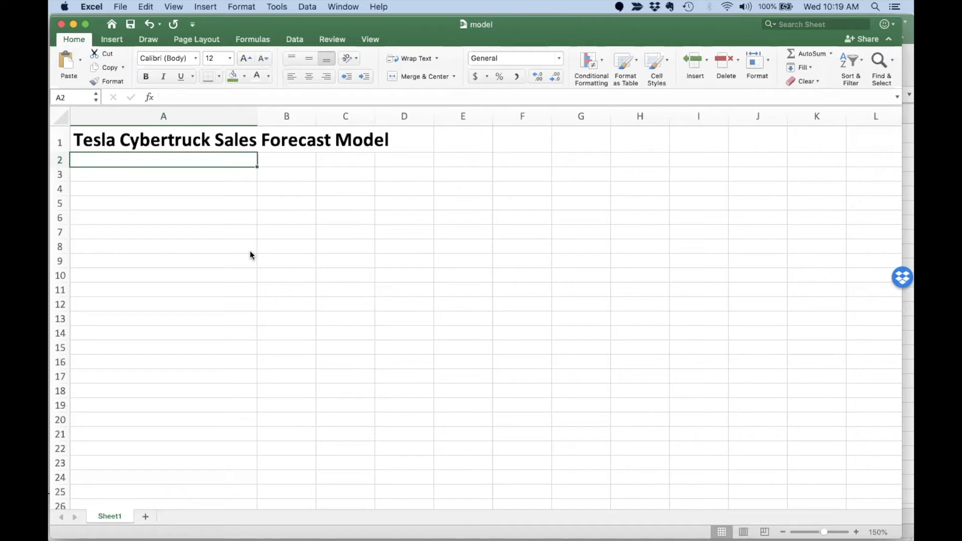
Label row 2 Time and fill the years 2020 through 2027 across it.
text(Time)
key(Tab)
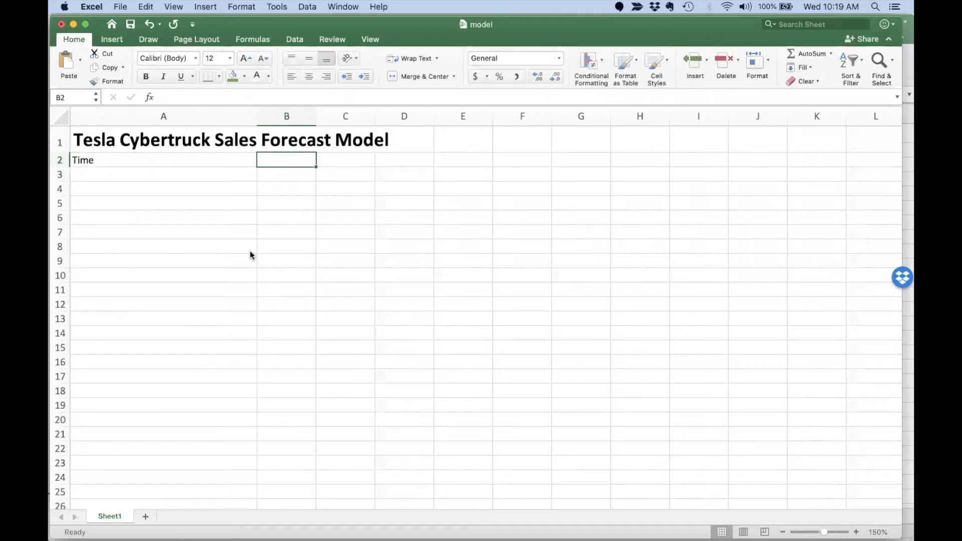
text(2020)
key(Tab)
text(2021)
click(279, 230)
drag(288, 164, 711, 165)
click(601, 187)
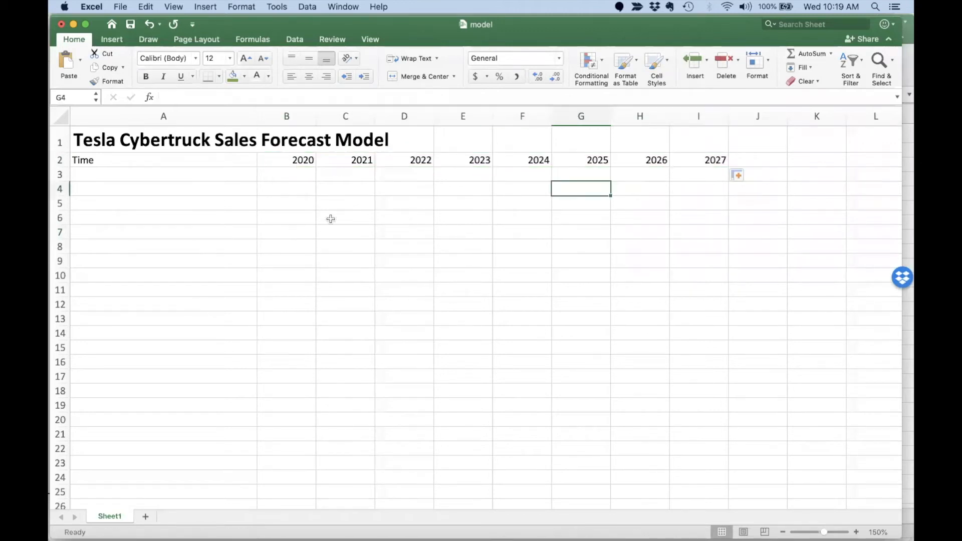
Add a Market Size row starting at 10000000 and growing 3% yearly (=B3*1.03) through 2027.
click(169, 175)
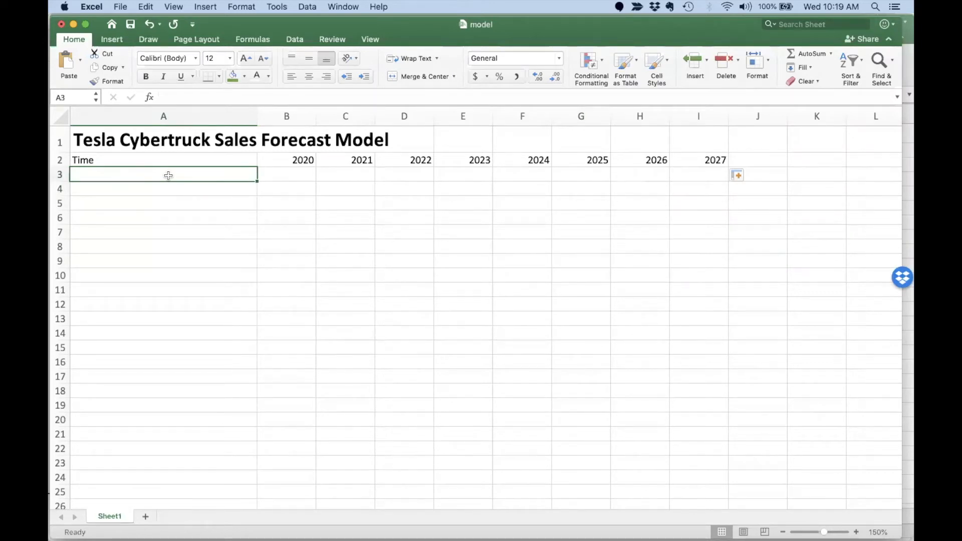
text(Market )
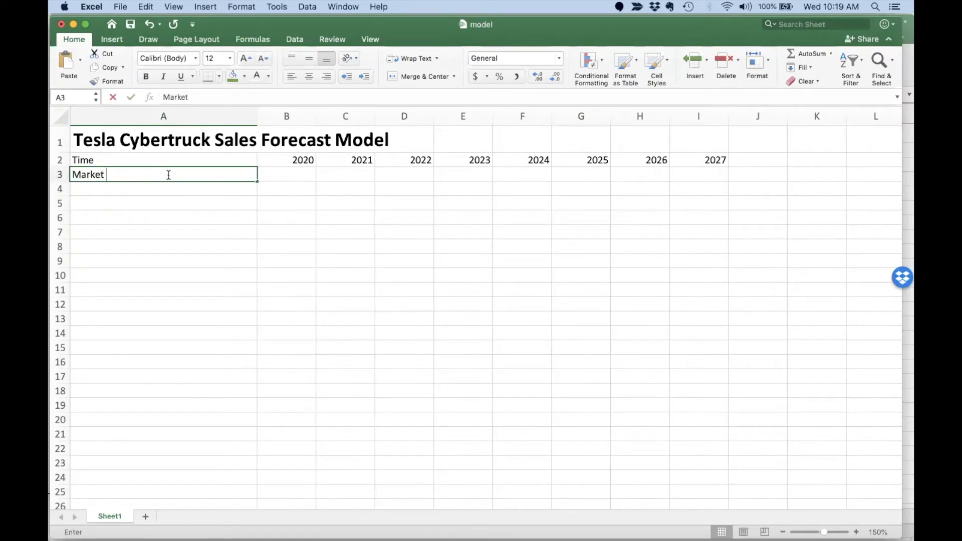
text(Size)
key(Tab)
text(100000)
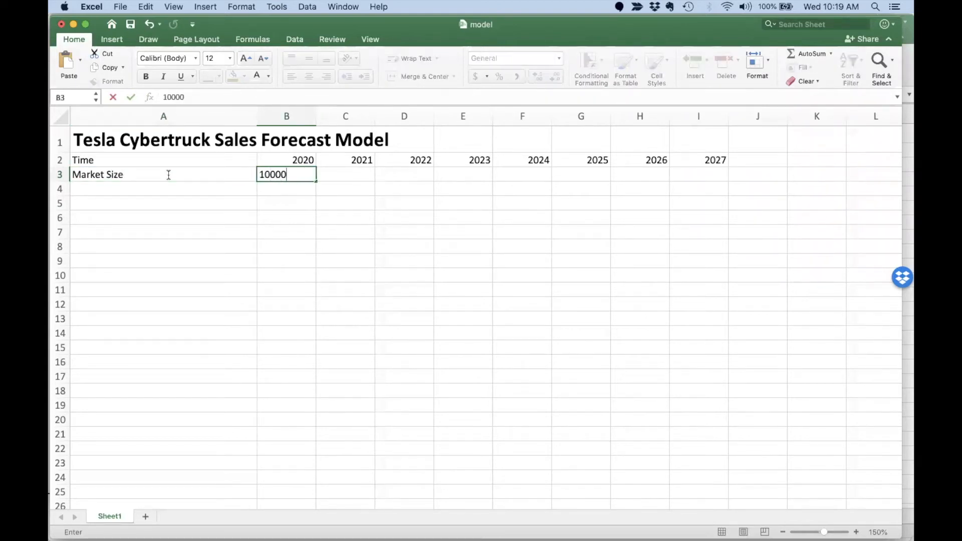
text(00)
key(Tab)
text(=)
key(Left)
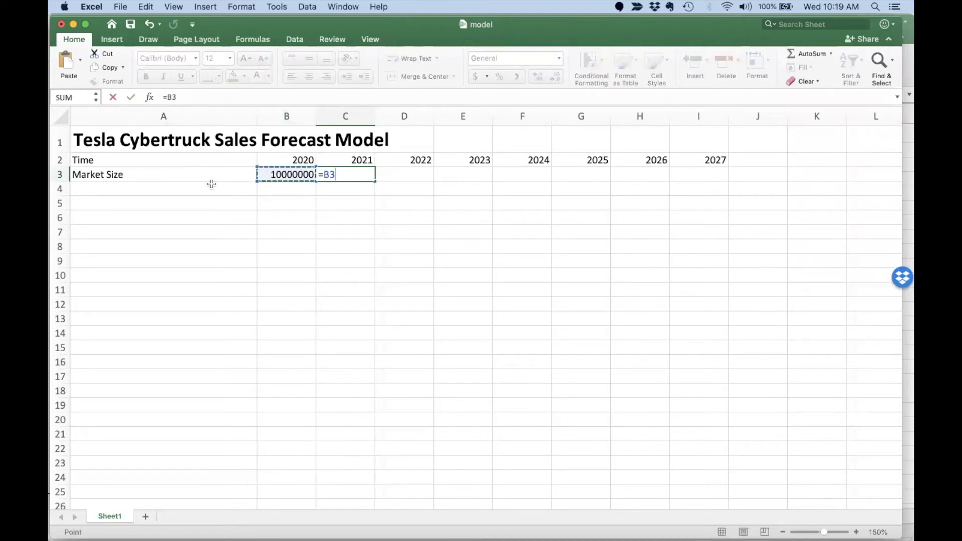
text(*1.03)
key(Return)
click(364, 177)
drag(374, 180, 702, 185)
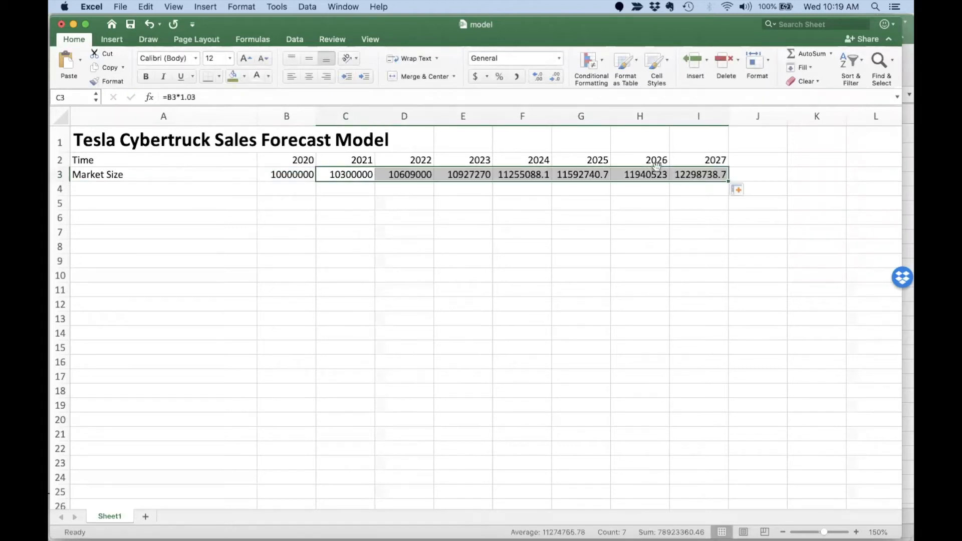
click(217, 189)
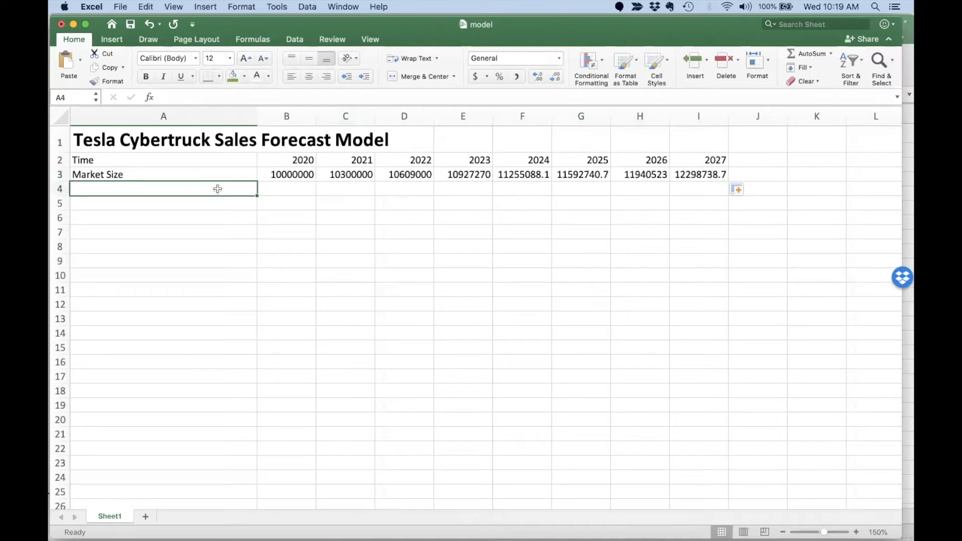
Label row 4 Installed Base and add an Initial Installed Base input of 1000000 in A16:B16.
text(Installed)
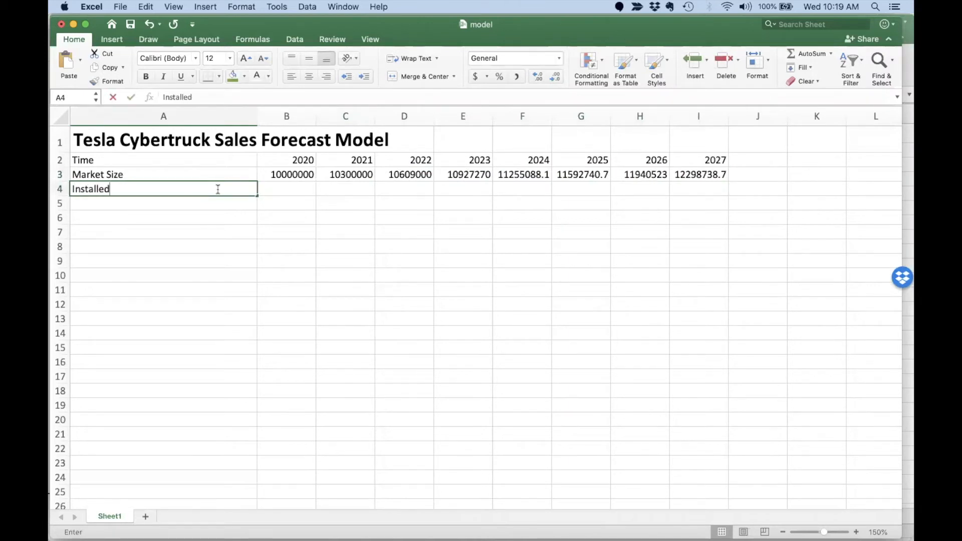
text( Base)
key(Tab)
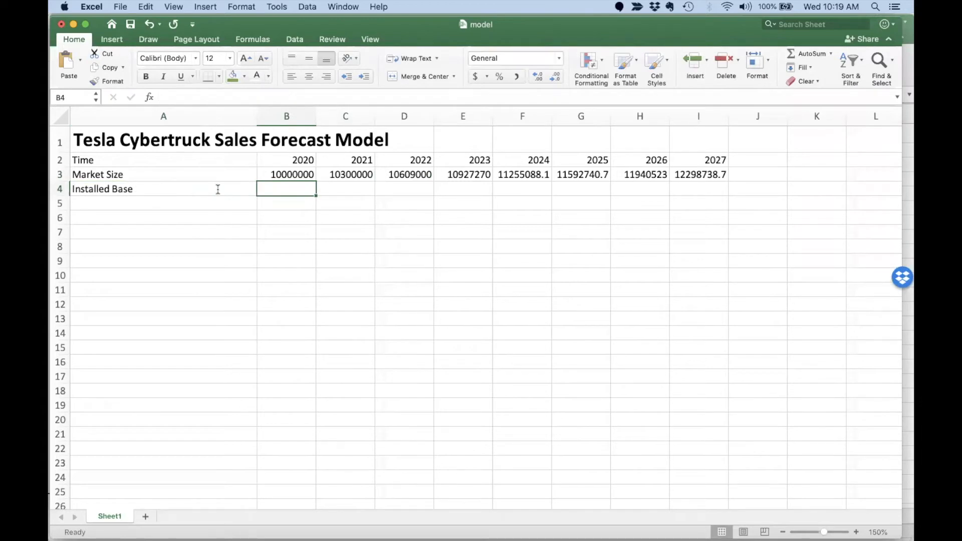
click(126, 366)
text(Ins)
key(BackSpace)
text(itial)
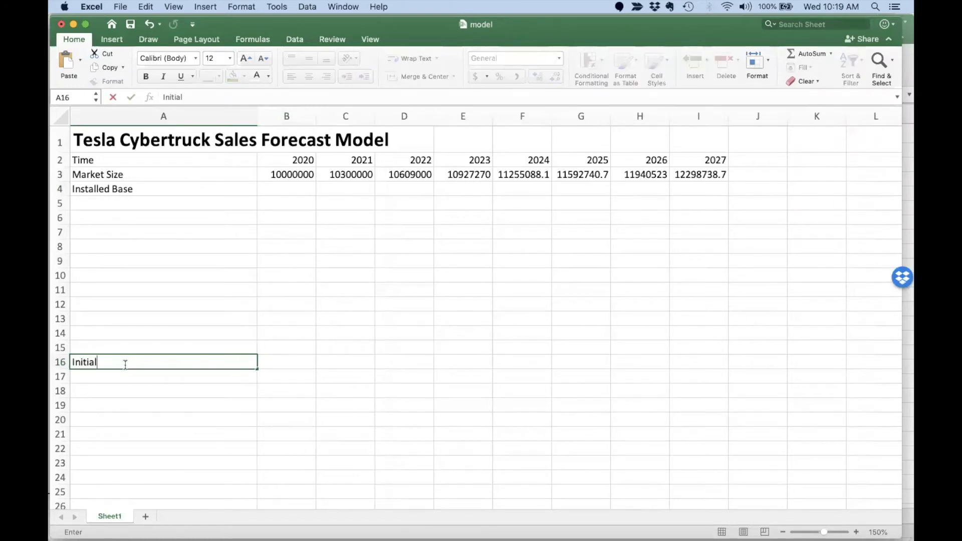
text( Install Base)
key(BackSpace)
key(BackSpace)
key(BackSpace)
key(BackSpace)
key(BackSpace)
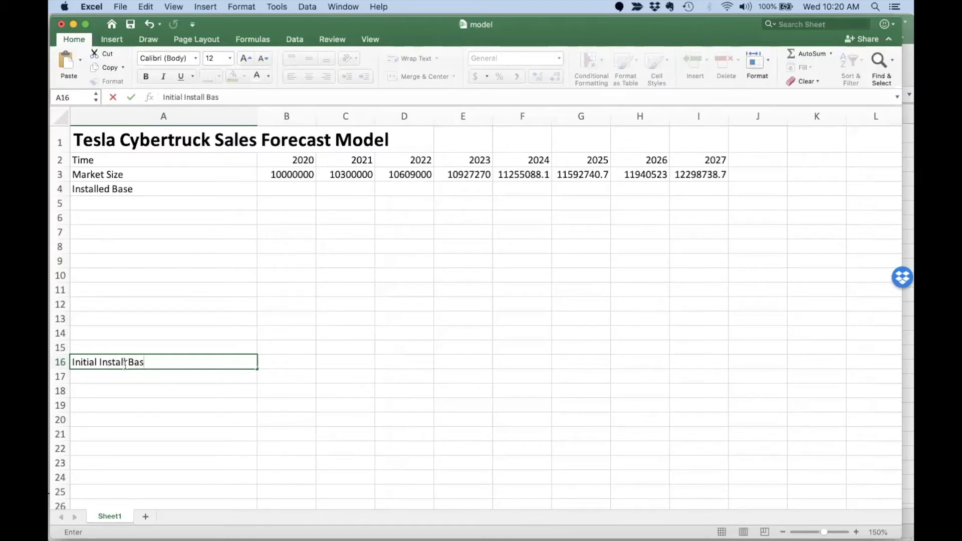
text(ed Base)
key(Tab)
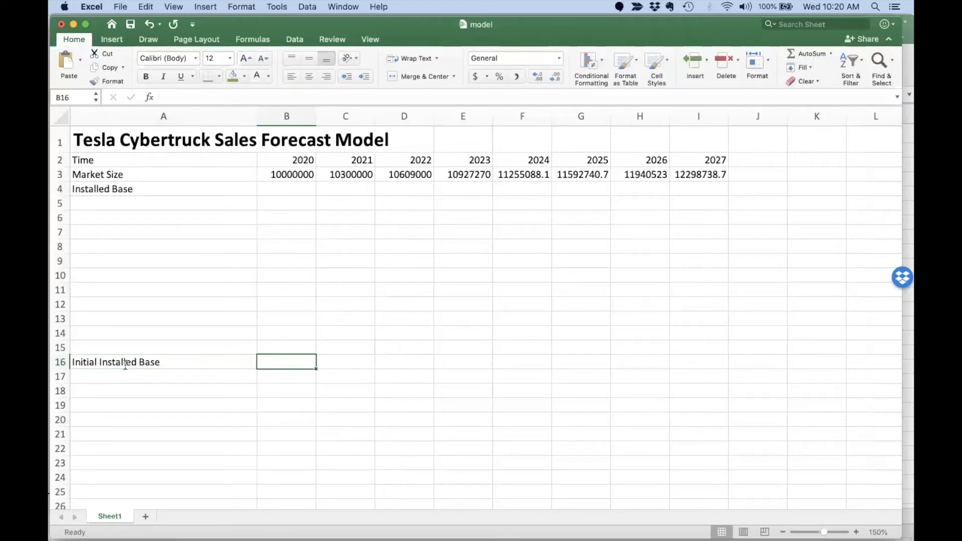
text(100)
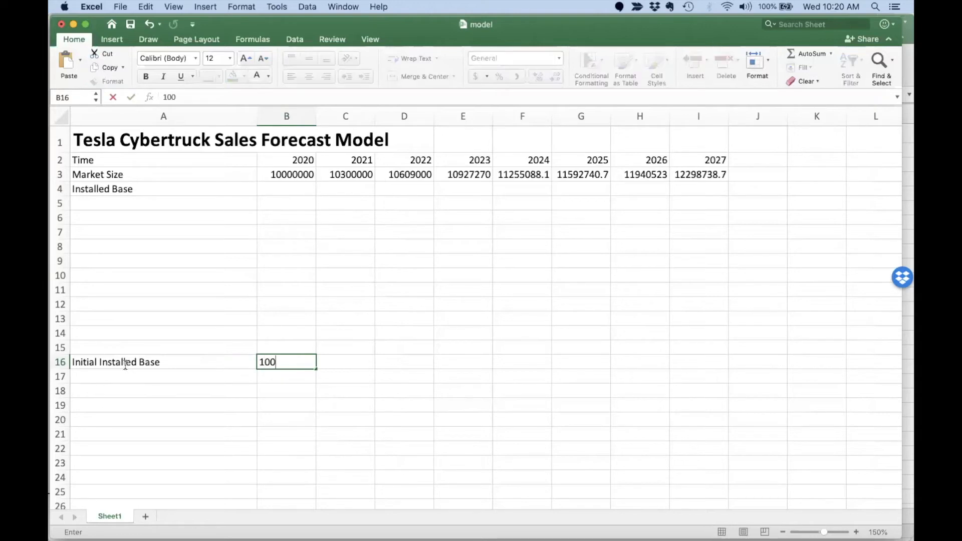
text(0000)
key(Return)
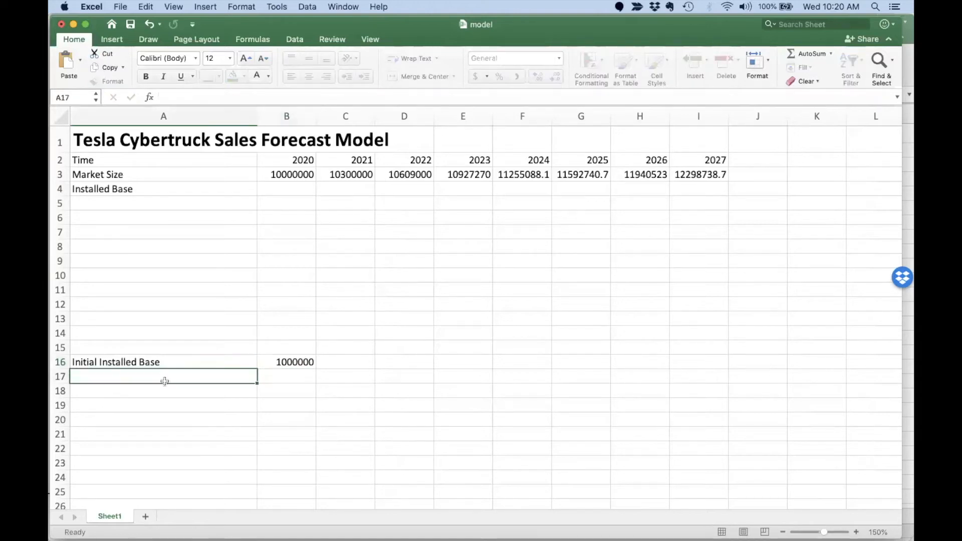
Format B3:I24 as comma-separated whole numbers and begin the 2020 Installed Base formula.
drag(294, 172, 698, 366)
drag(687, 477, 689, 476)
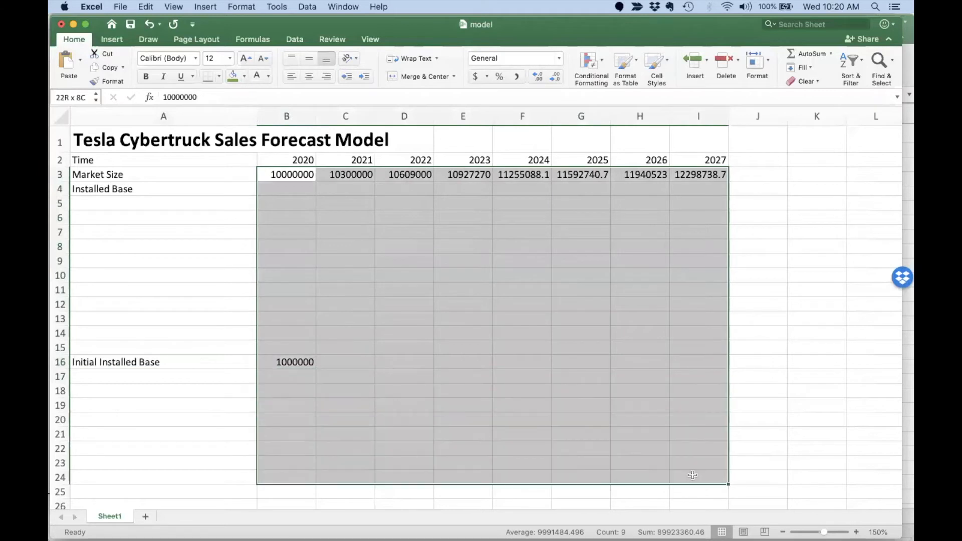
click(517, 78)
click(556, 76)
click(556, 76)
click(346, 261)
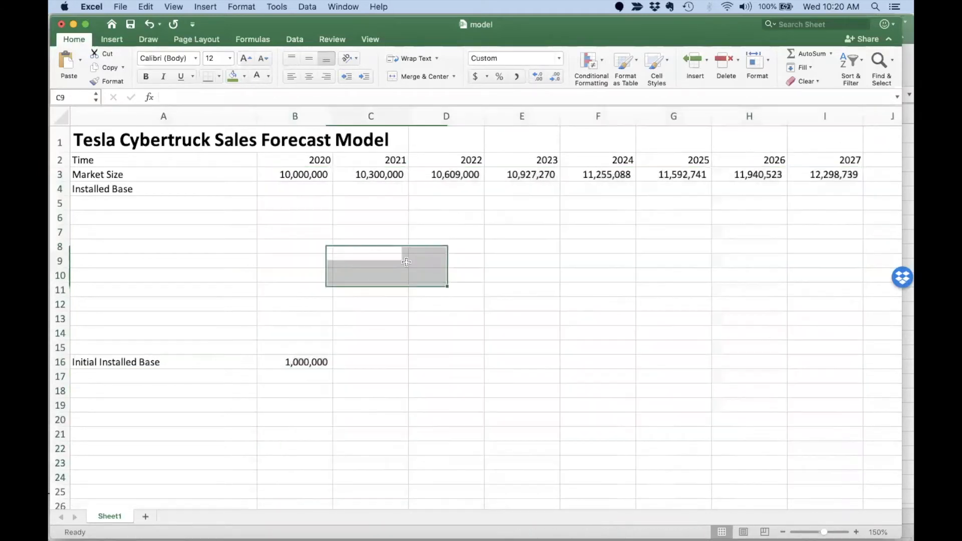
click(272, 187)
text(=)
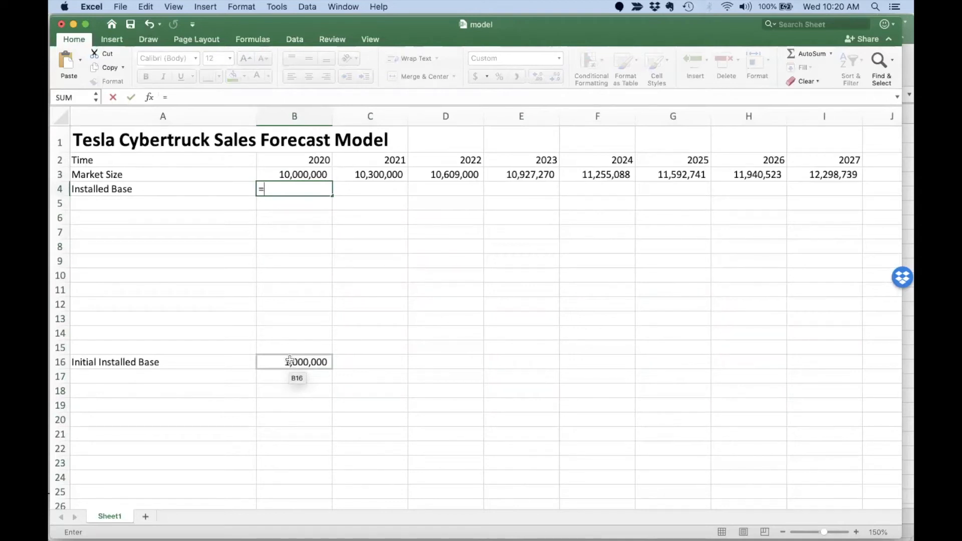
Set the 2020 Installed Base to the absolute initial value =$B$16 (1,000,000).
click(291, 361)
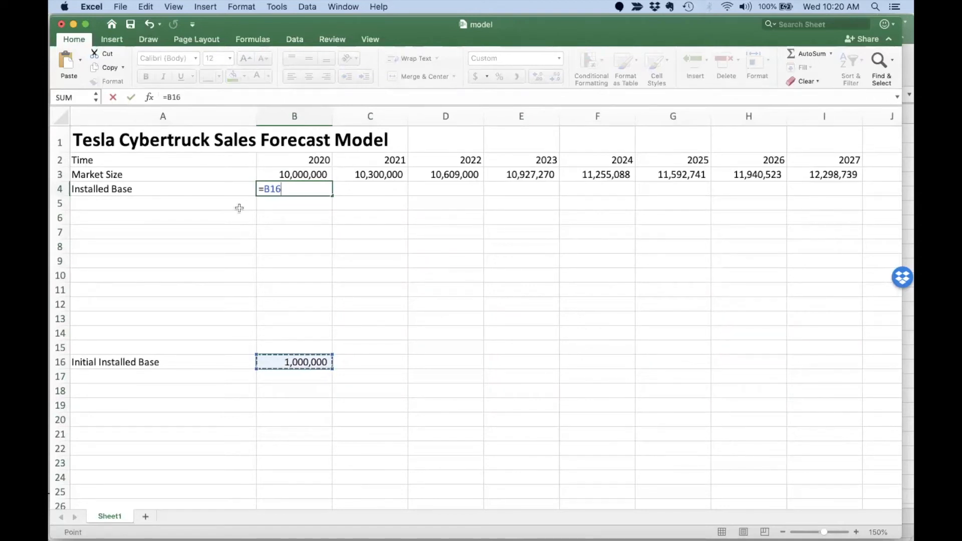
click(171, 97)
text($)
key(Right)
text($)
key(Return)
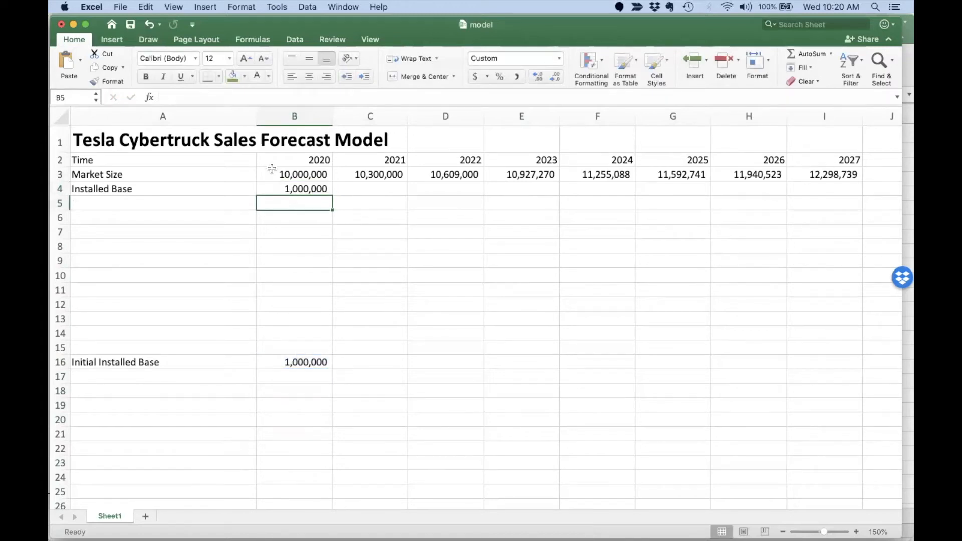
click(273, 191)
click(297, 347)
click(297, 360)
Add a Potential Customers row equal to Market Size minus Installed Base (9,000,000 in 2020).
click(148, 202)
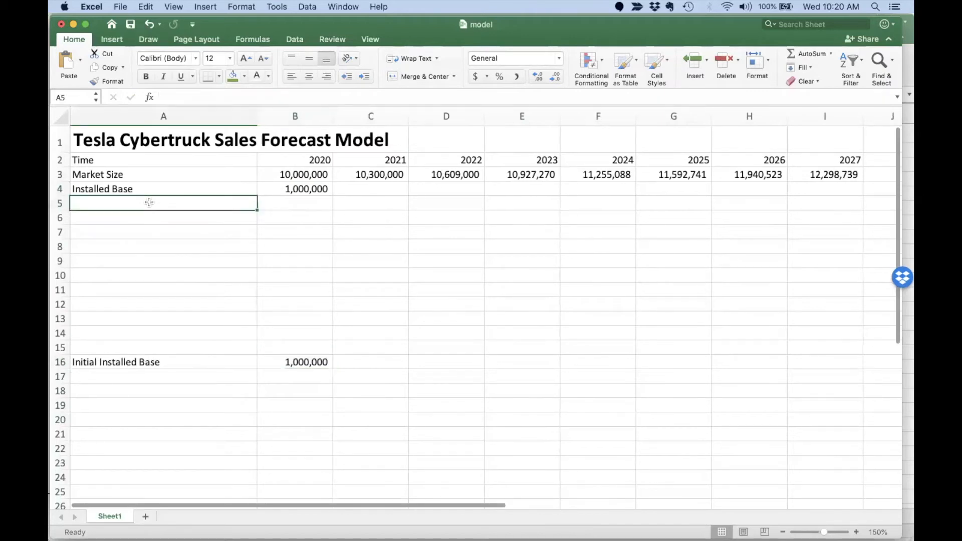
text(Potential Customers)
key(Tab)
text(=)
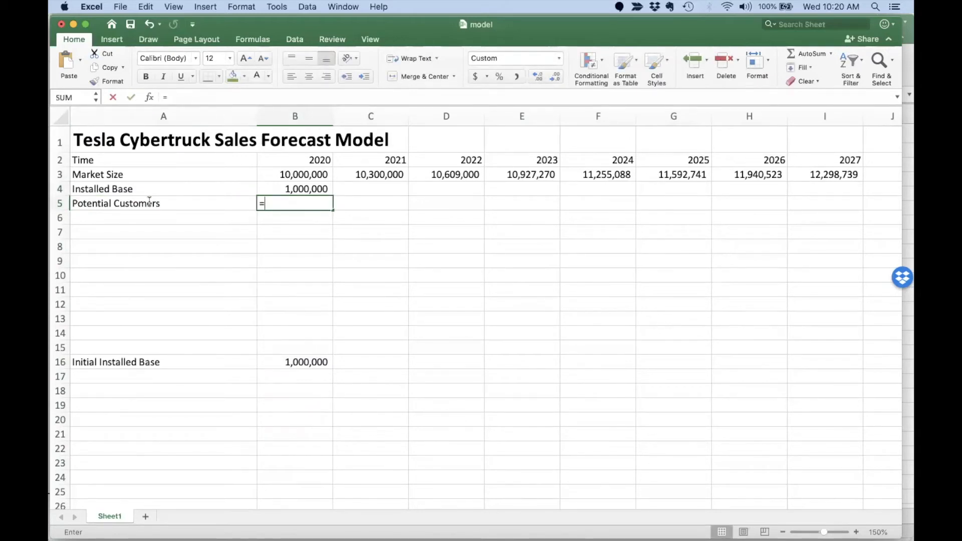
key(Up)
key(Up)
text(-)
key(Up)
key(Return)
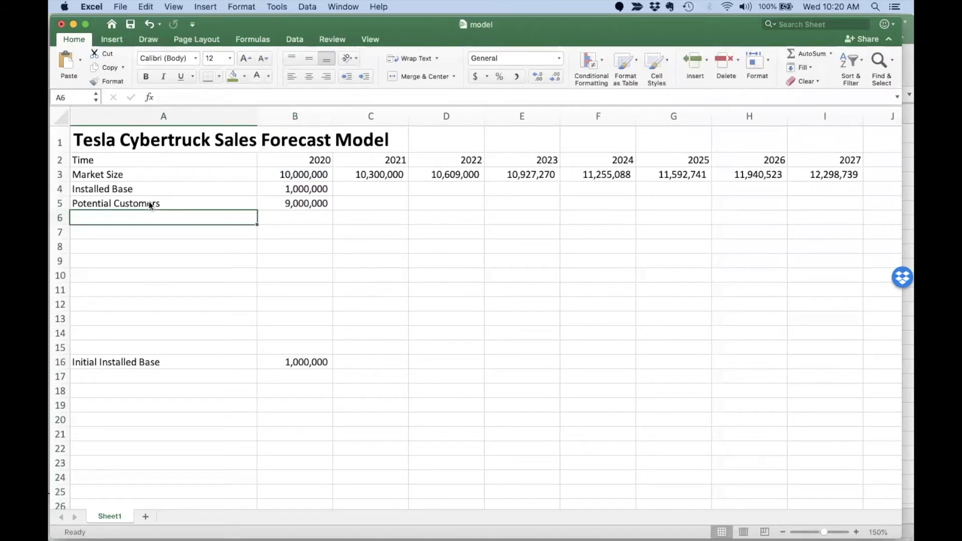
Add a Potential Customer Fraction row with =B5/B3, comma-formatted to show 0.90.
text(Por)
key(BackSpace)
text(tential )
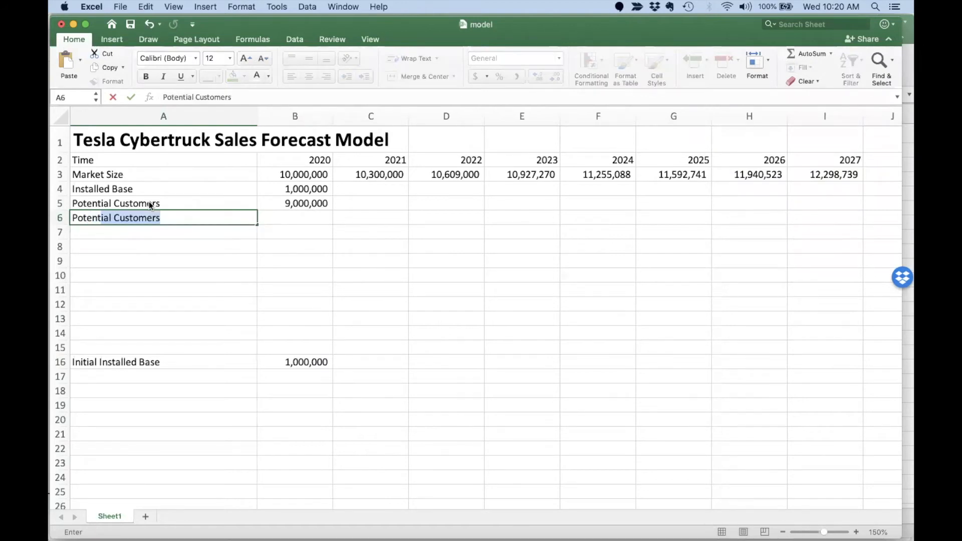
text(Customer )
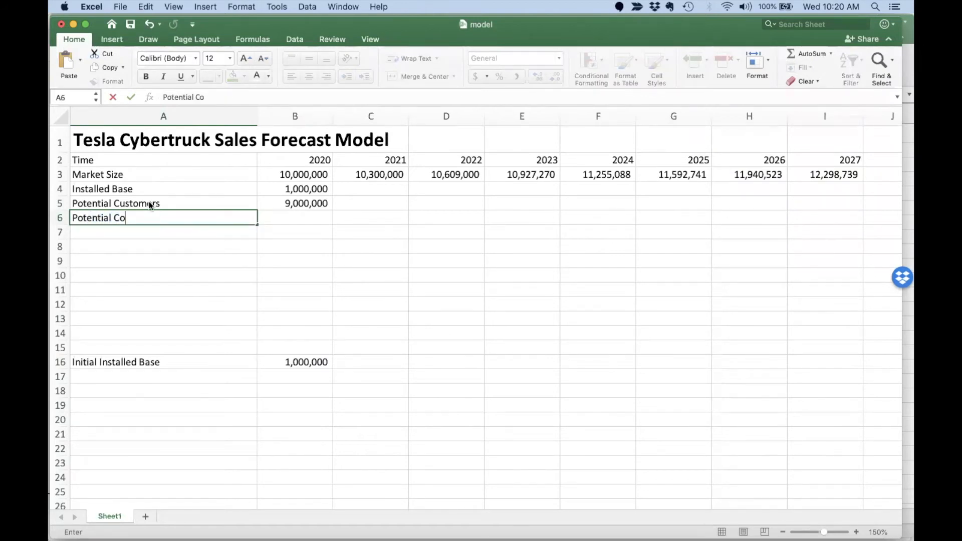
text(Fraction)
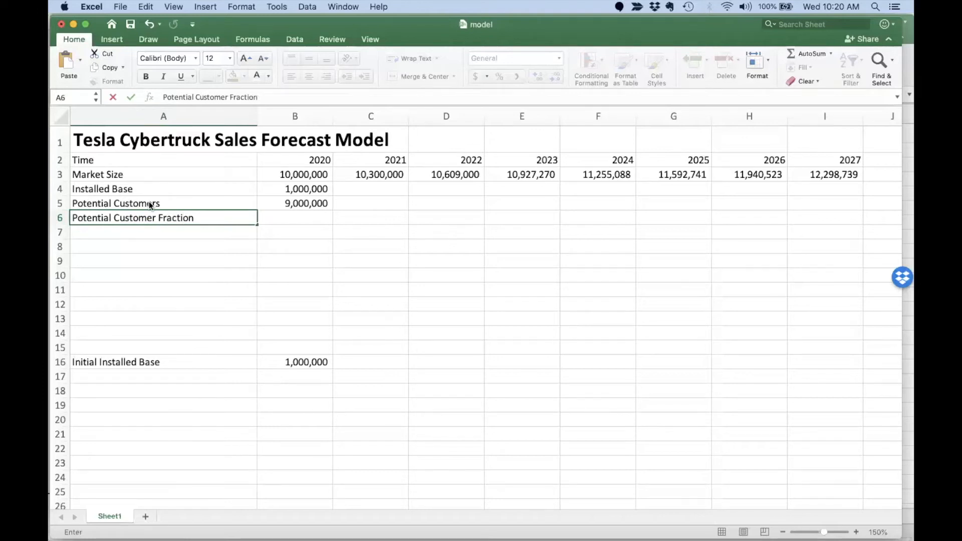
key(Tab)
text(=)
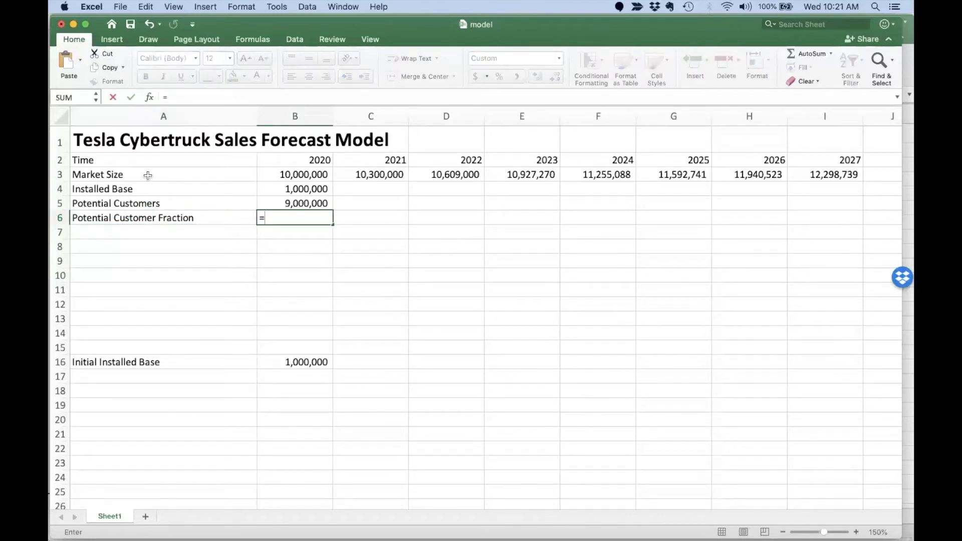
text(B5/B3)
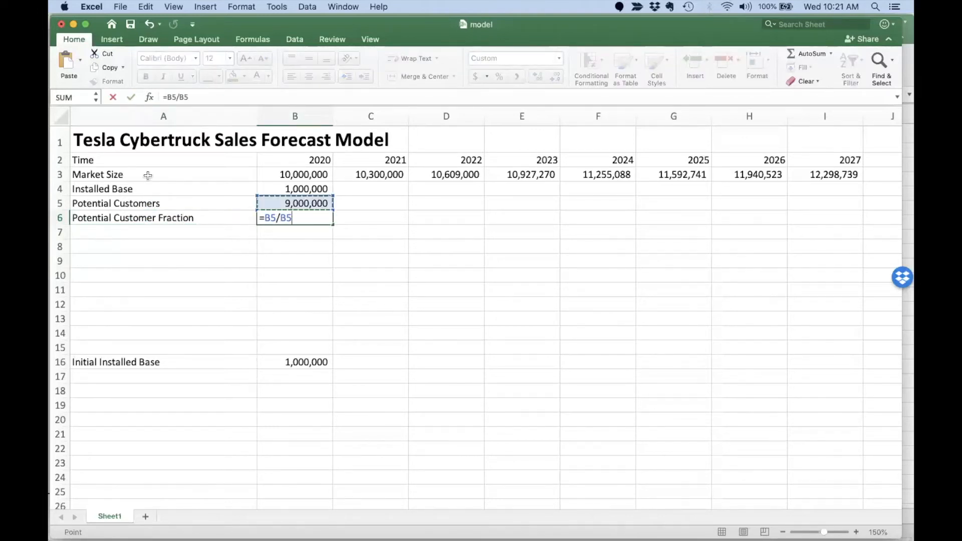
key(Return)
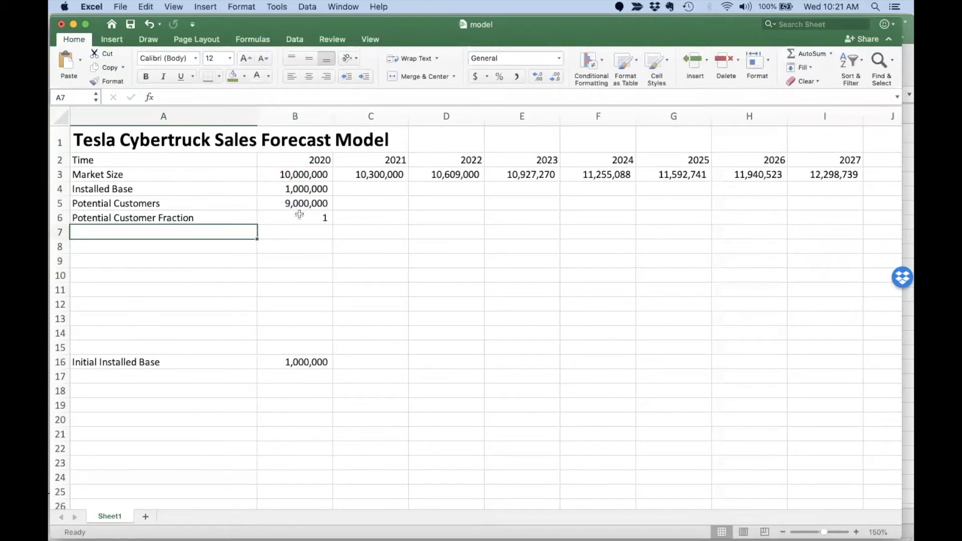
drag(299, 217, 446, 218)
drag(590, 214, 832, 217)
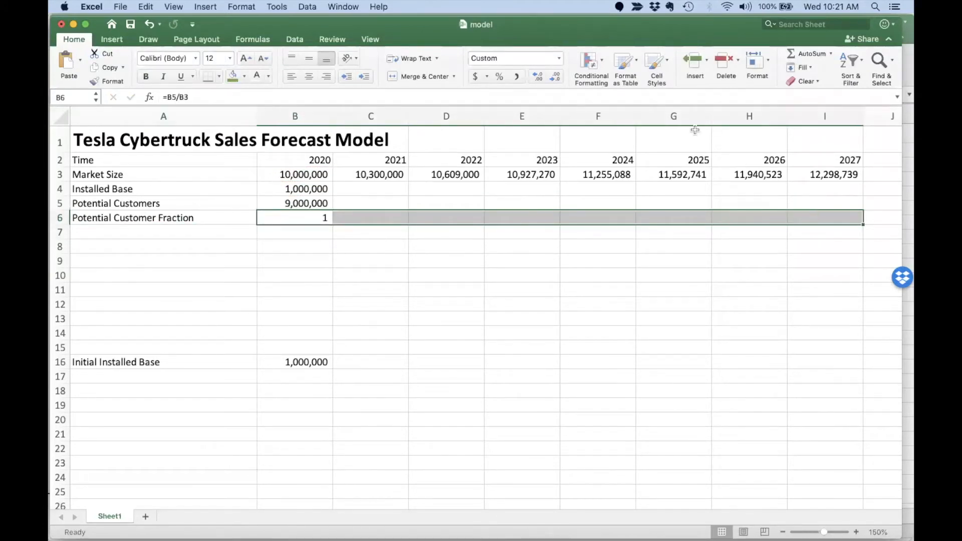
click(517, 77)
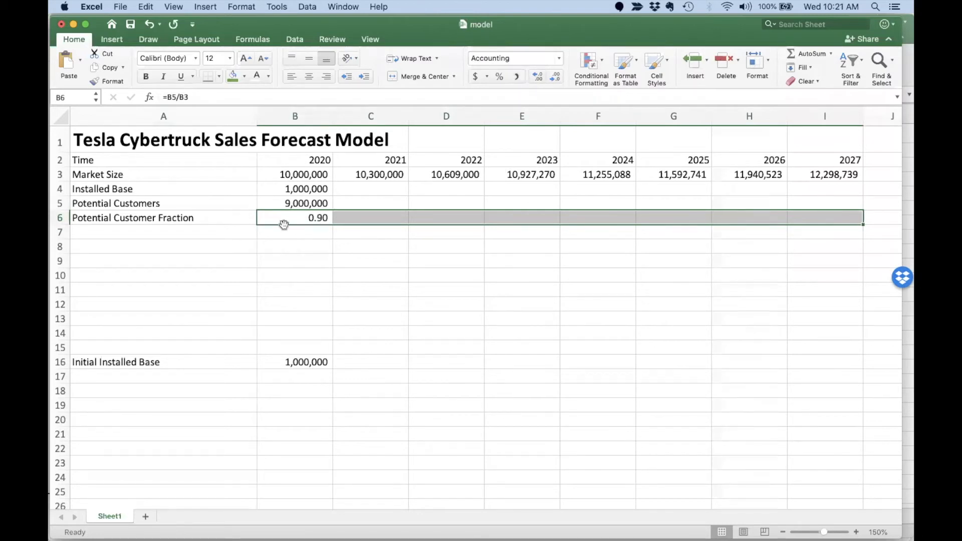
click(267, 234)
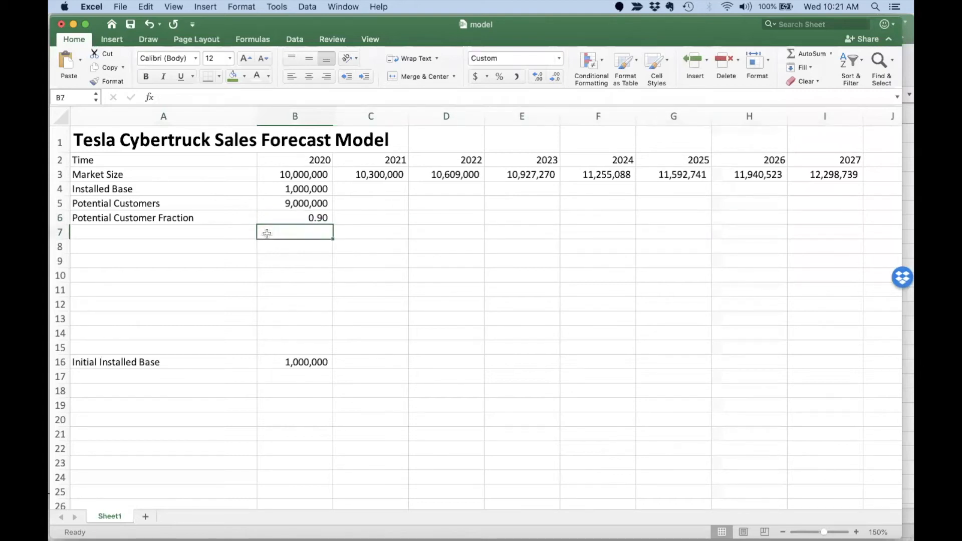
Add a New Sales row with the 2020 formula =B4*B6.
click(201, 231)
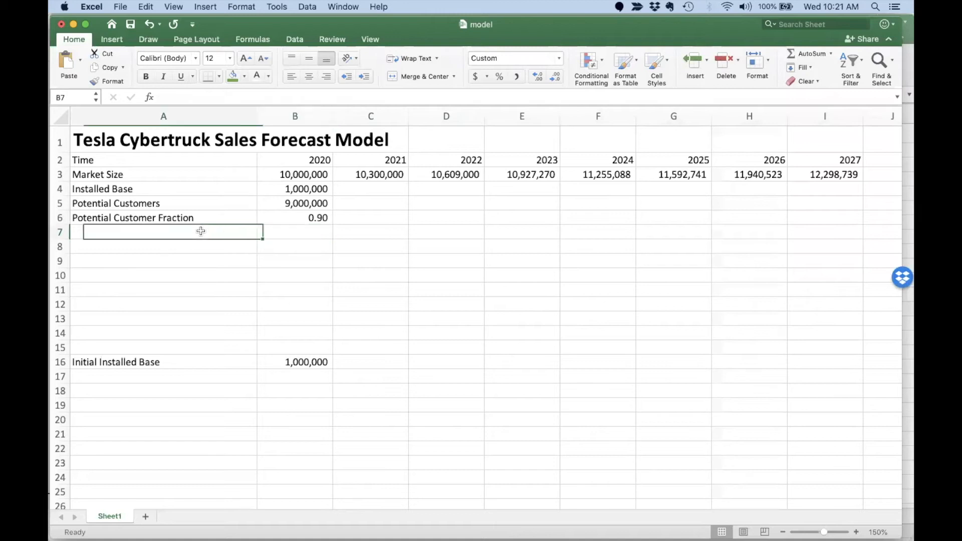
text(N)
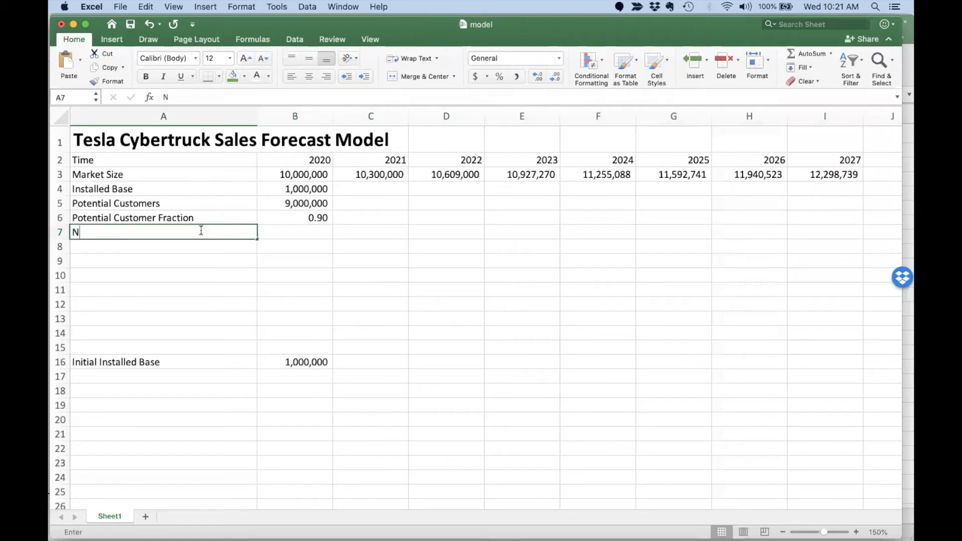
text(ew Sales)
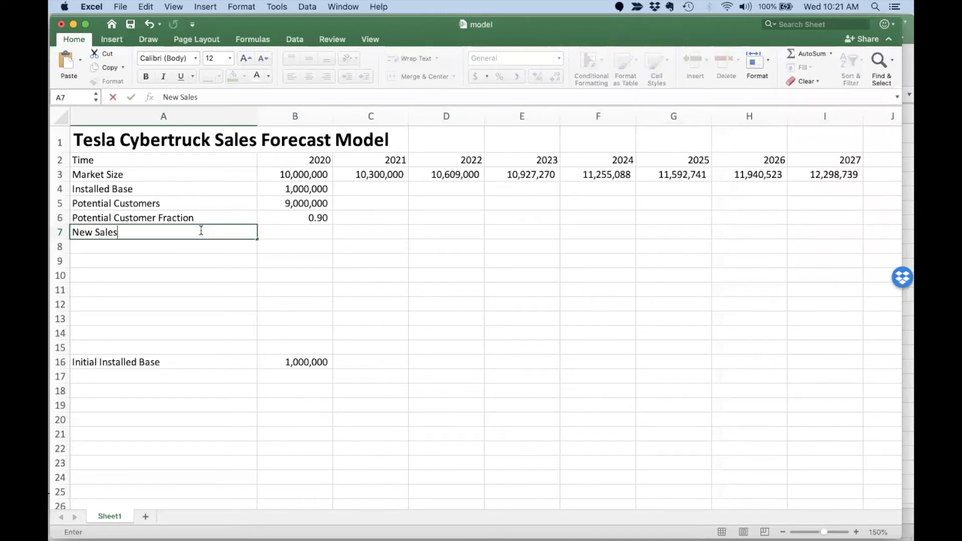
key(Tab)
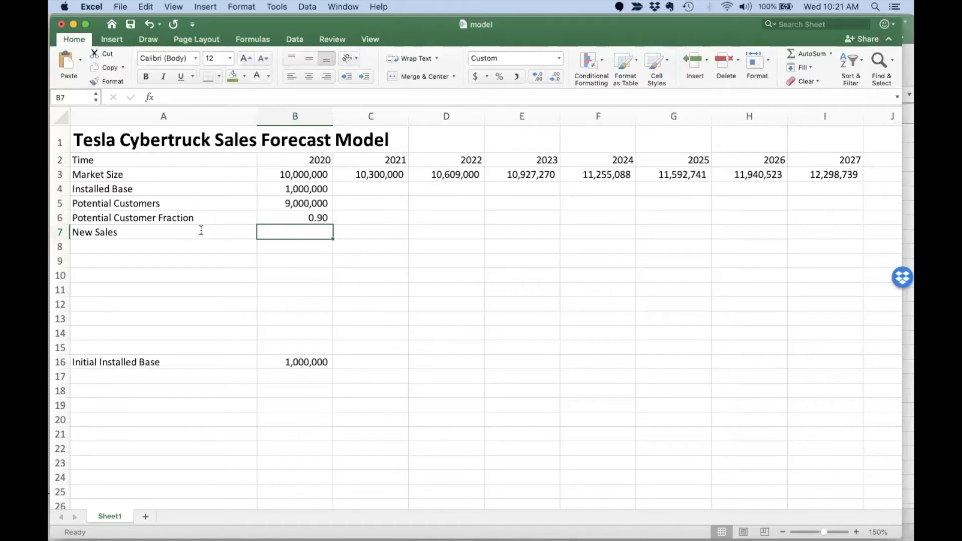
text(=)
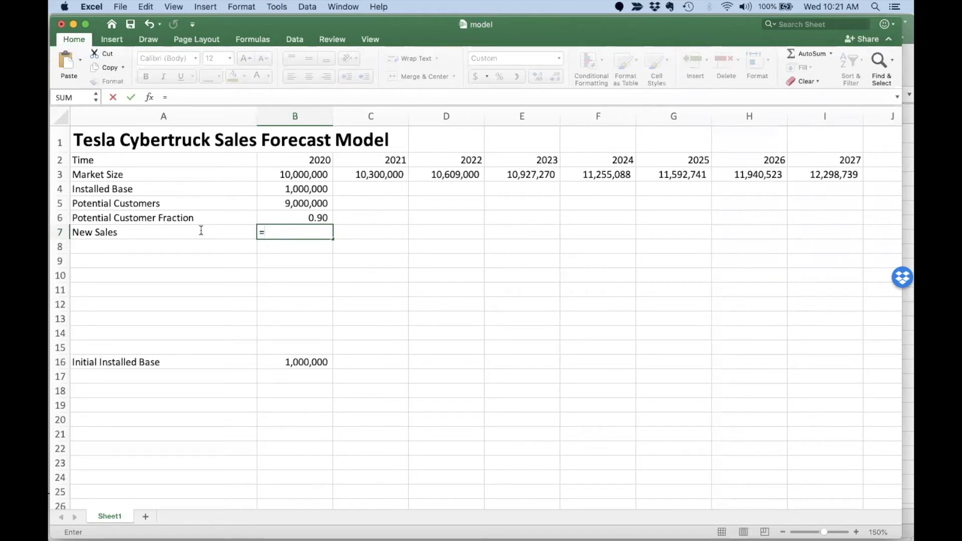
key(Up)
key(Up)
key(Up)
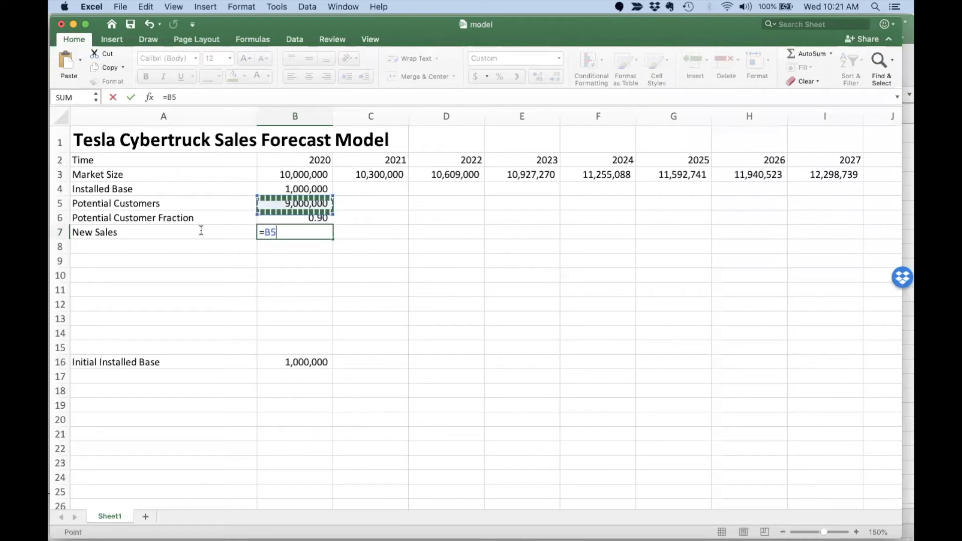
text(*)
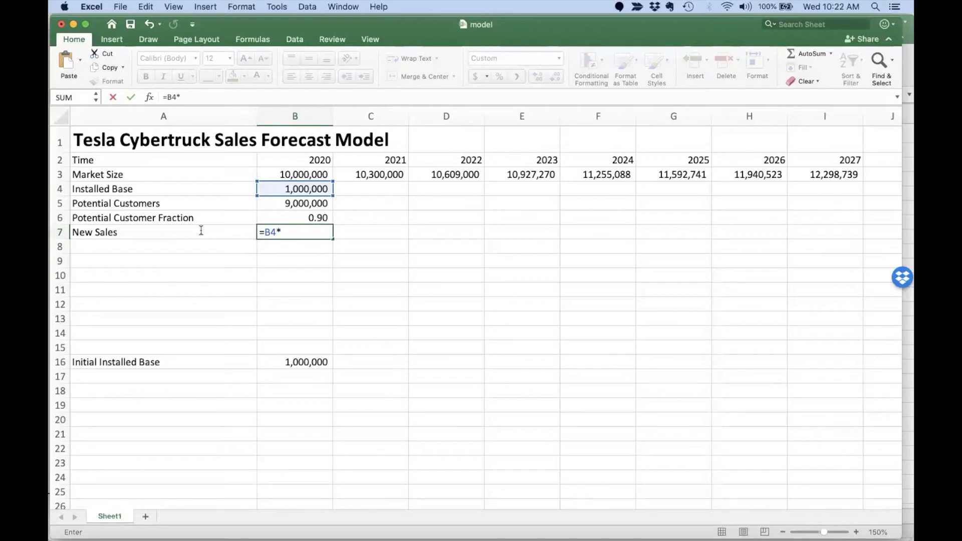
click(287, 217)
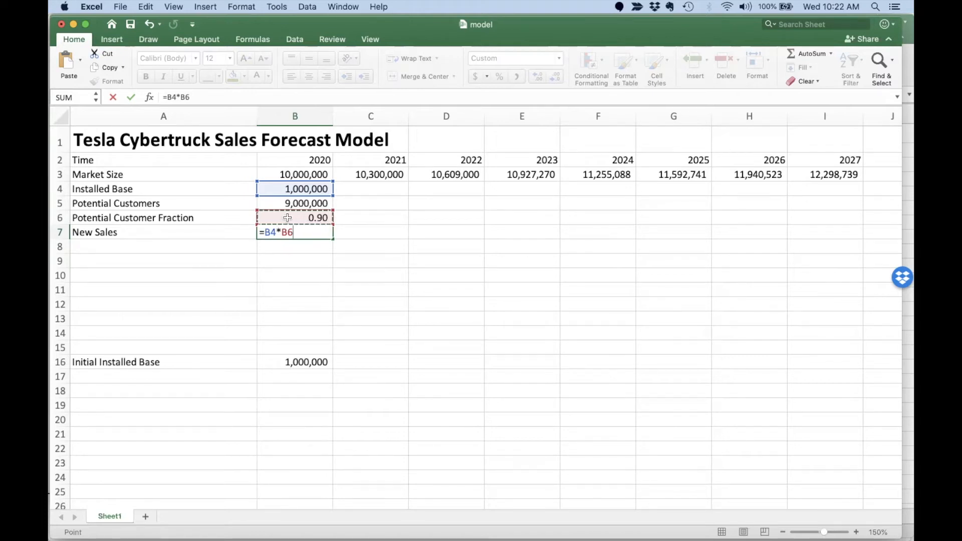
key(Return)
Add a Marketing Effectiveness input of 1 in row 17 and multiply New Sales by it.
click(172, 376)
text(Market Effec)
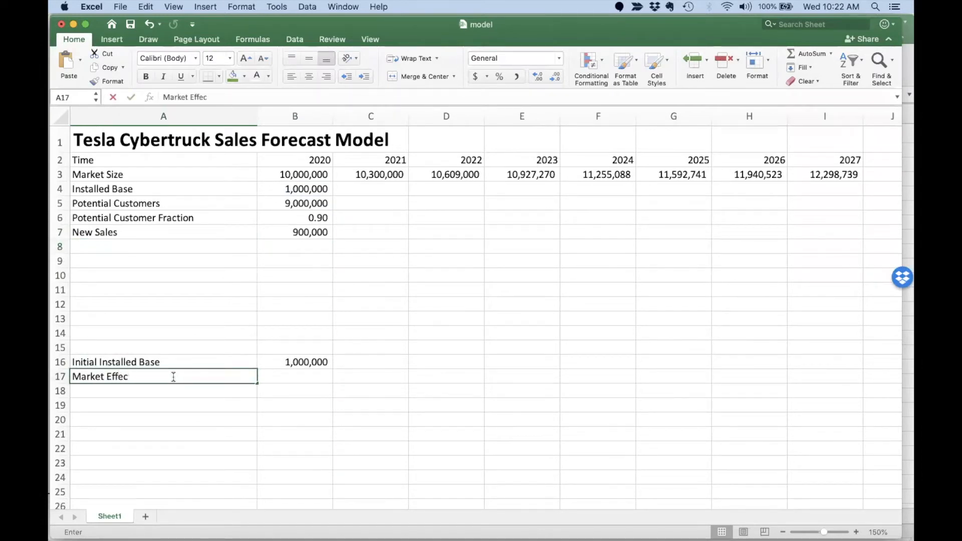
text(tiveness)
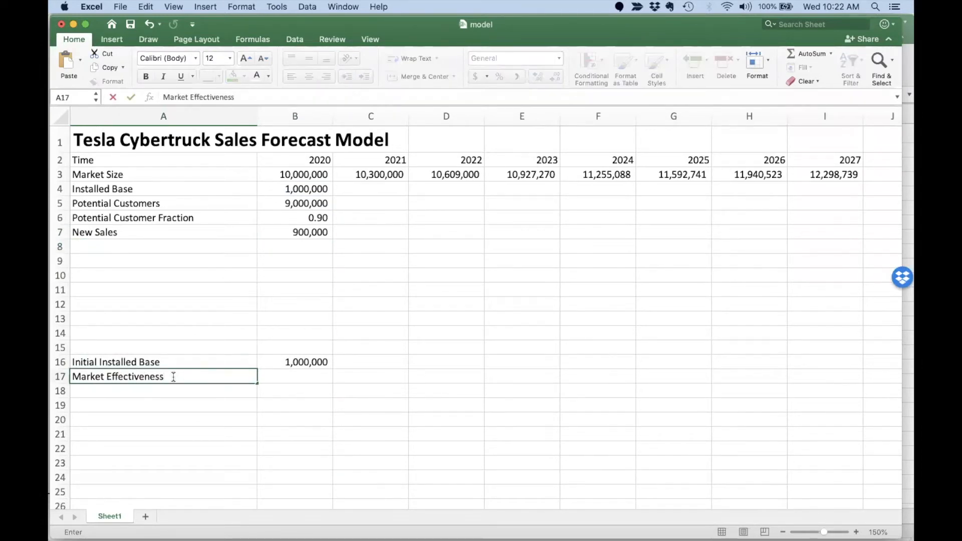
click(188, 97)
text(ing)
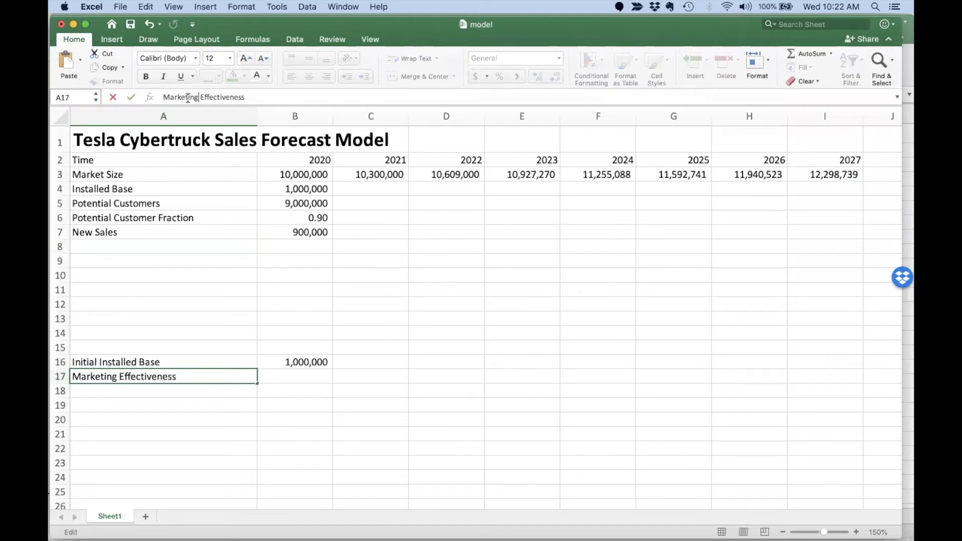
click(294, 375)
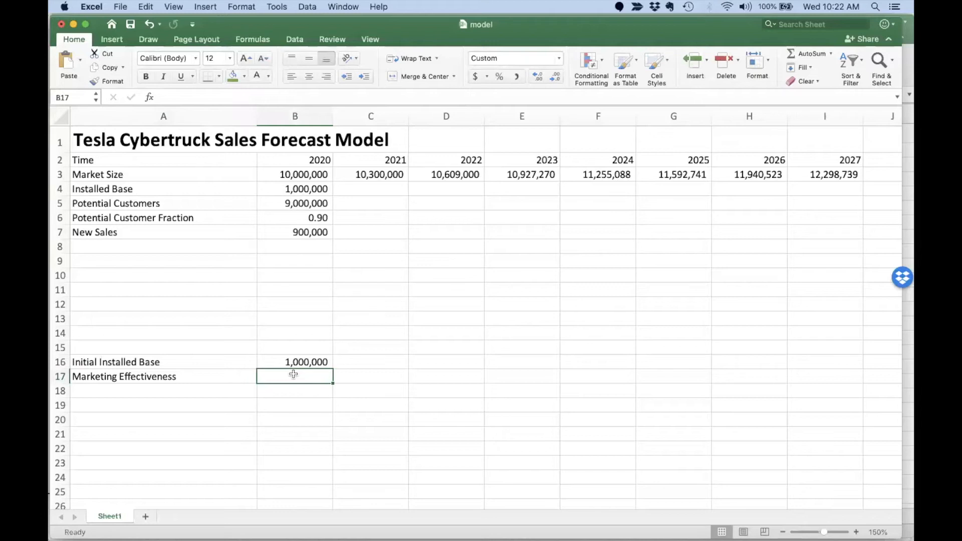
text(1)
key(Return)
click(298, 375)
click(296, 230)
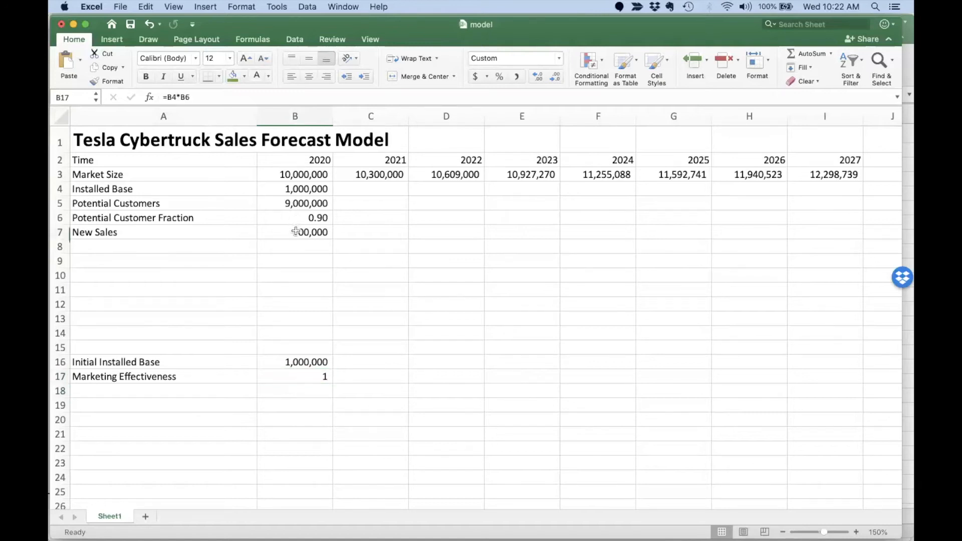
click(233, 97)
text(*)
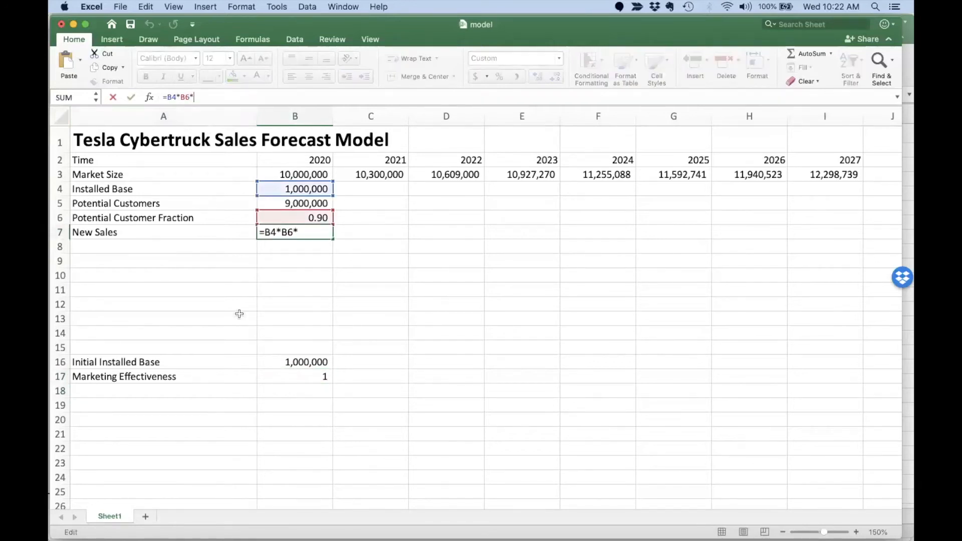
click(305, 378)
key(Return)
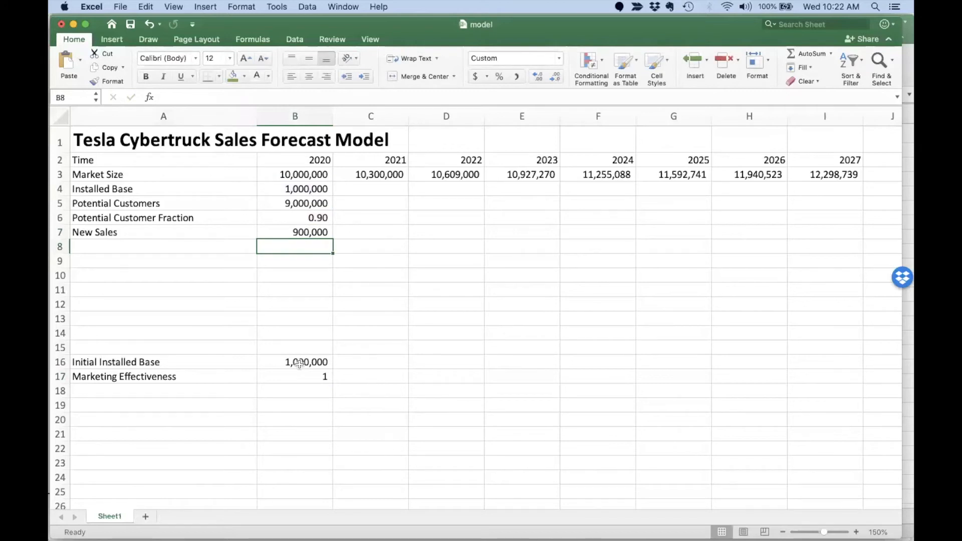
Add a Years to Repurchase input of 5 in A18:B18.
click(181, 248)
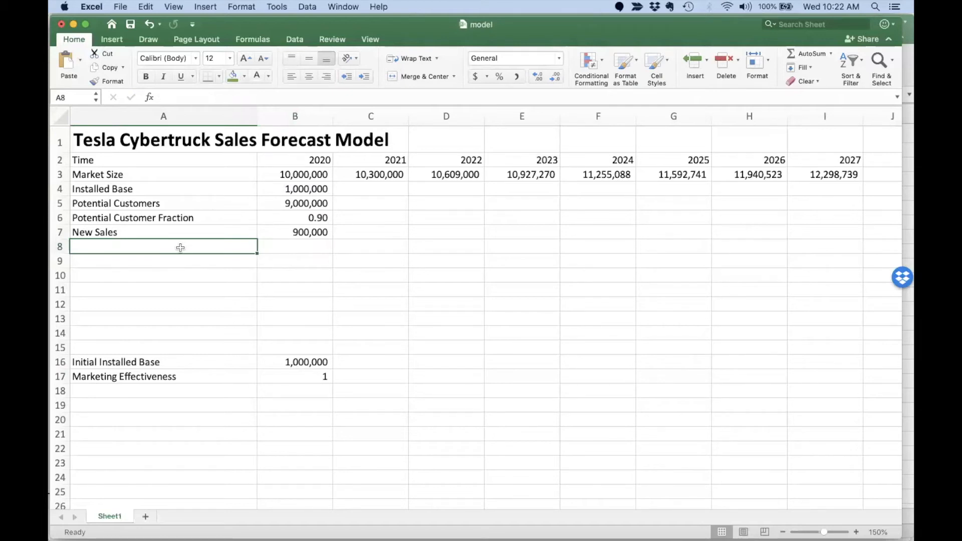
click(187, 389)
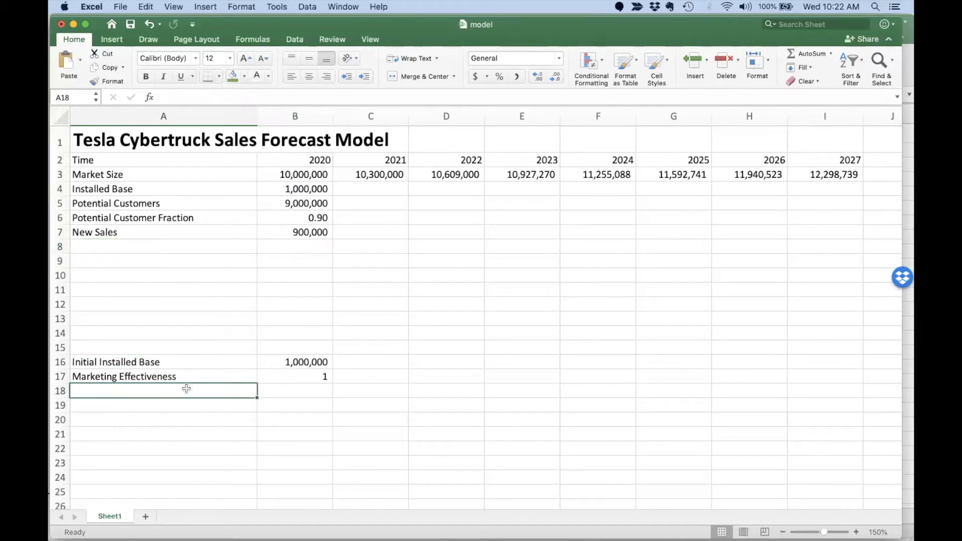
text(Years)
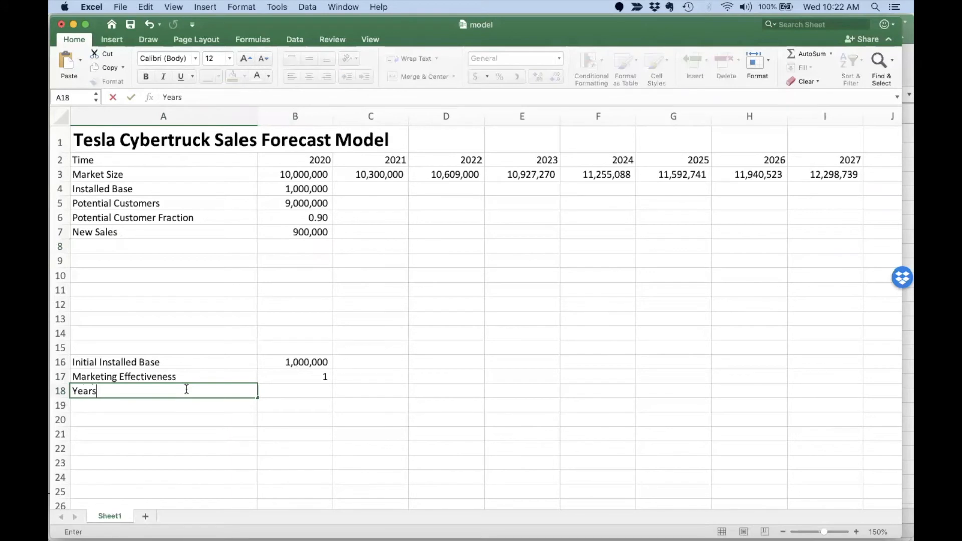
text( to Repor)
key(BackSpace)
key(BackSpace)
text(urc)
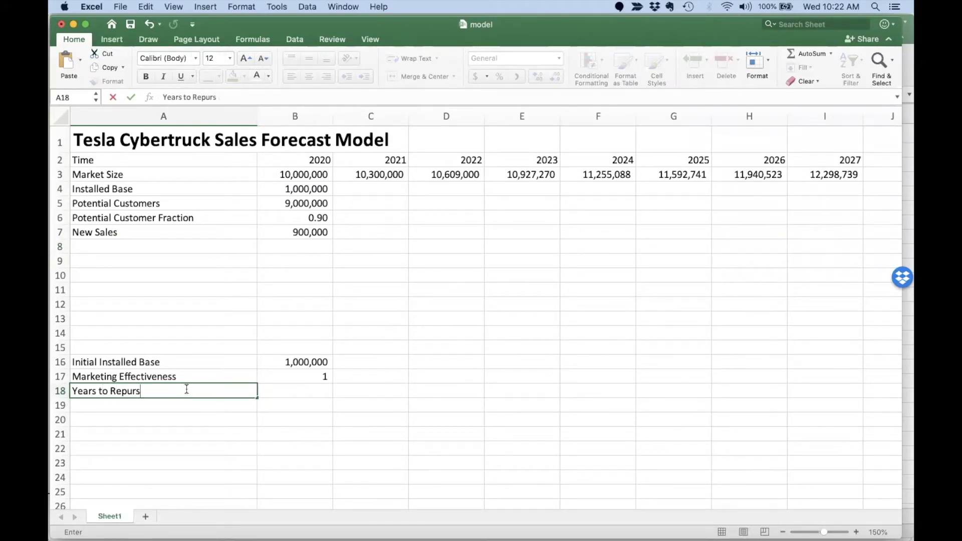
key(BackSpace)
text(chase)
key(Tab)
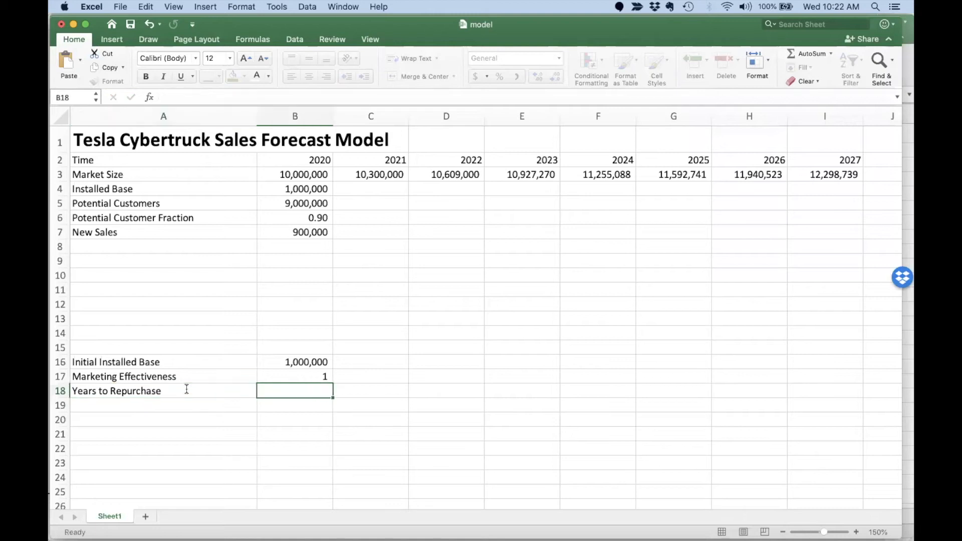
text(5)
key(Return)
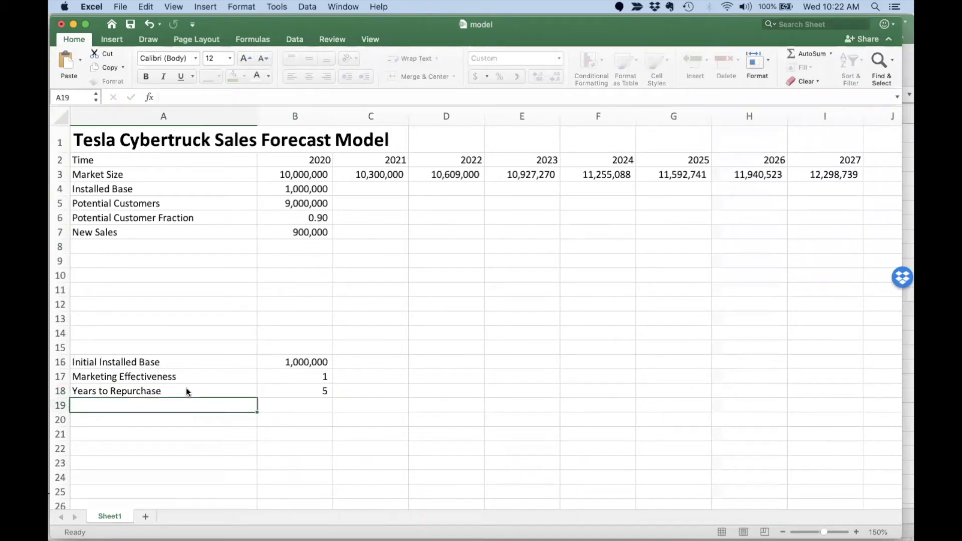
Add a Repeat Sales row with the 2020 formula =B4/$B$18, giving 200,000.
click(170, 246)
text(Repeat)
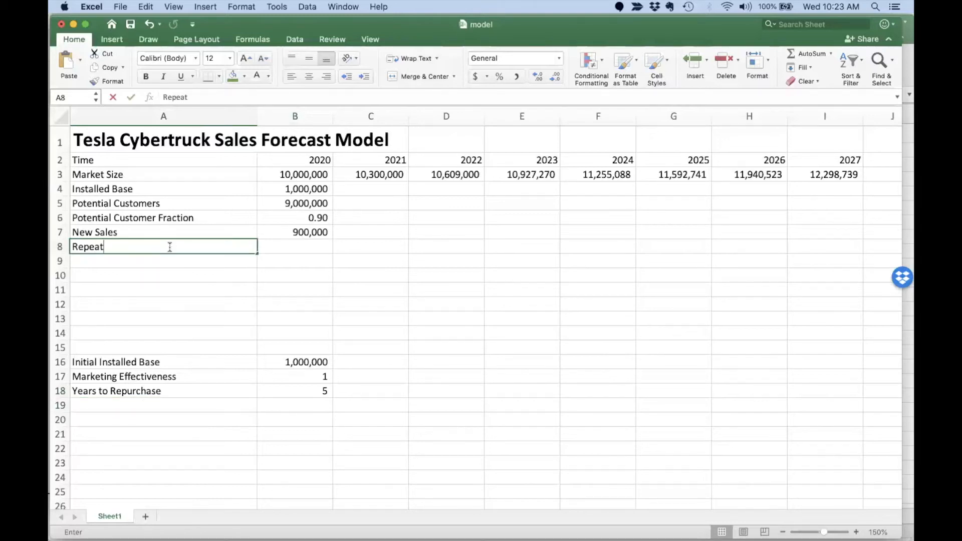
text( Sales)
key(Tab)
text(=)
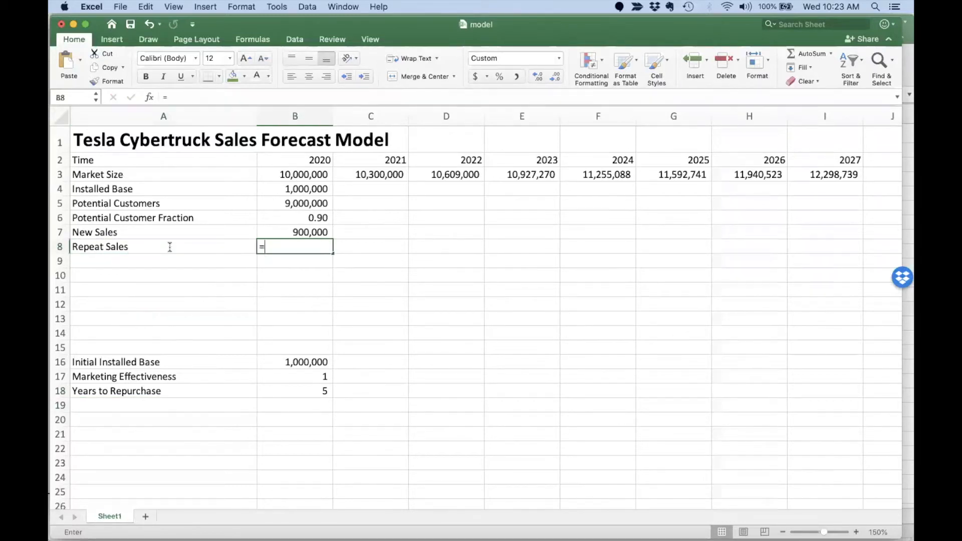
click(284, 191)
text(/)
click(302, 389)
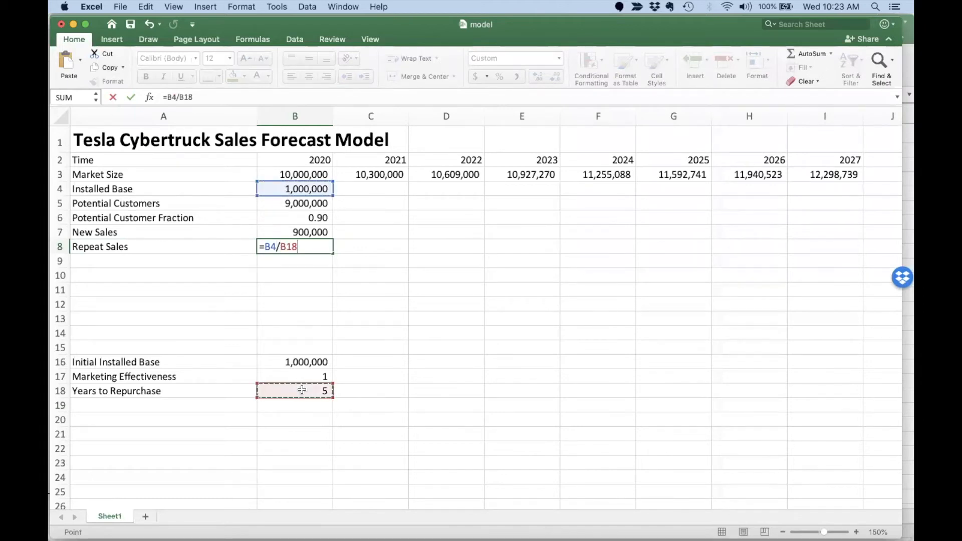
click(178, 96)
text($)
key(Right)
text($)
key(Return)
Make the Marketing Effectiveness reference in the New Sales formula absolute ($B$17).
click(277, 232)
click(194, 97)
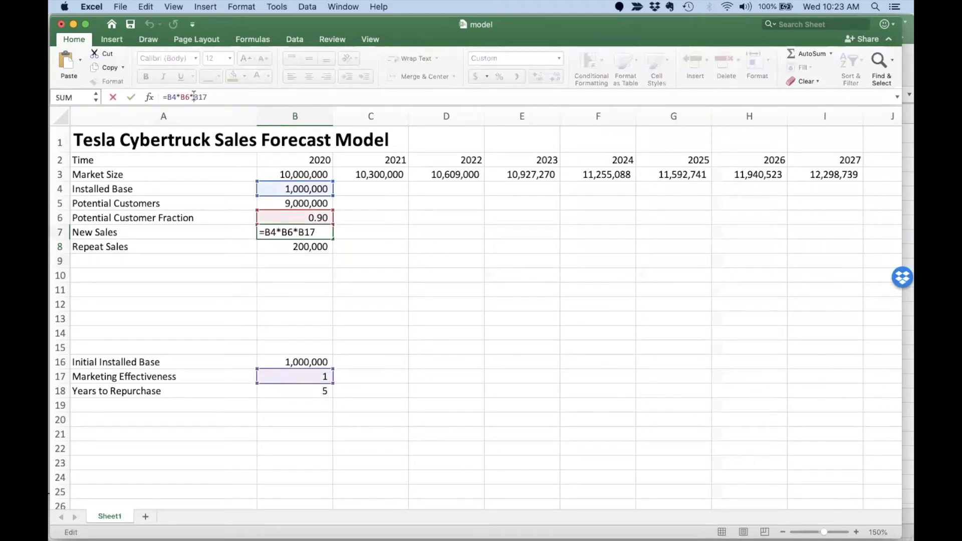
text($)
key(Right)
text($)
key(Return)
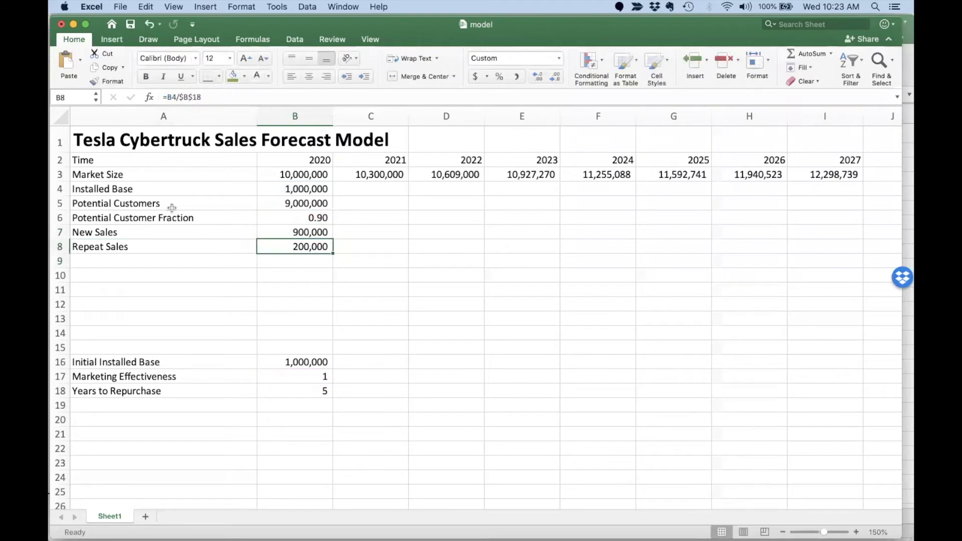
Add a Total Sales row in A9 with =B7+B8, showing 1,100,000 for 2020.
click(133, 259)
text(Total Sales)
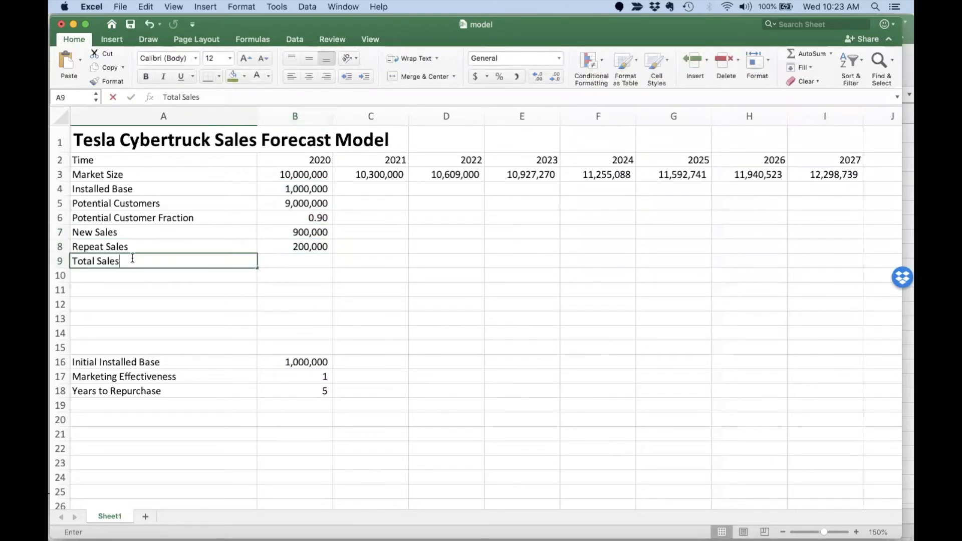
key(Tab)
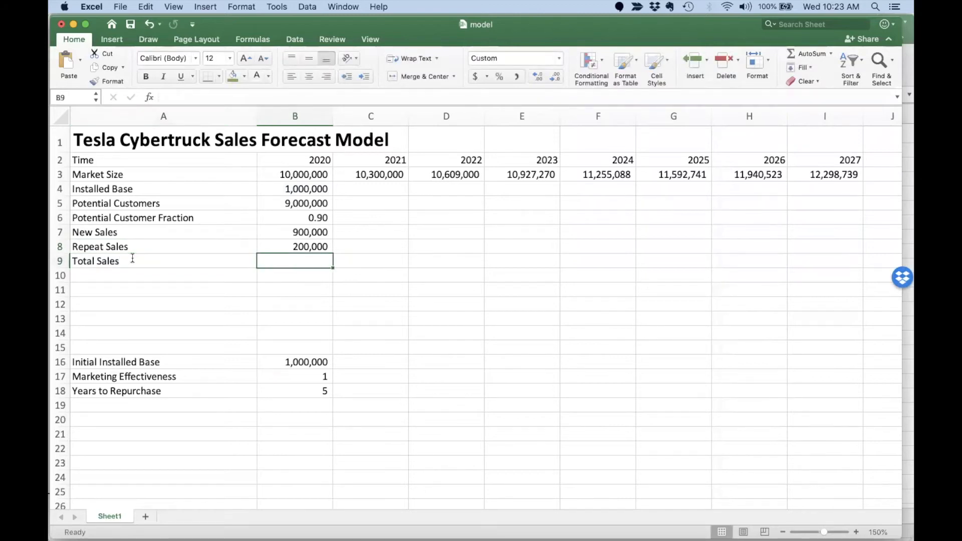
text(=)
key(Up)
key(Up)
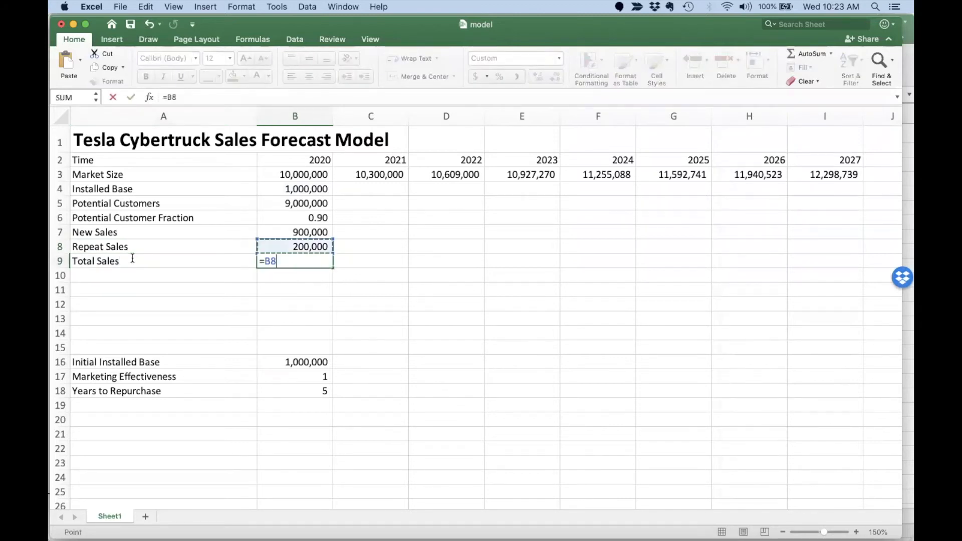
text(+)
key(Up)
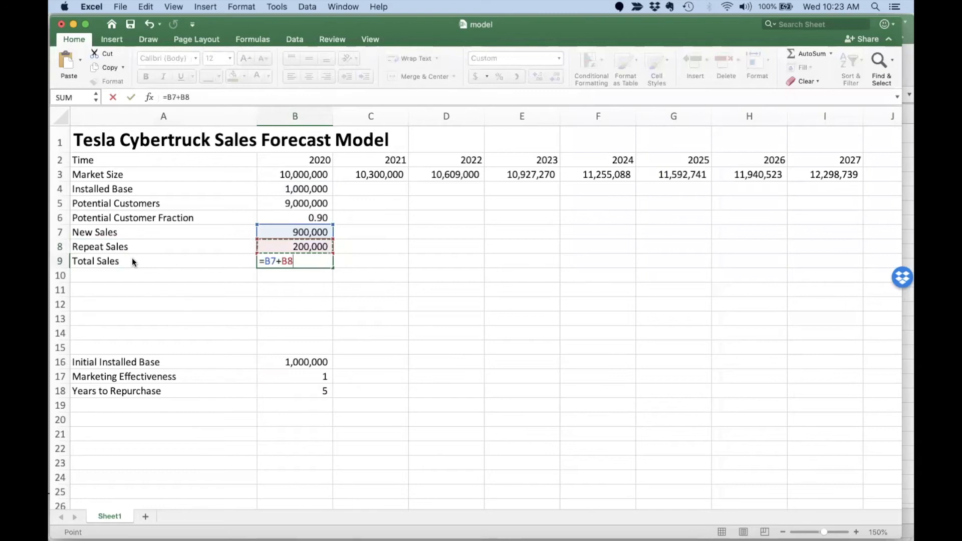
key(Return)
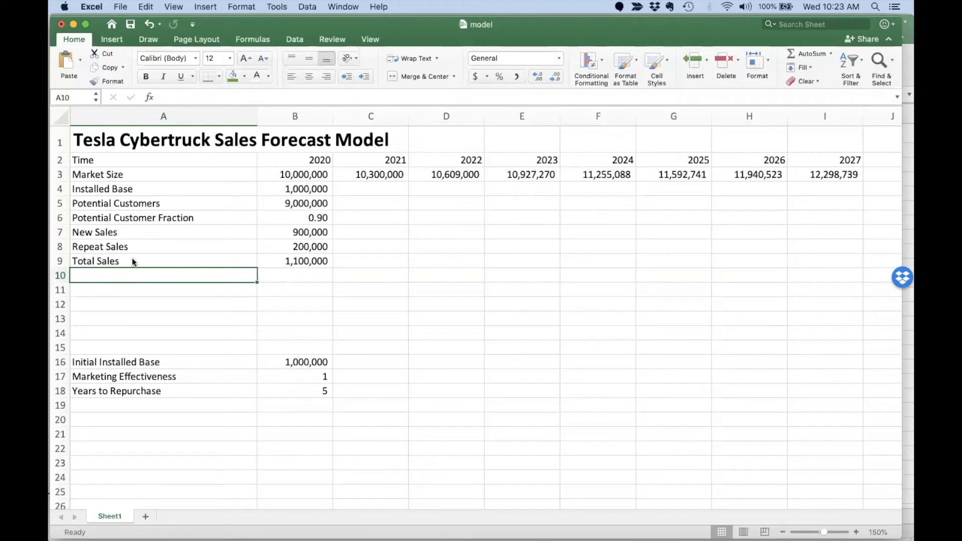
Label row 10 New Competitor and add Year to Introduce New Competitor with value 2023.
text(New Competitor)
key(Tab)
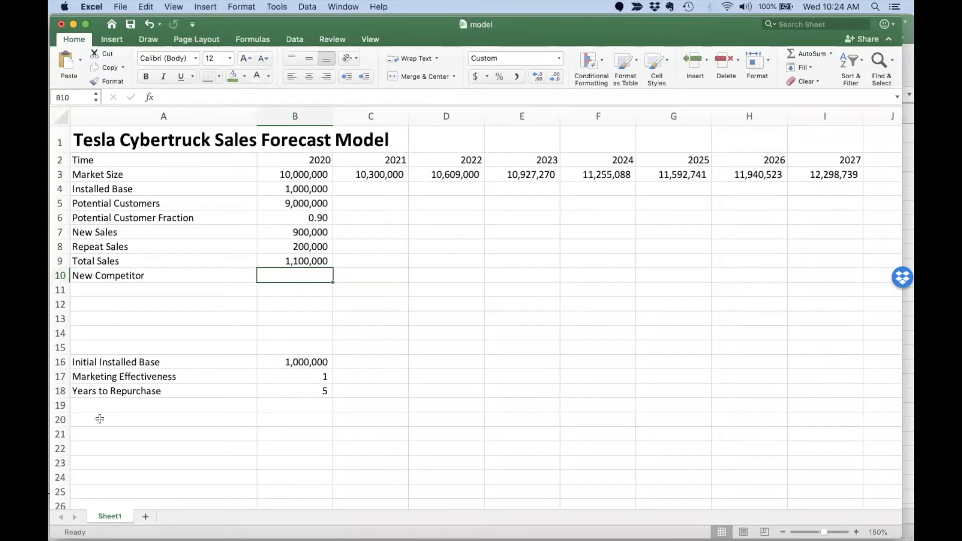
click(111, 404)
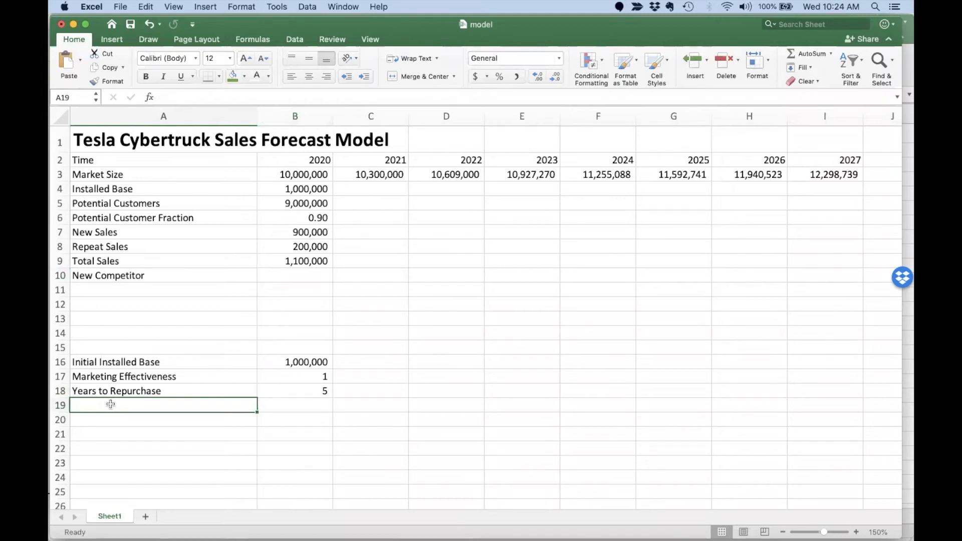
text(Year i)
key(BackSpace)
text(to)
key(BackSpace)
text(Introduc)
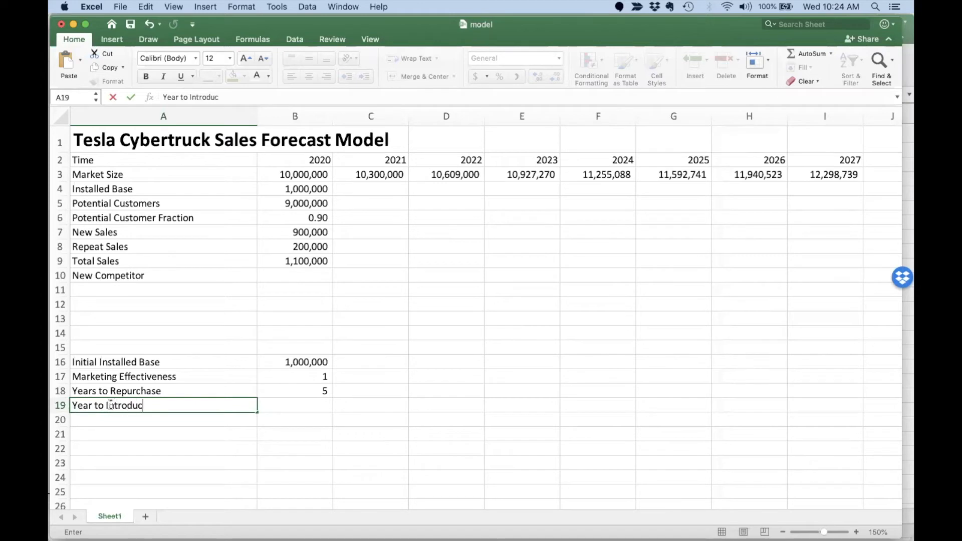
text(e New Competitor)
key(Tab)
text(2,)
text(023)
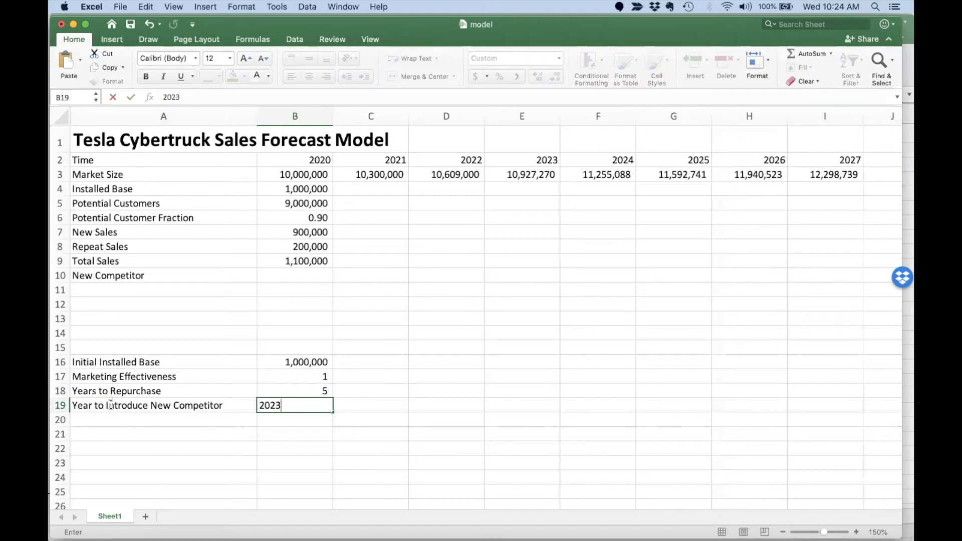
key(Return)
Format the 2023 year as General and extend the rows 5–9 formulas across to 2027.
click(111, 404)
key(Right)
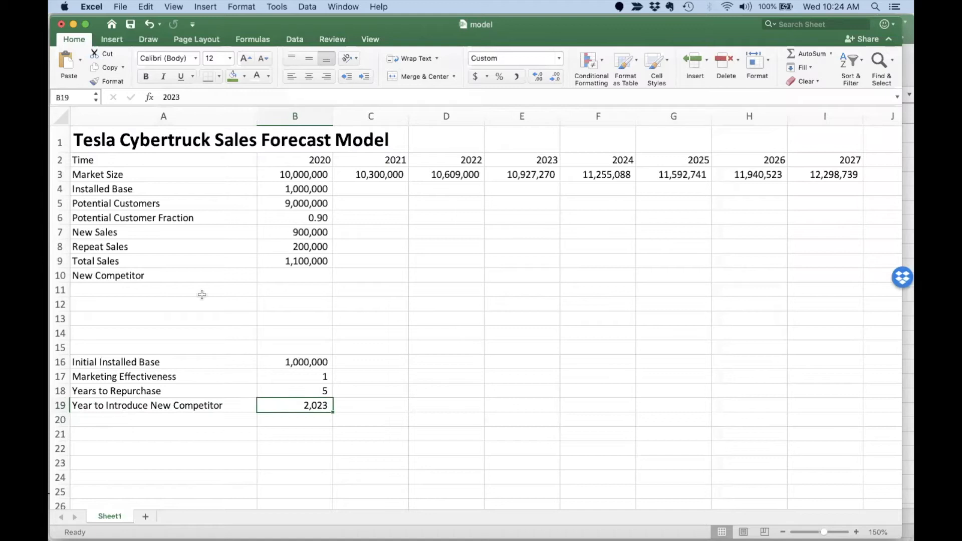
click(558, 59)
click(533, 73)
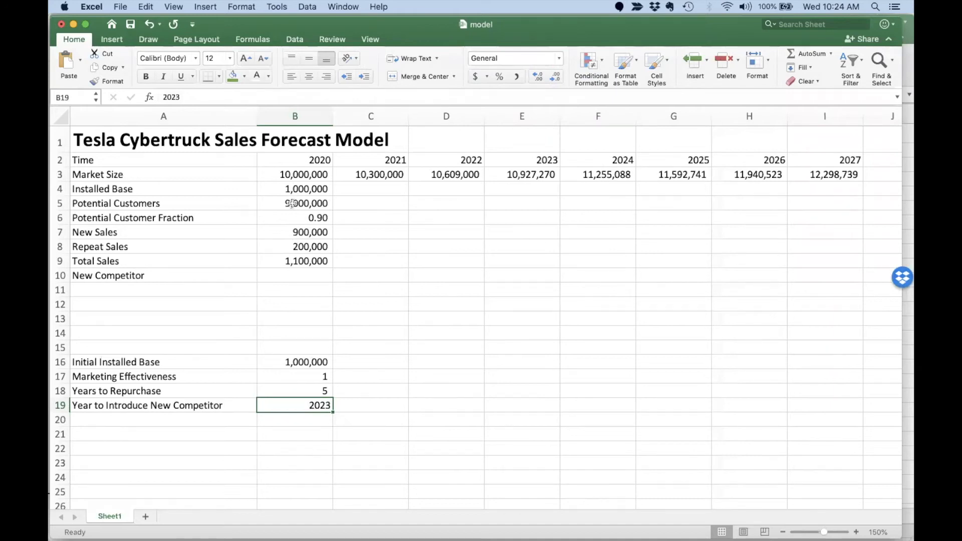
drag(295, 206, 802, 251)
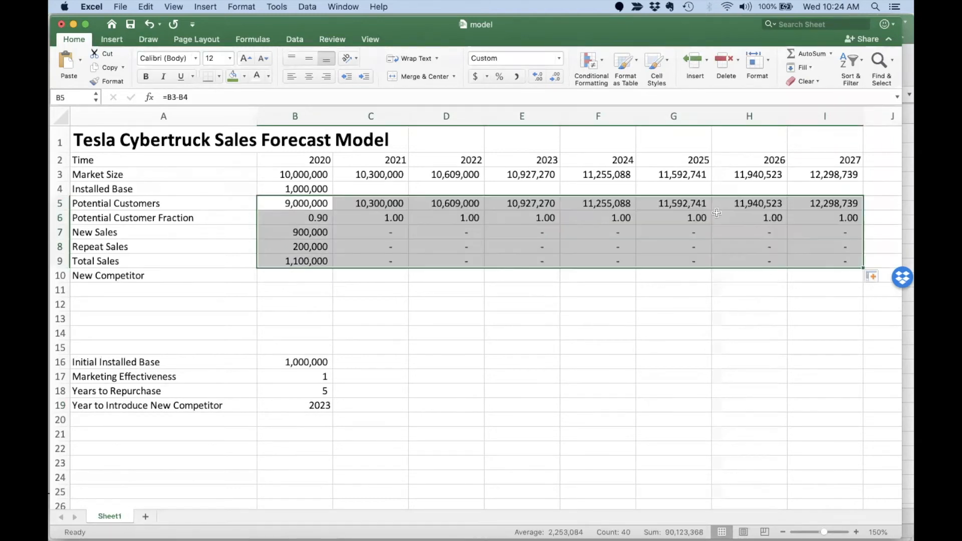
Enter =B4+B7 for the 2021 Installed Base and copy it through 2027.
click(352, 187)
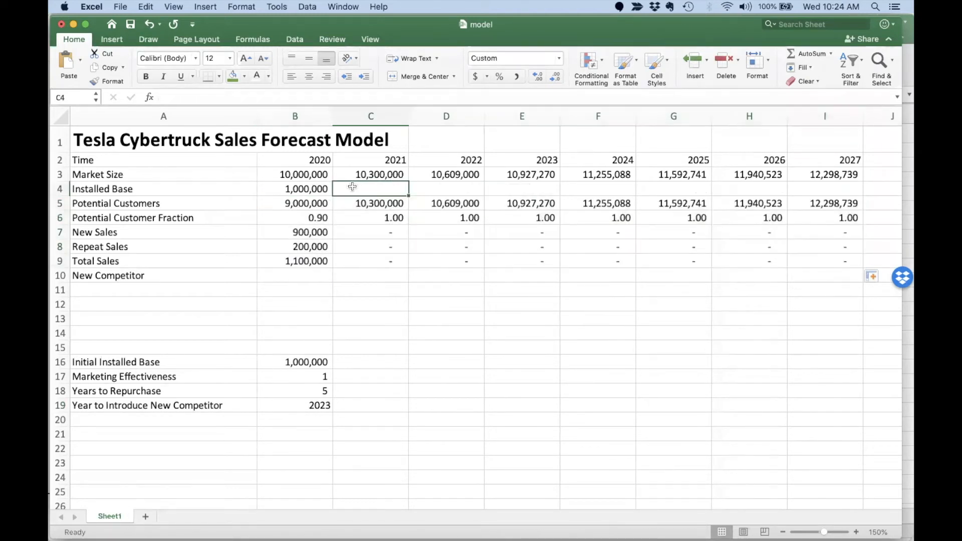
text(=)
click(307, 189)
text(+)
click(302, 232)
key(Return)
click(386, 188)
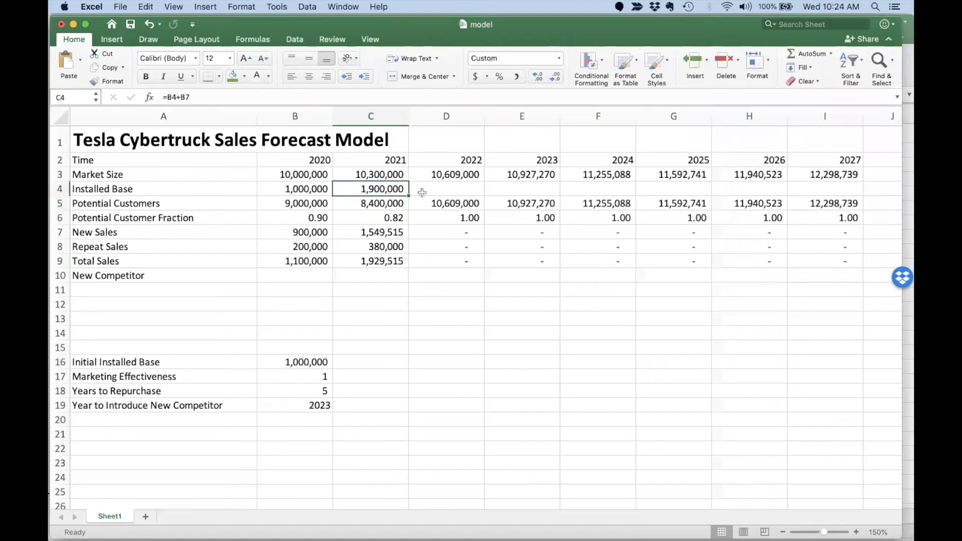
drag(462, 194, 848, 200)
Review the Potential Customer Fraction and Total Sales values across all forecast years.
drag(311, 217, 805, 218)
drag(310, 260, 827, 262)
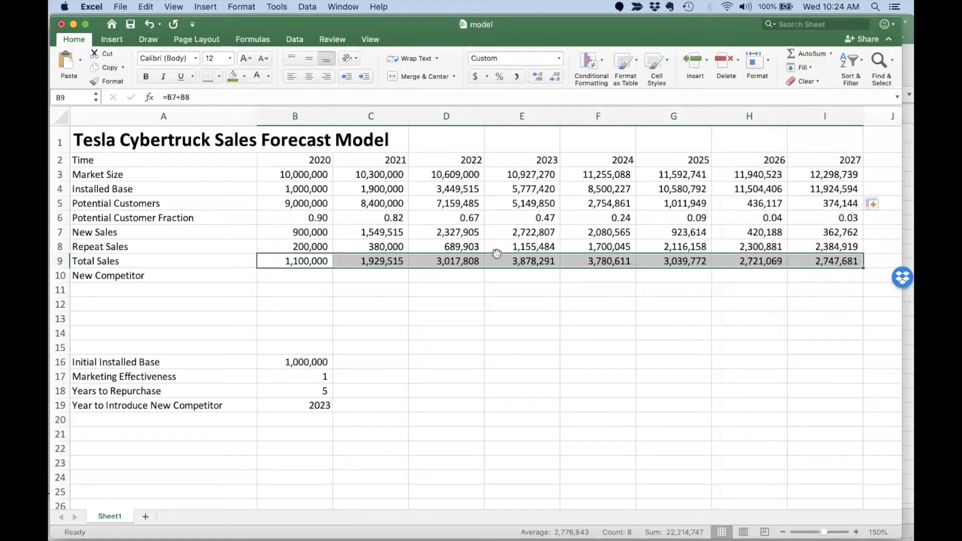
click(286, 279)
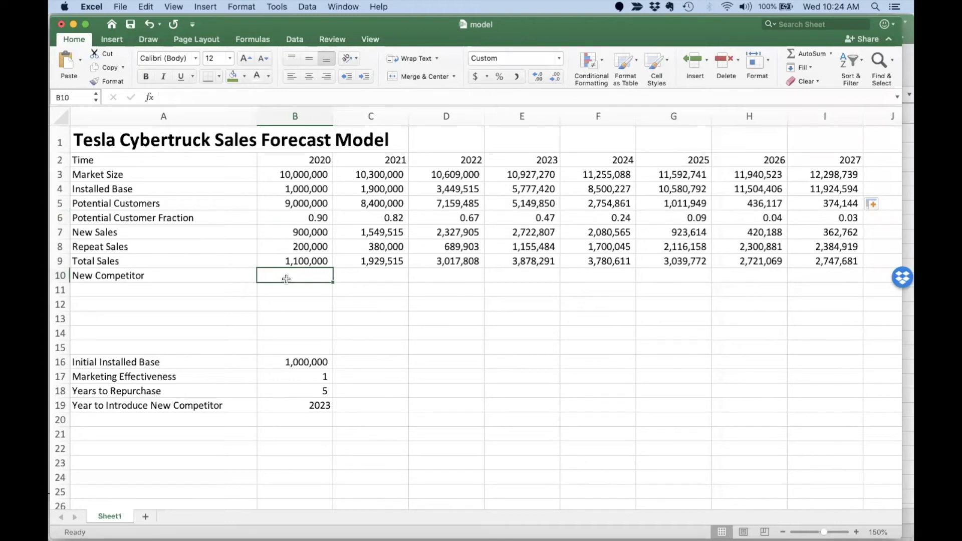
Enter an IF flag formula in B10 comparing the year with B19, and copy it to 2027.
text(=IF()
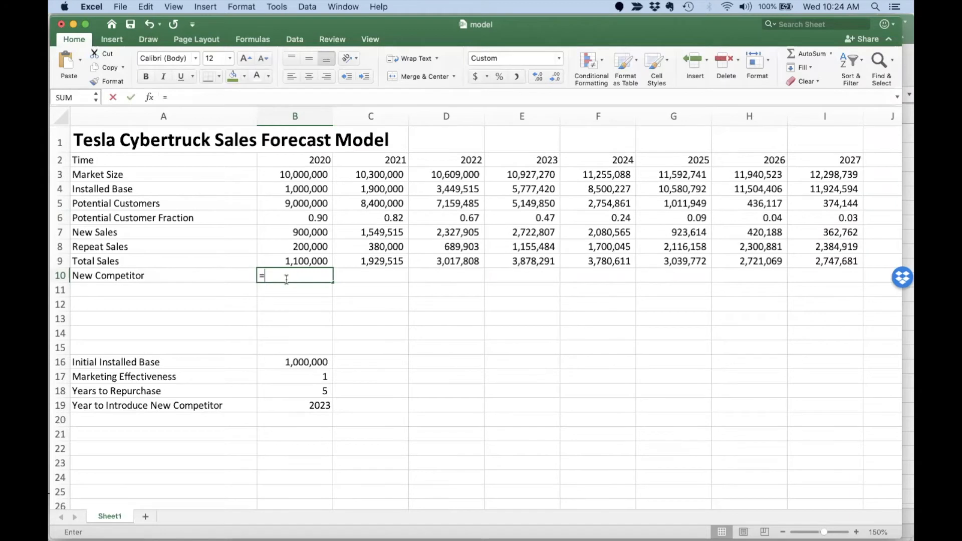
click(302, 155)
text(>=)
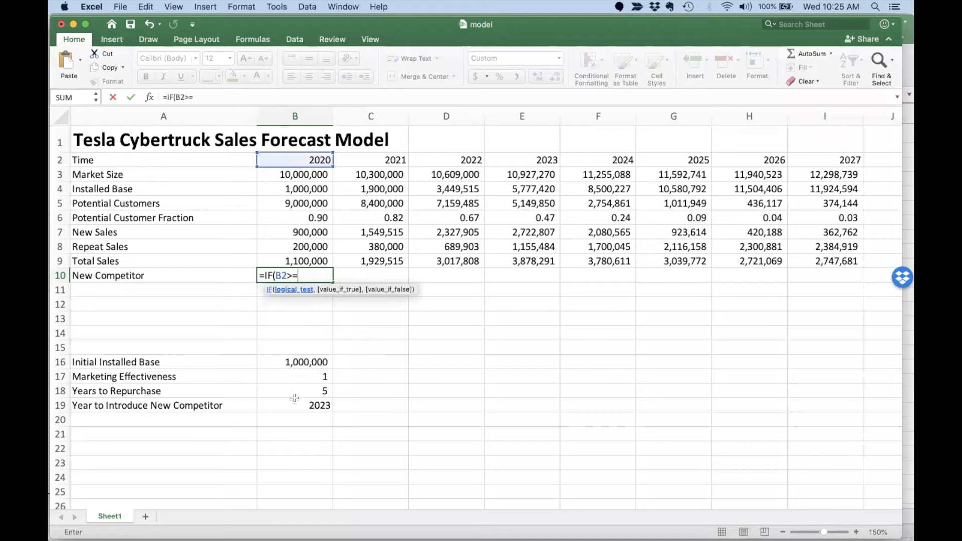
click(294, 402)
text(,1,0)
key(Return)
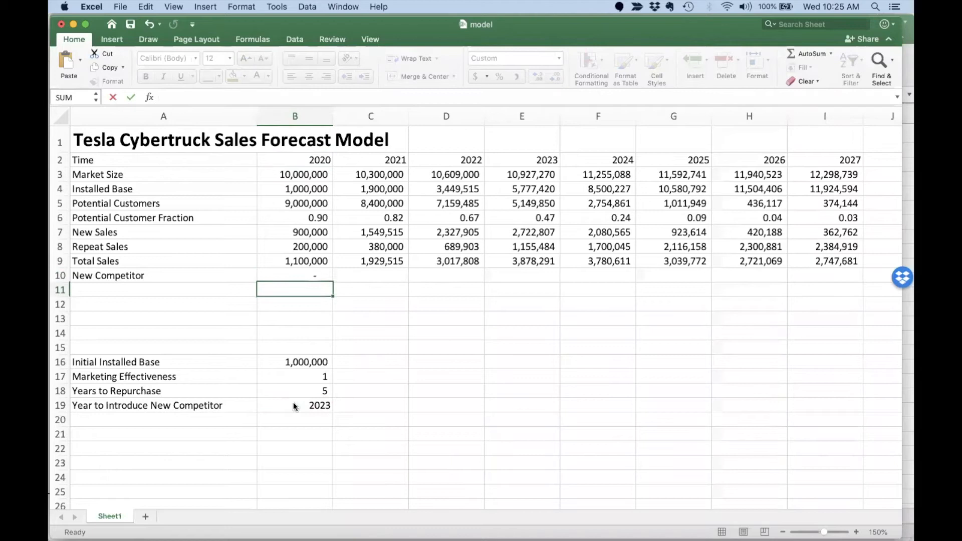
click(318, 276)
drag(333, 282, 834, 286)
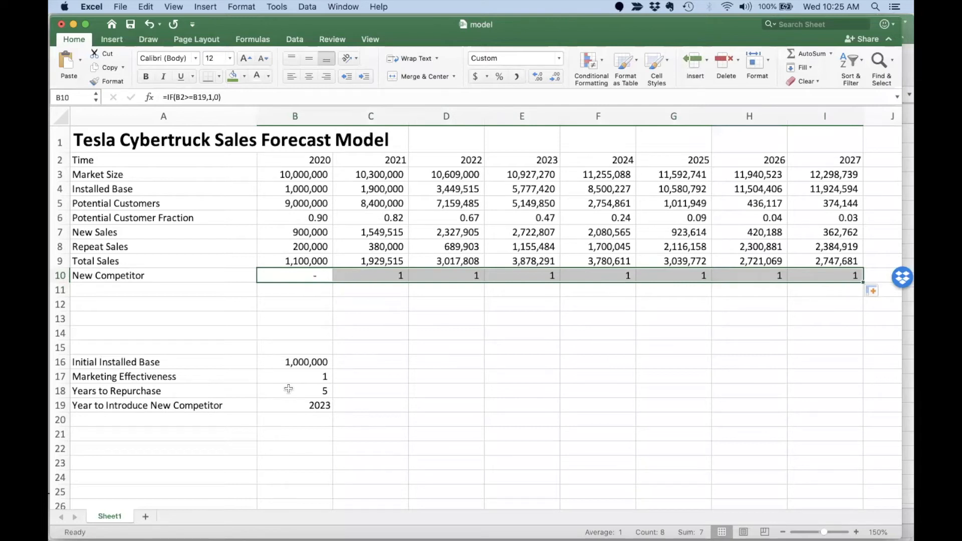
Lock the reference as $B$19, recopy the flag through 2027, and check 2022–2023.
click(321, 274)
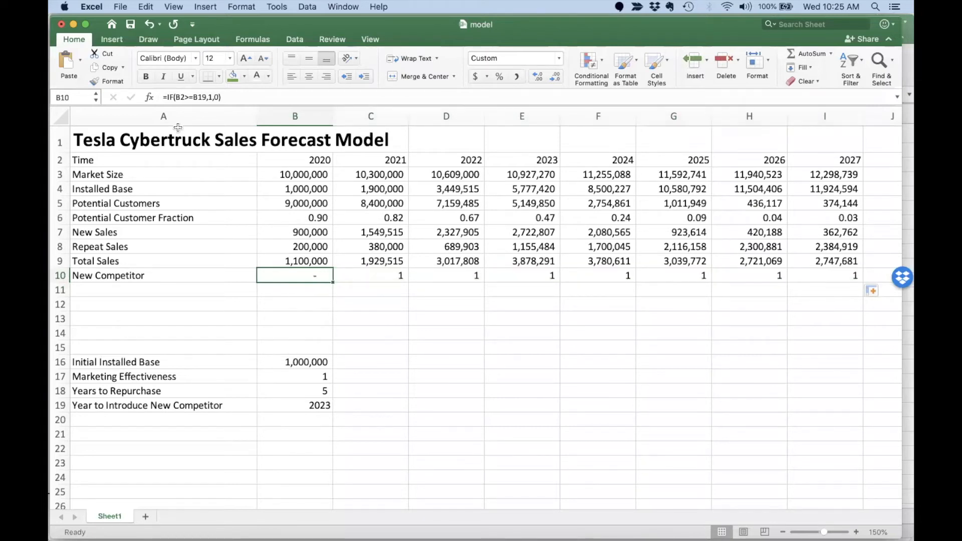
click(194, 98)
text($)
key(Right)
text($)
key(Return)
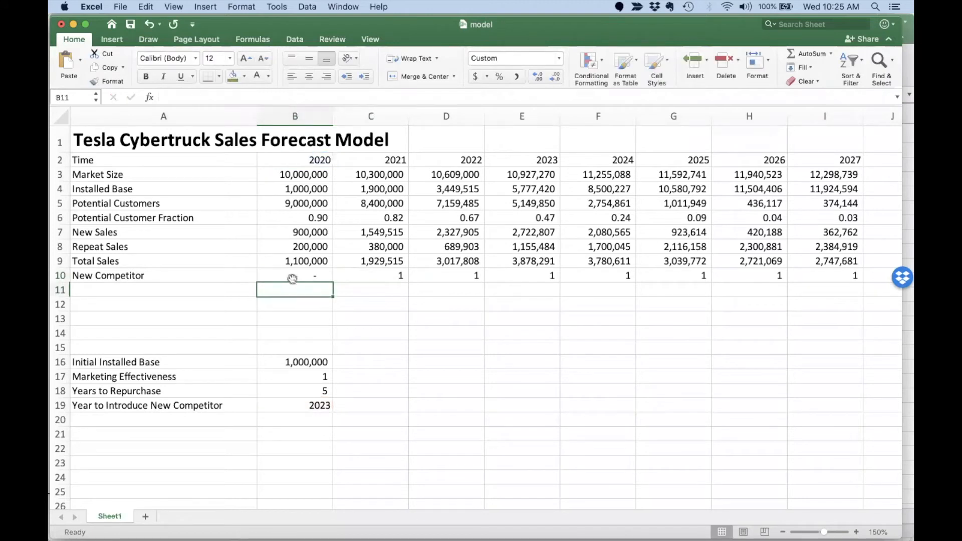
click(292, 275)
drag(333, 282, 838, 286)
click(473, 279)
click(509, 276)
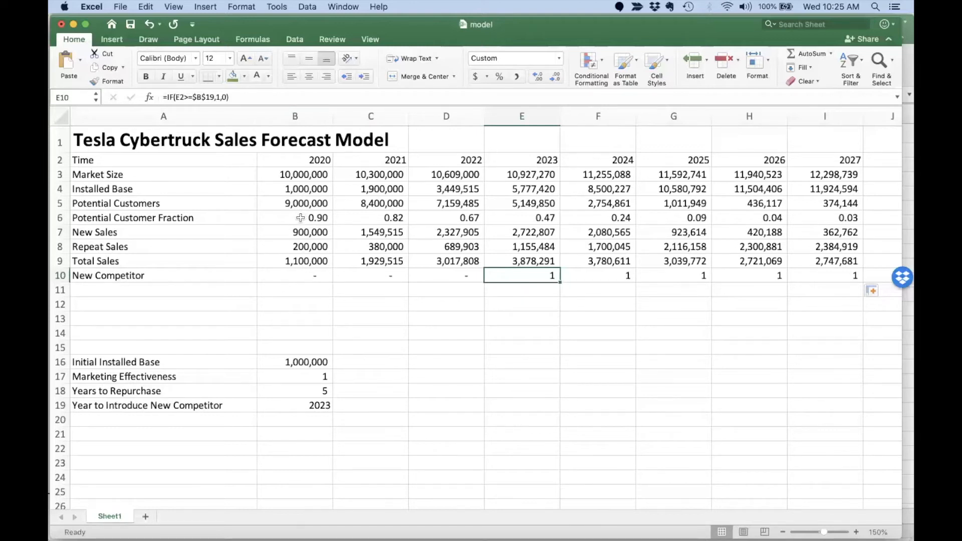
Append *(1-20%*B10) to the New Sales formula and copy it across to 2027.
click(301, 234)
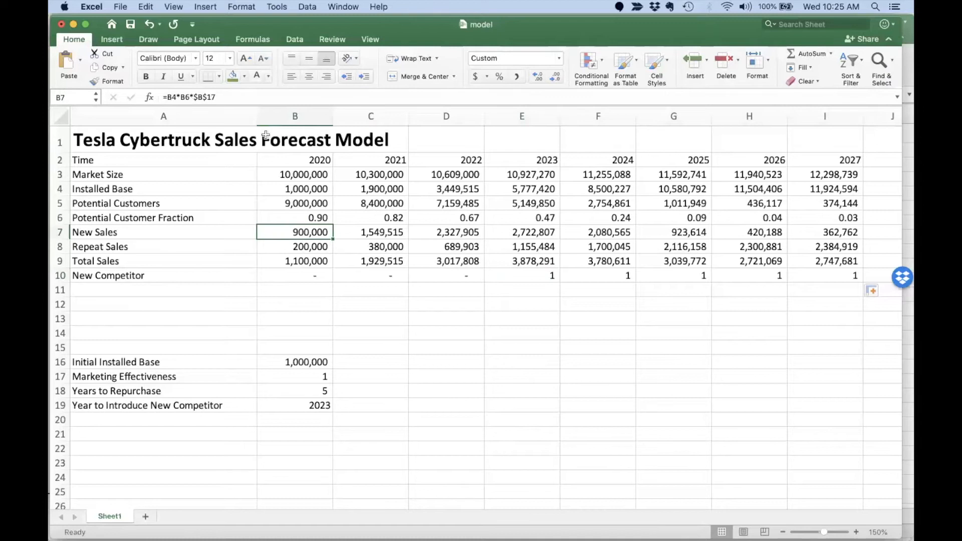
click(251, 98)
text(*(1-20%*)
click(301, 277)
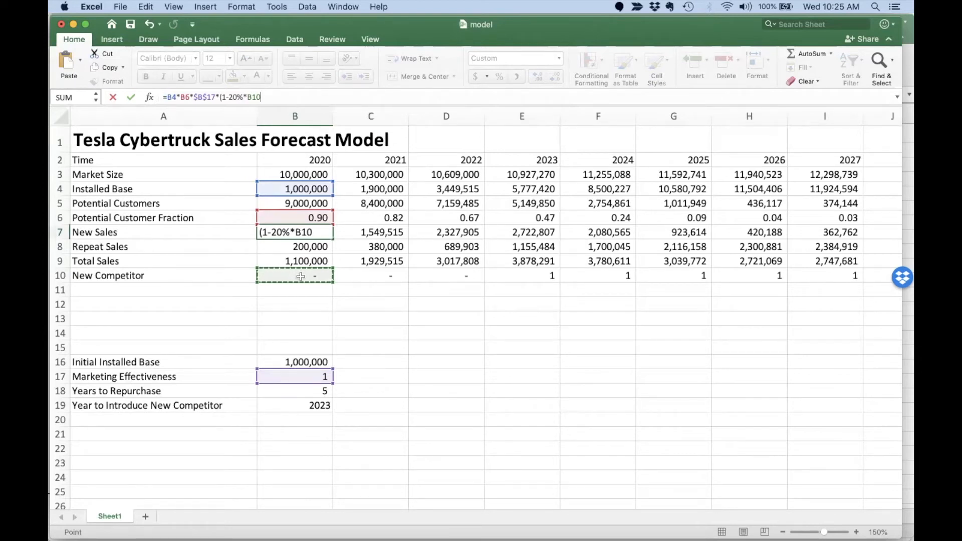
text())
key(Return)
click(317, 232)
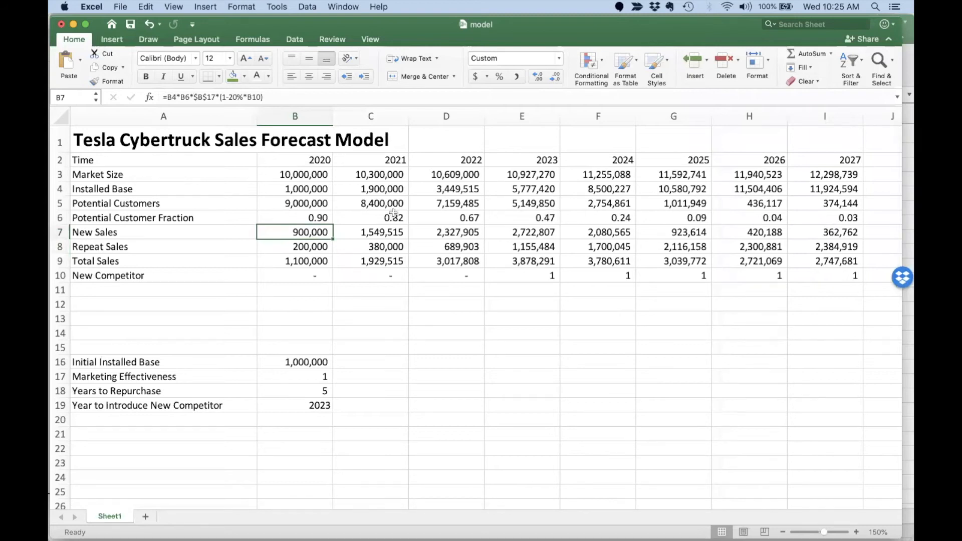
drag(333, 240, 840, 233)
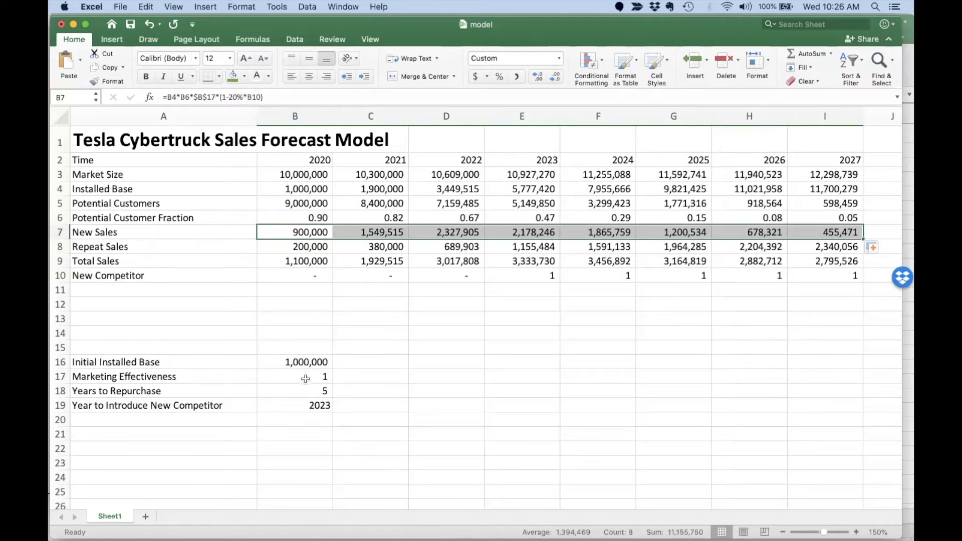
click(300, 408)
Set the competitor introduction year to 7777, test 2021, then undo back to 7777.
text(7777)
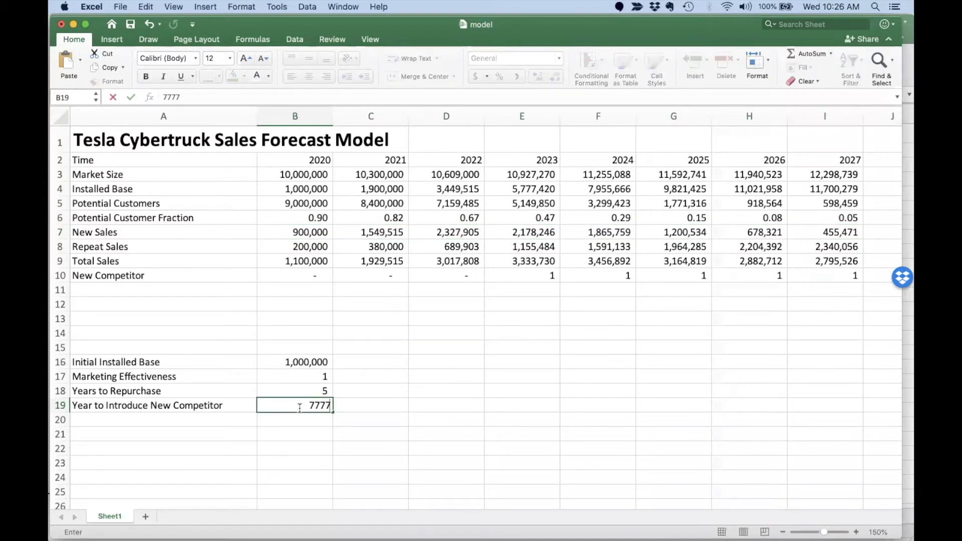
key(Return)
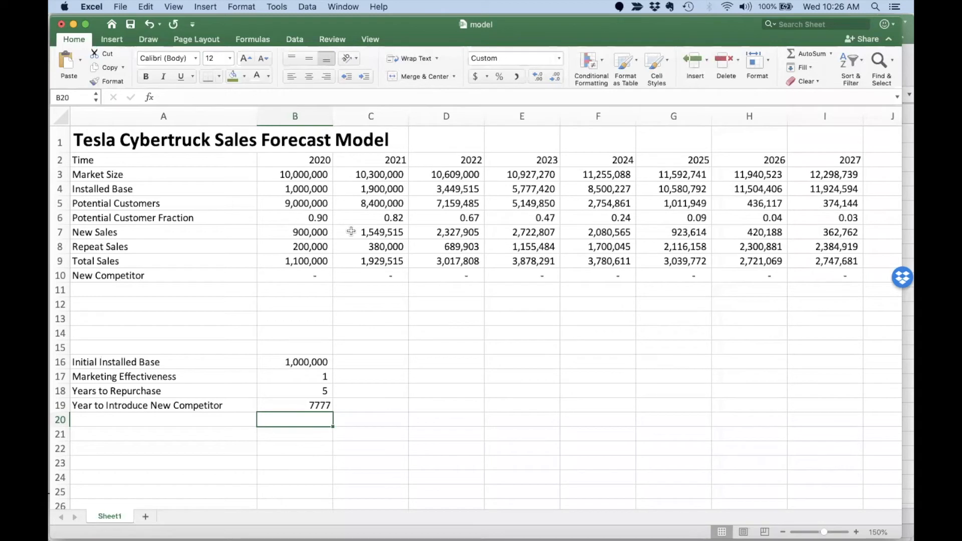
click(296, 405)
text(2021)
key(Return)
key(super+z)
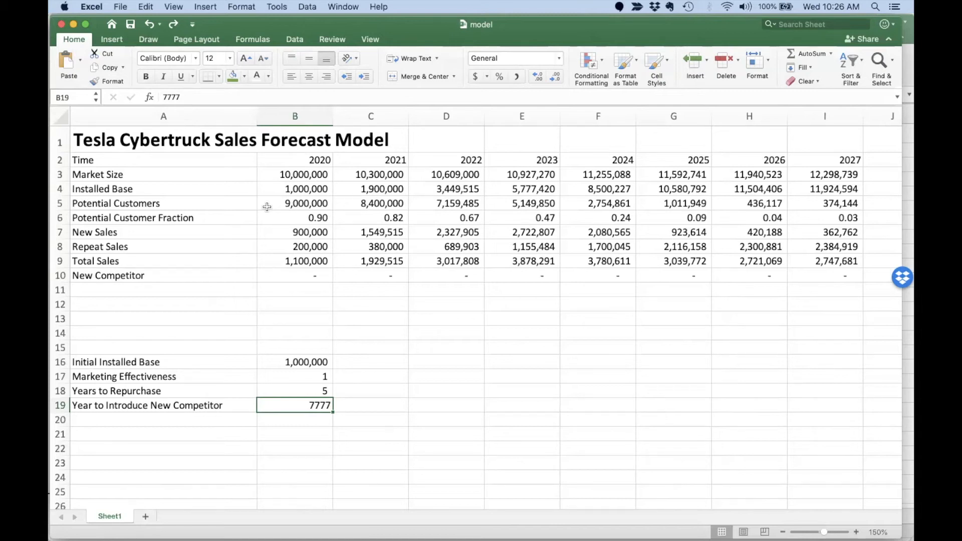
click(147, 158)
Add a Step input in row 20 with value 0, formatted as General.
click(122, 417)
text(Step)
key(Tab)
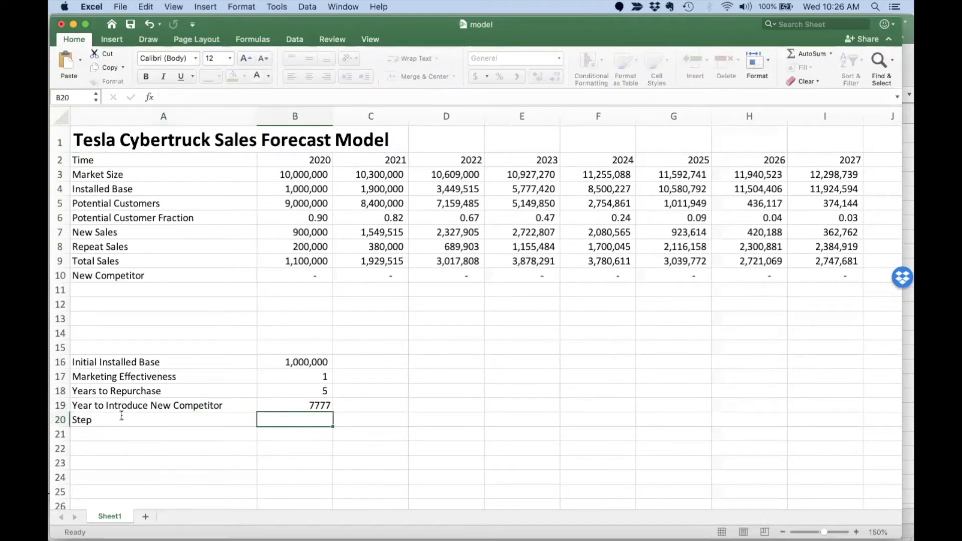
text(0)
key(Return)
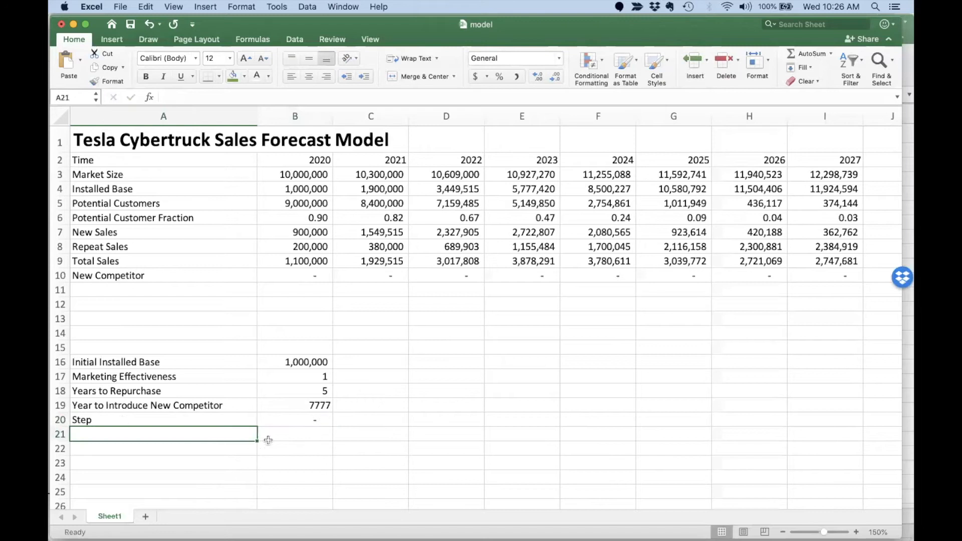
click(308, 418)
click(557, 61)
click(533, 74)
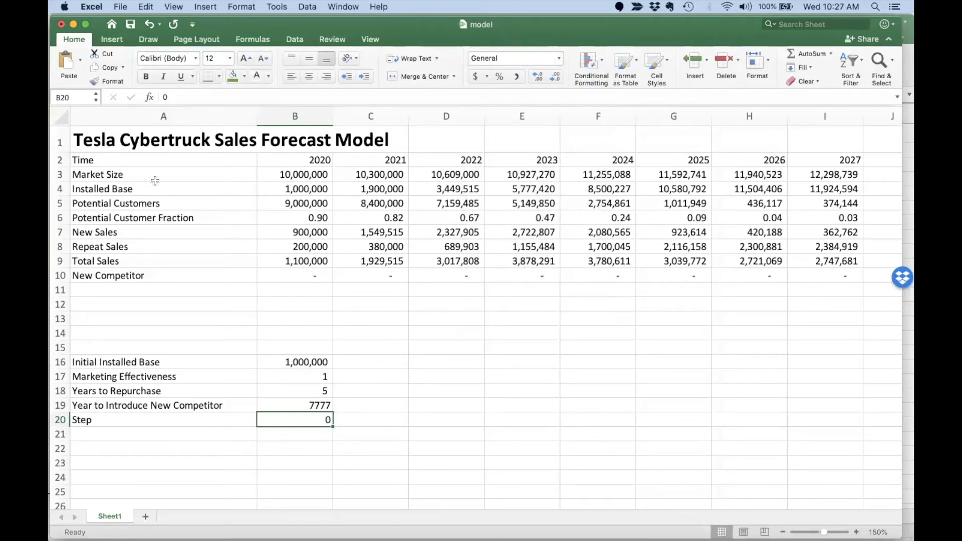
drag(131, 161, 819, 280)
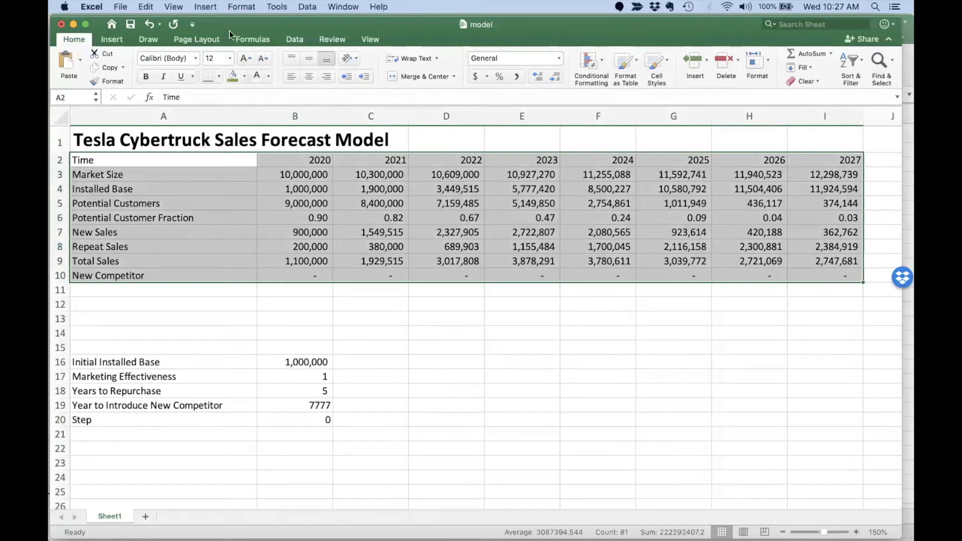
Create names for rows Time through New Competitor from their left-column labels.
click(202, 7)
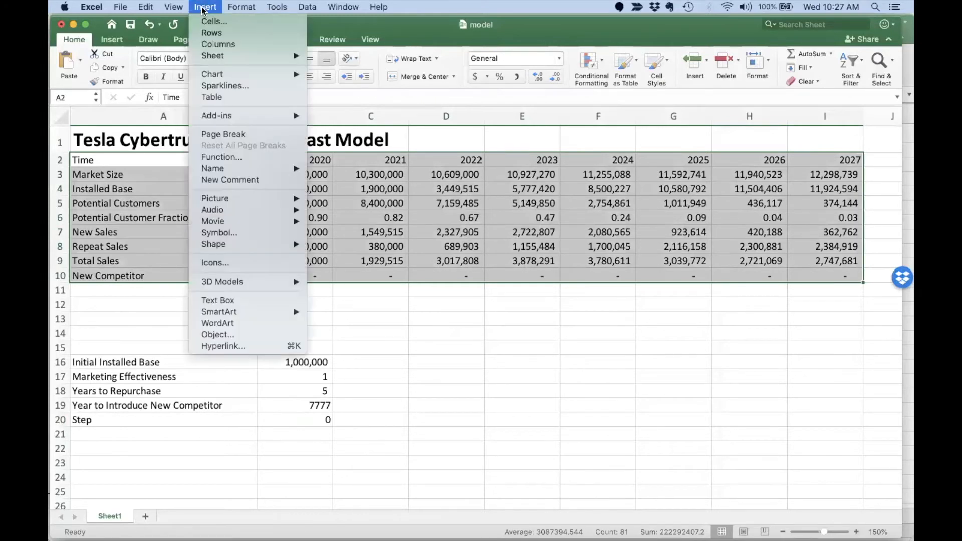
mouse_move(226, 170)
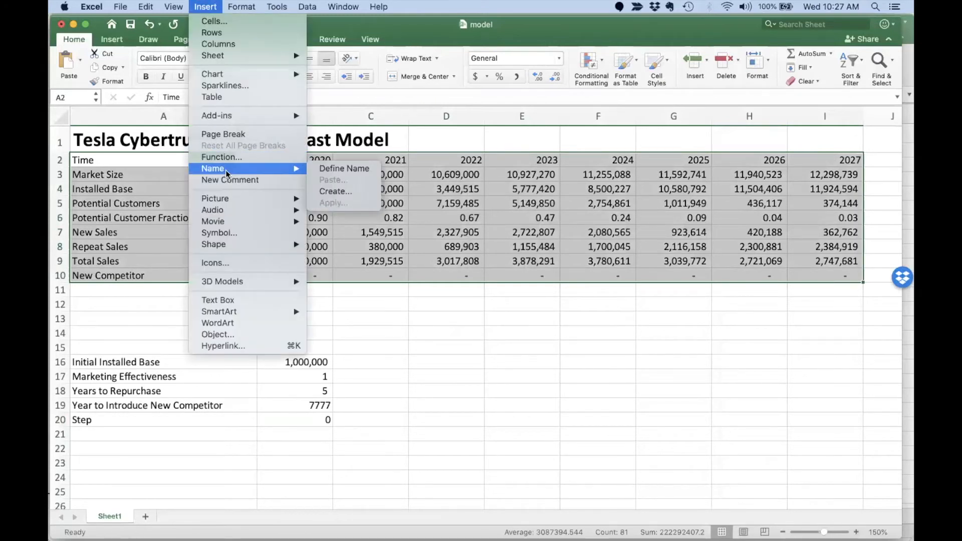
click(359, 194)
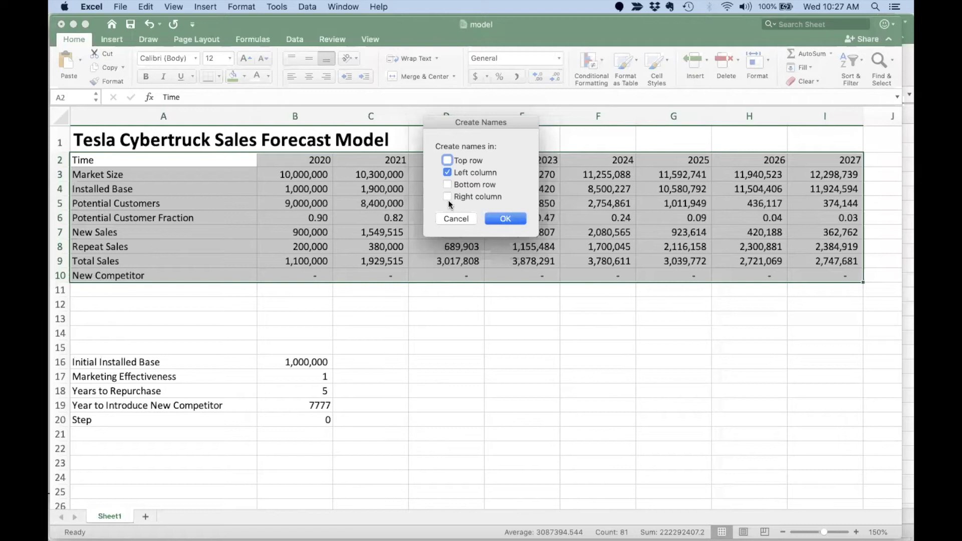
click(504, 219)
click(373, 189)
Verify the year row and New_Sales row names in the Name Box.
drag(298, 162, 831, 164)
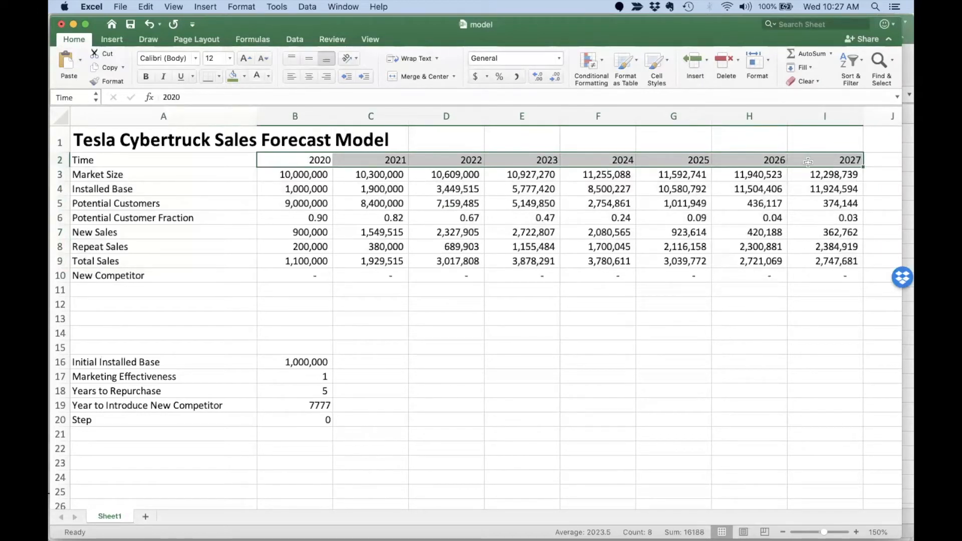
drag(297, 230, 832, 234)
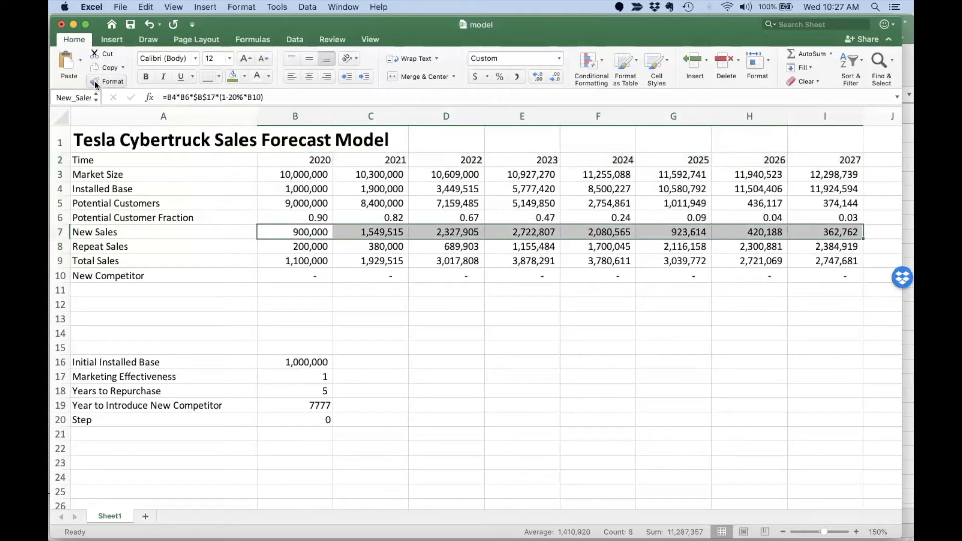
drag(99, 101, 133, 100)
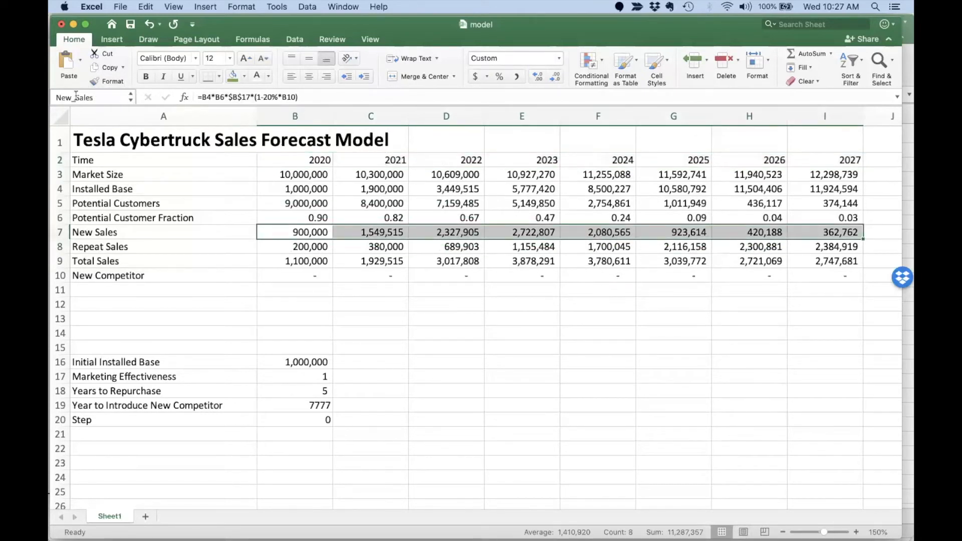
drag(130, 359, 299, 417)
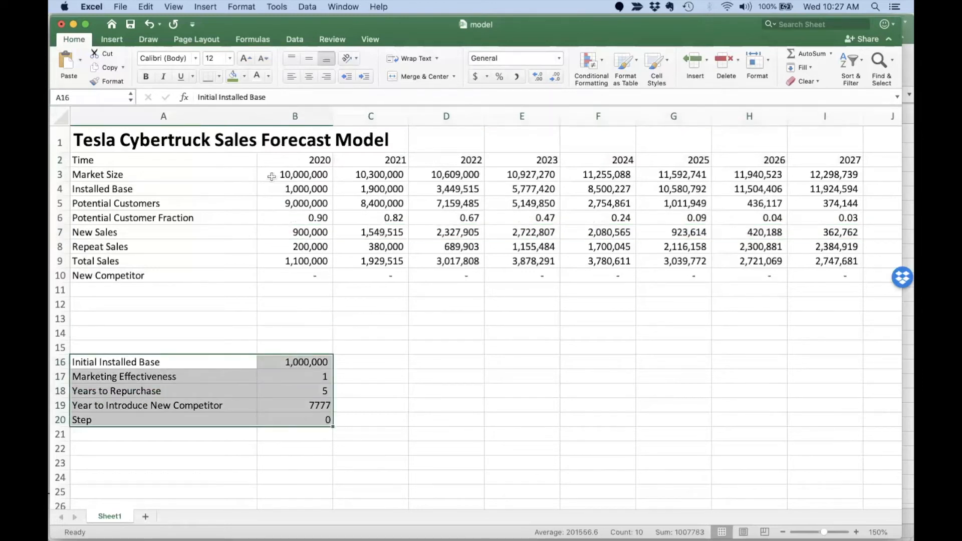
Create names for the B16:B20 input values from their left-column labels.
click(213, 7)
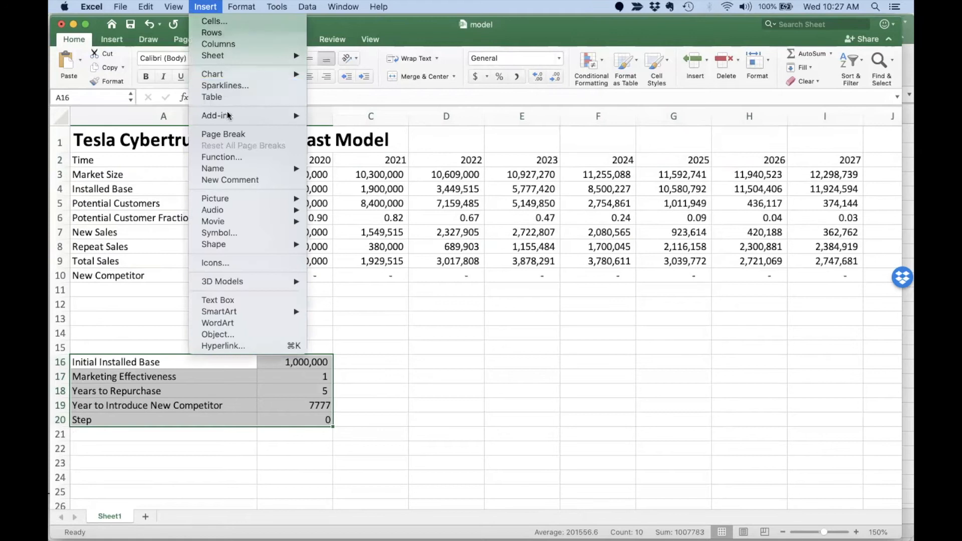
mouse_move(235, 168)
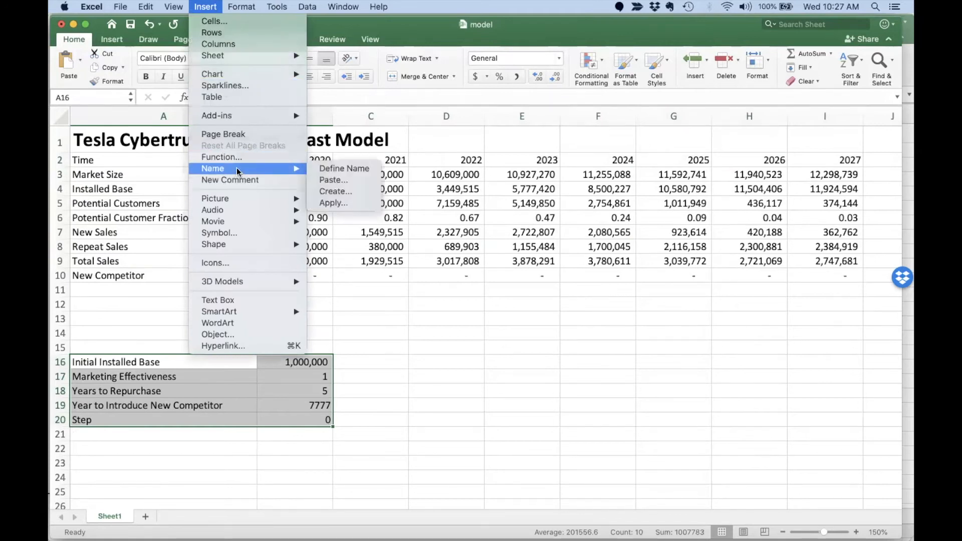
click(351, 189)
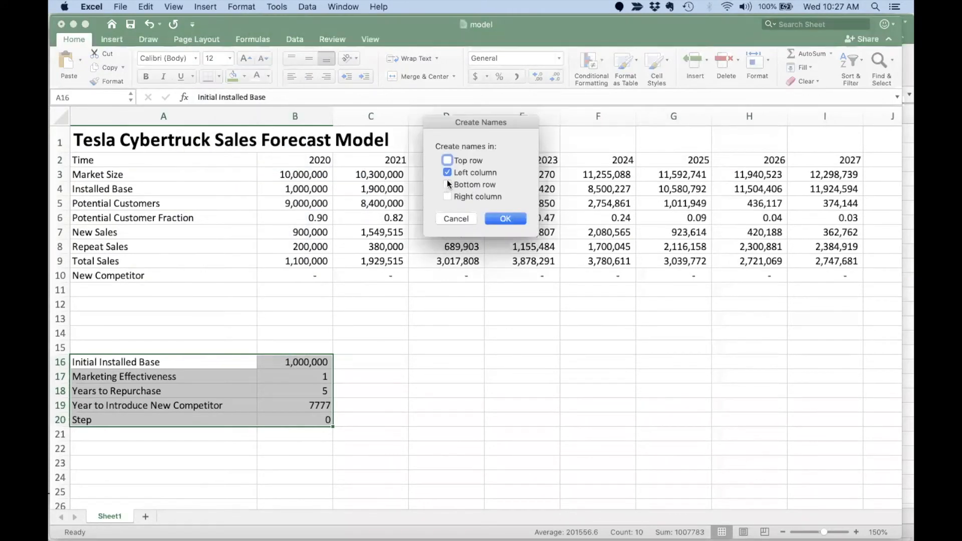
click(507, 219)
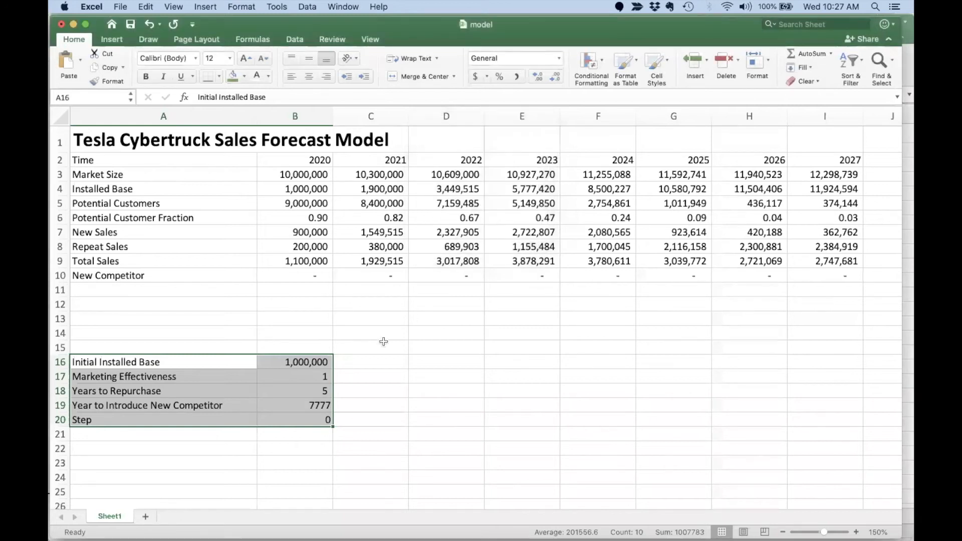
Check input names such as Marketing_Effectiveness, then return to the Epicenter page in Chrome.
click(306, 406)
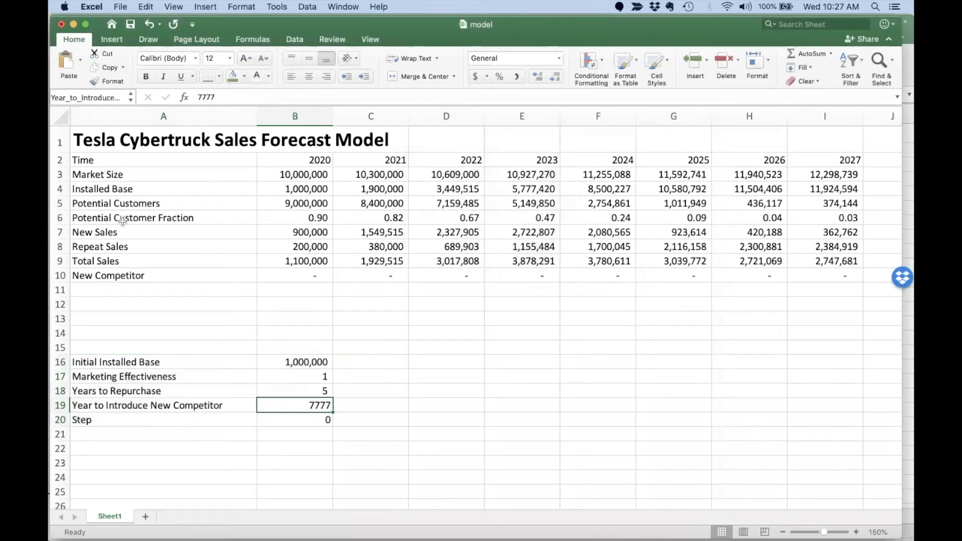
drag(137, 97, 211, 103)
click(279, 377)
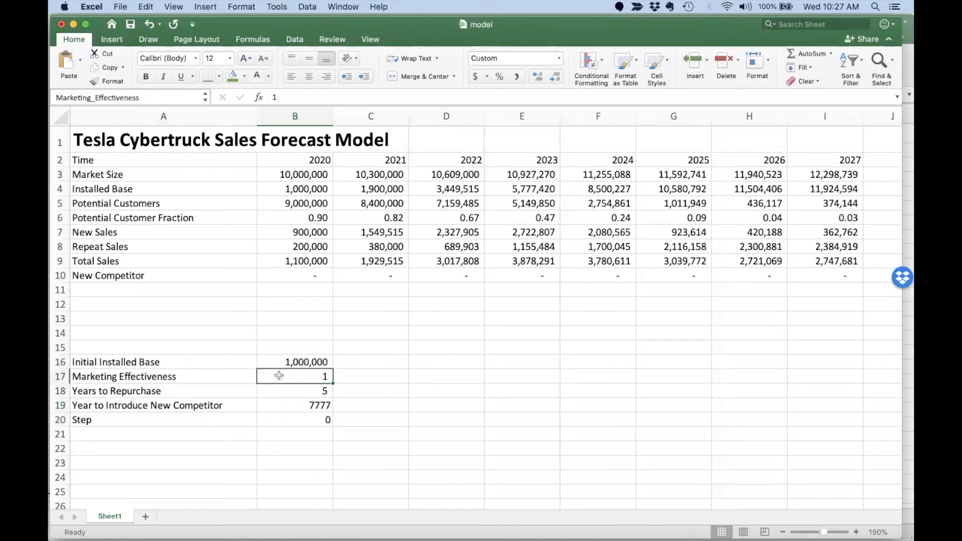
click(247, 356)
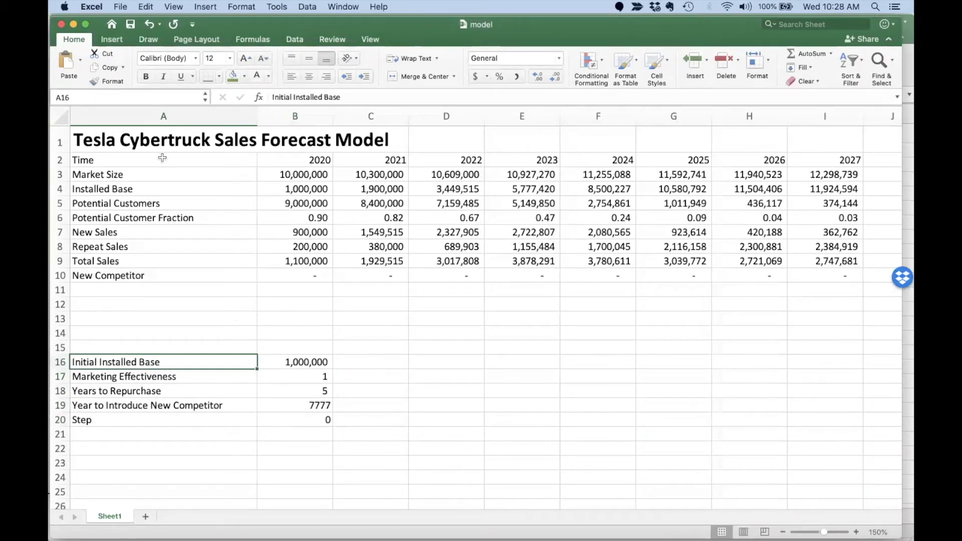
key(super+Tab)
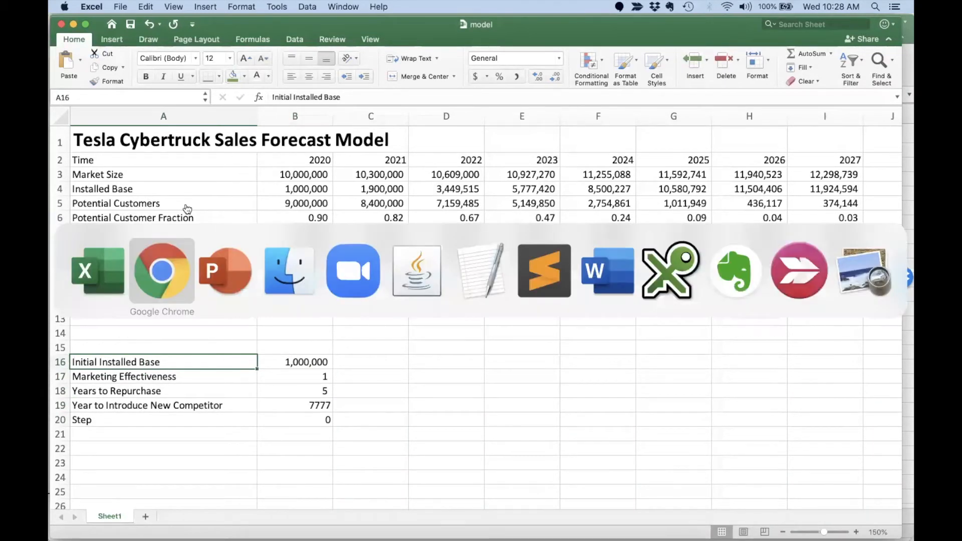
click(718, 29)
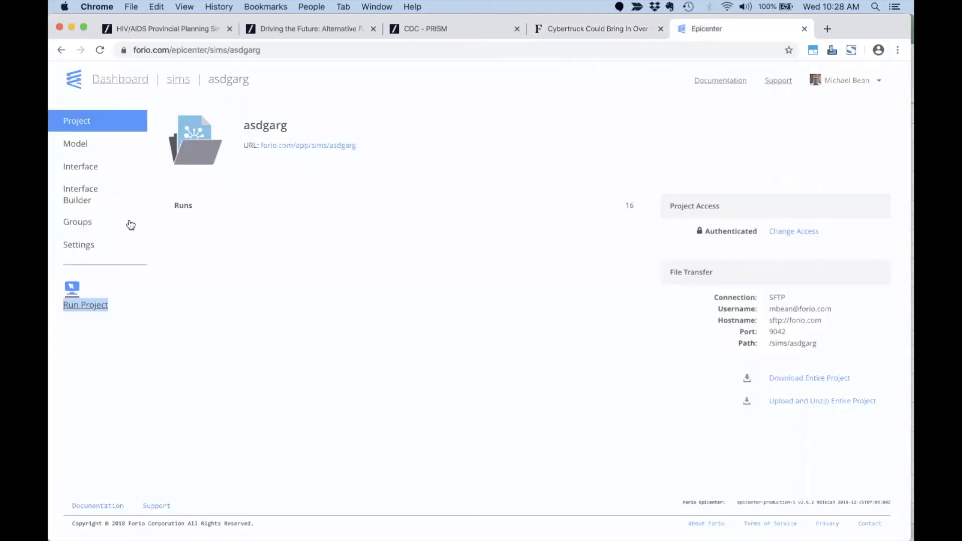
Start a new sims project named Tesla Cybertruck Sales Forecaster.
click(176, 83)
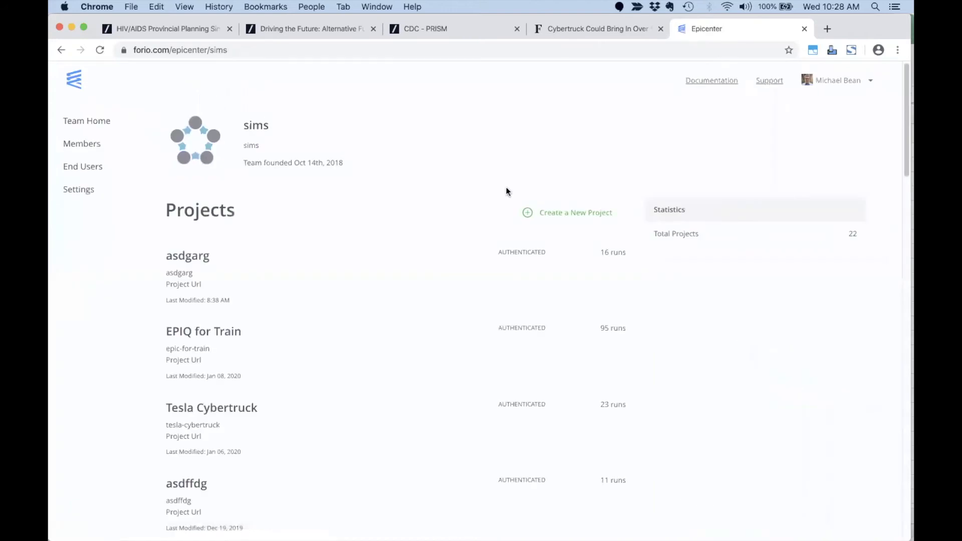
click(563, 214)
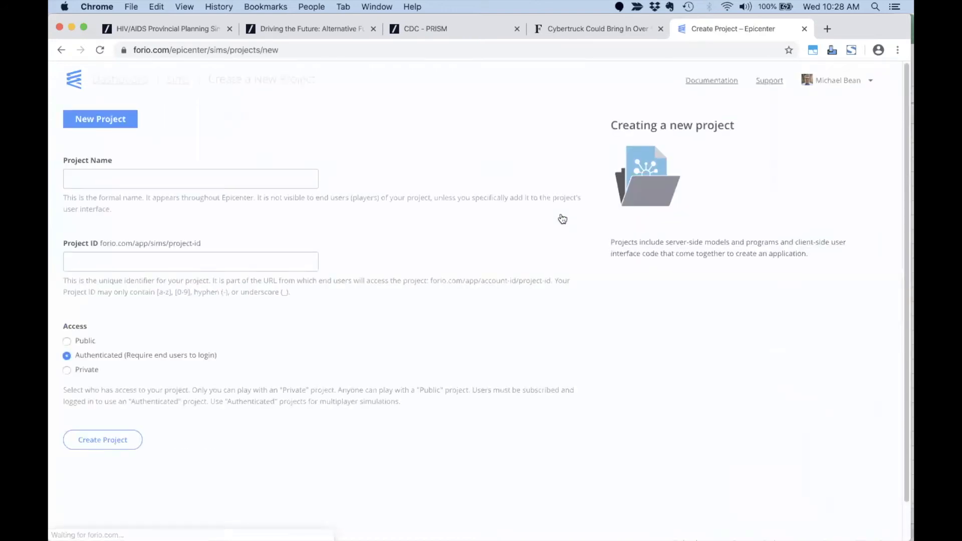
click(201, 181)
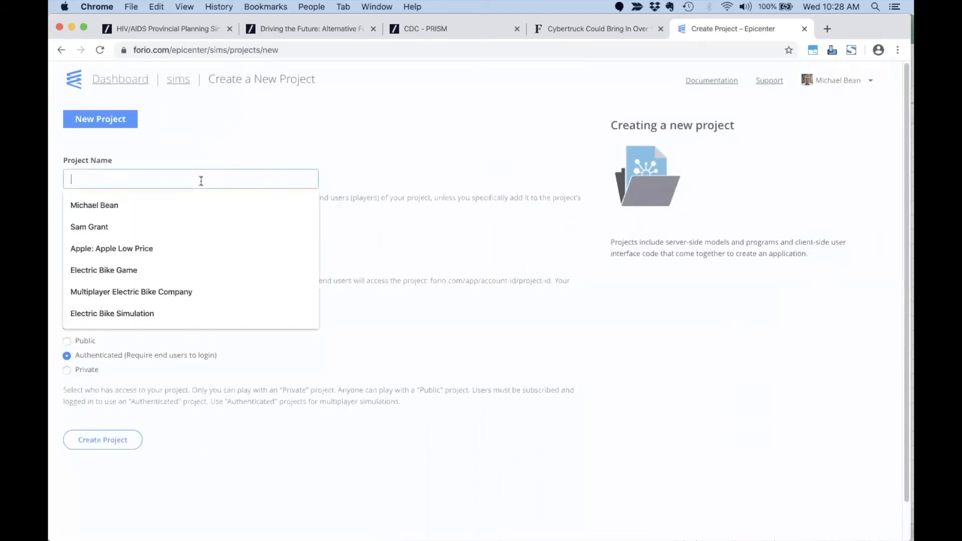
text(Tesla)
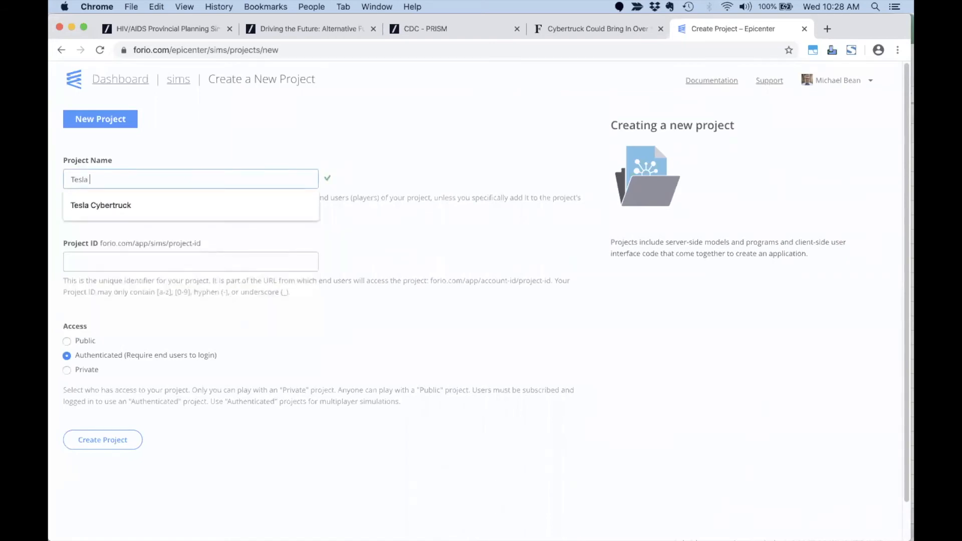
key(Down)
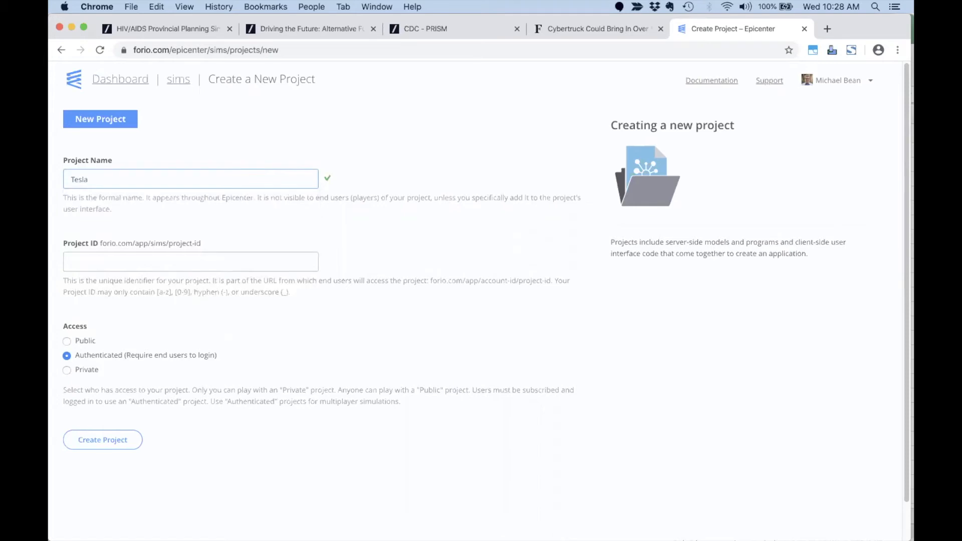
key(Down)
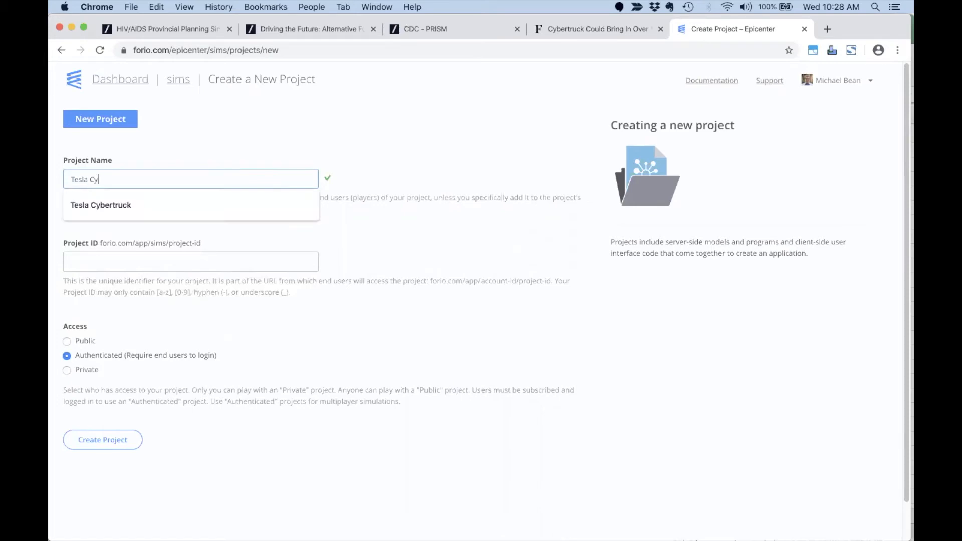
text(Cybertruck Sales Forec)
text(aster)
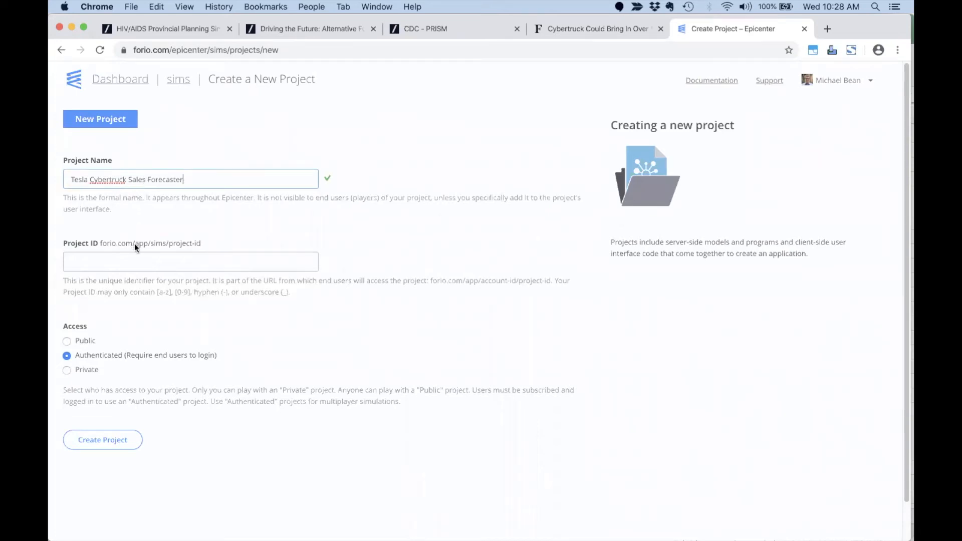
key(Tab)
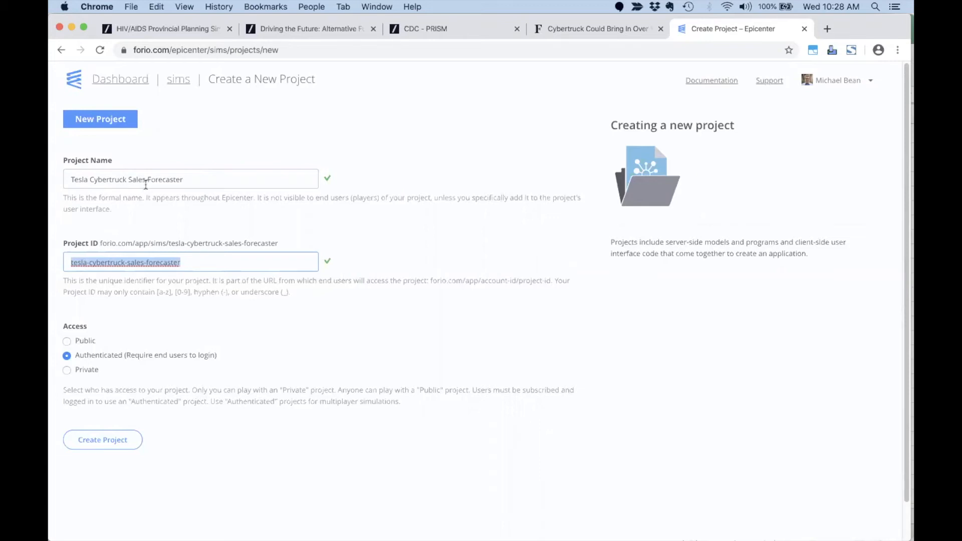
Review the auto-filled ID tesla-cybertruck-sales-forecaster and its project URL.
click(141, 282)
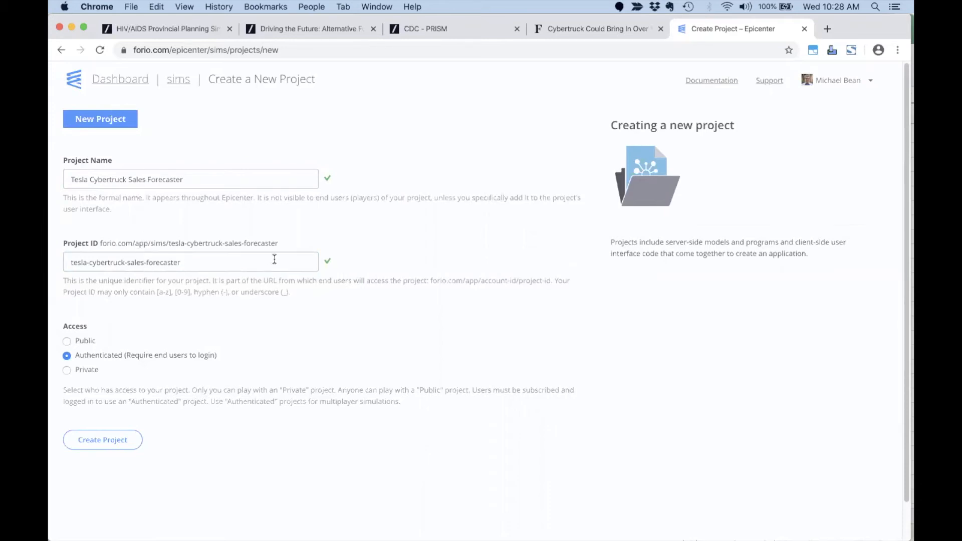
drag(290, 245, 157, 244)
click(136, 244)
click(442, 35)
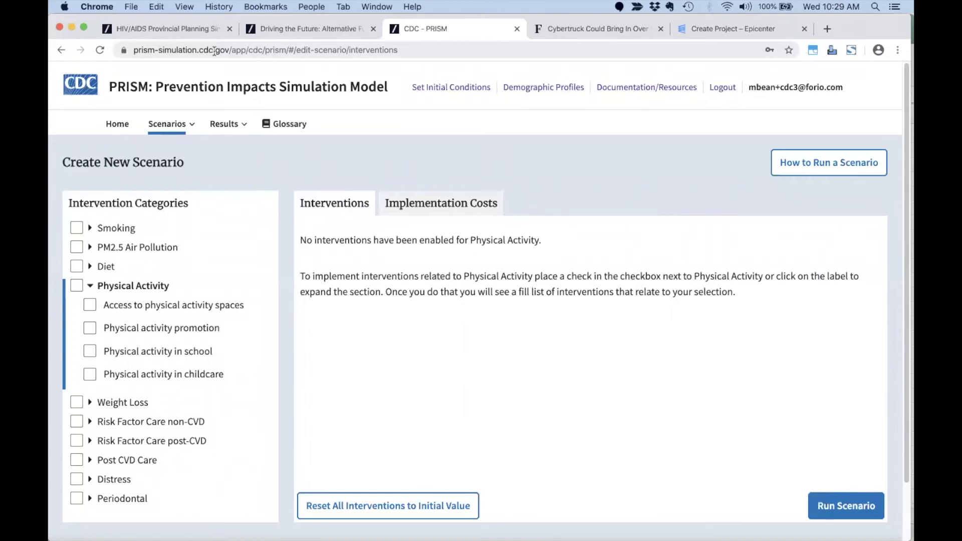
Show the PRISM page's URL, then return to the Epicenter new-project form.
click(375, 52)
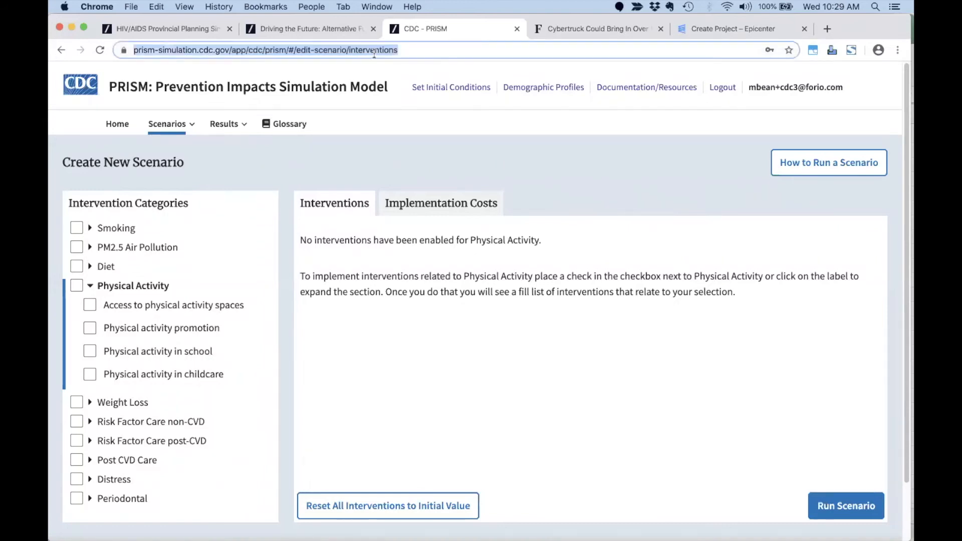
click(715, 31)
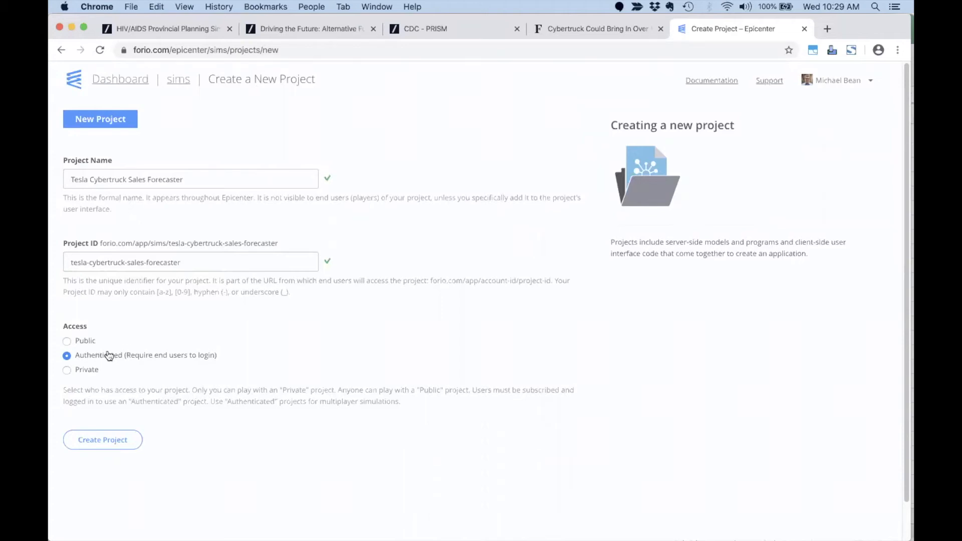
Create the Tesla Cybertruck Sales Forecaster project.
click(125, 442)
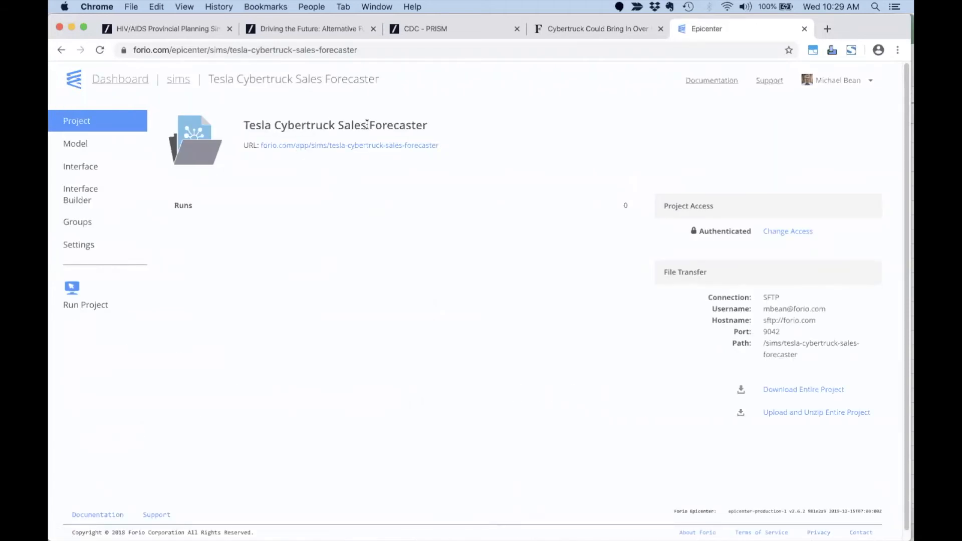
drag(433, 128, 244, 127)
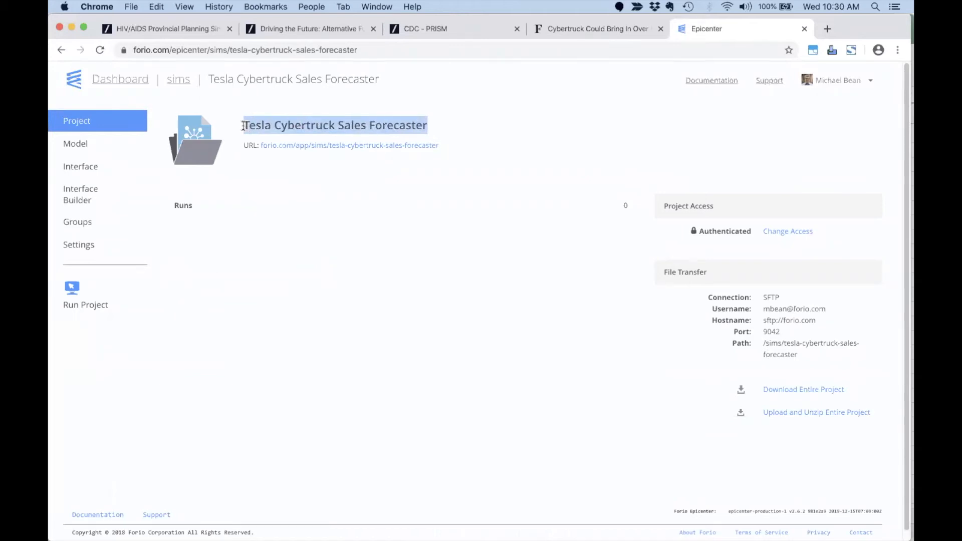
click(340, 200)
Try the project's public page, close the unavailable tab, and go to the Model files.
click(338, 145)
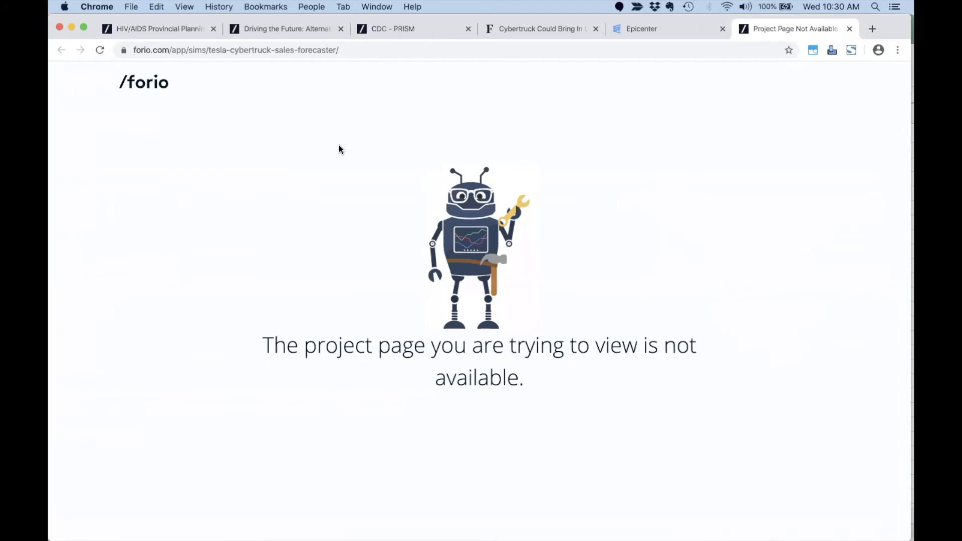
click(850, 28)
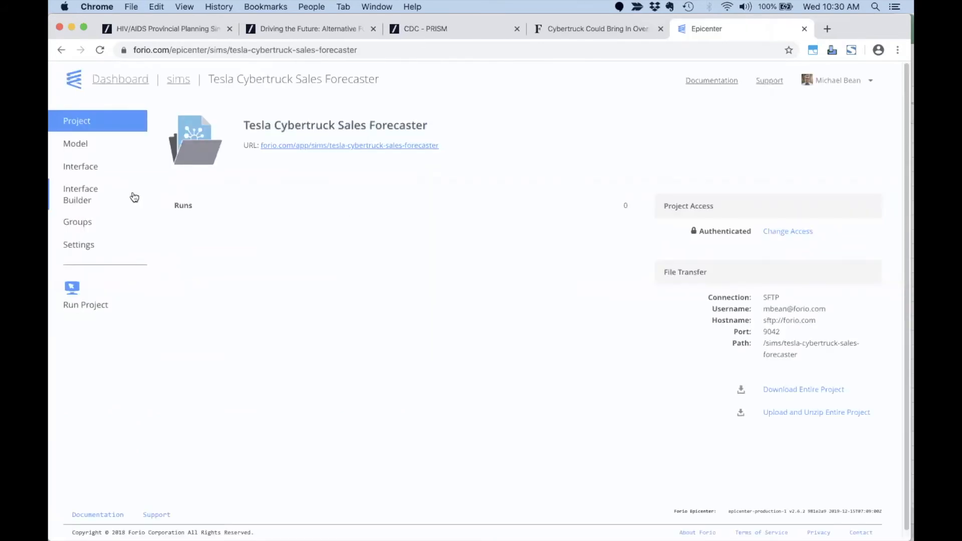
click(76, 143)
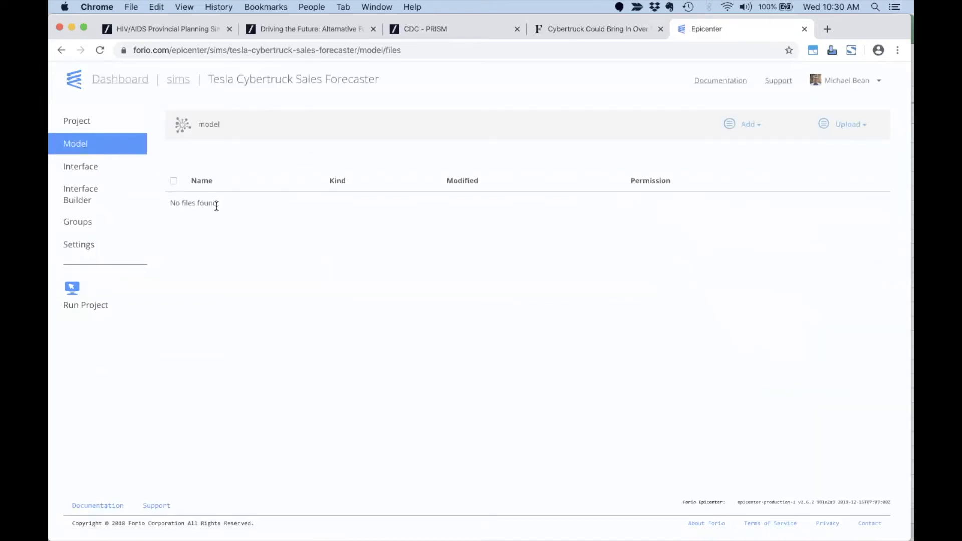
Upload model.xlsx from Finder into the project's Model files.
key(Tab)
key(super+Tab)
key(super+Tab)
key(super+Tab)
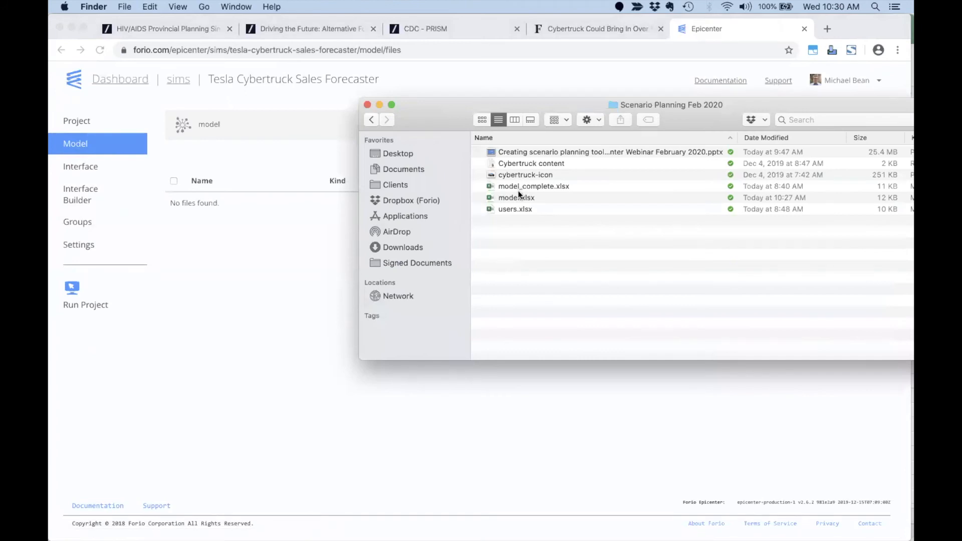
click(517, 198)
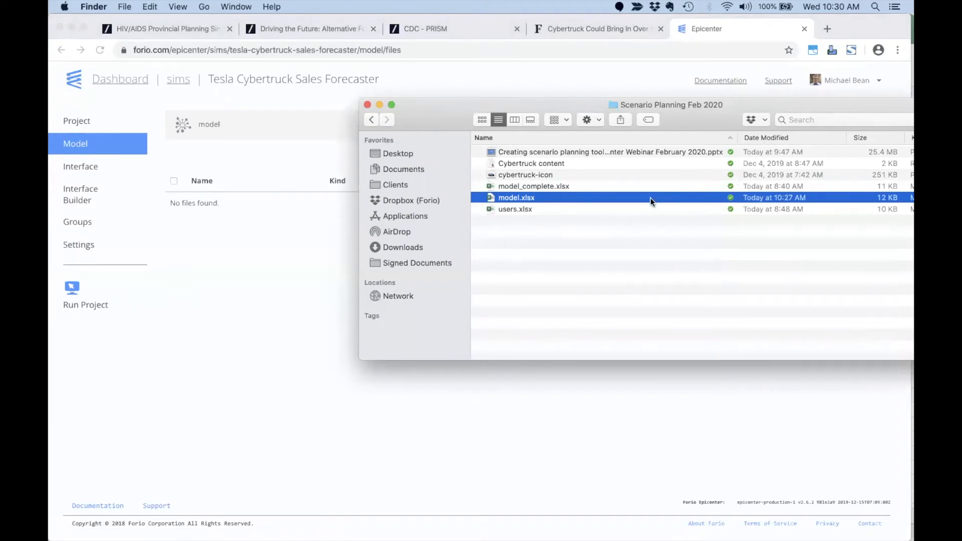
drag(652, 197, 300, 280)
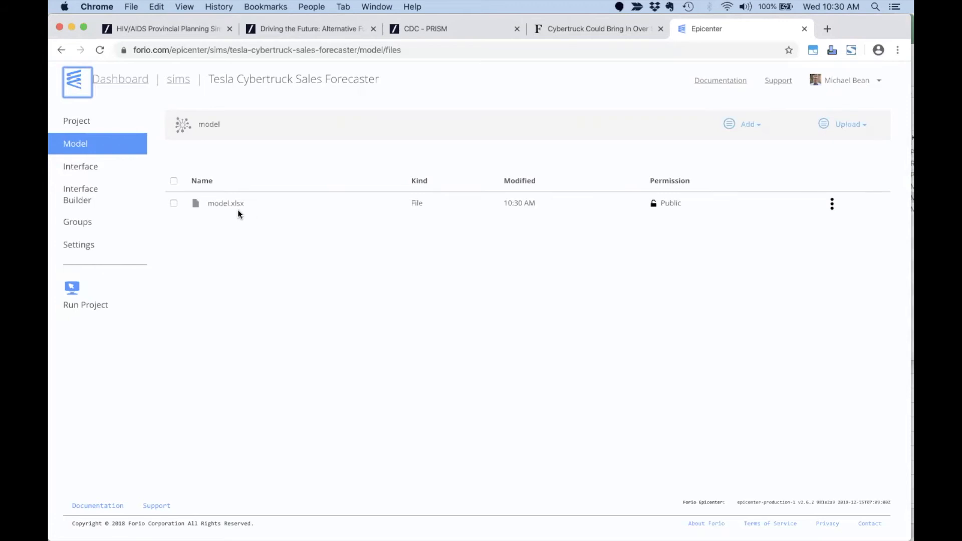
Browse the Interface files, check the empty private folder, and return to the top level.
click(88, 169)
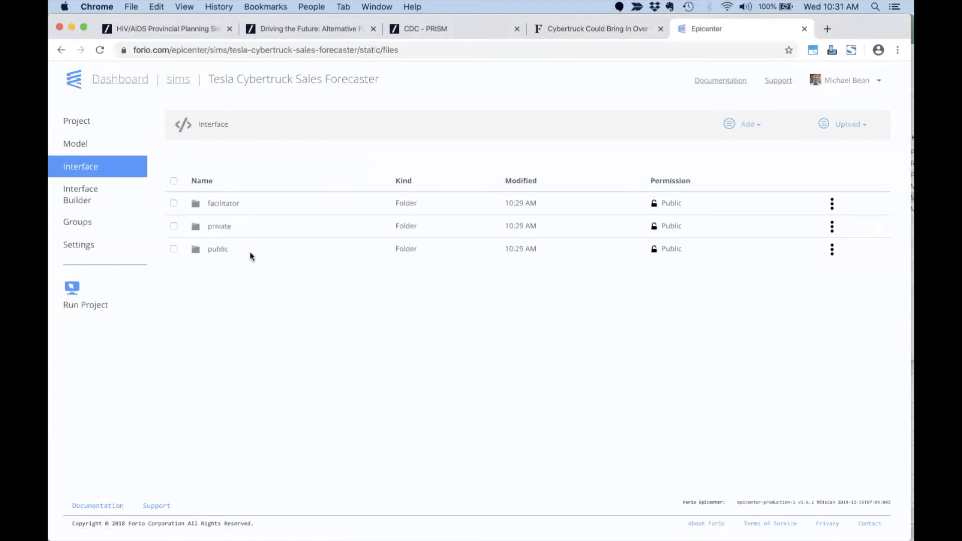
click(230, 204)
click(220, 228)
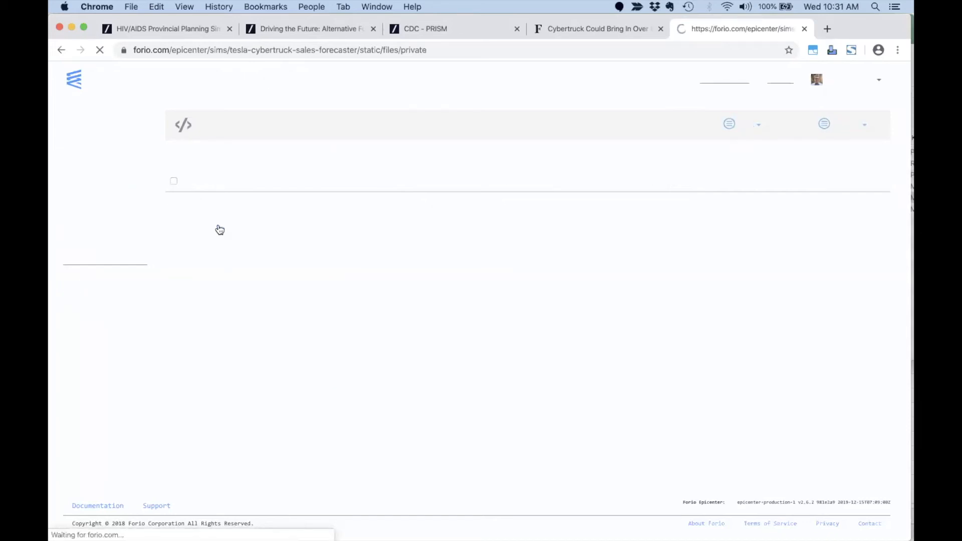
click(216, 127)
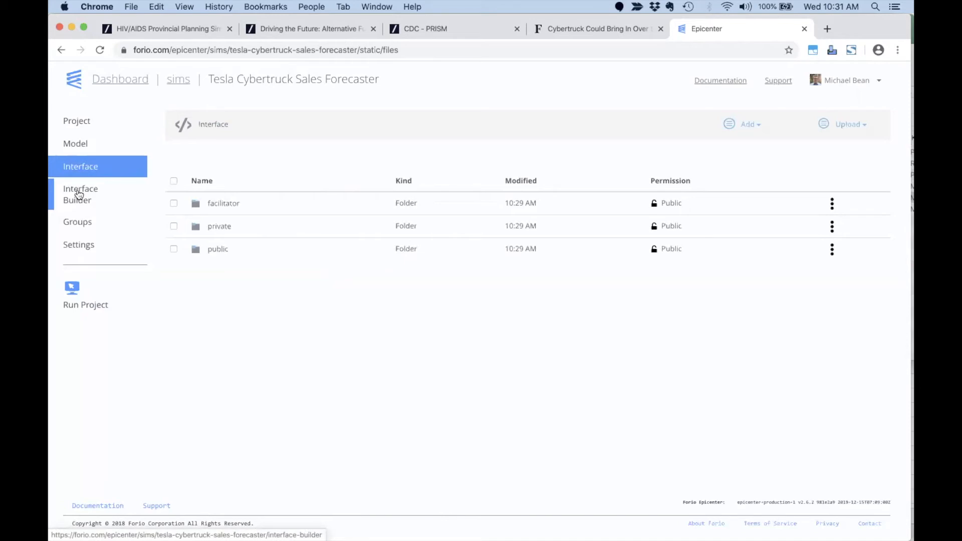
In the Interface Builder, start a Run Comparison project with its four default pages.
key(super+Tab)
key(super+Tab)
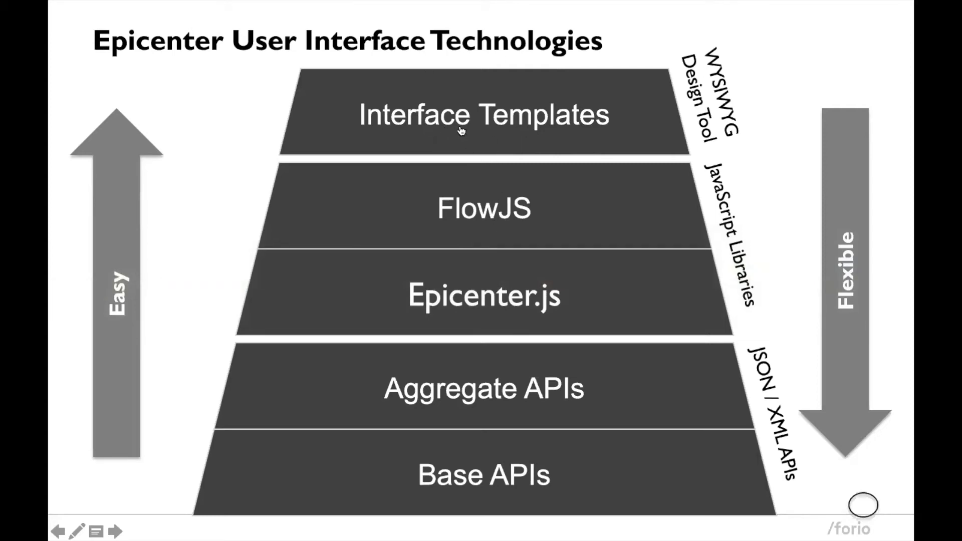
key(super+Tab)
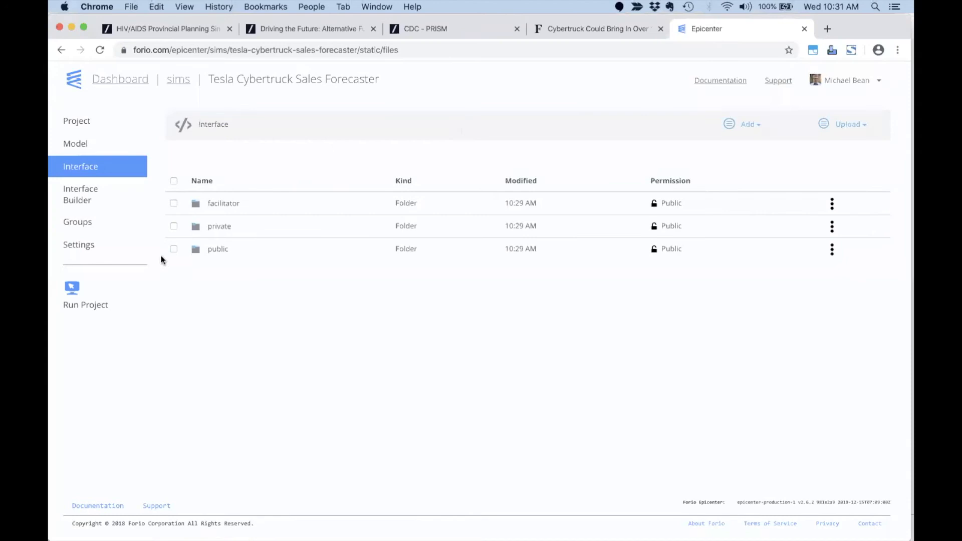
click(84, 196)
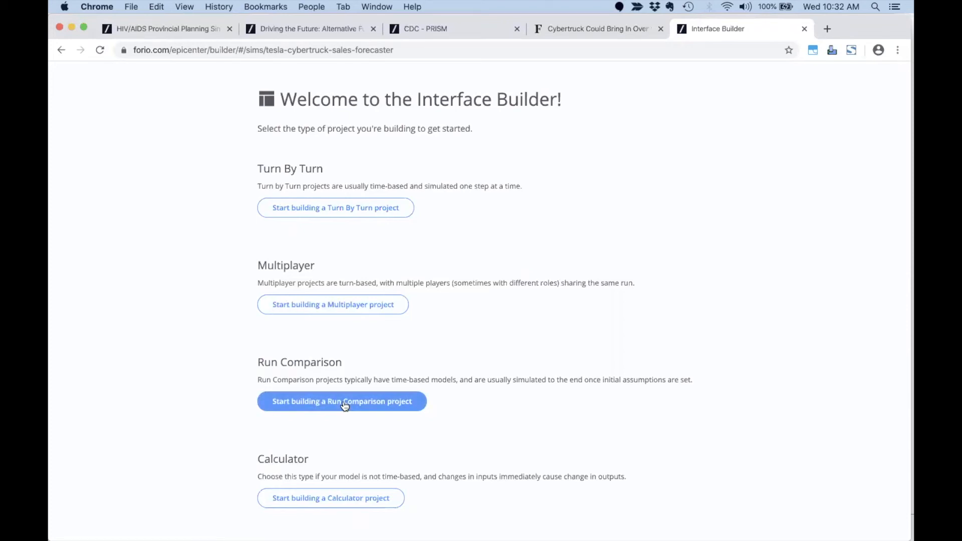
click(310, 403)
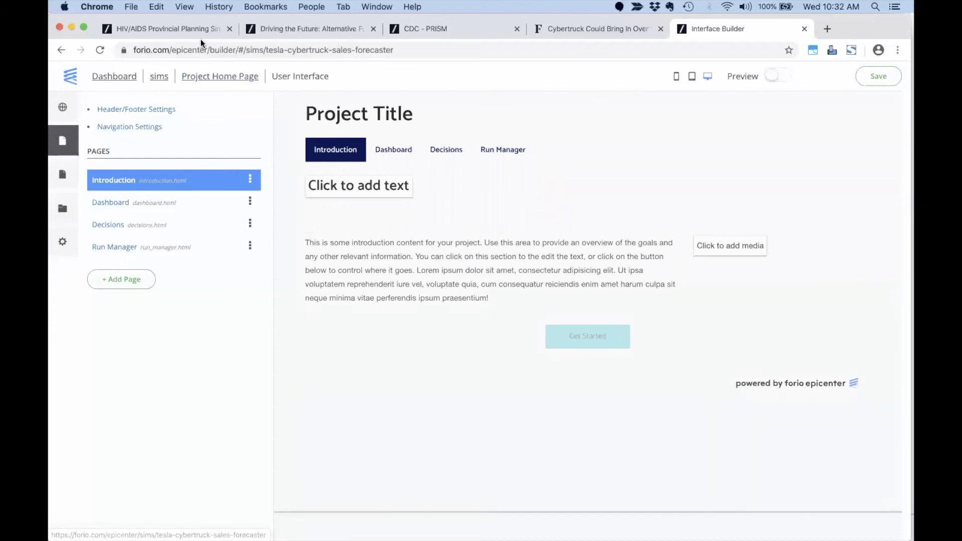
click(189, 29)
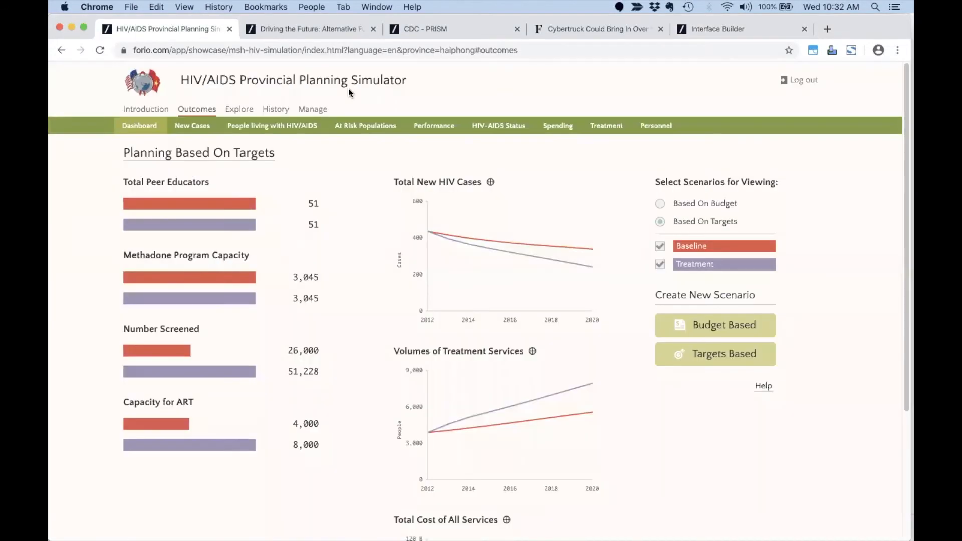
click(315, 108)
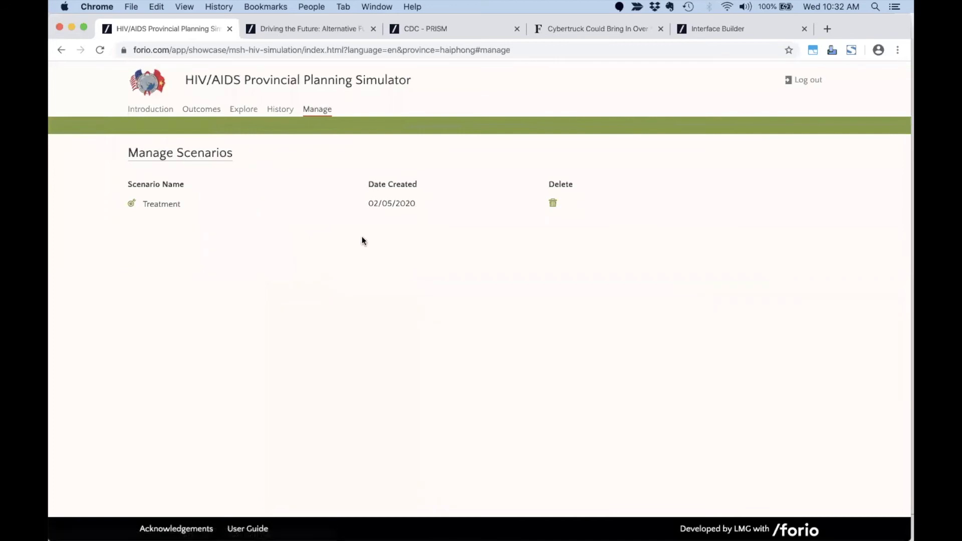
click(719, 28)
click(509, 158)
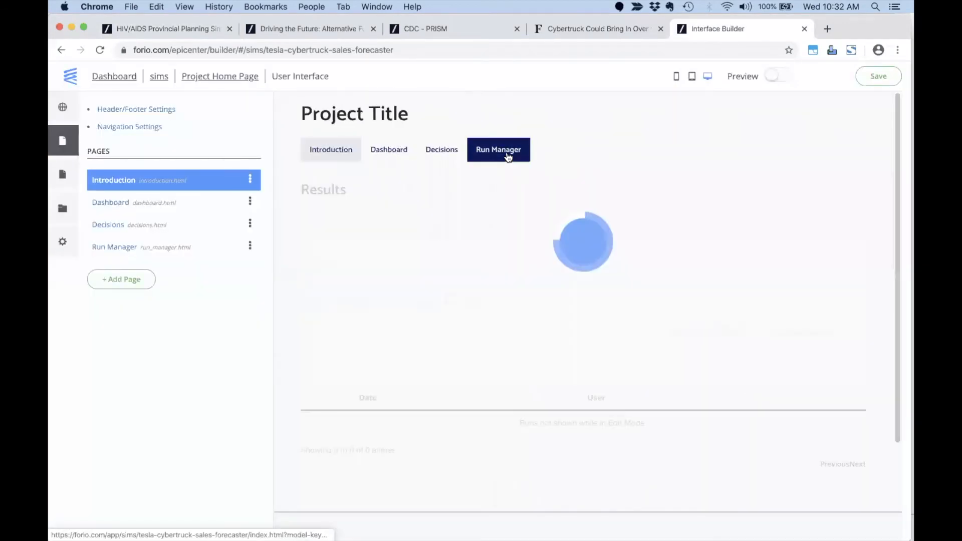
click(332, 158)
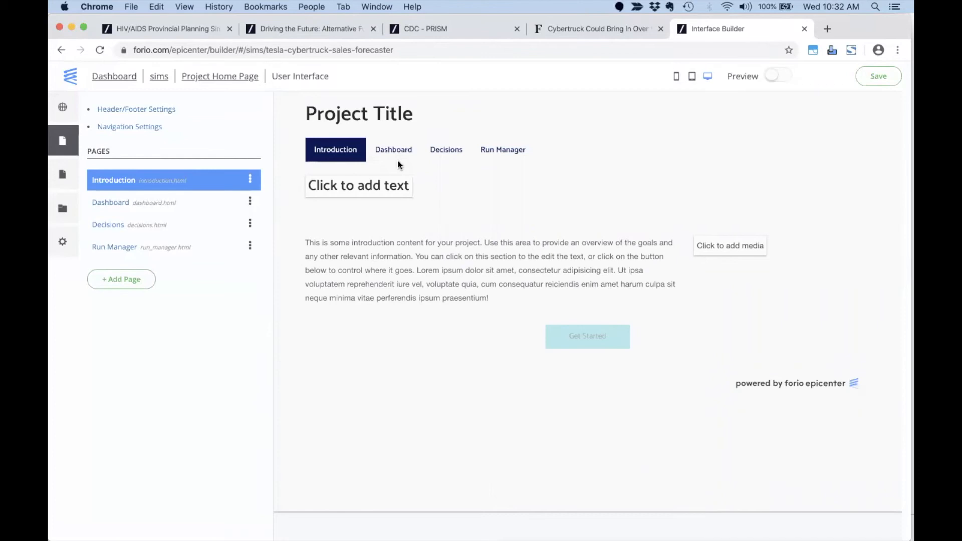
click(154, 110)
Set the header's Project Title to 'Tesla Cybertruck Sales Forecaster'.
drag(449, 164, 389, 166)
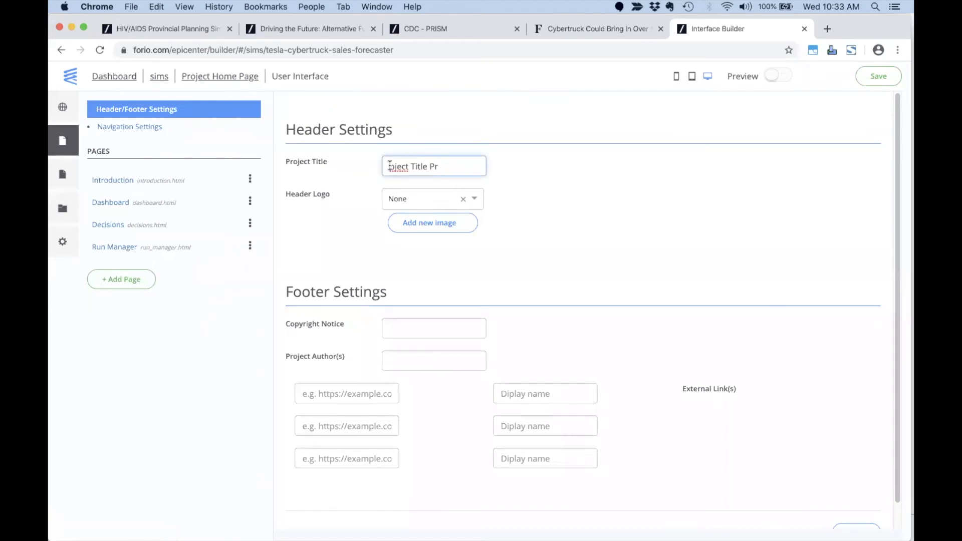
triple_click(424, 166)
key(super+v)
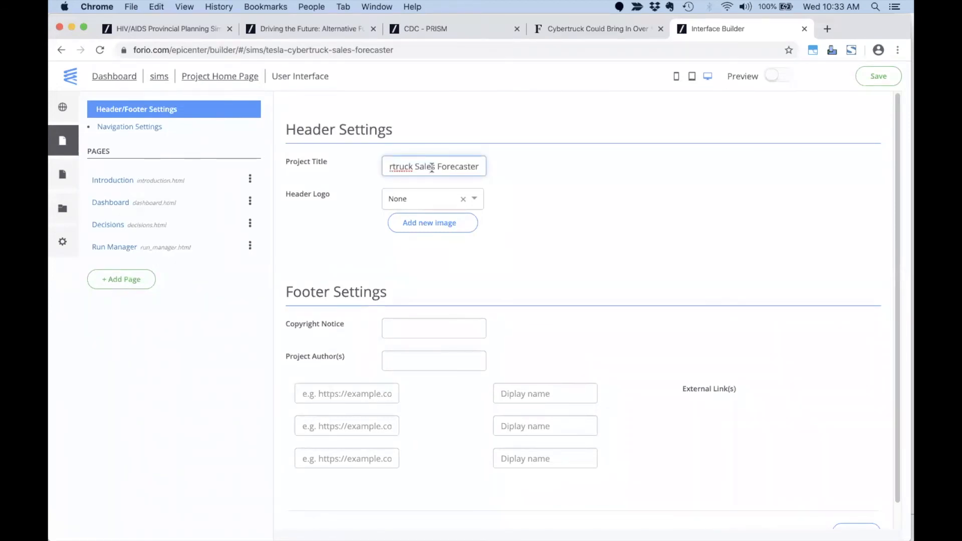
click(544, 169)
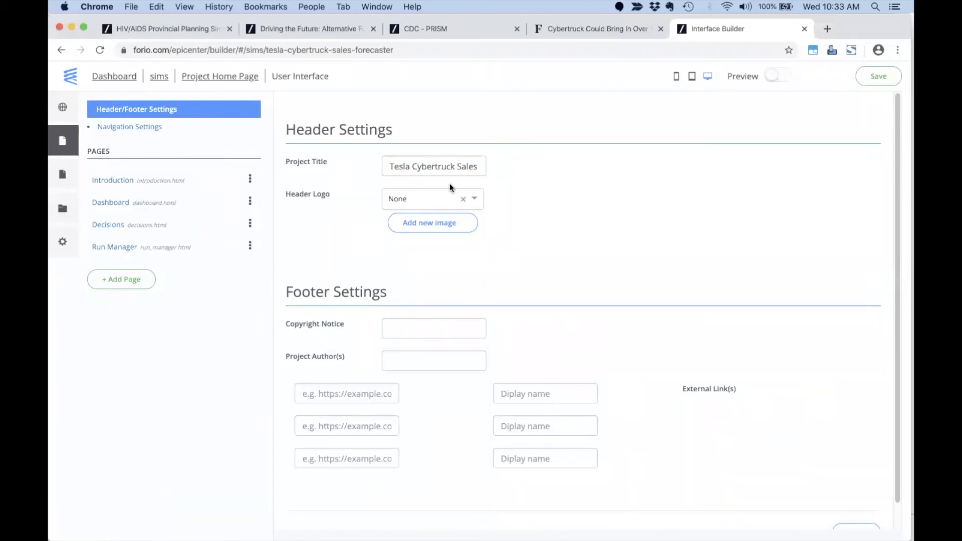
Upload and crop cybertruck-icon.png, then set it as the header logo.
click(450, 226)
click(275, 163)
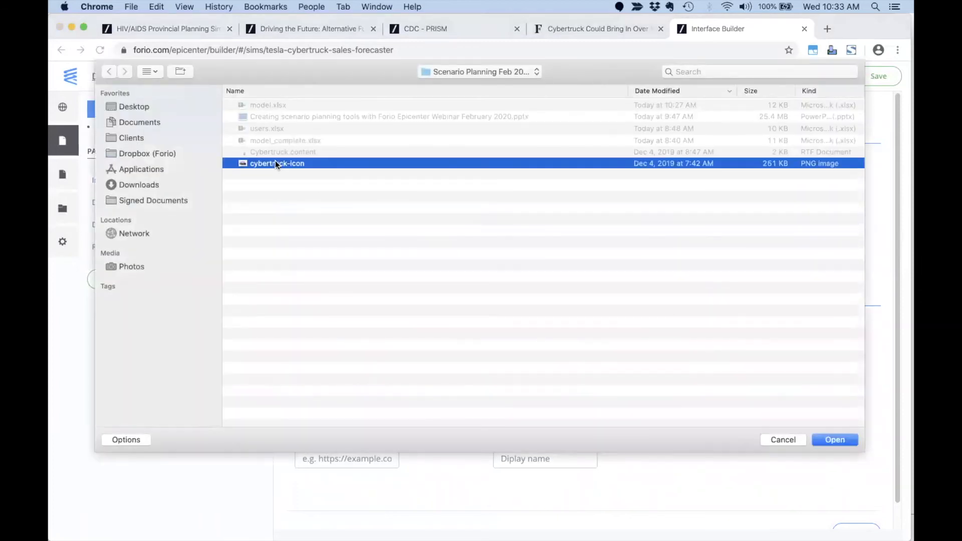
click(827, 440)
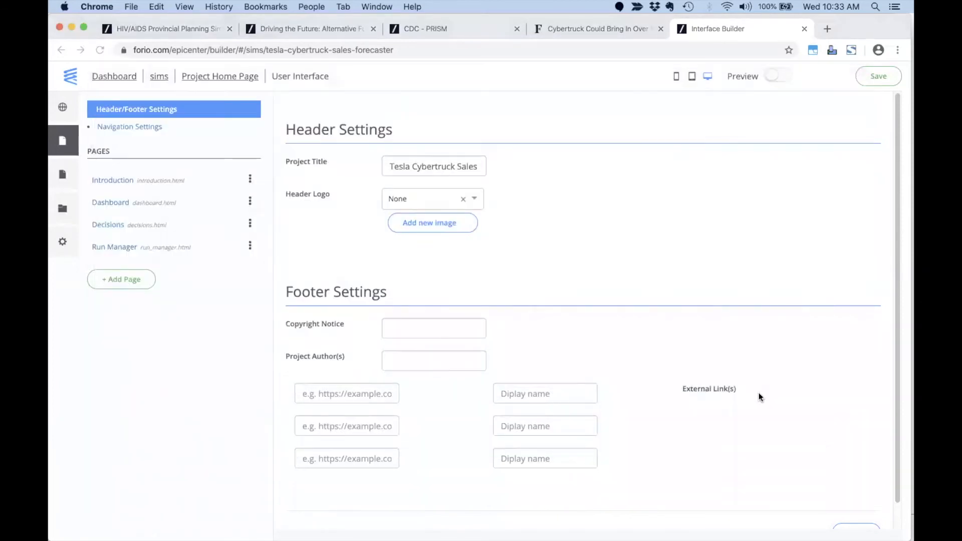
drag(343, 347, 321, 339)
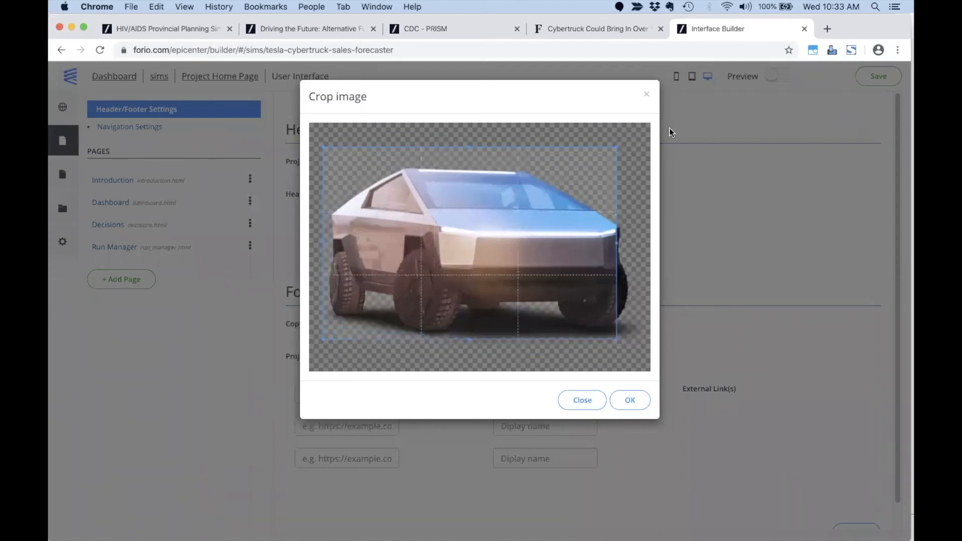
drag(621, 146, 637, 159)
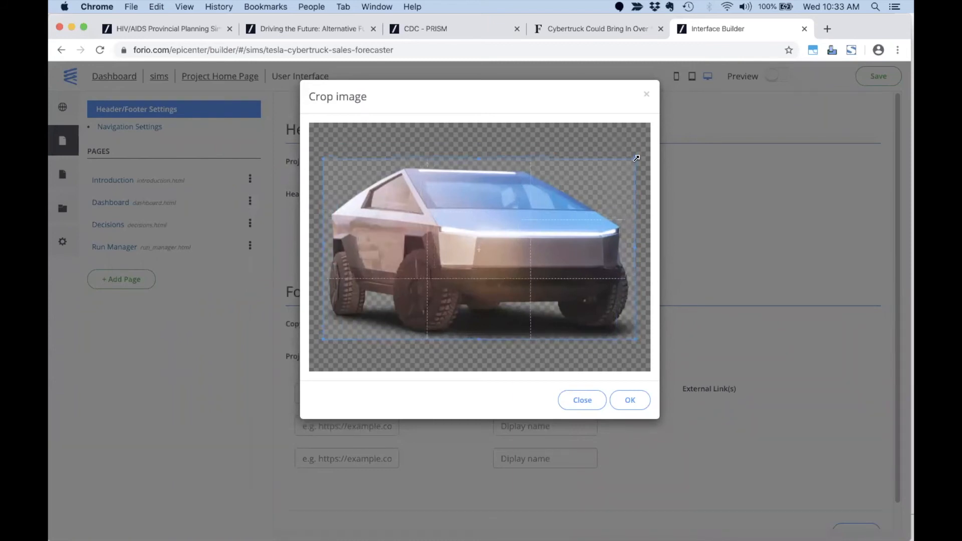
click(630, 400)
click(423, 200)
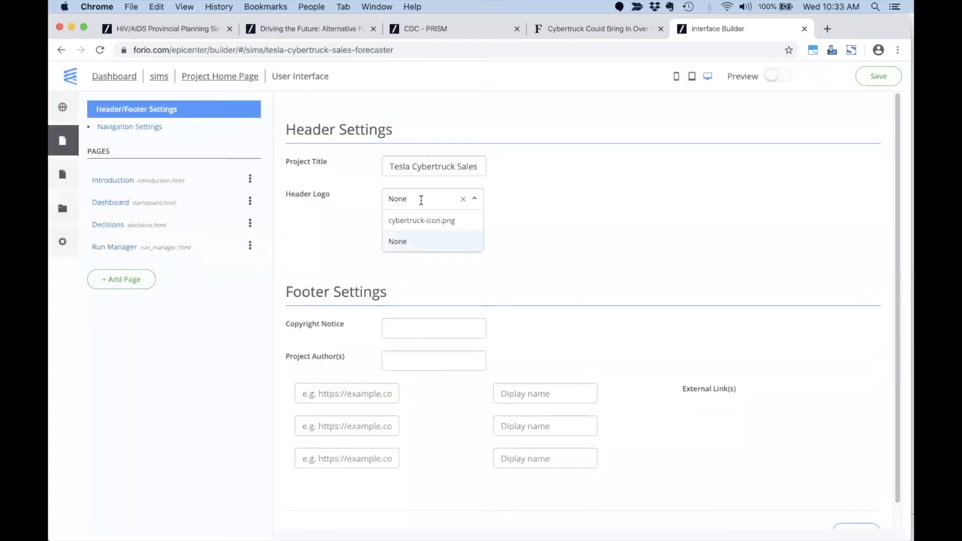
click(441, 221)
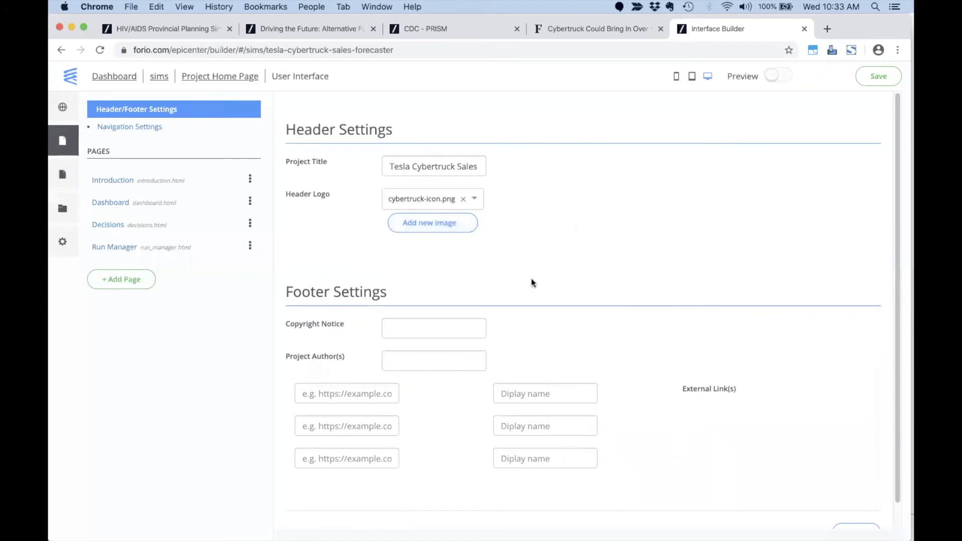
click(426, 325)
click(318, 342)
click(116, 181)
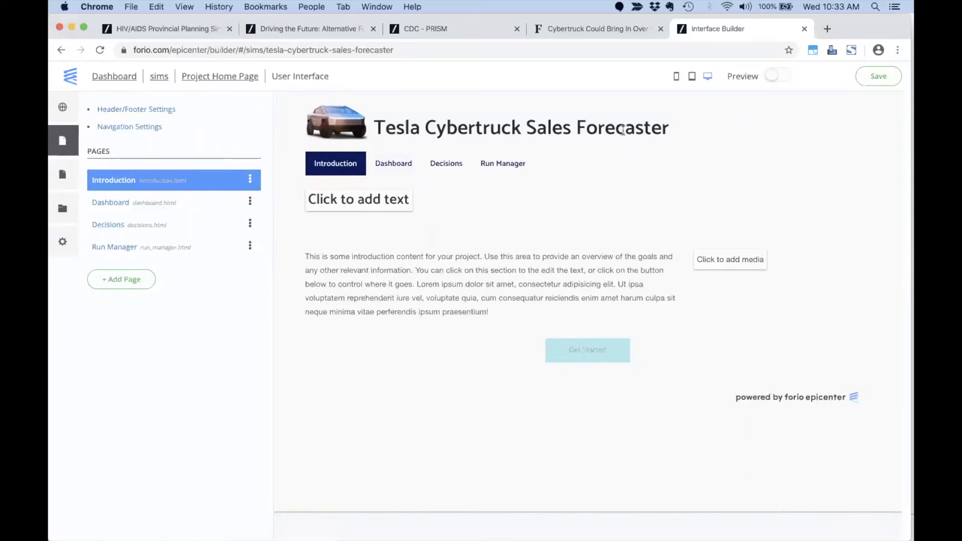
Add the heading 'Welcome to the scenario planning tool' to the Introduction page.
click(394, 200)
click(230, 217)
text(Welcome to the scenario planning tool)
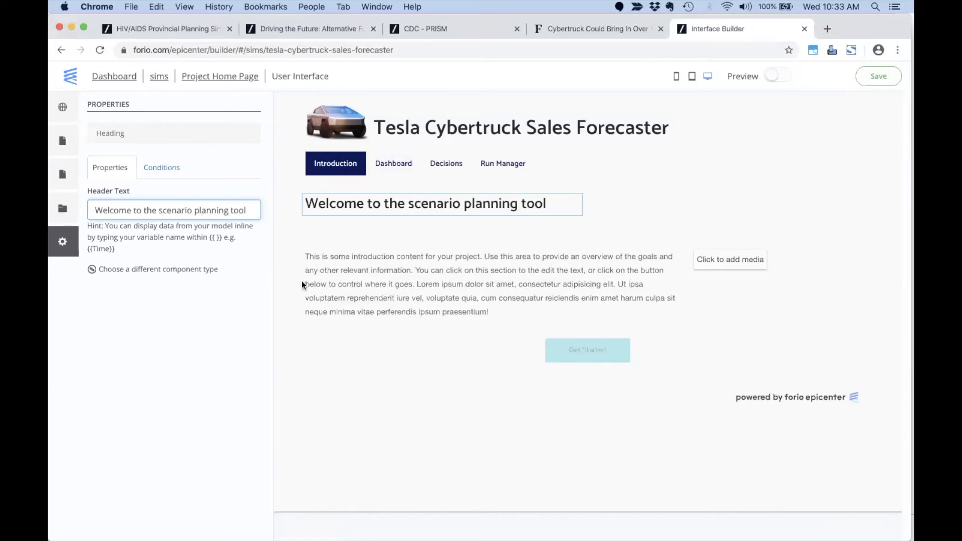
Replace the placeholder introduction text with the Cybertruck description copied from the notes.
click(390, 278)
key(super+Tab)
key(super+Tab)
key(super+Tab)
key(super+Tab)
key(super+Tab)
key(super+Tab)
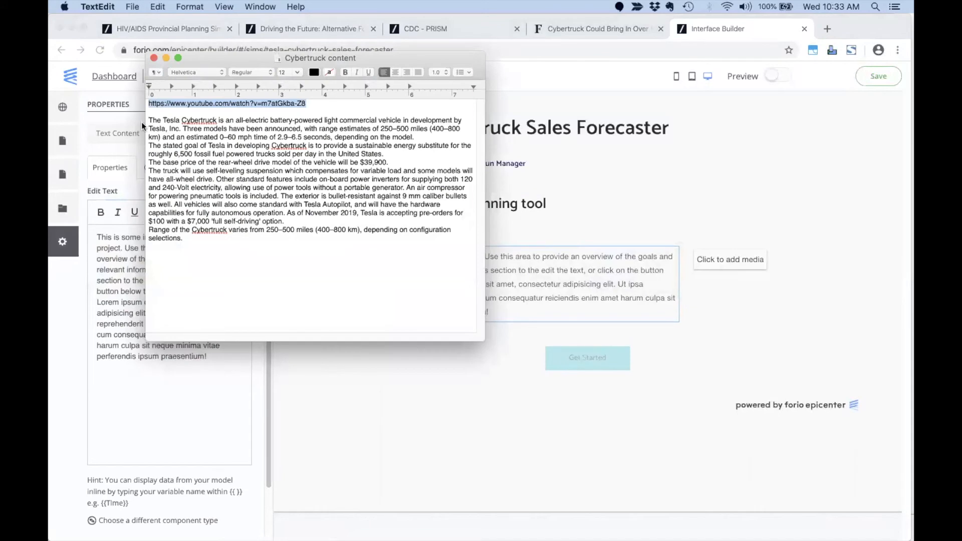
drag(149, 121, 198, 236)
key(super+c)
click(113, 407)
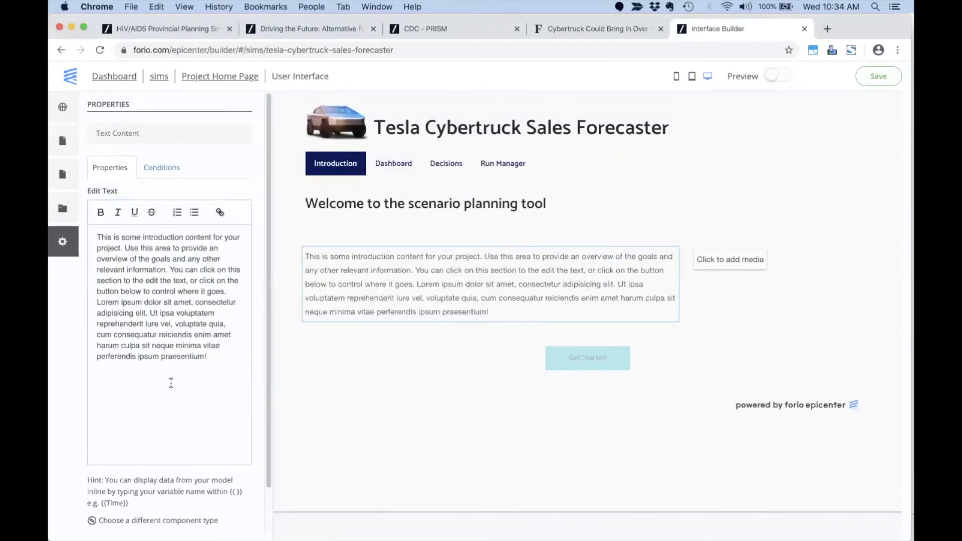
drag(228, 364, 90, 235)
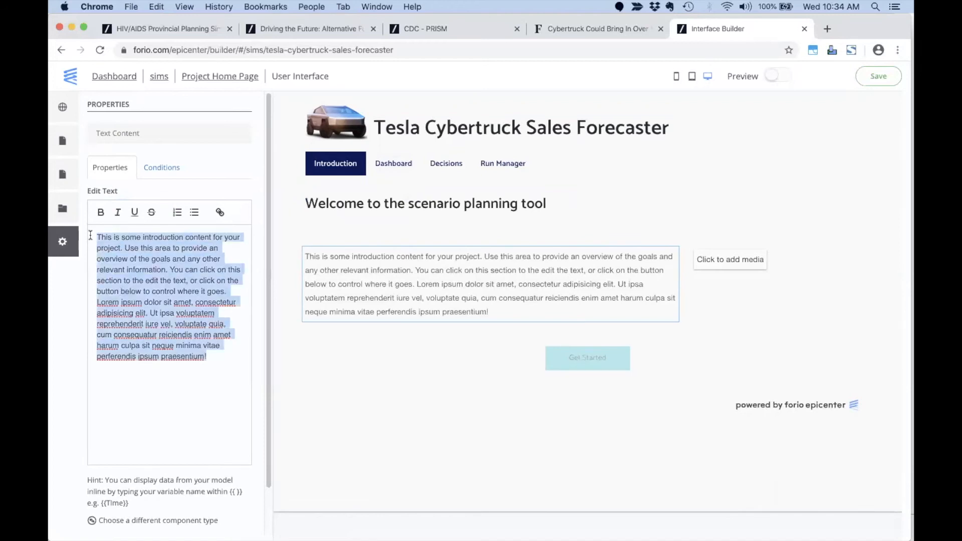
key(super+v)
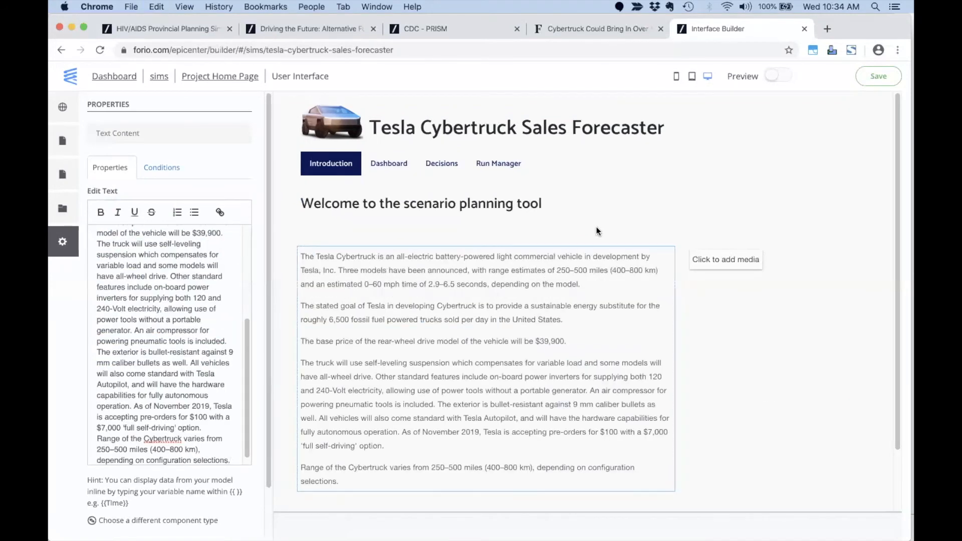
click(711, 261)
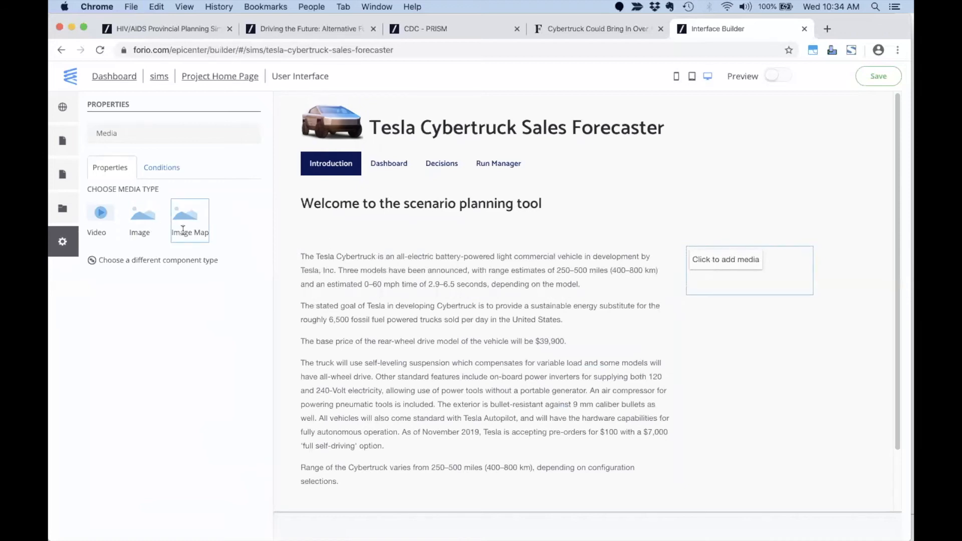
Make the media box a Video and paste the Tesla Cybertruck Supercut YouTube link.
click(101, 218)
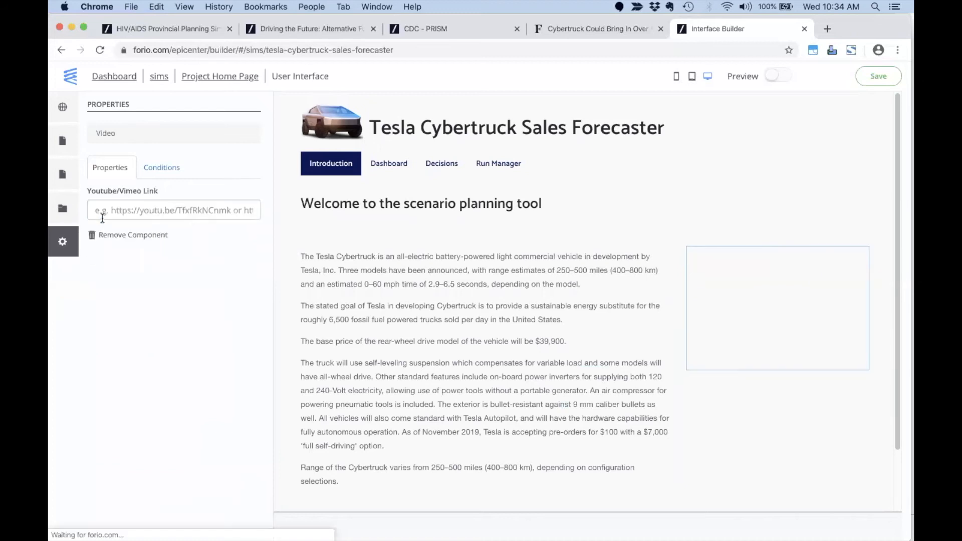
key(super+Tab)
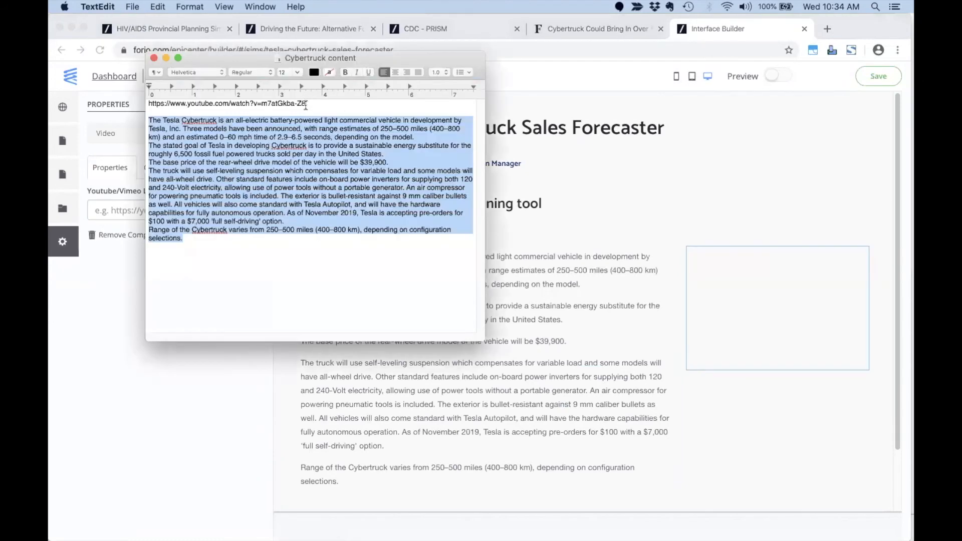
drag(306, 104, 147, 104)
key(super+c)
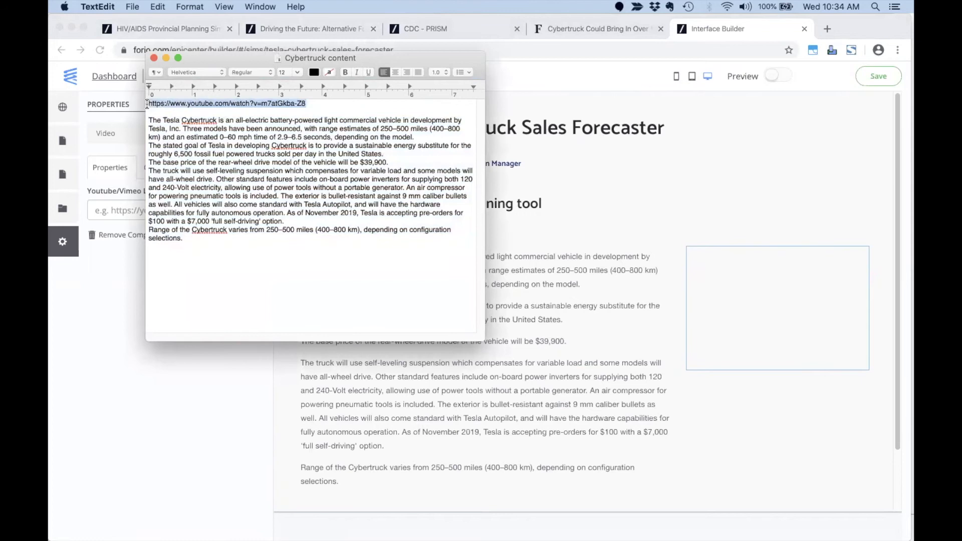
click(107, 346)
click(135, 211)
key(super+v)
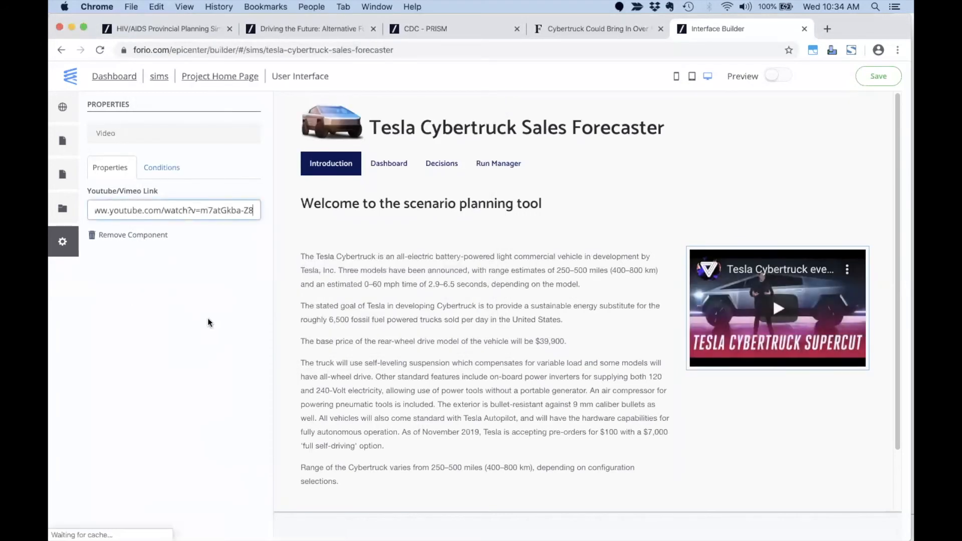
click(582, 237)
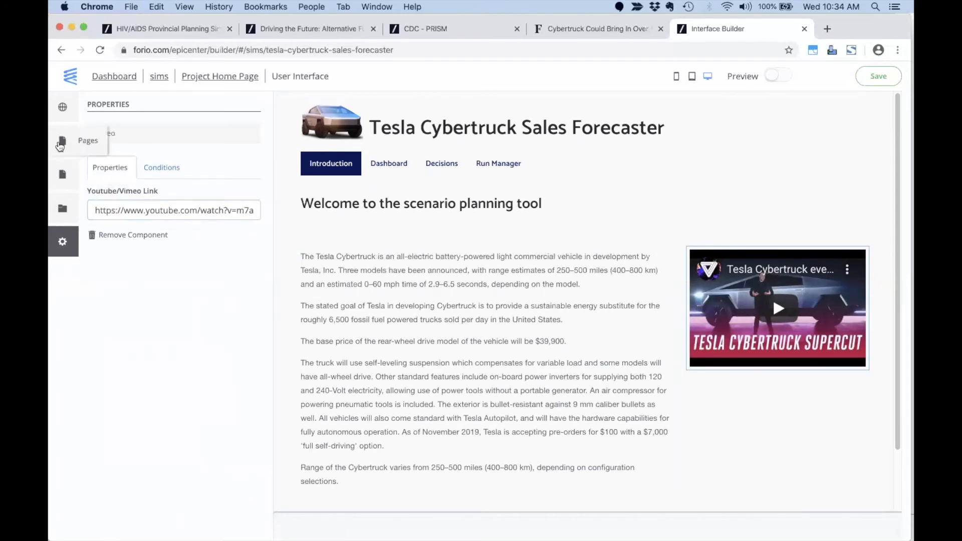
Browse the Text Pages templates for a new page, then cancel without adding one.
click(62, 140)
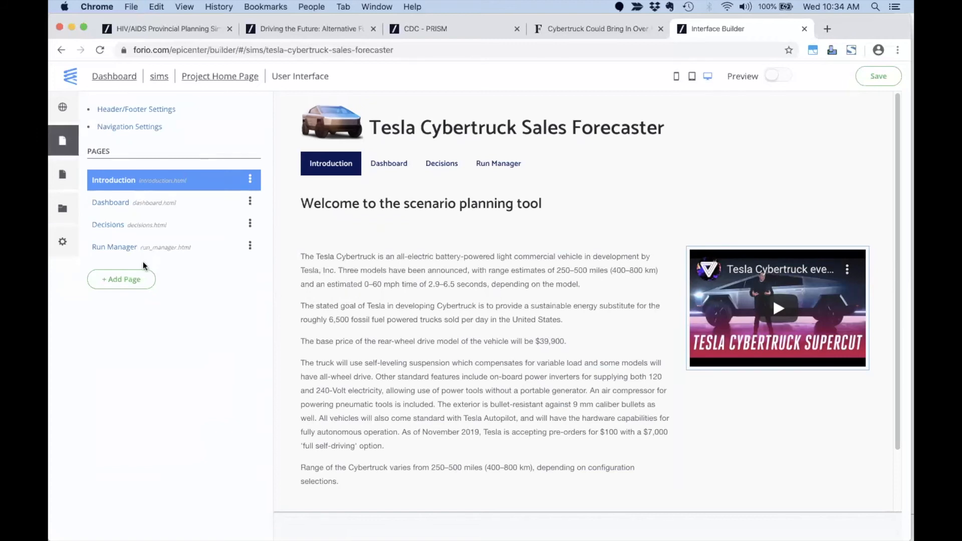
click(127, 280)
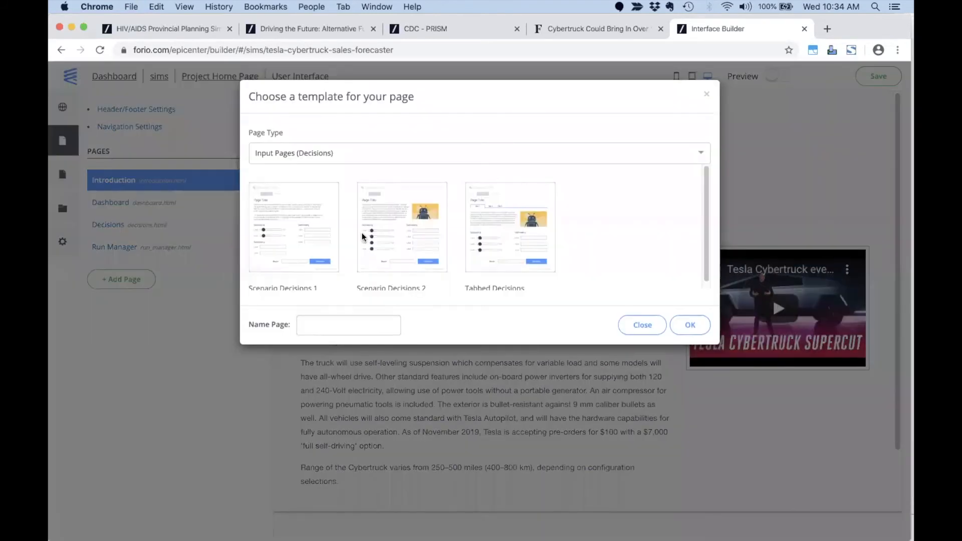
click(424, 154)
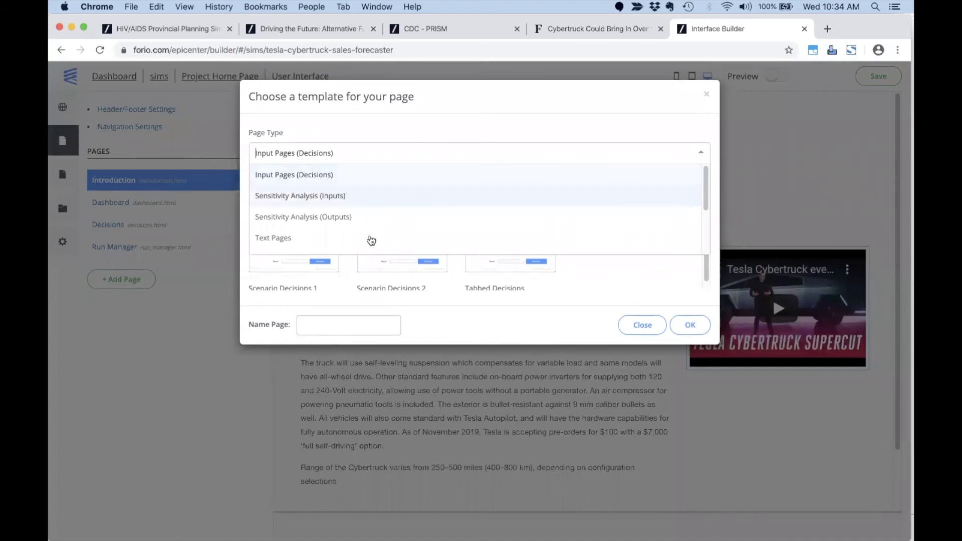
click(371, 238)
scroll(388, 255, down, 3)
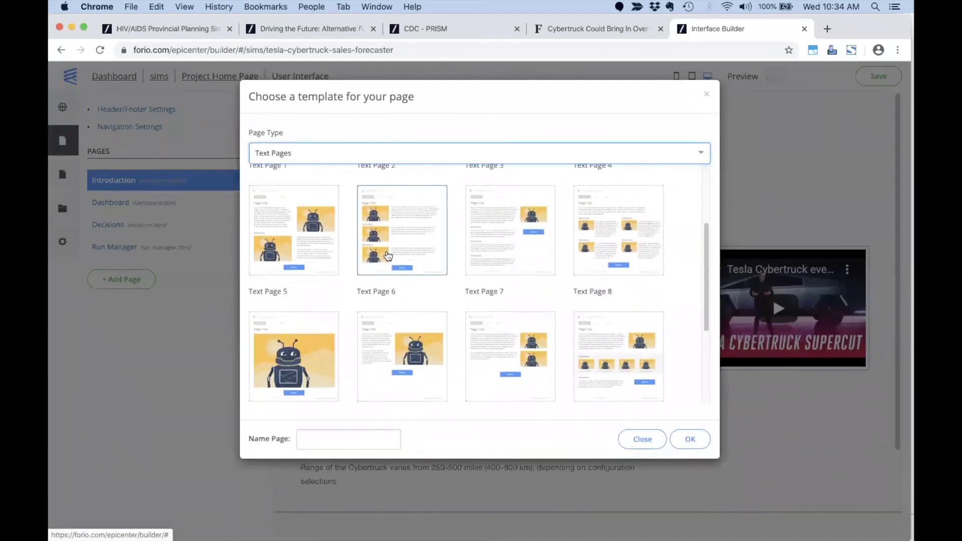
scroll(387, 255, down, 2)
scroll(388, 256, down, 2)
scroll(388, 255, up, 5)
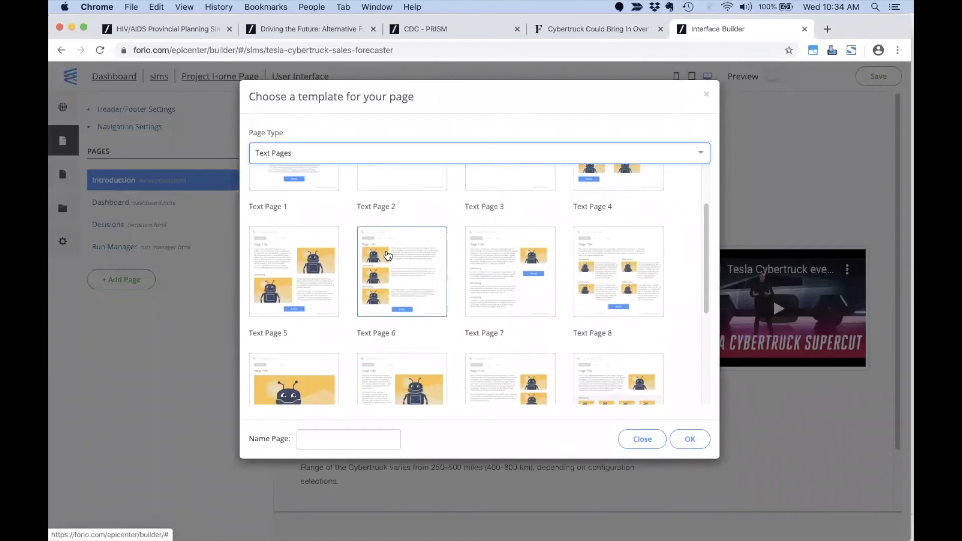
click(641, 439)
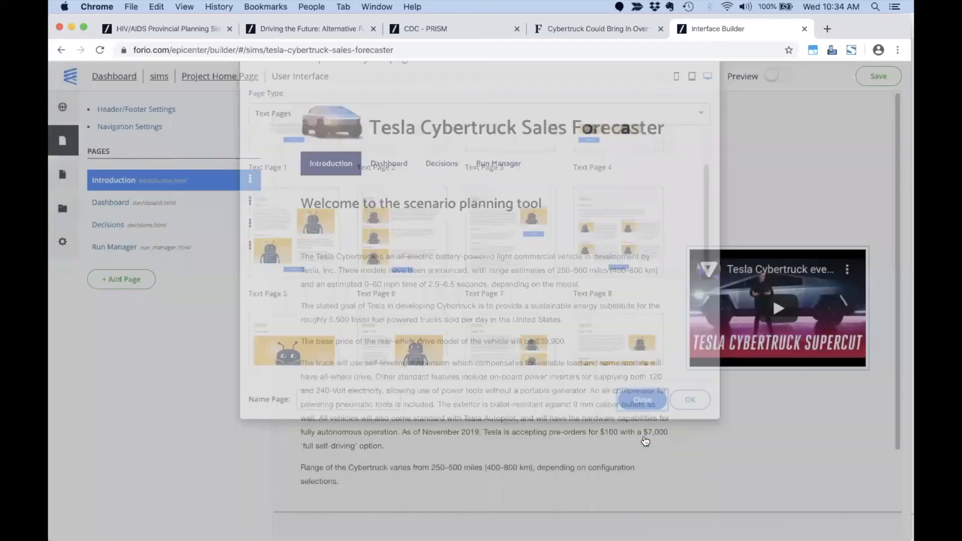
click(498, 231)
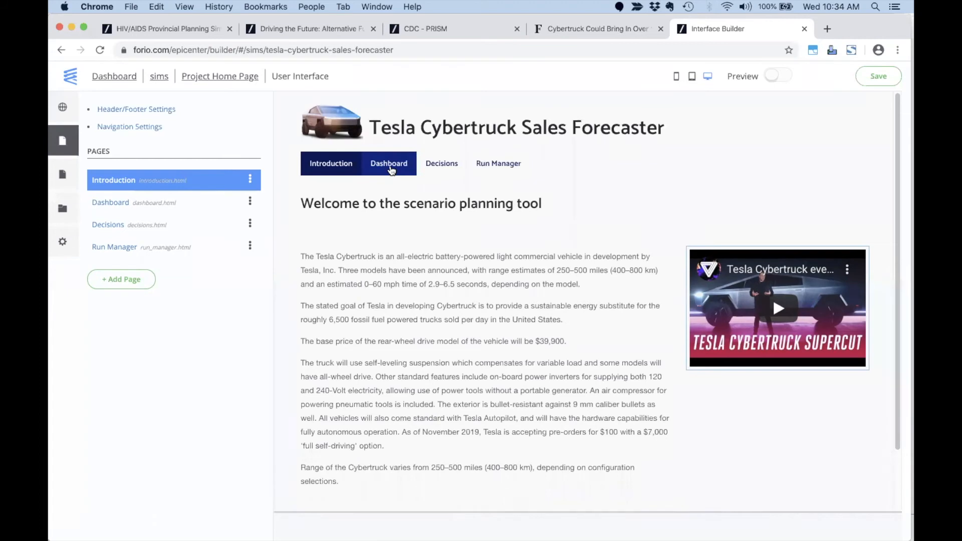
Open the existing Dashboard page and look it over.
click(391, 169)
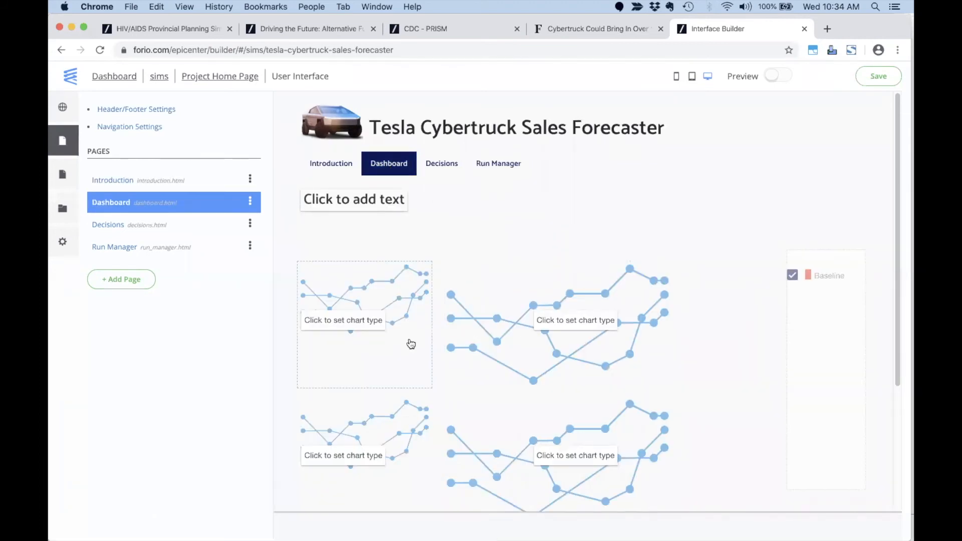
scroll(431, 389, down, 1)
scroll(432, 389, down, 5)
scroll(431, 389, up, 6)
Add a 'New Dashboard' page from the Run Compare 7 Run Comparison (Multi Run) template.
click(129, 279)
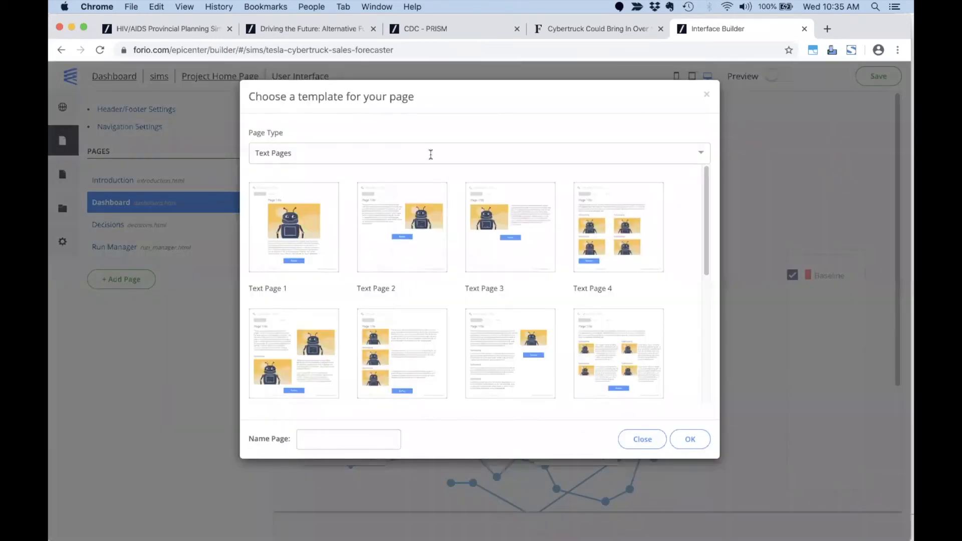
click(430, 153)
scroll(431, 188, down, 2)
scroll(433, 189, down, 1)
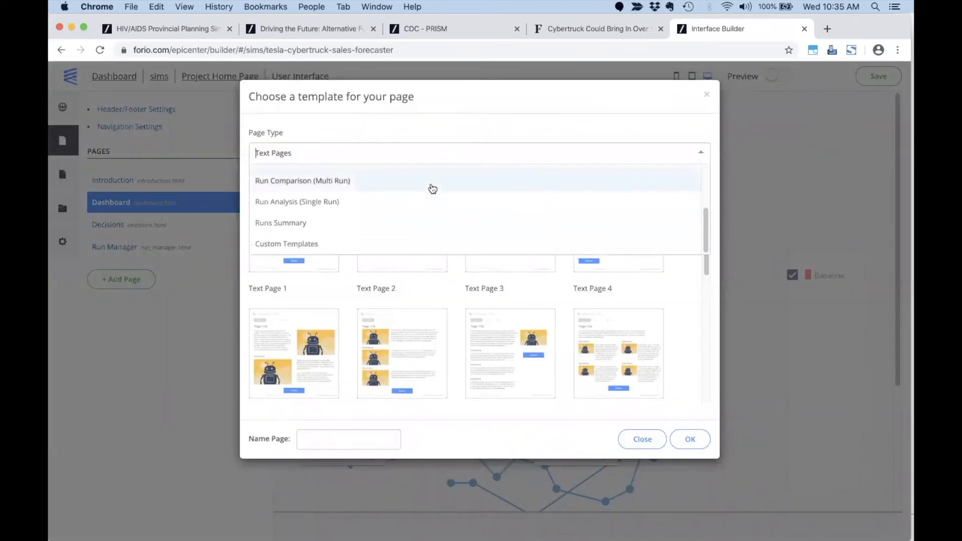
click(349, 182)
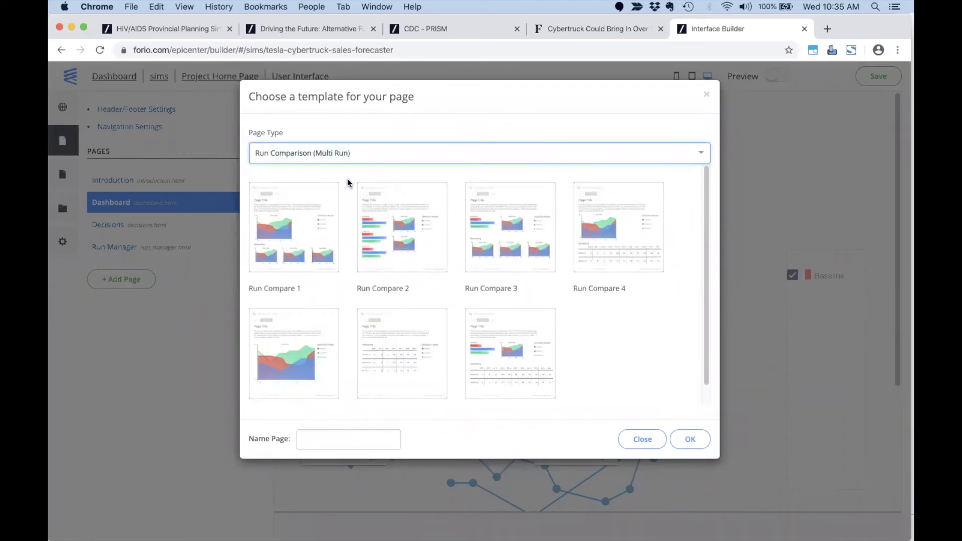
click(520, 336)
drag(369, 441, 298, 439)
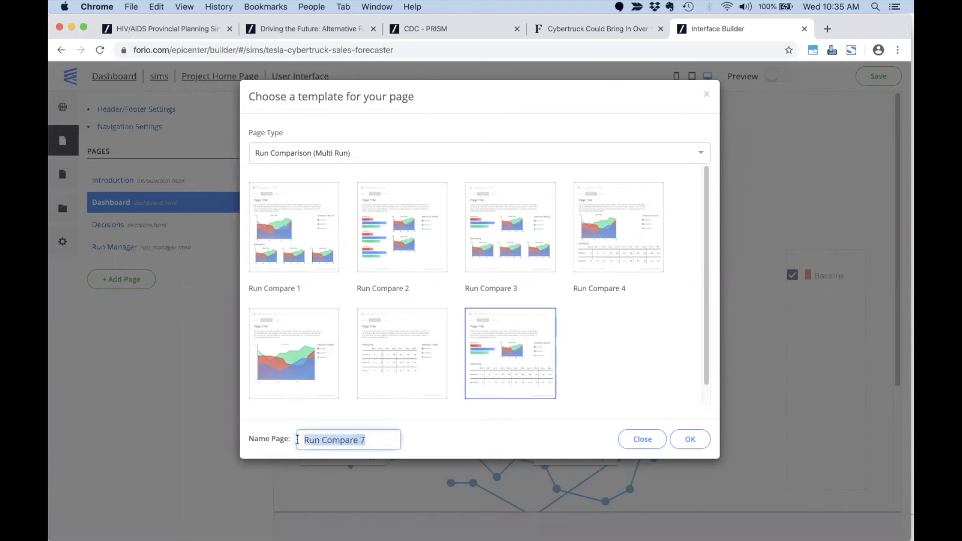
text(New Dashboard)
click(690, 438)
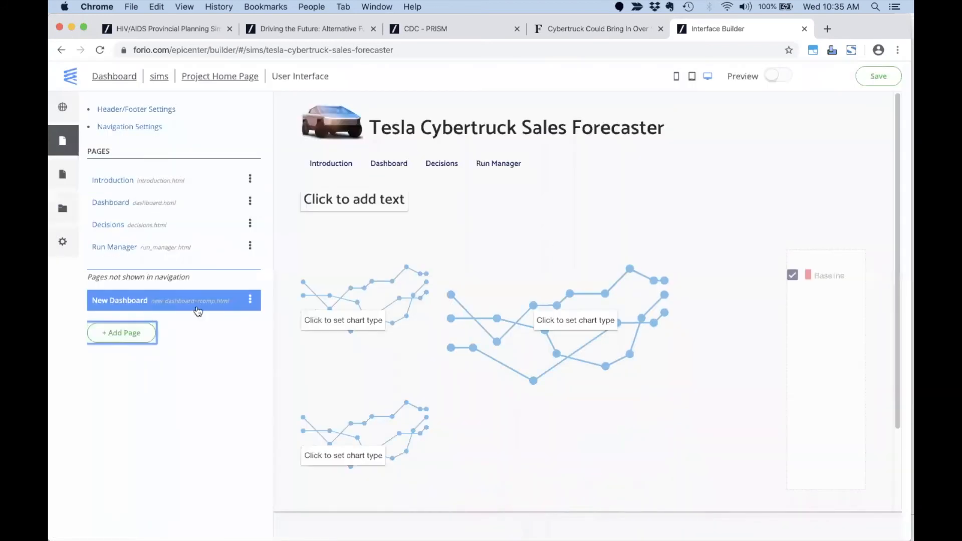
click(130, 128)
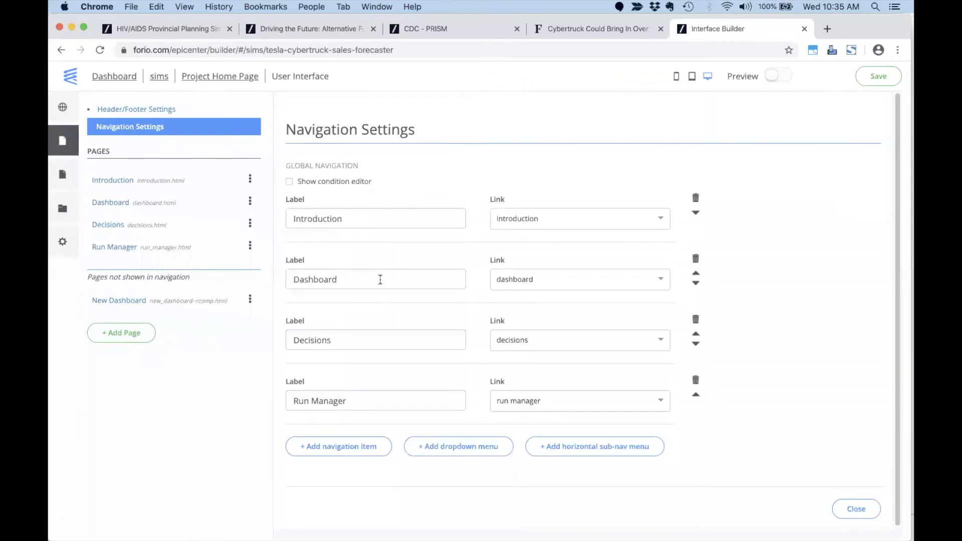
Link the Dashboard navigation item to the new dashboard page.
click(577, 282)
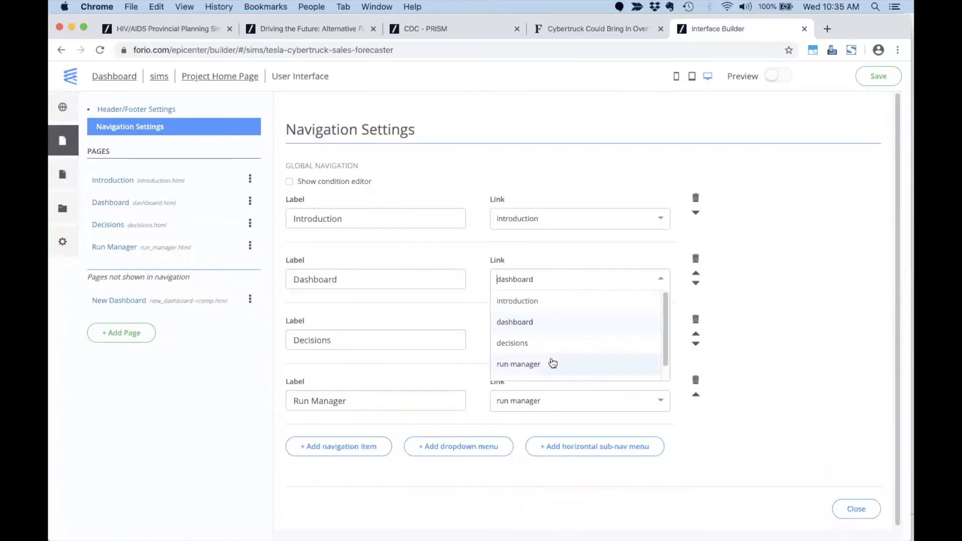
scroll(554, 346, down, 1)
click(551, 369)
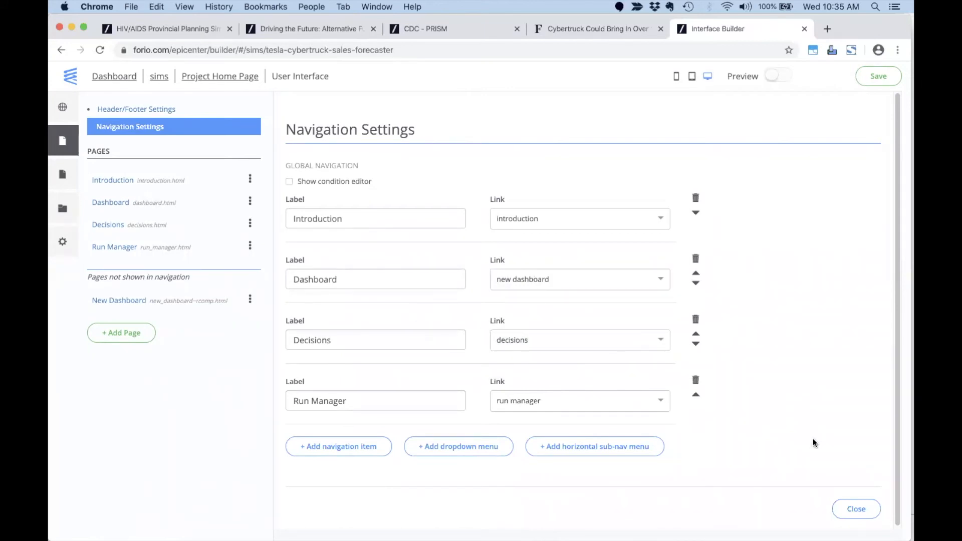
click(857, 509)
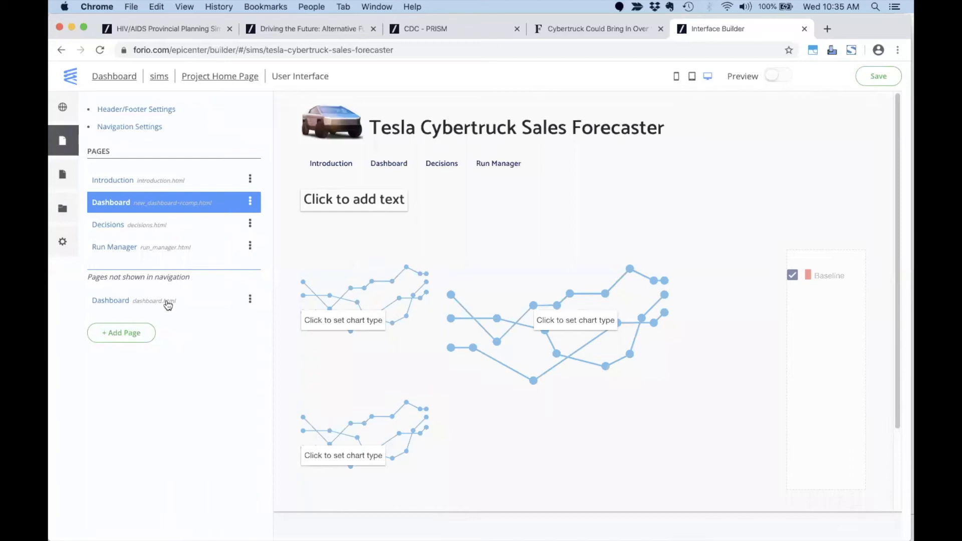
Delete the old dashboard page.
click(250, 301)
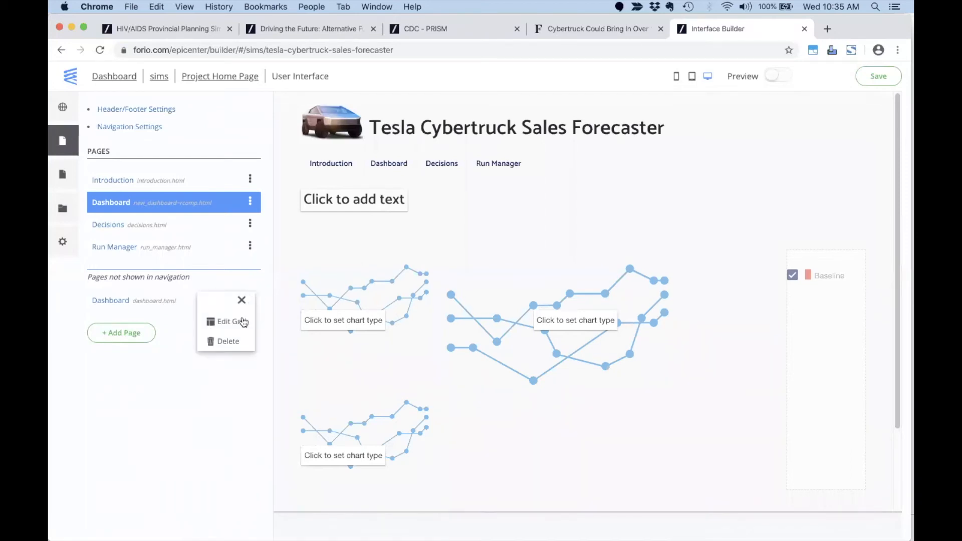
click(234, 344)
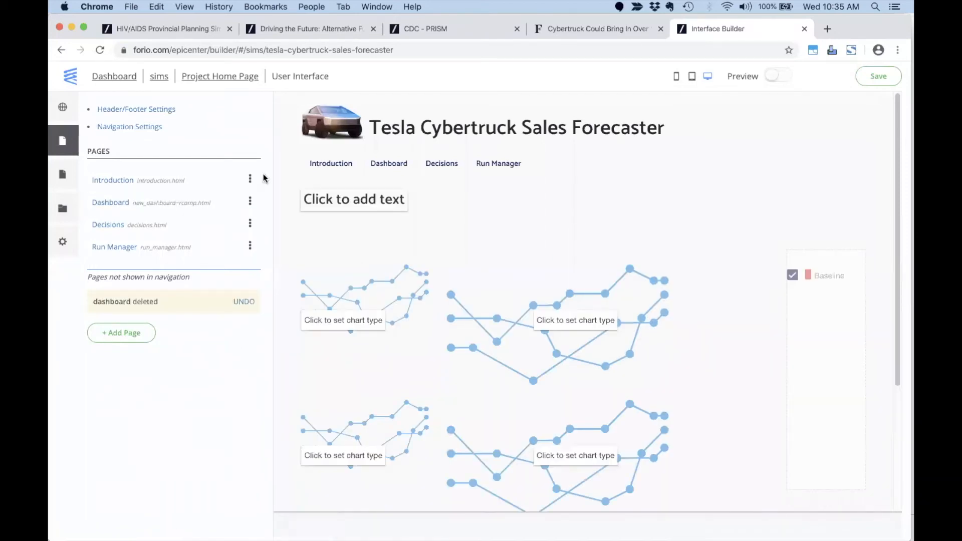
click(143, 203)
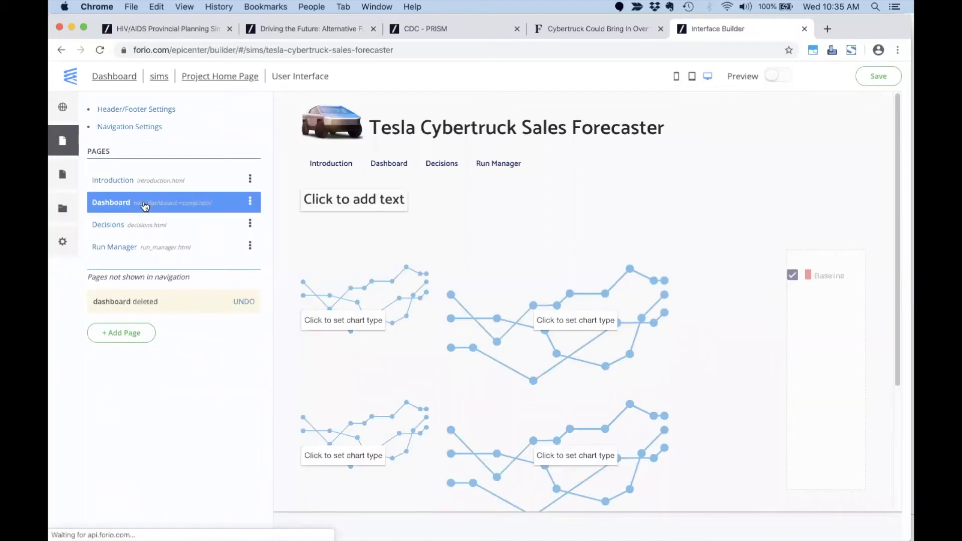
Make the large dashboard chart a line chart titled 'Total Sales'.
click(575, 292)
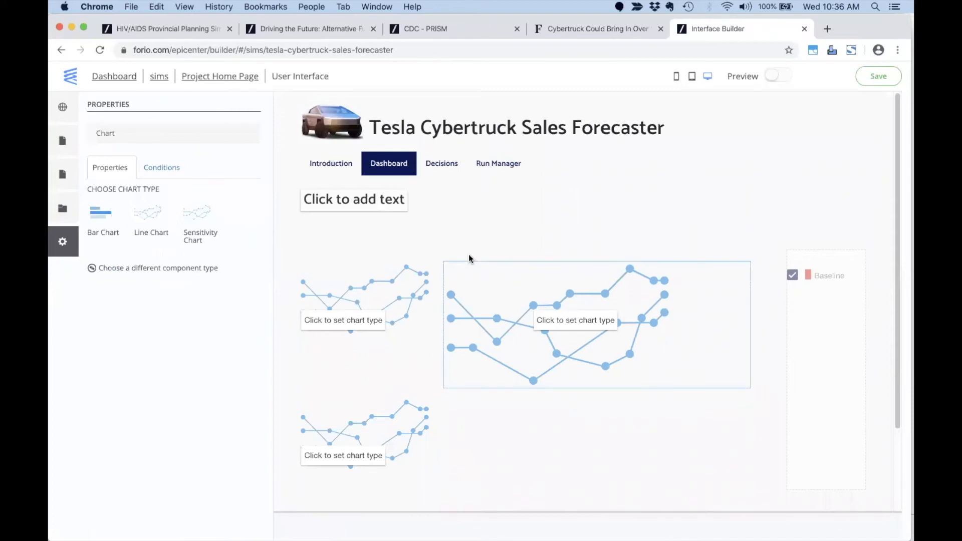
key(super+Tab)
key(super+Tab)
key(super+Tab)
key(super+Tab)
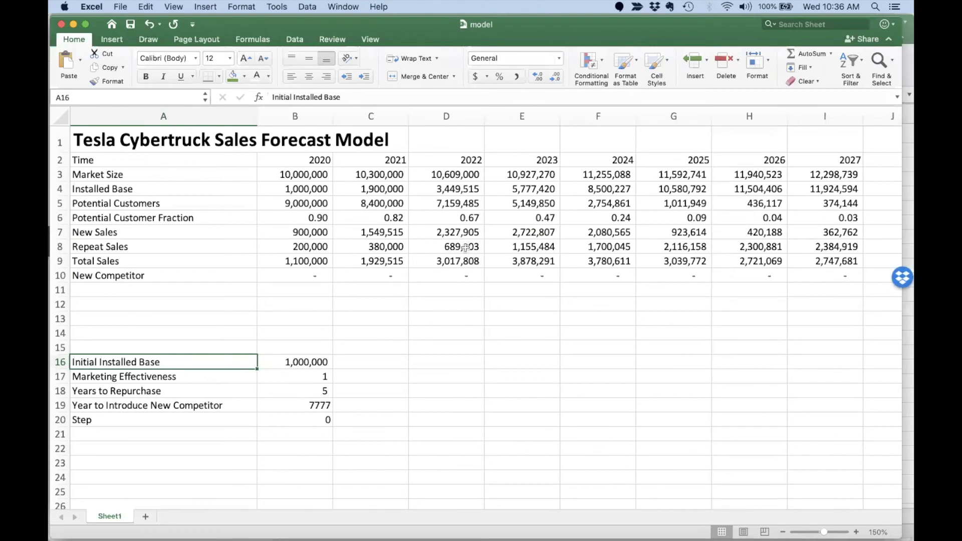
key(super+Tab)
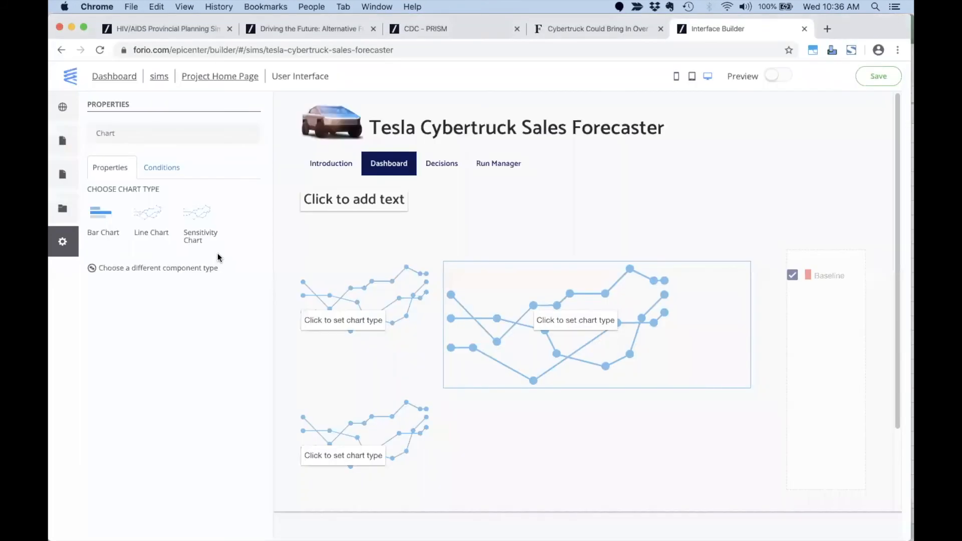
click(144, 224)
double_click(130, 202)
text(Total Sales)
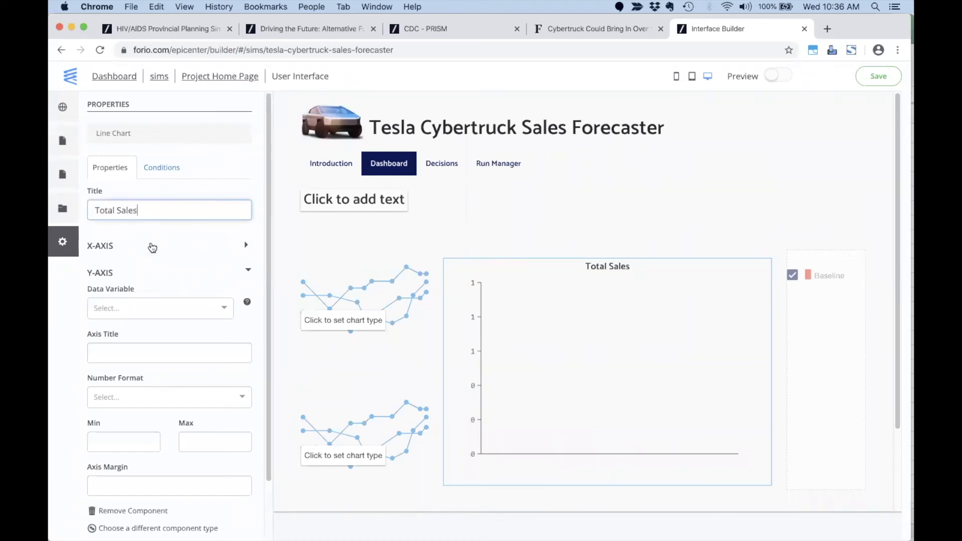
Plot Total_Sales on the chart's Y-axis, covering 2020 to 2027.
click(147, 307)
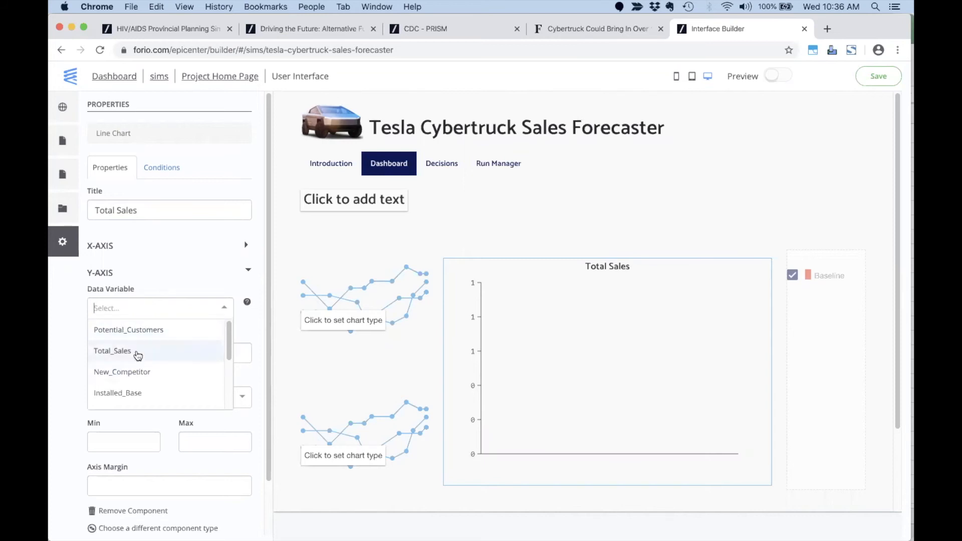
drag(228, 346, 227, 408)
scroll(221, 339, up, 5)
text(t)
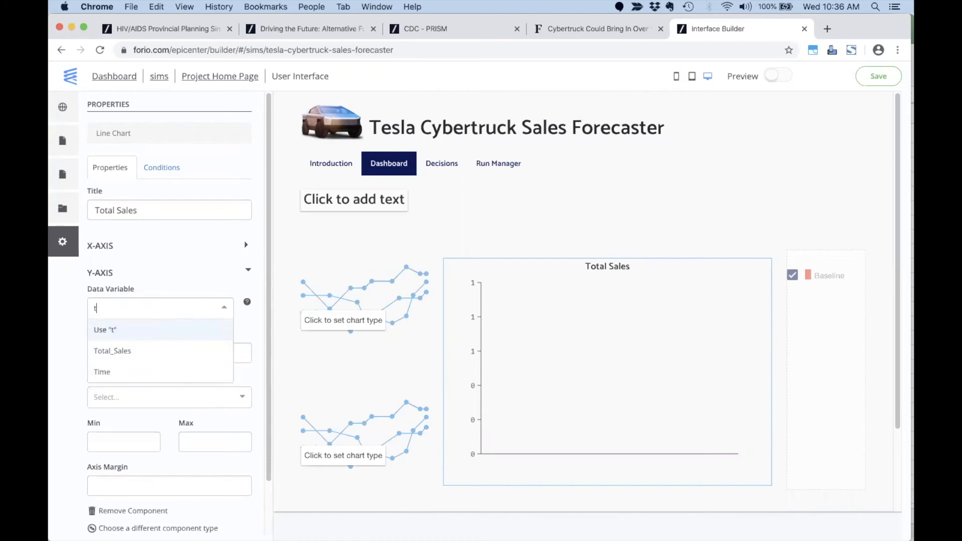
text(ota)
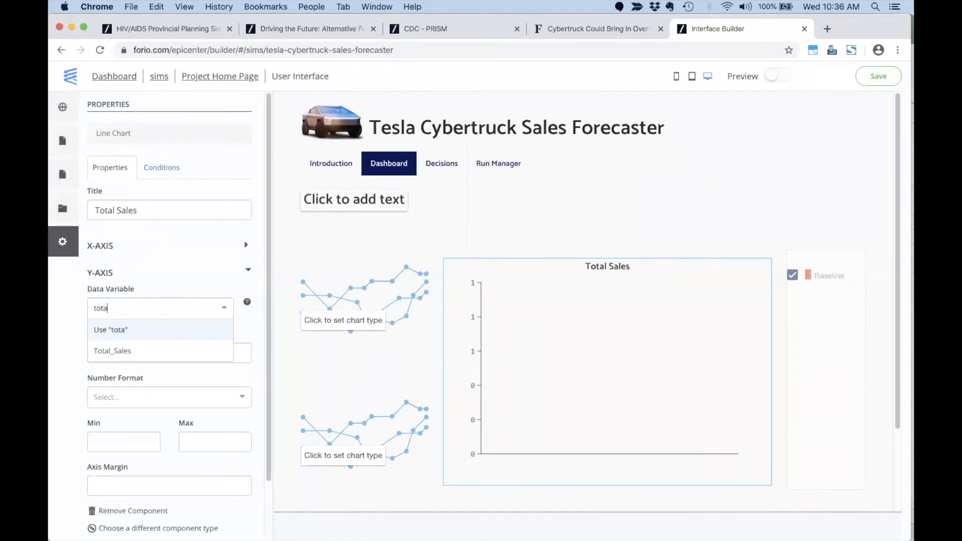
click(154, 352)
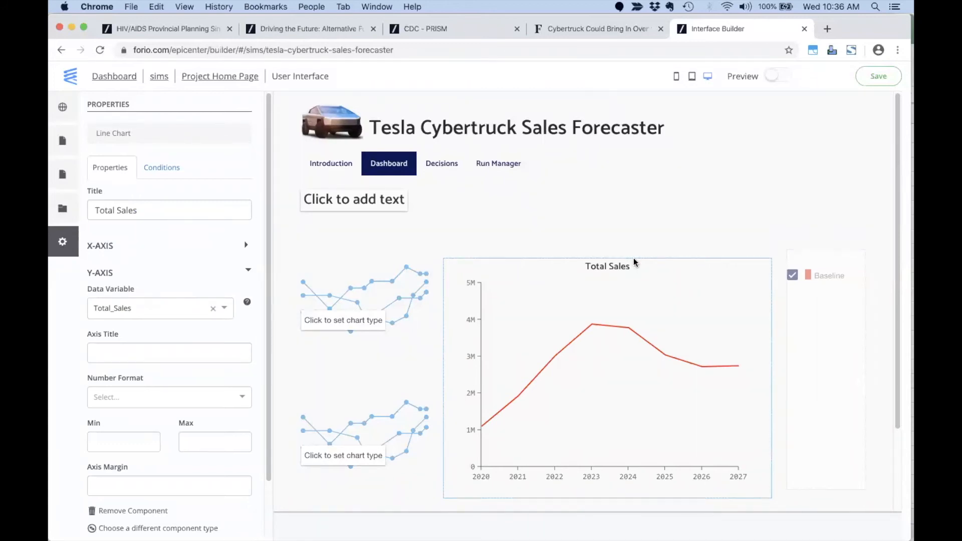
Turn the upper placeholder into a 'Potential Customers' bar chart showing Potential_Customers (374K).
click(375, 290)
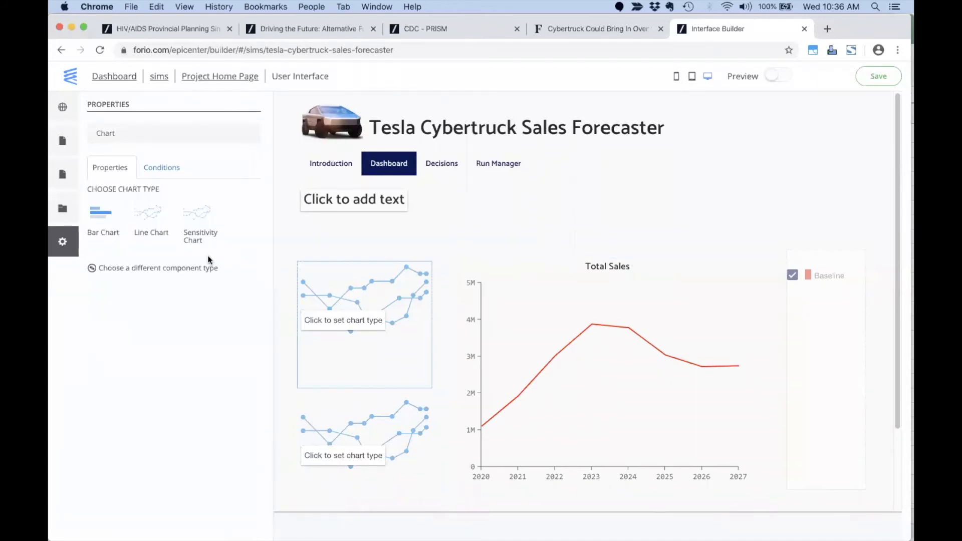
click(98, 211)
double_click(112, 207)
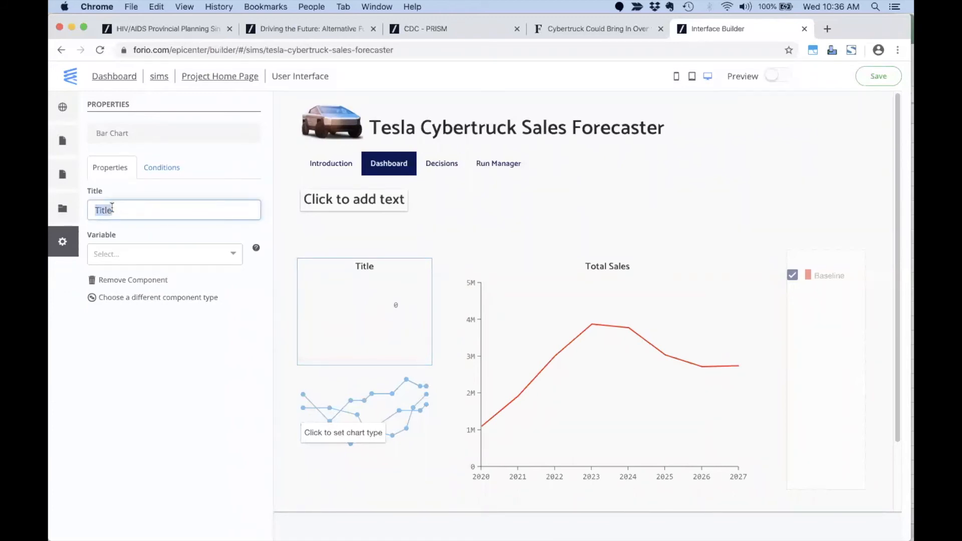
text(Potential Customers)
click(125, 254)
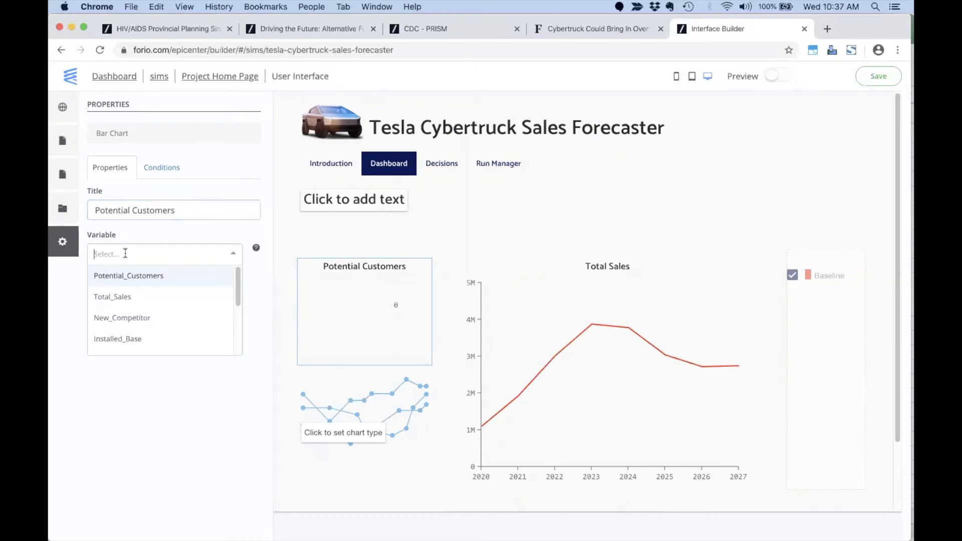
click(132, 276)
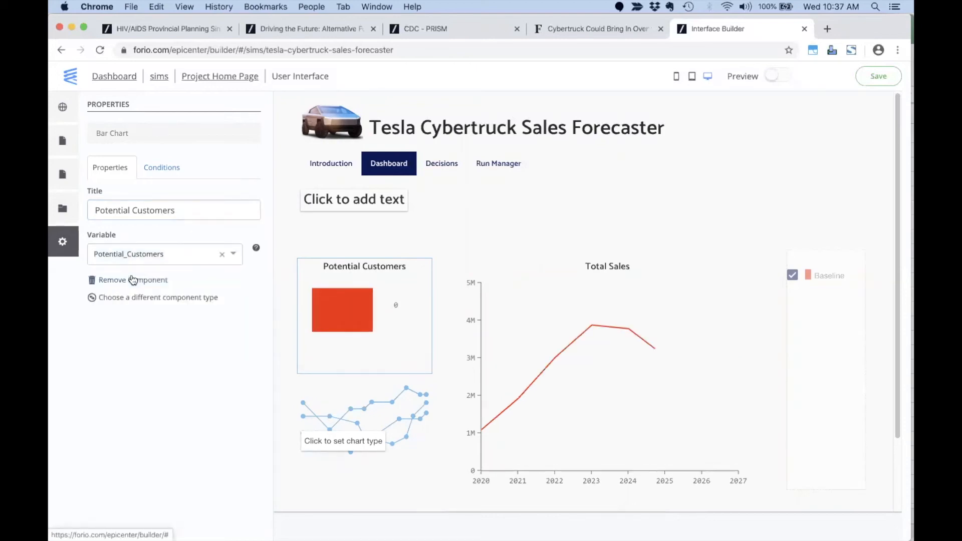
Turn the lower placeholder into an 'Installed Base' bar chart showing Installed_Base (12M).
click(353, 411)
click(108, 215)
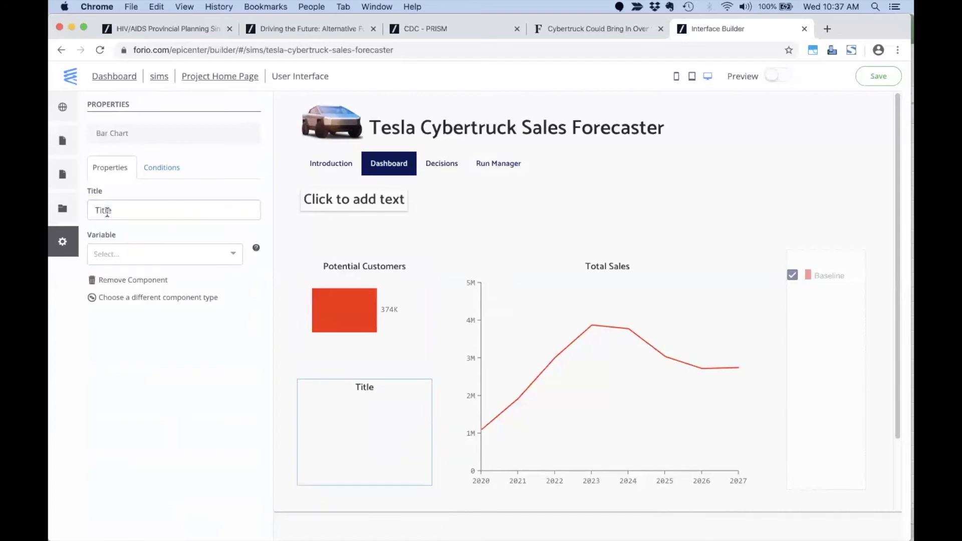
double_click(143, 213)
text(Insta)
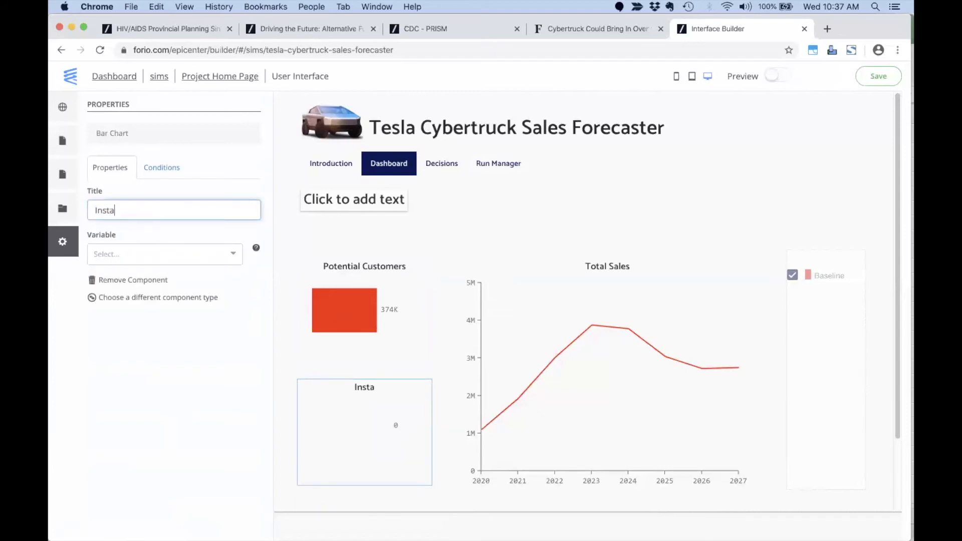
text(lled Base)
click(155, 258)
text(I)
click(134, 297)
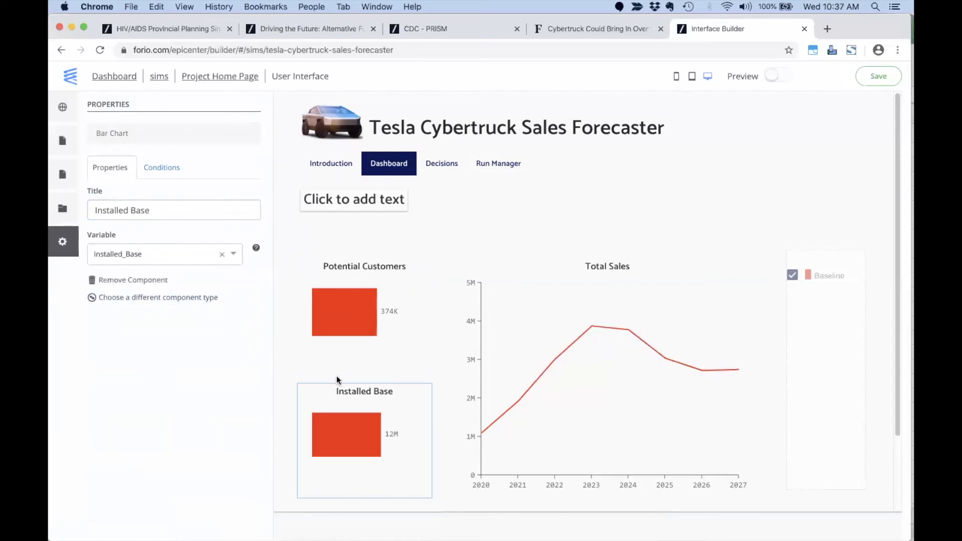
scroll(435, 358, down, 1)
scroll(436, 358, down, 3)
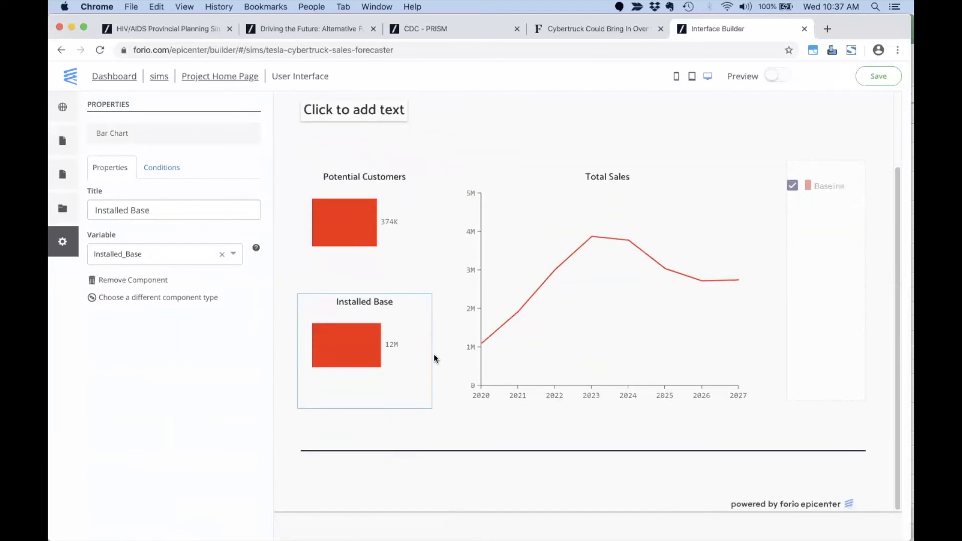
Fill the table below the charts with Total_Sales, formatted with thousands separators.
click(519, 452)
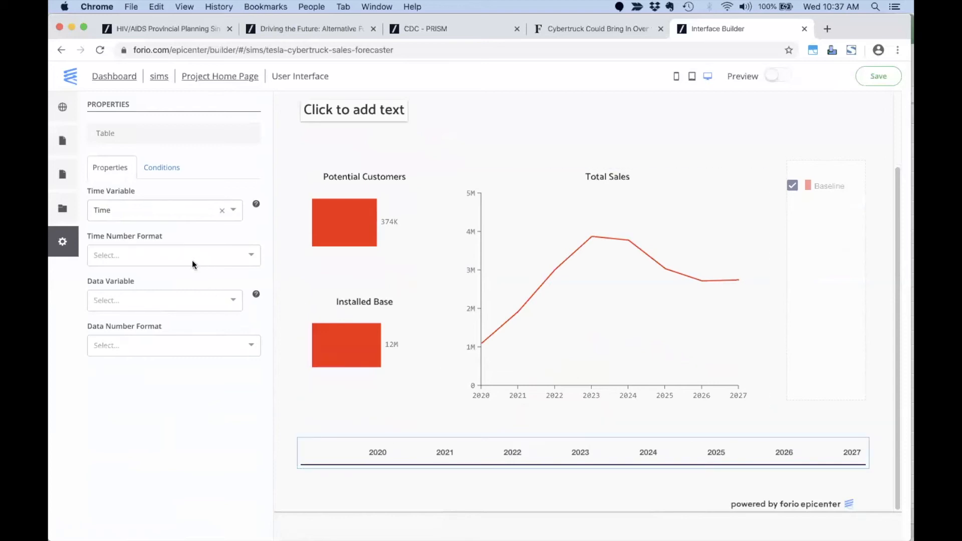
click(179, 300)
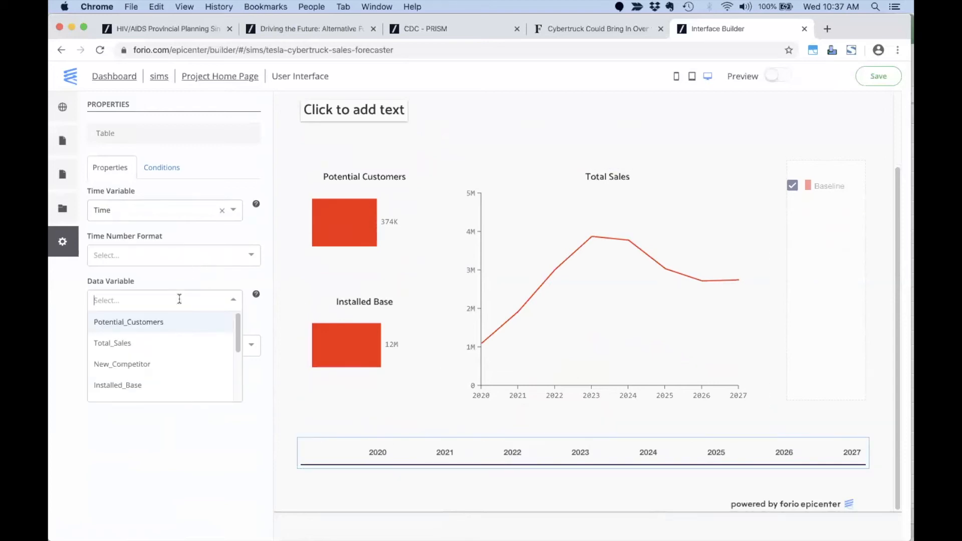
click(134, 343)
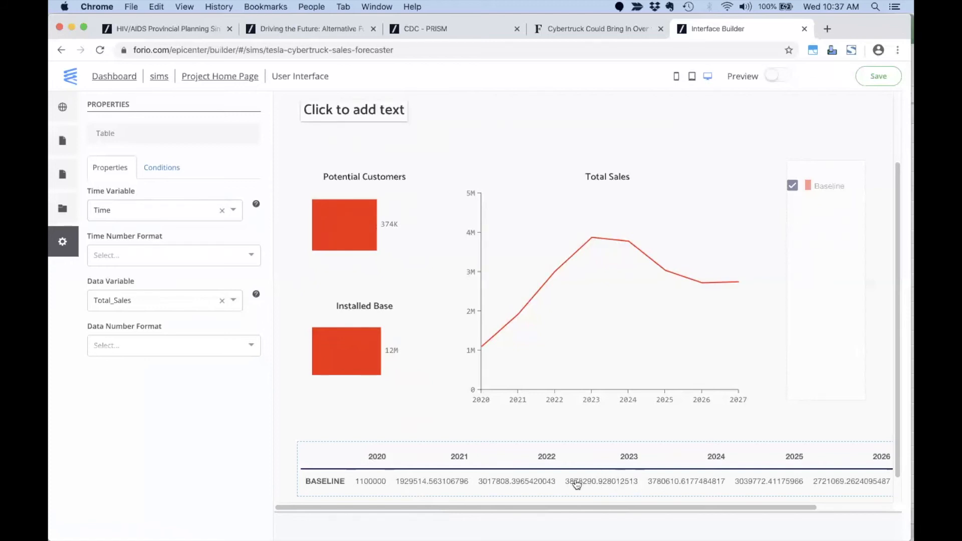
click(222, 347)
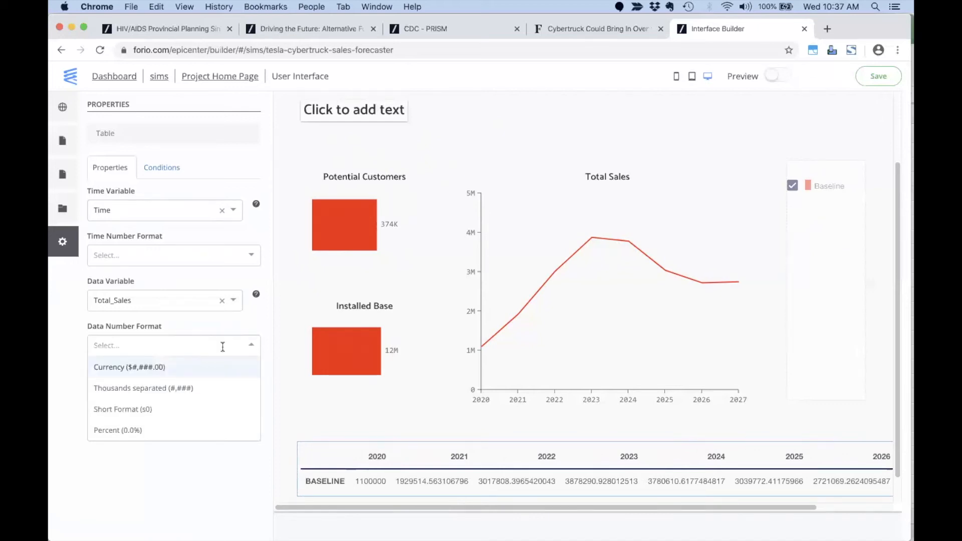
click(197, 389)
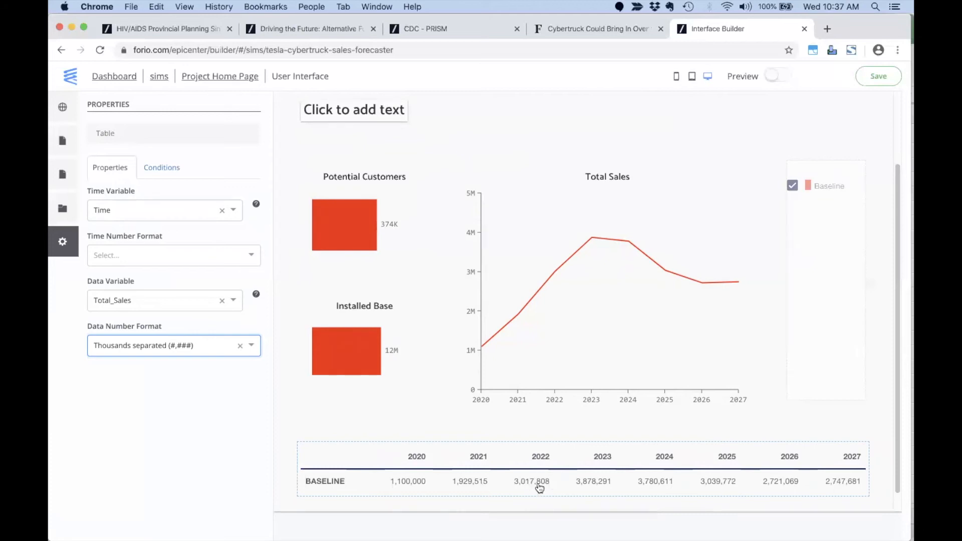
Show the Decisions page layout, then switch to the Excel model.
scroll(424, 401, up, 3)
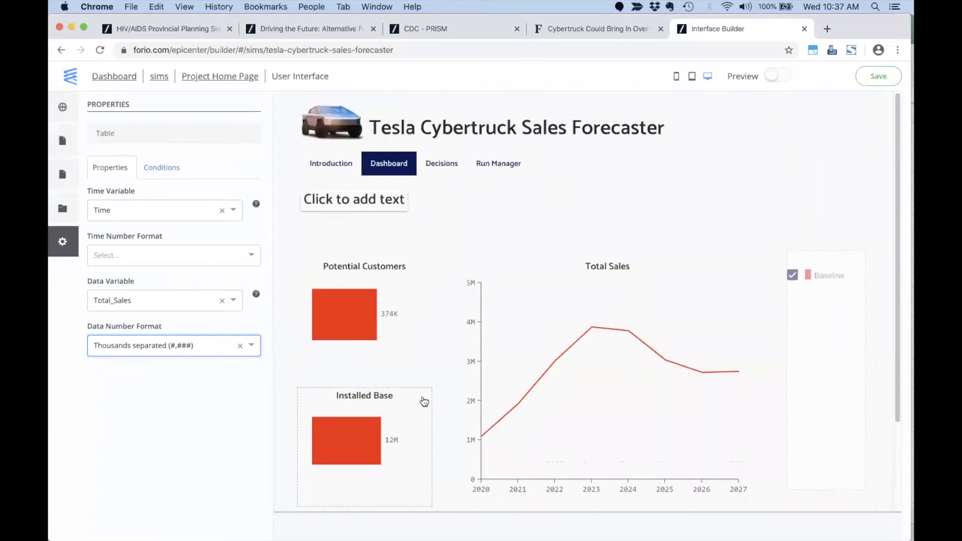
click(440, 164)
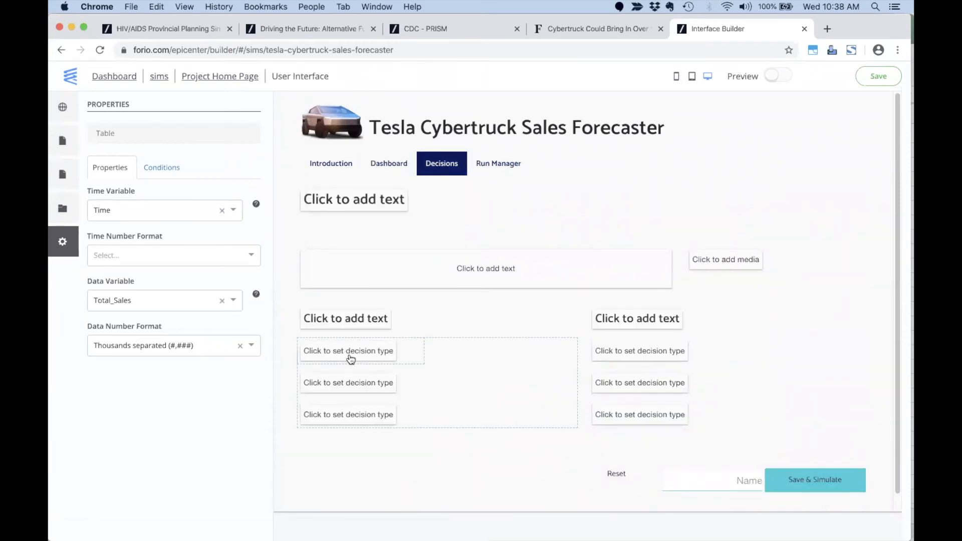
key(super+Tab)
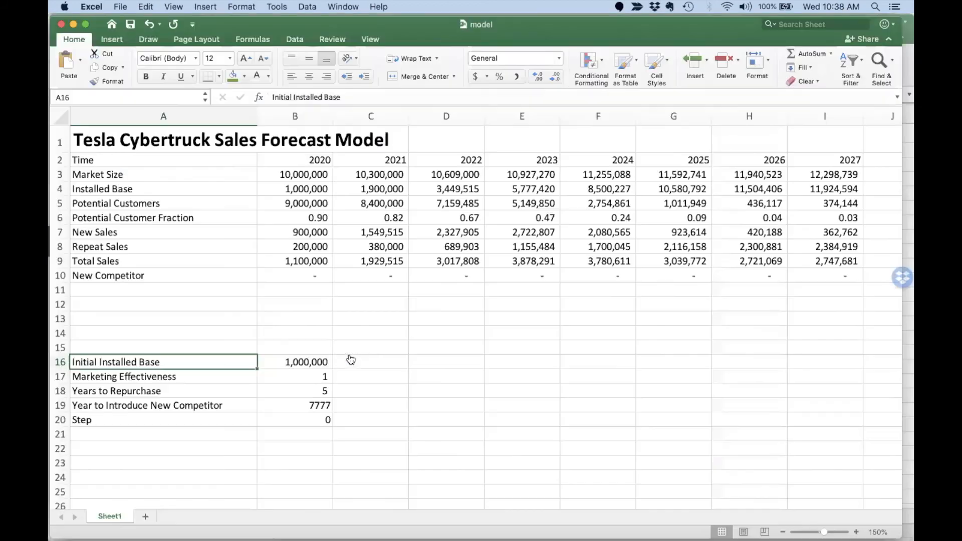
drag(293, 362, 295, 421)
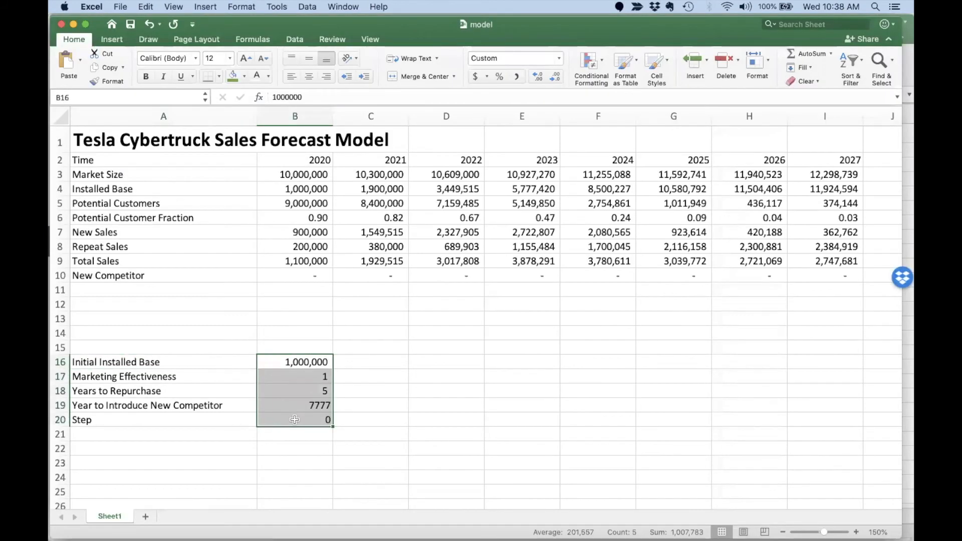
click(293, 359)
drag(293, 359, 294, 404)
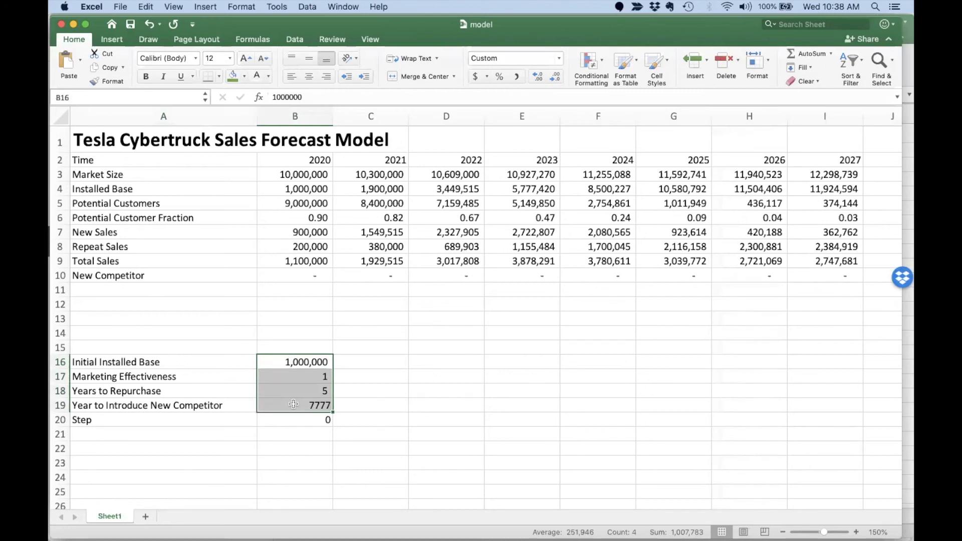
click(297, 361)
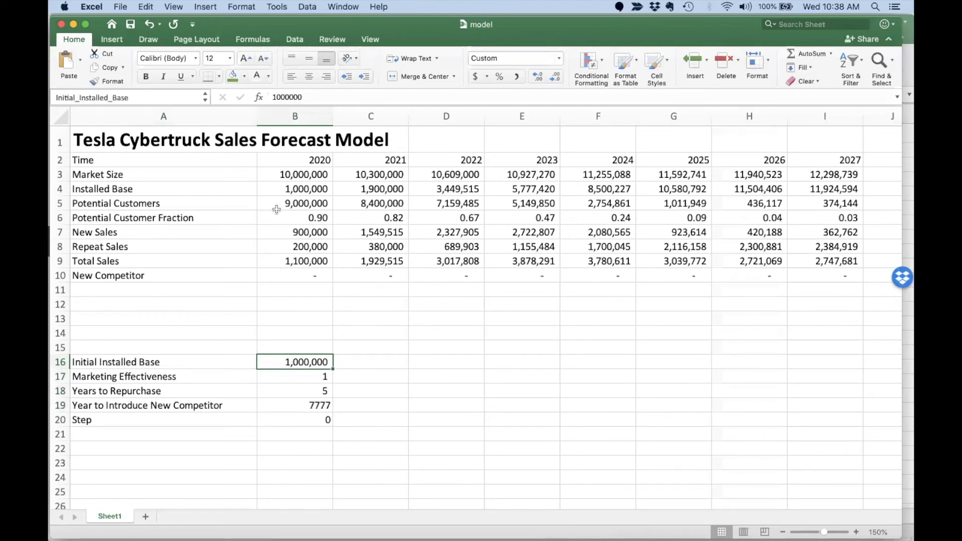
drag(297, 175, 804, 267)
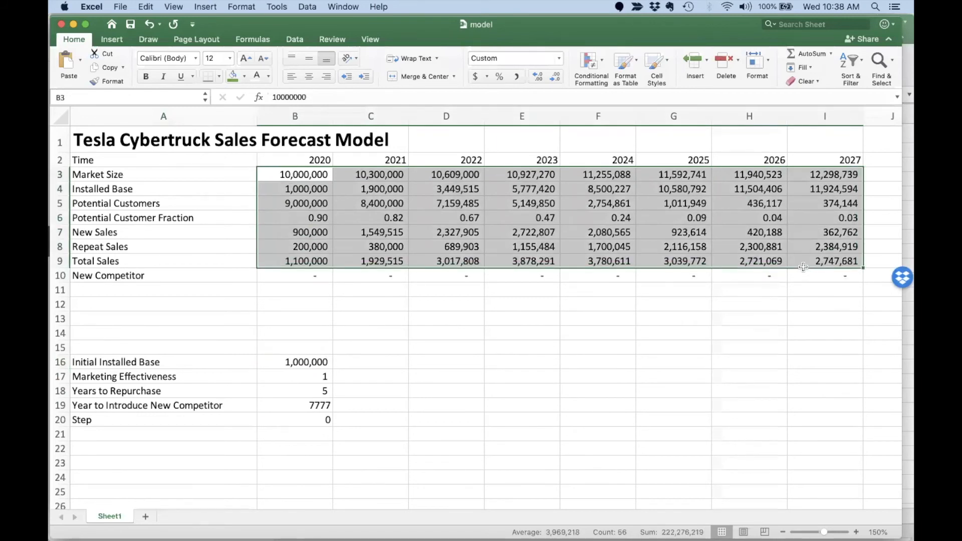
click(313, 375)
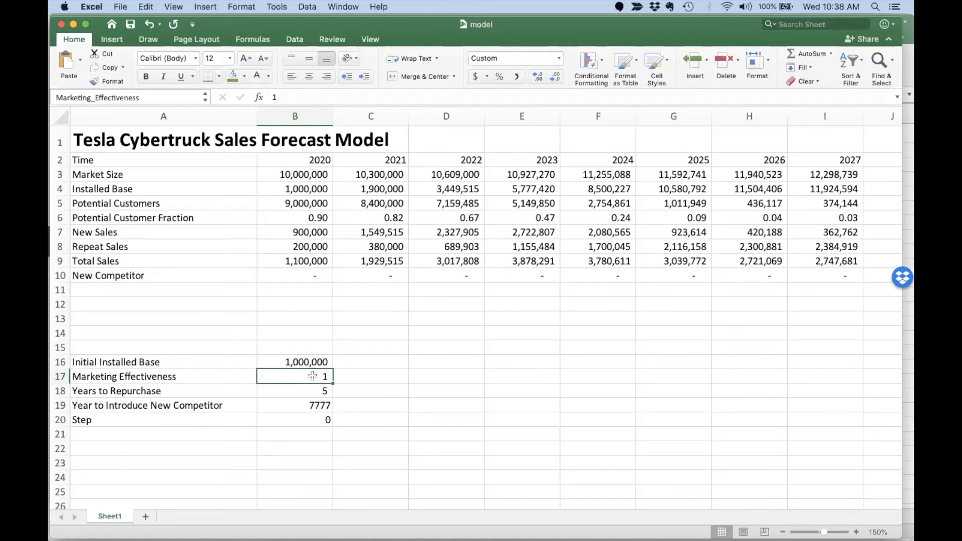
key(super+Tab)
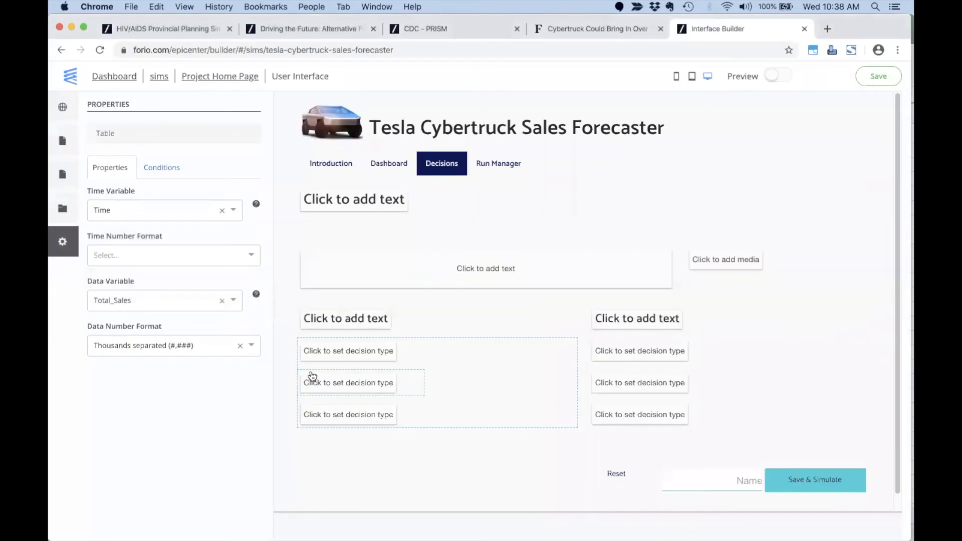
Make the first decision a 'Marketing Effectiveness' slider linked to Marketing_Effectiveness.
click(335, 353)
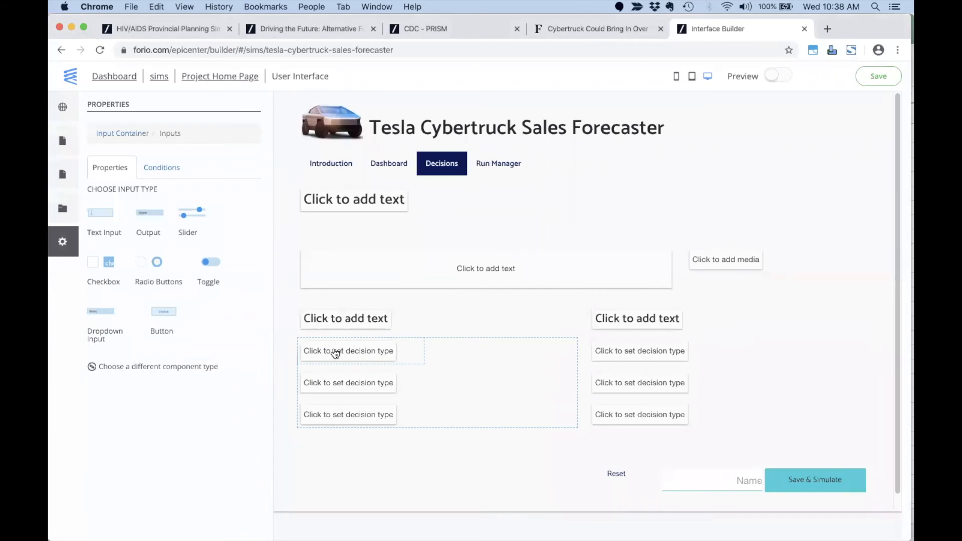
click(190, 218)
double_click(190, 219)
text(Marketing )
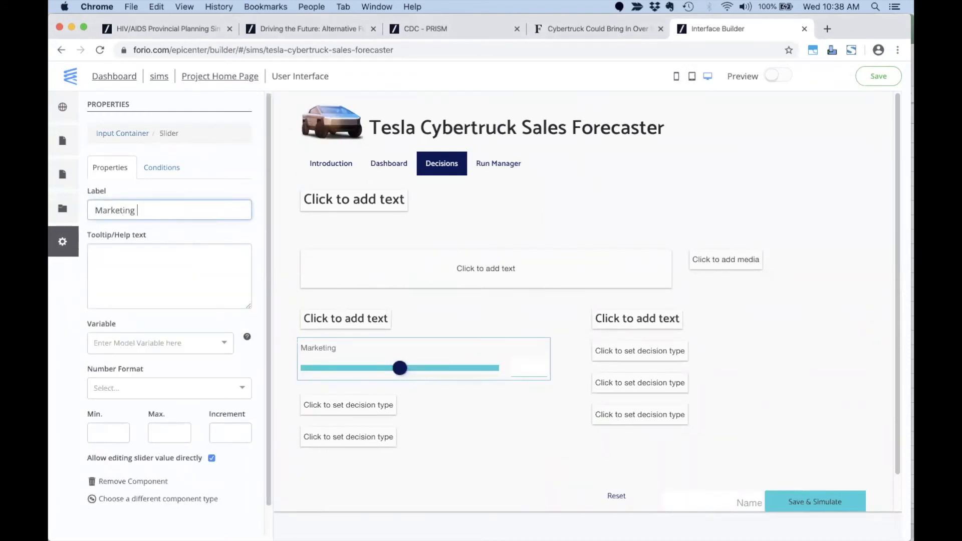
text(Effectiveness)
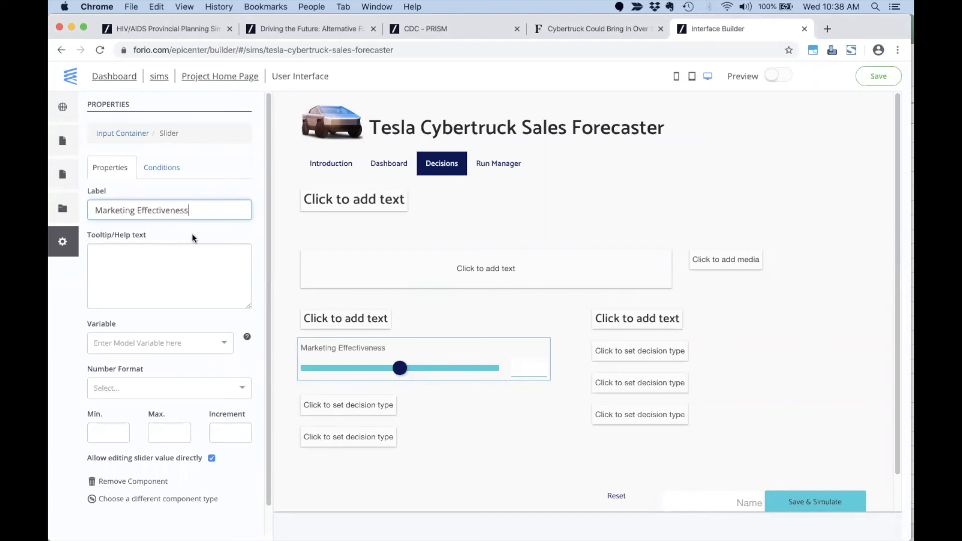
click(160, 342)
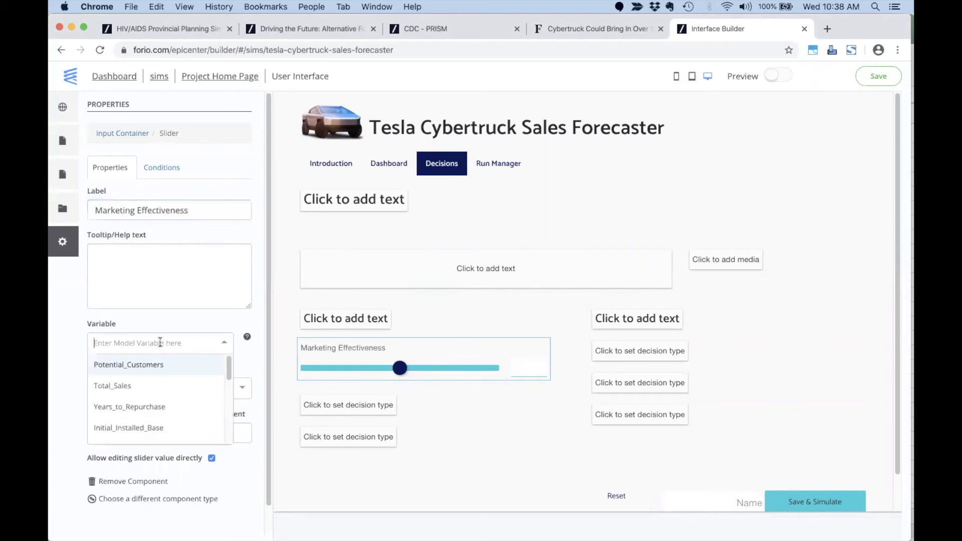
text(mar)
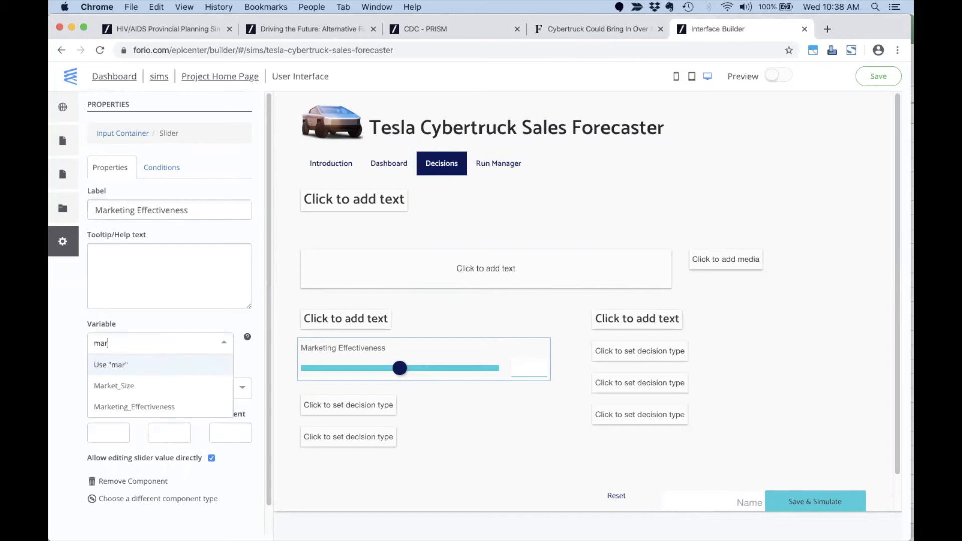
click(160, 407)
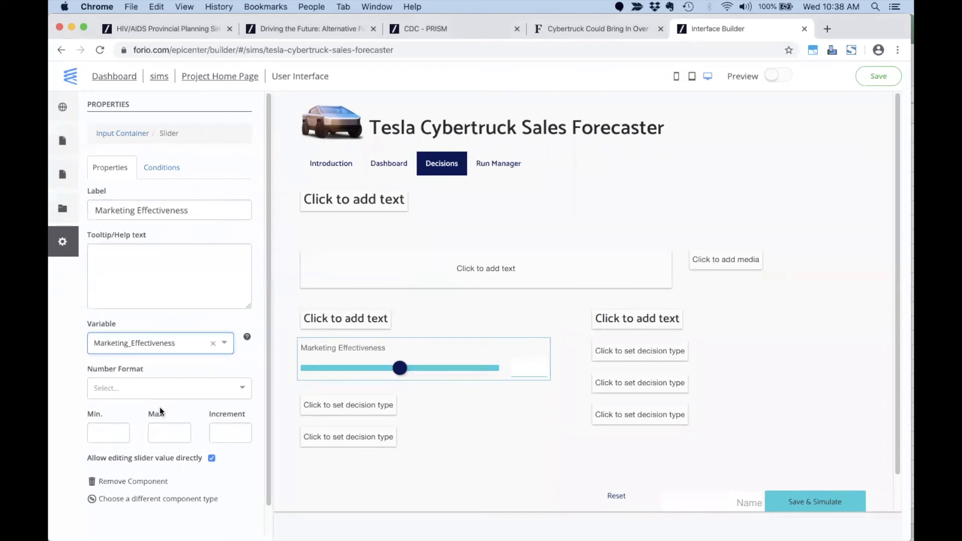
Format the slider as percent with min 0.8, max 1.5 and increment 0.1.
click(206, 387)
click(152, 471)
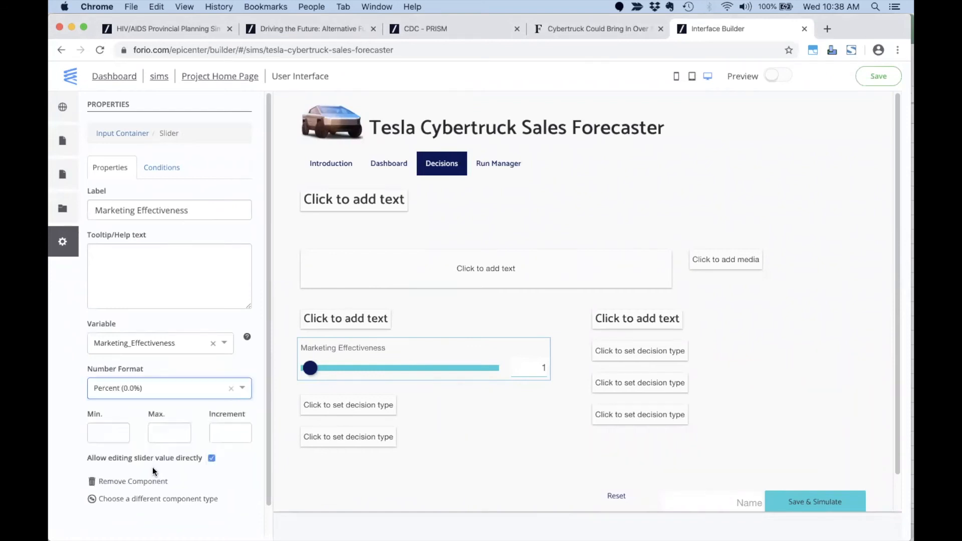
click(114, 433)
text(0.8)
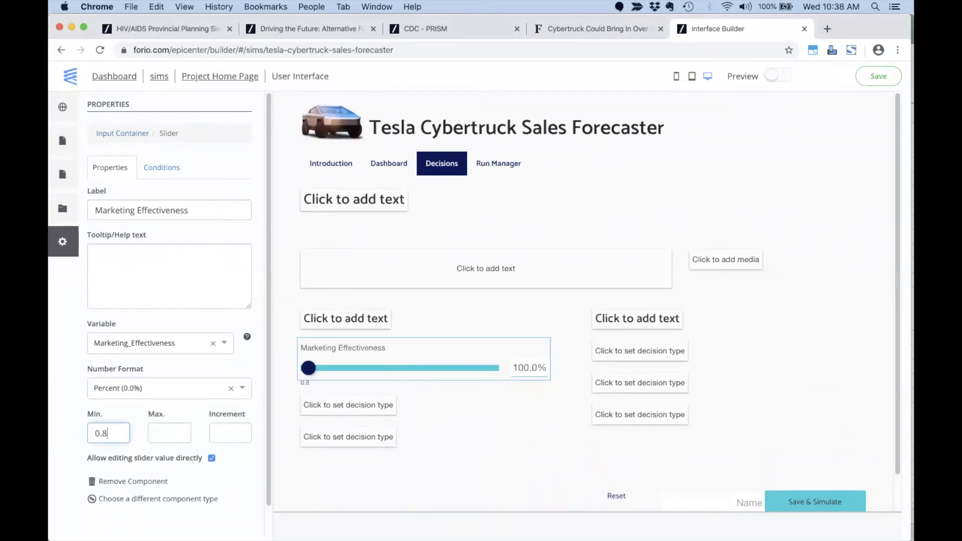
key(Tab)
text(1.5)
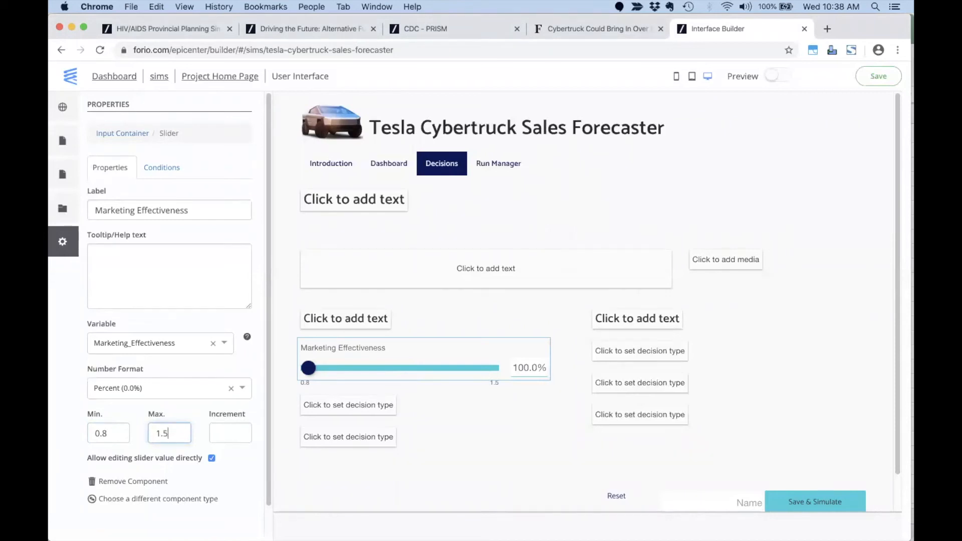
key(Tab)
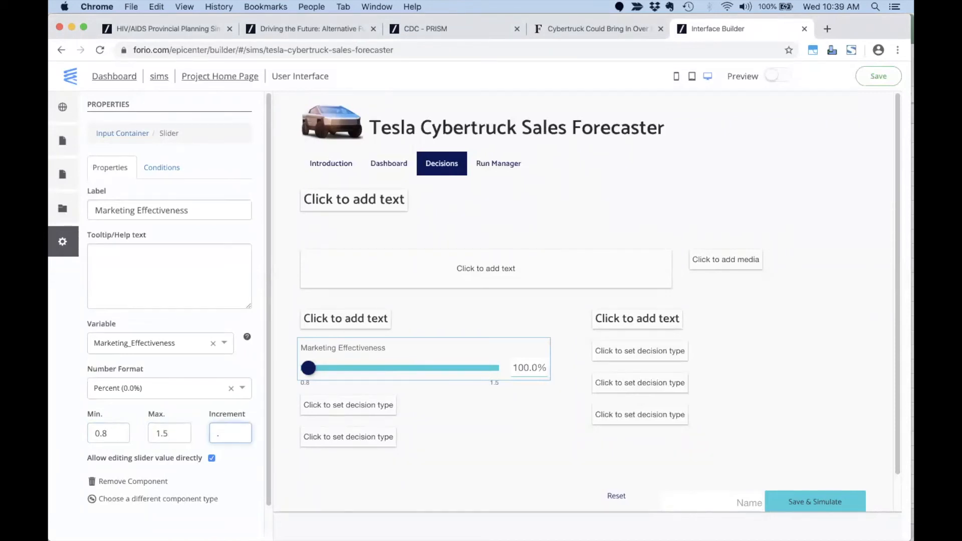
key(Tab)
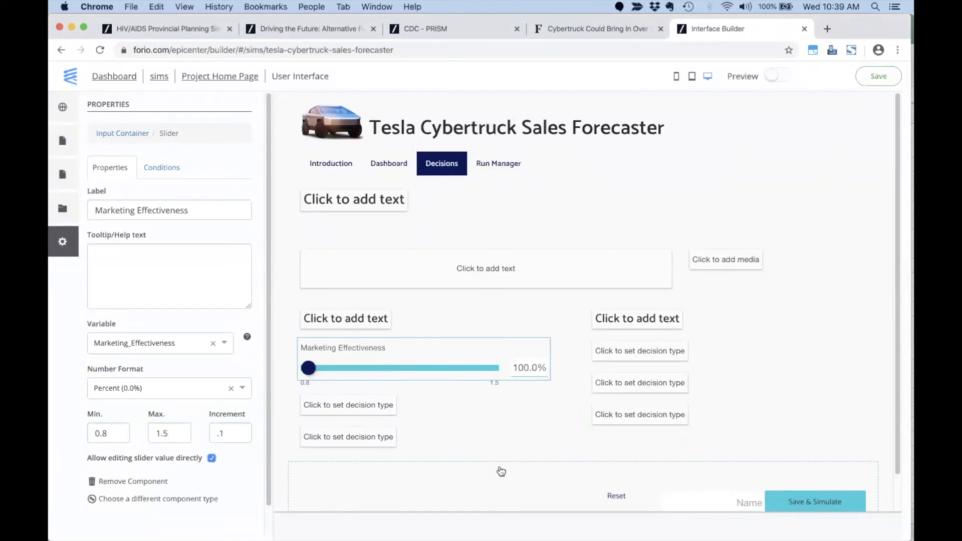
click(500, 438)
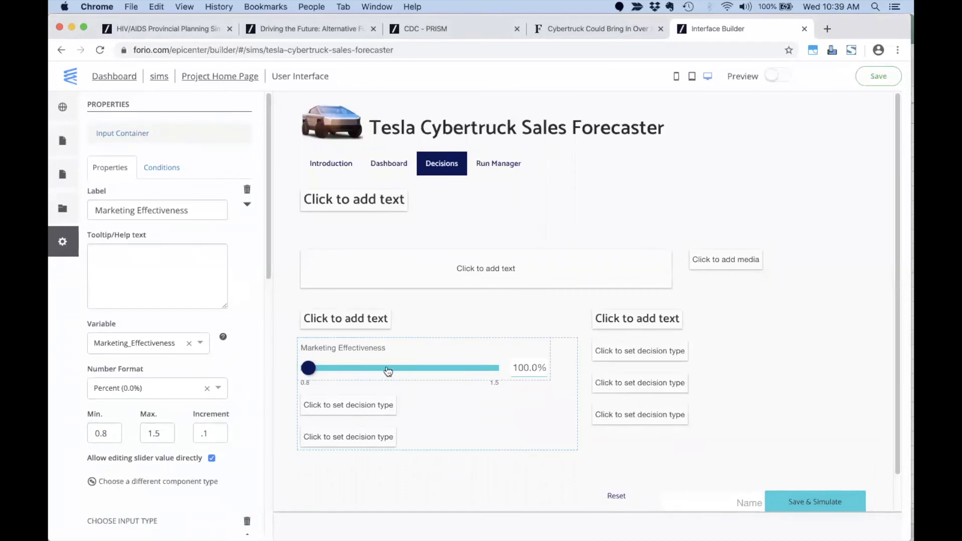
Make the next empty decision a text input labelled 'Years to Repurchase'.
click(332, 408)
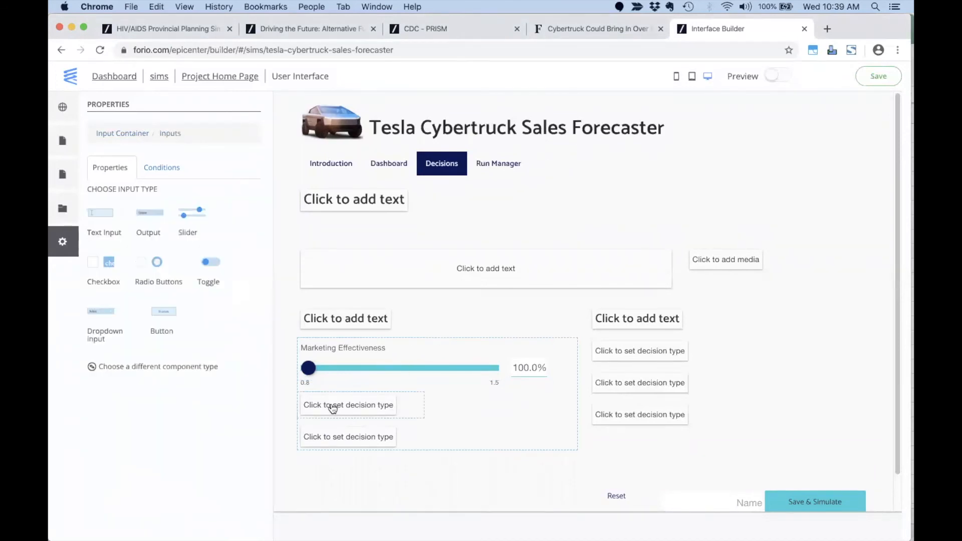
key(super+Tab)
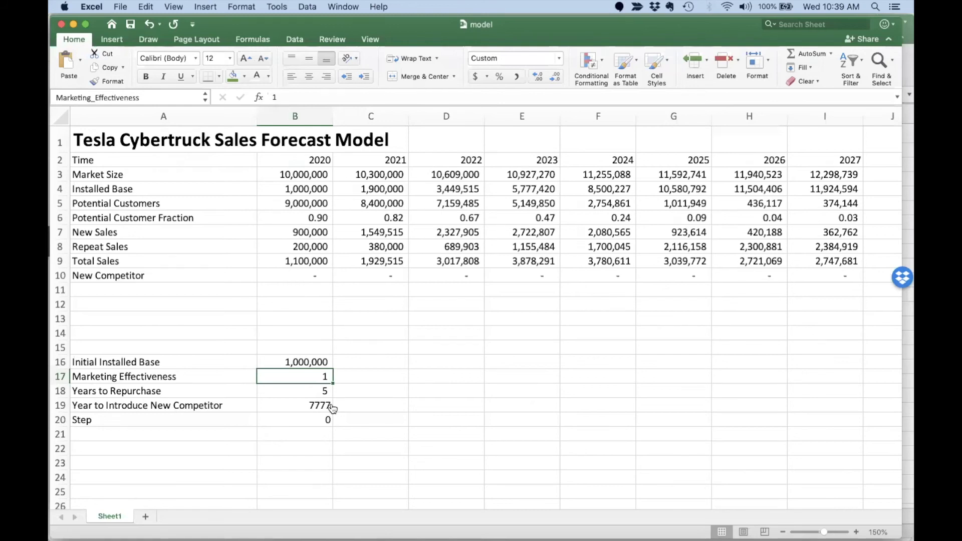
key(super+Tab)
click(95, 215)
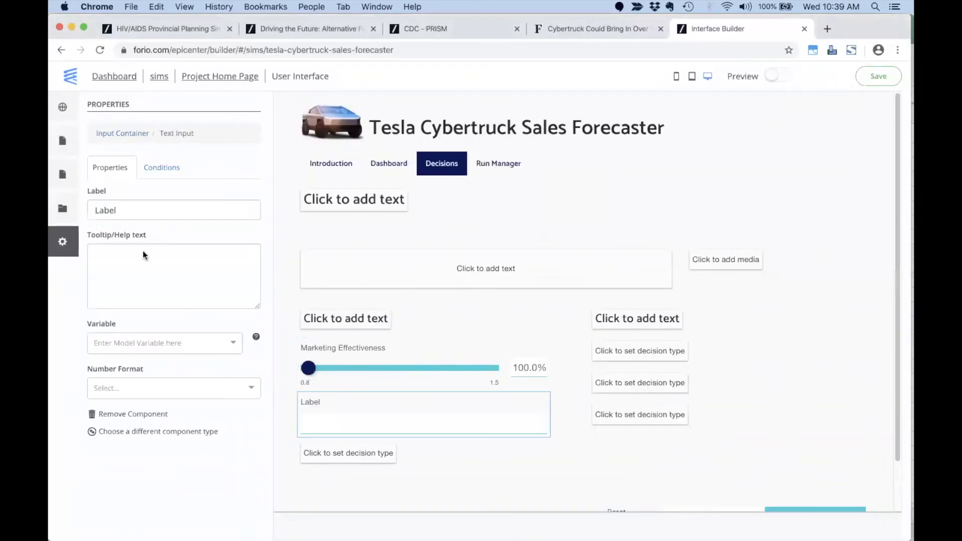
double_click(144, 209)
text(Years to Repur)
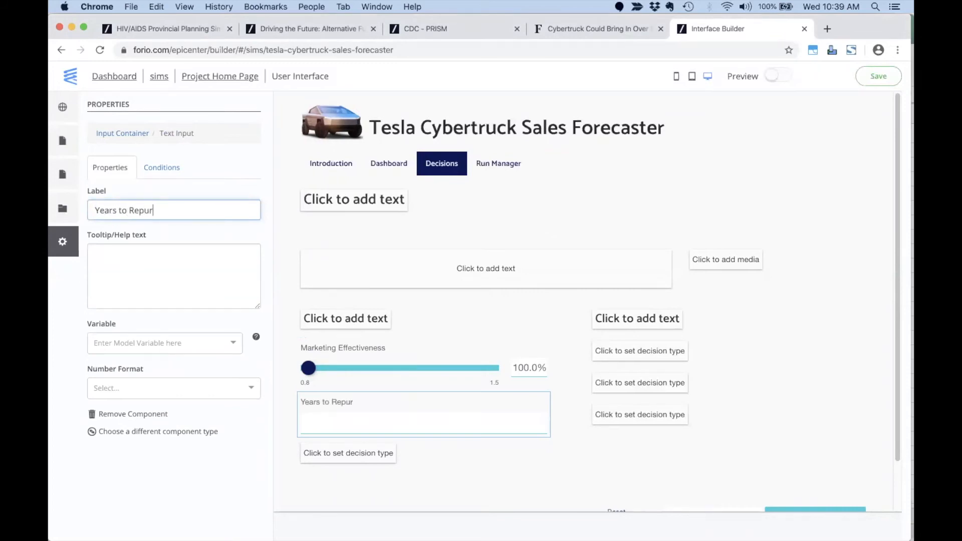
text(chase)
Link it to Years_to_Repurchase with thousands-separated format, showing 5.
click(157, 346)
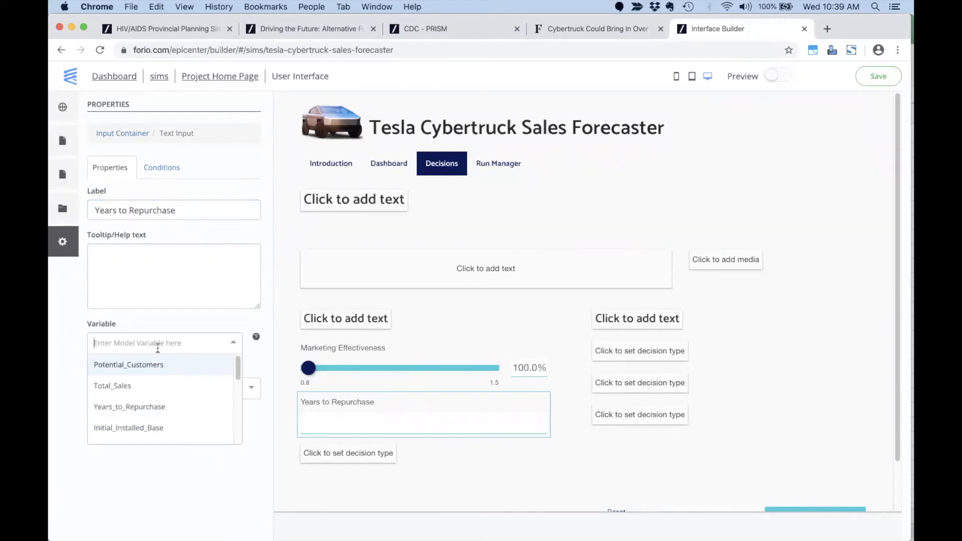
click(142, 407)
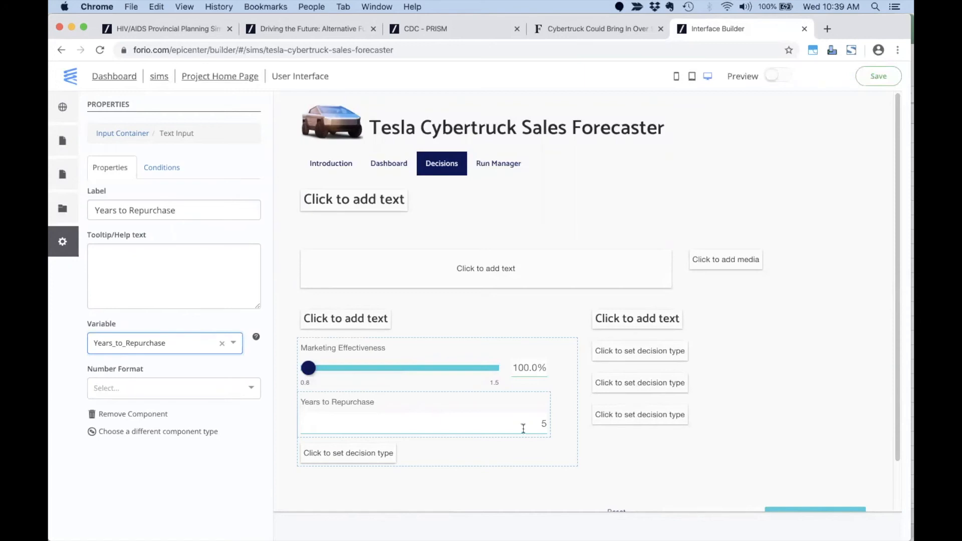
click(221, 390)
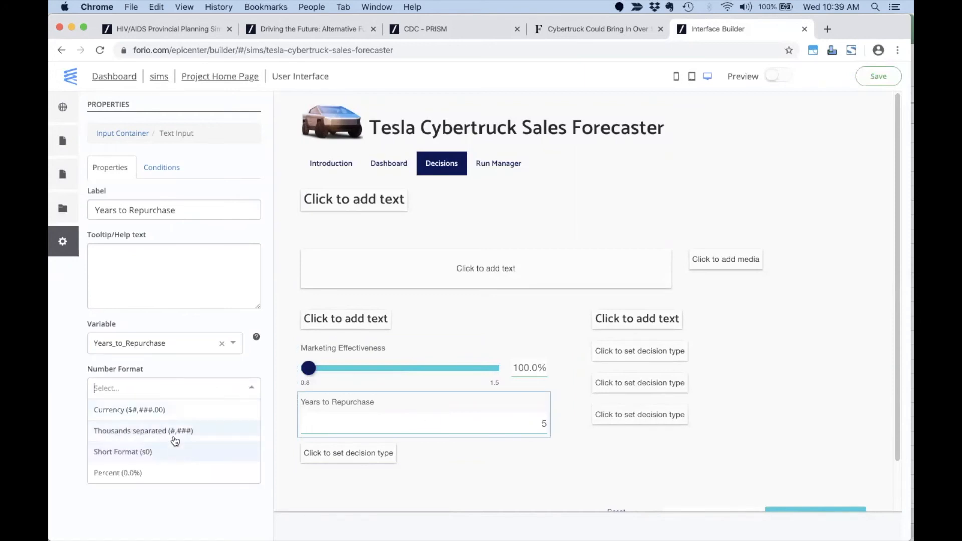
click(200, 431)
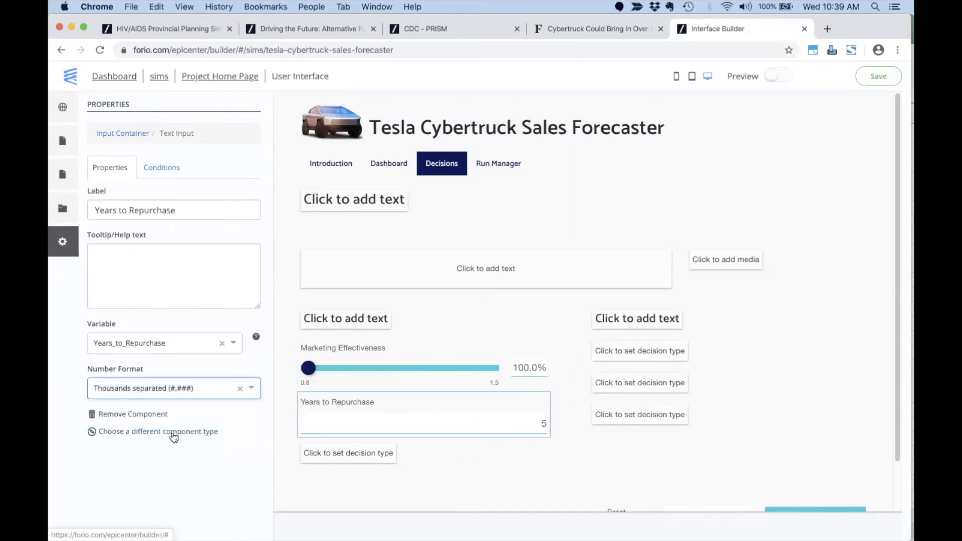
click(366, 455)
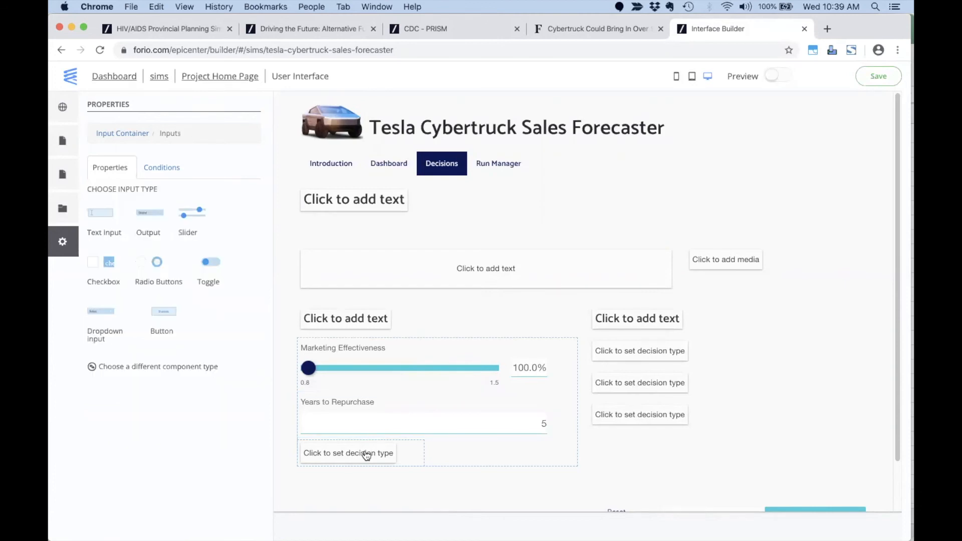
key(super+Tab)
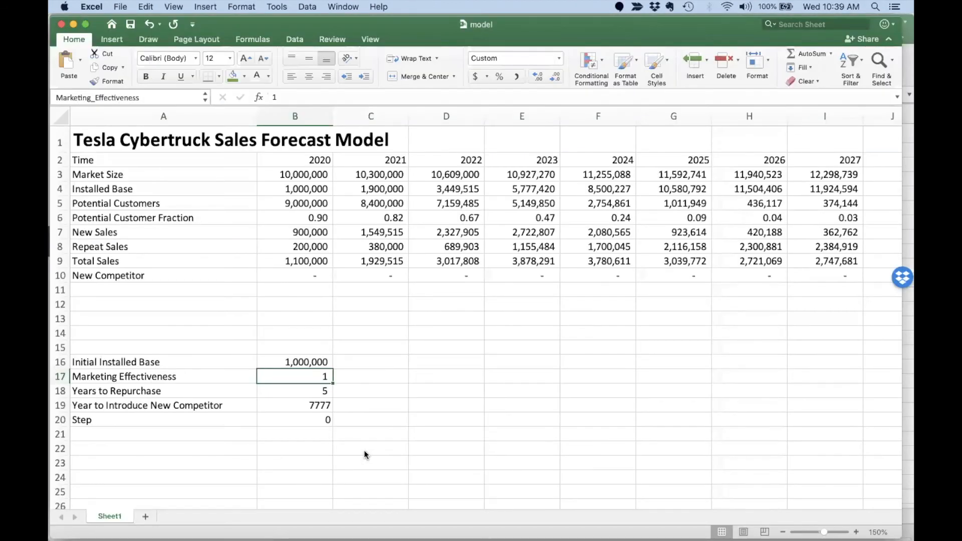
Test competitor year 2023 in B19, check the E10 formula, then restore 7777.
click(284, 407)
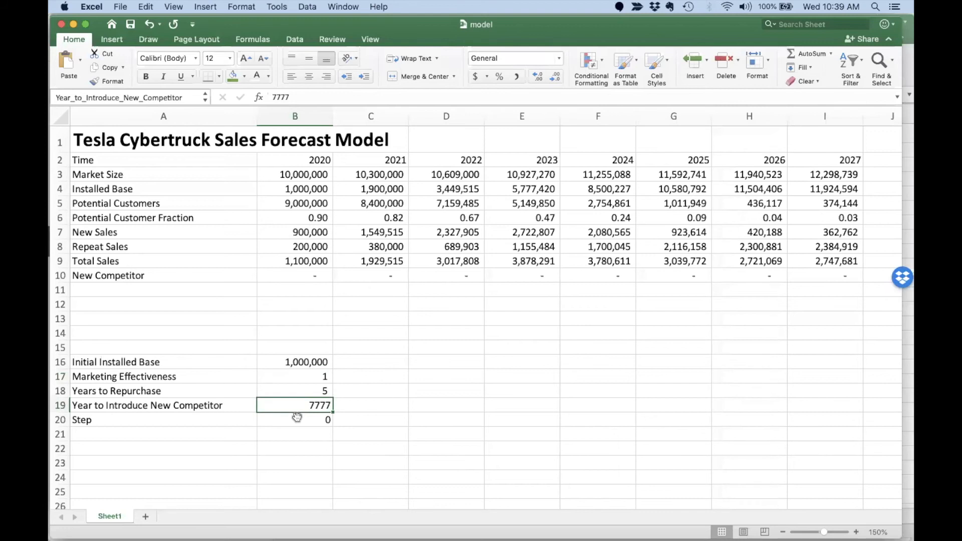
text(2023)
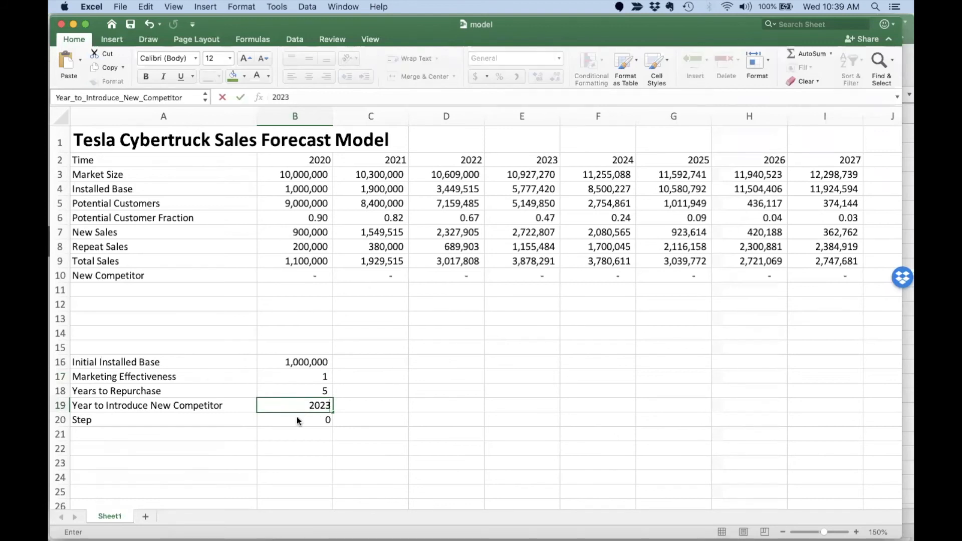
key(Return)
click(515, 279)
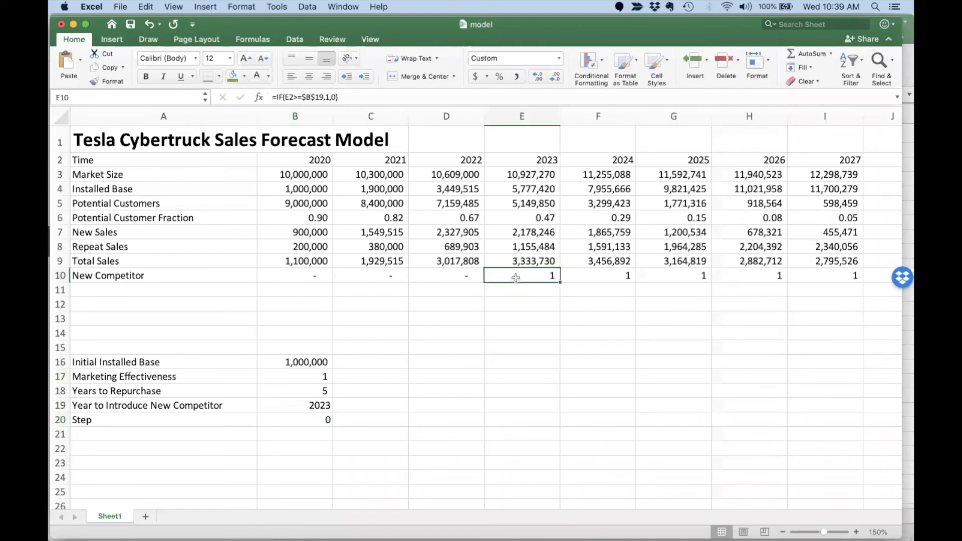
click(317, 405)
text(7777)
key(Return)
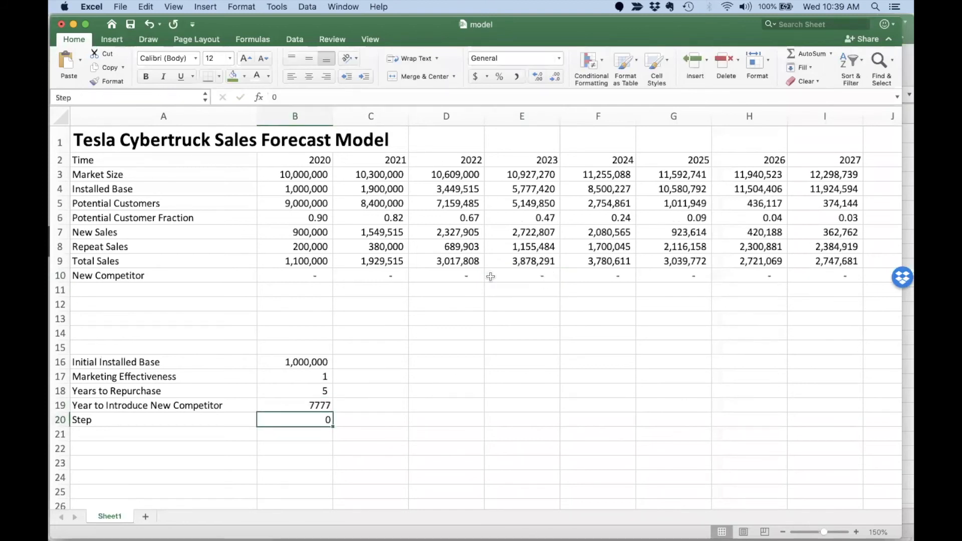
key(super+Tab)
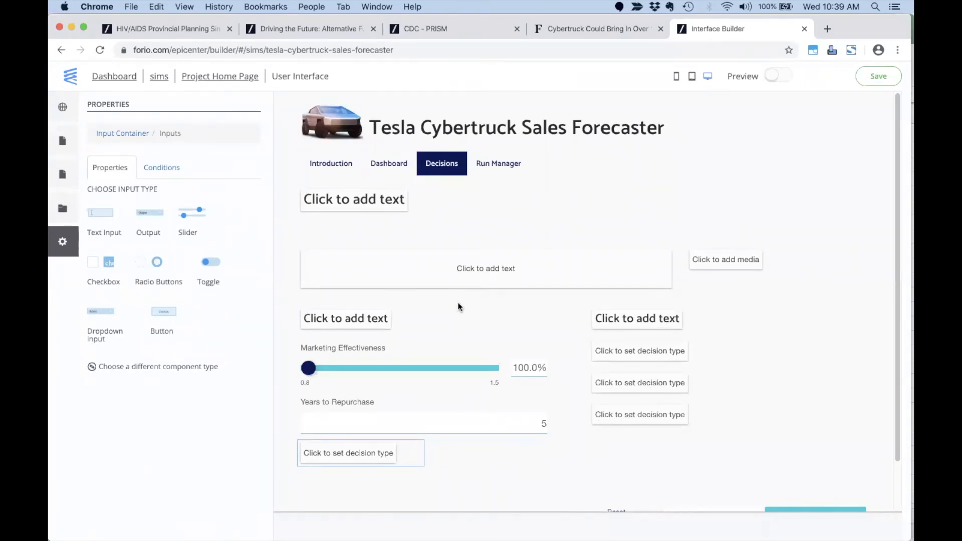
Make a 'New Competitor Introduction Year' dropdown linked to Year_to_Introduce_New_Competitor.
click(103, 308)
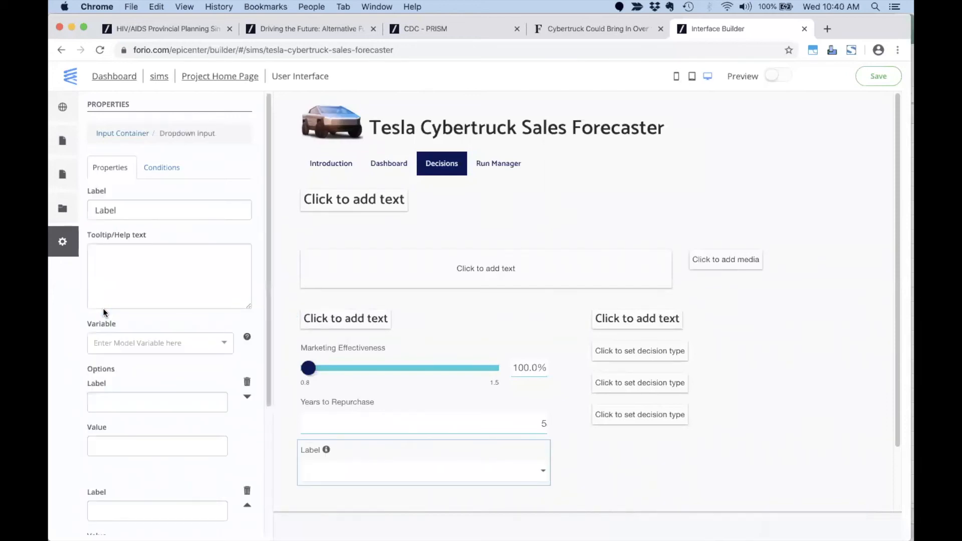
double_click(133, 209)
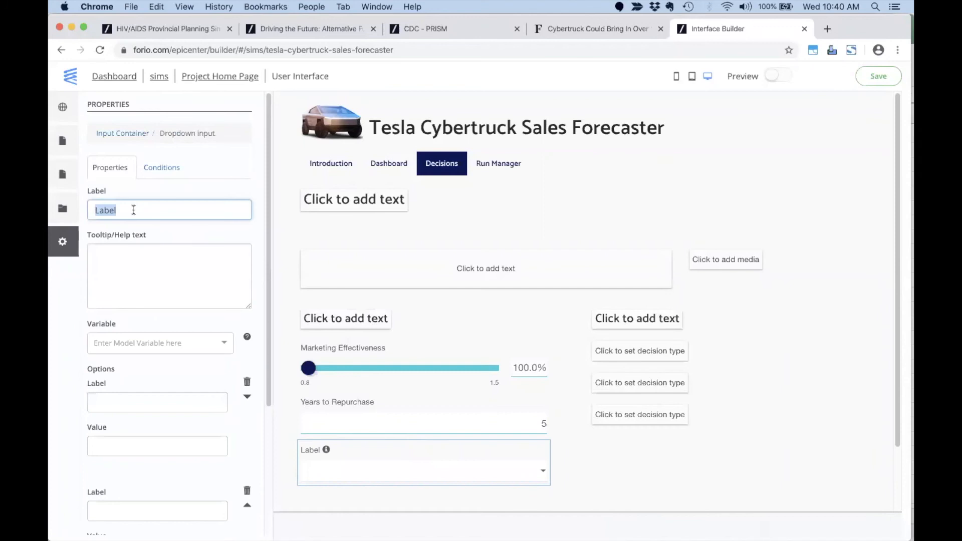
key(super+Tab)
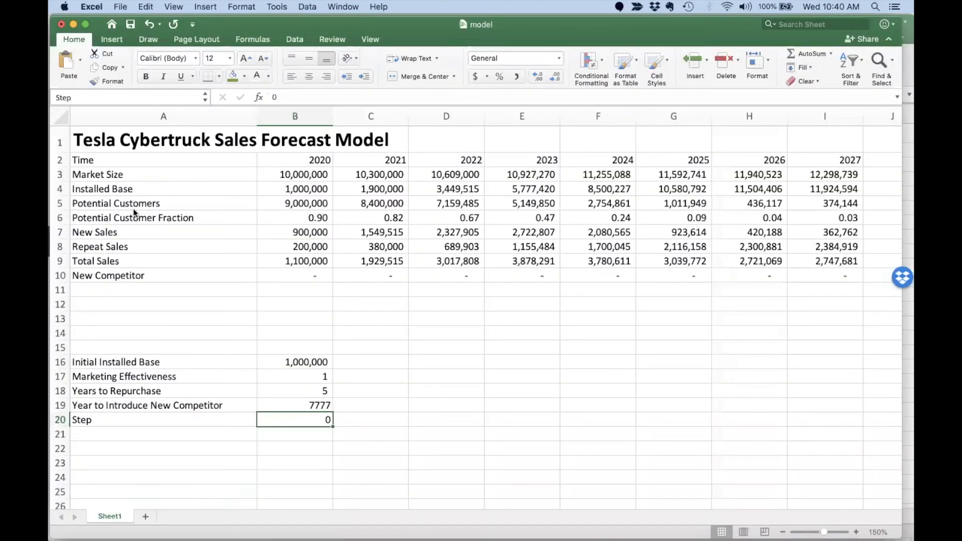
key(super+Tab)
key(super+Tab)
key(super+Tab)
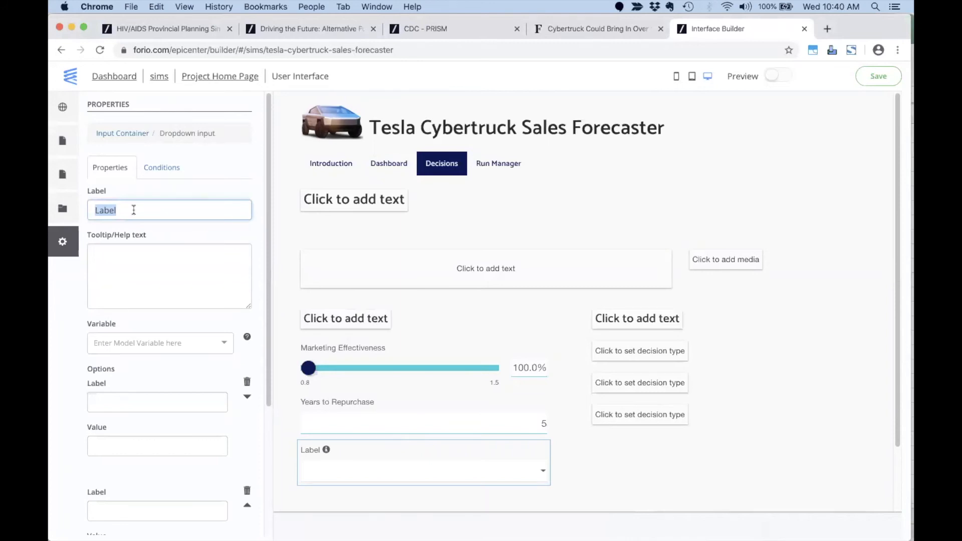
text(New Competitor )
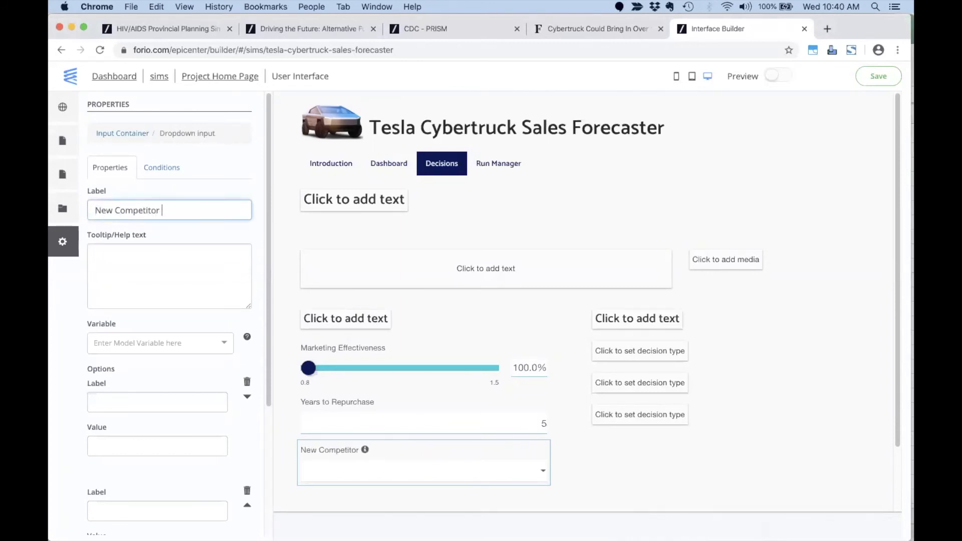
text(Introduction Year)
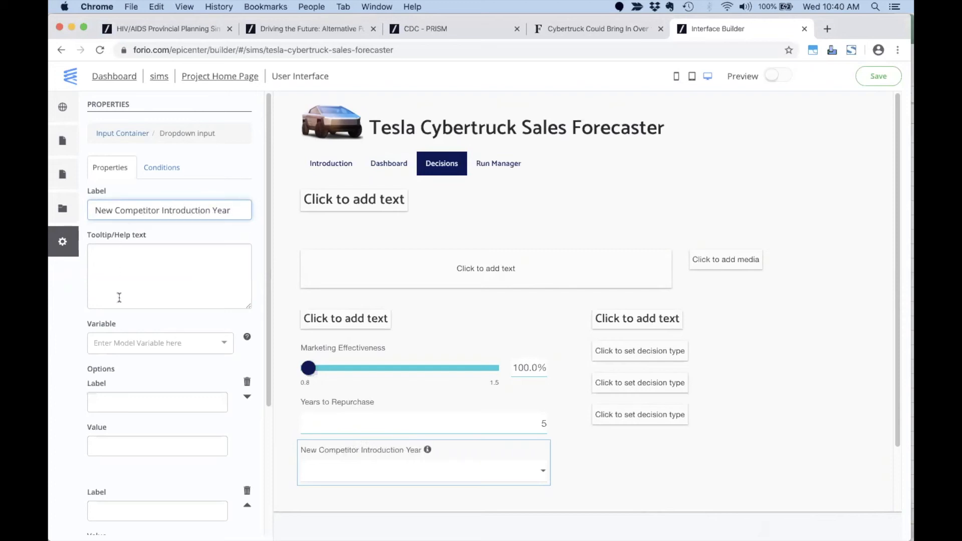
click(136, 343)
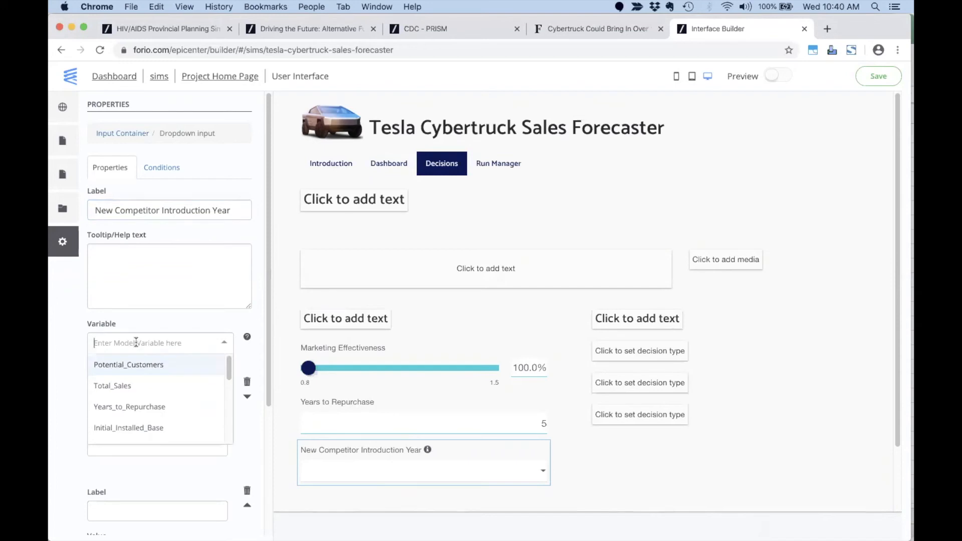
text(year)
click(153, 406)
Add dropdown options 2022 and 2023, each with matching label and value.
click(137, 399)
key(super+Tab)
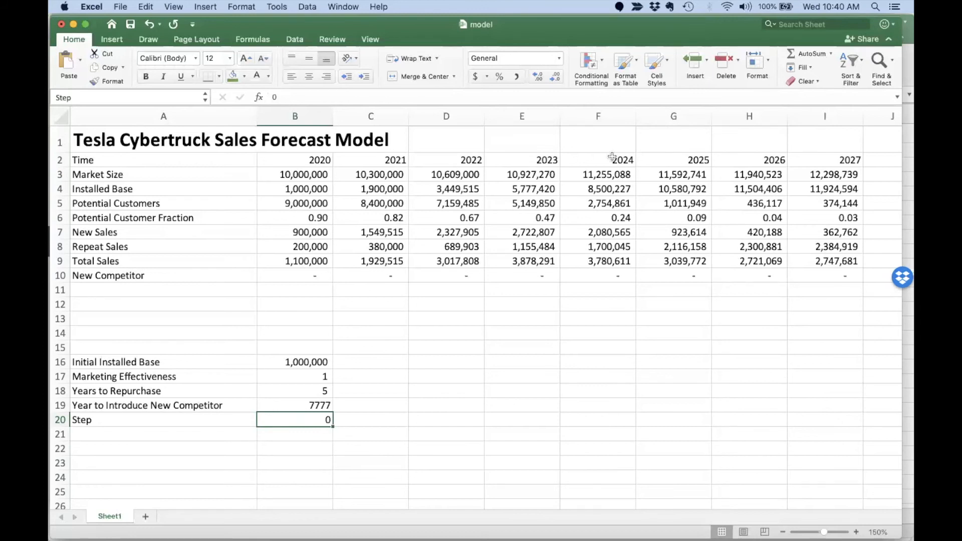
key(super+Tab)
text(2022)
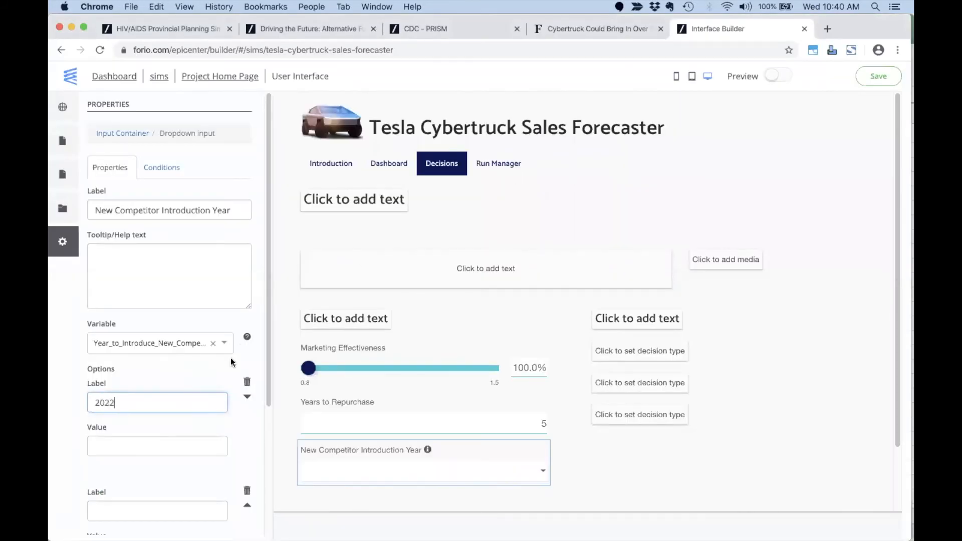
click(172, 445)
text(2022)
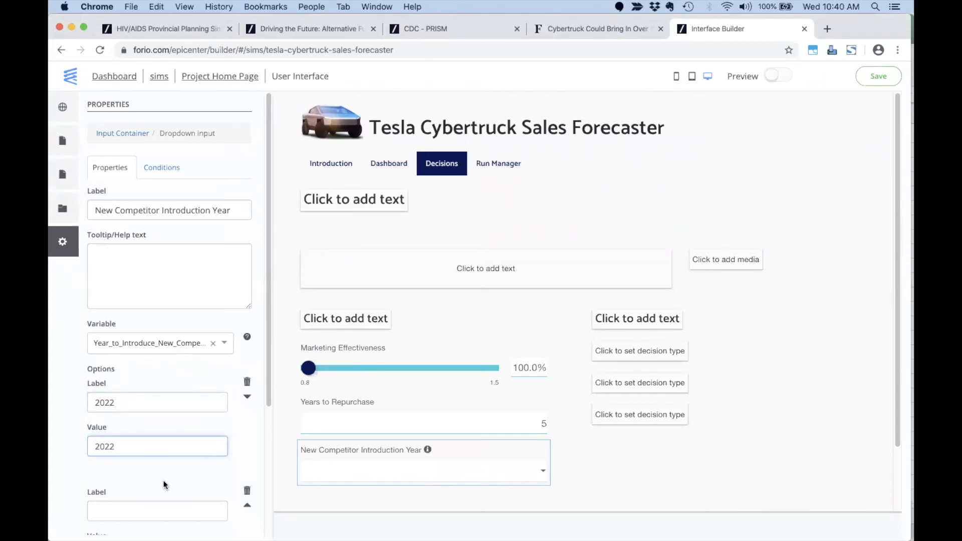
scroll(164, 484, down, 2)
click(156, 437)
text(2023)
scroll(155, 441, down, 1)
click(154, 444)
text(2023)
scroll(157, 449, down, 1)
Add options 2024 and 'Never' with value 7777 to the dropdown.
click(126, 449)
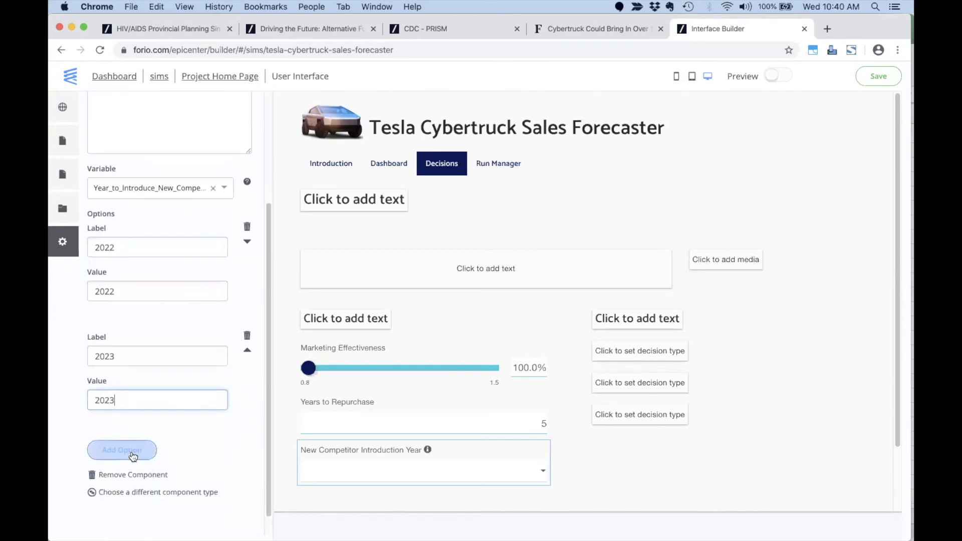
click(127, 458)
text(2024)
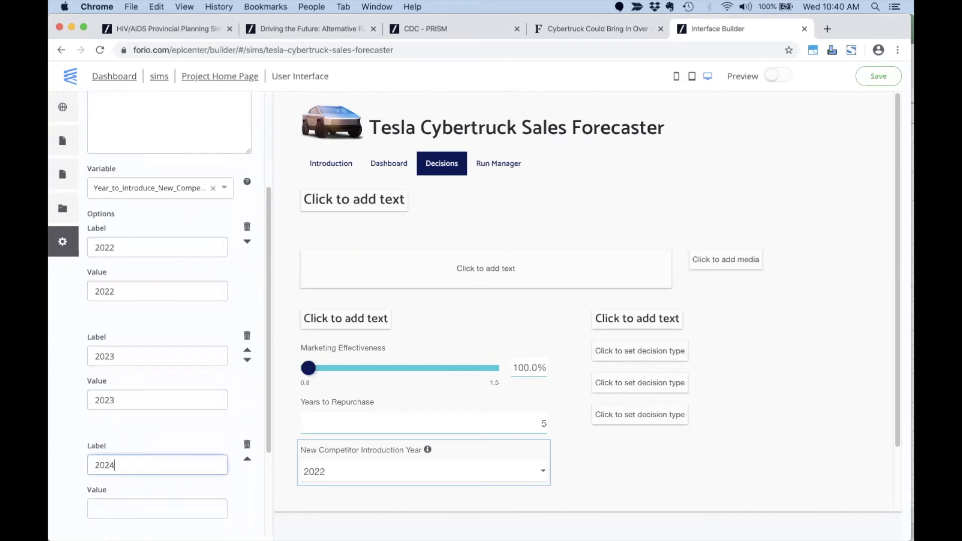
scroll(126, 457, down, 2)
click(121, 448)
text(20)
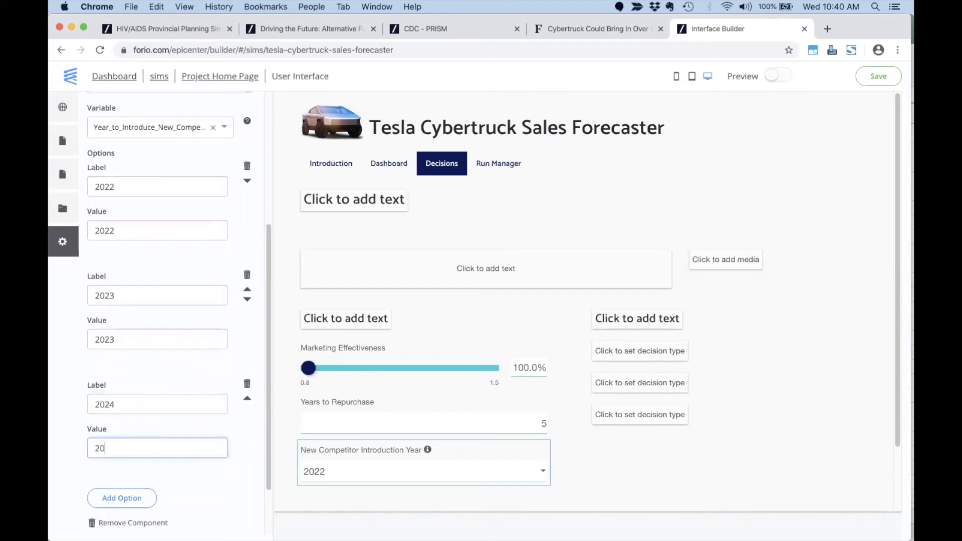
text(24)
click(121, 498)
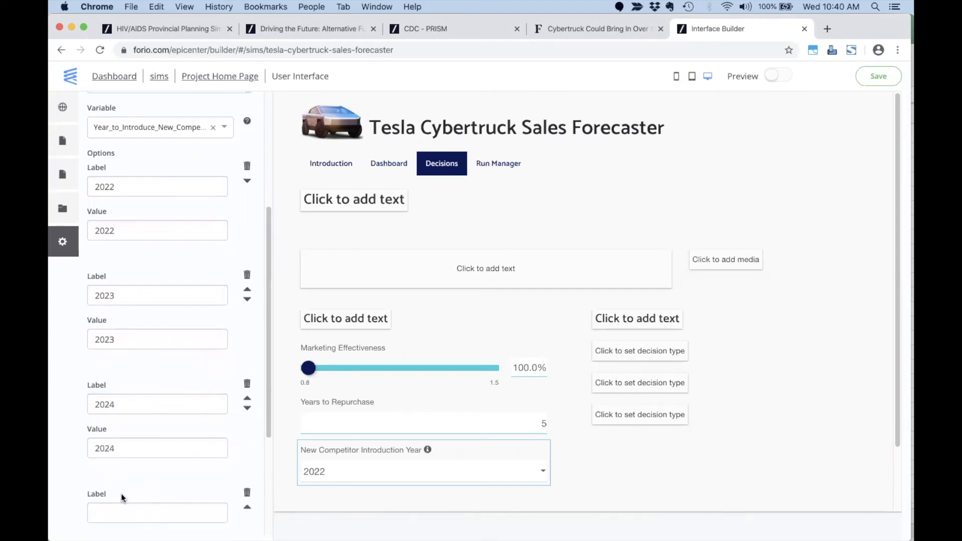
scroll(117, 473, down, 1)
click(117, 474)
text(Never)
key(Tab)
text(7777)
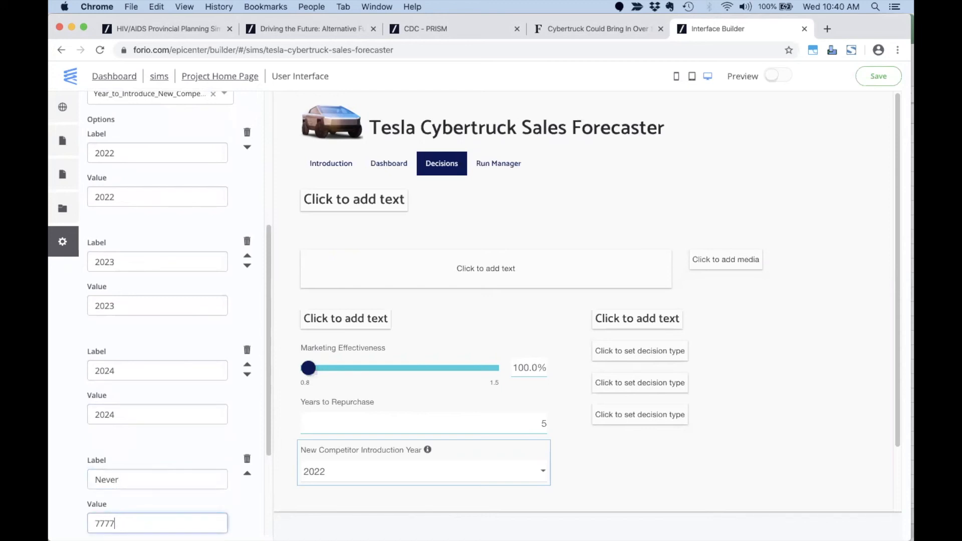
click(233, 427)
scroll(293, 430, down, 3)
scroll(210, 432, down, 3)
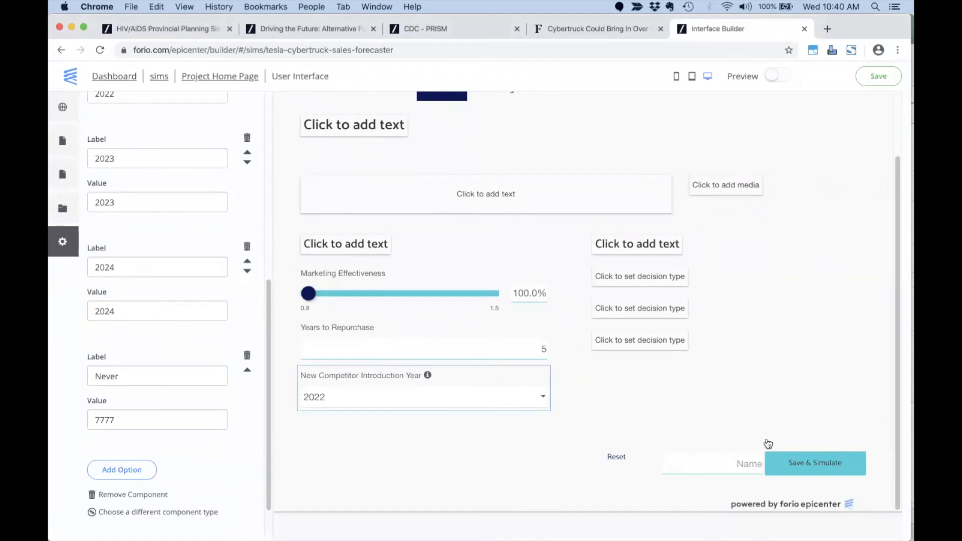
click(804, 466)
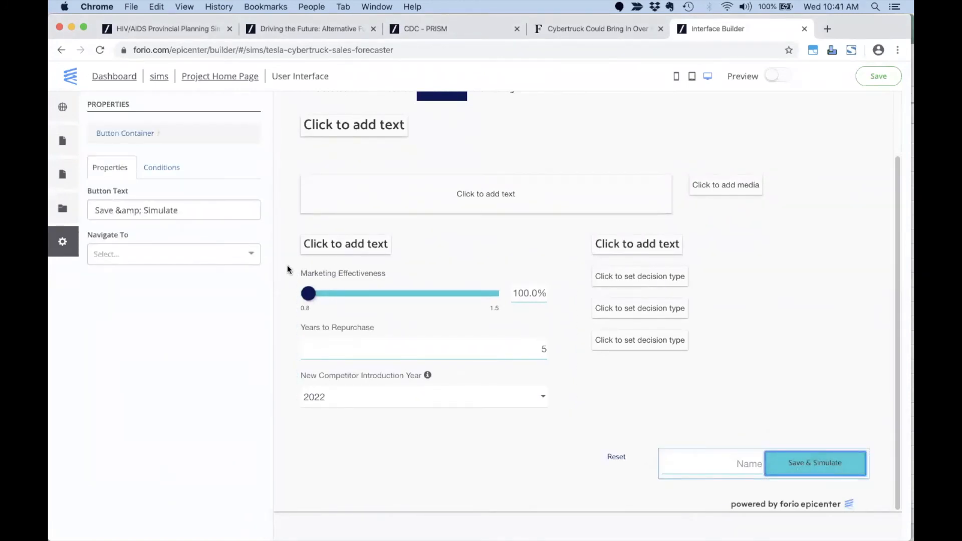
Make Save & Simulate navigate to the new dashboard page and save the interface.
click(222, 257)
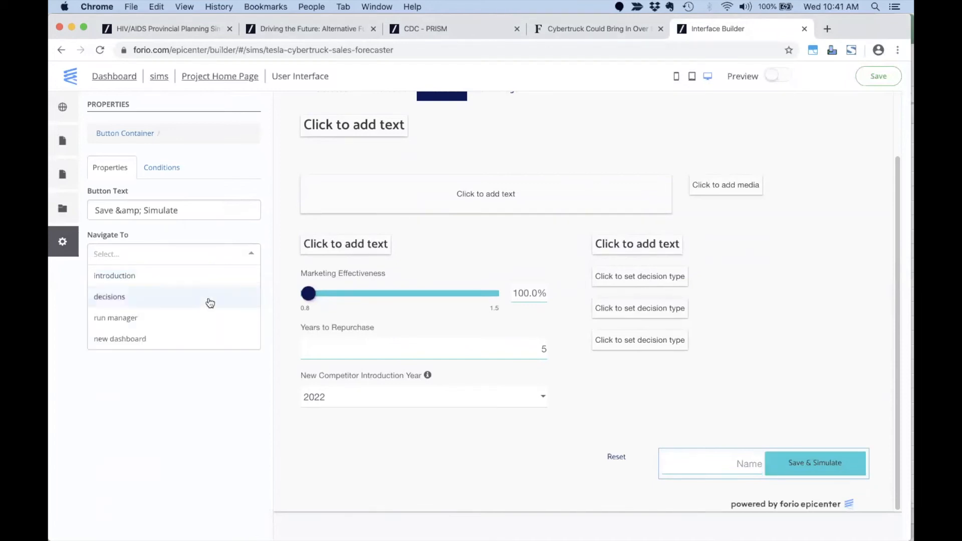
click(167, 338)
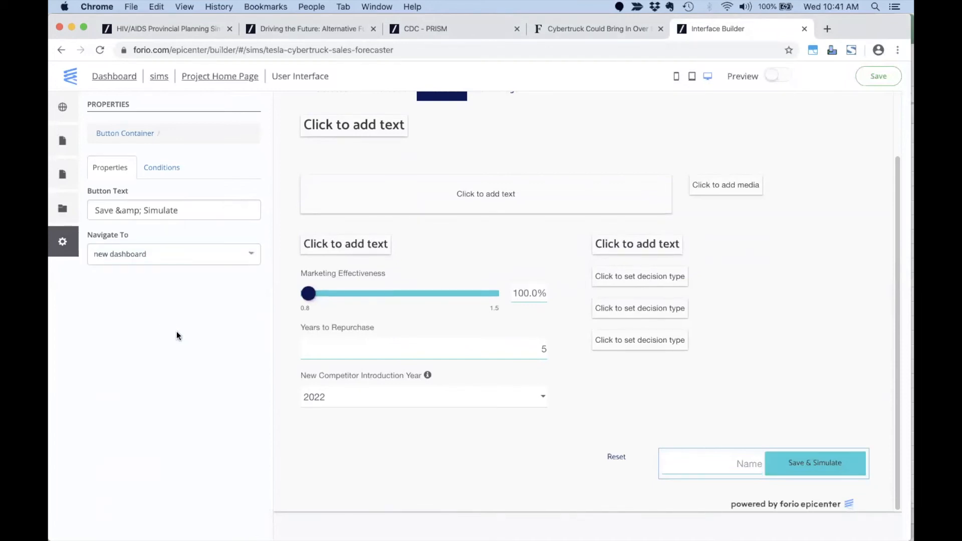
click(872, 81)
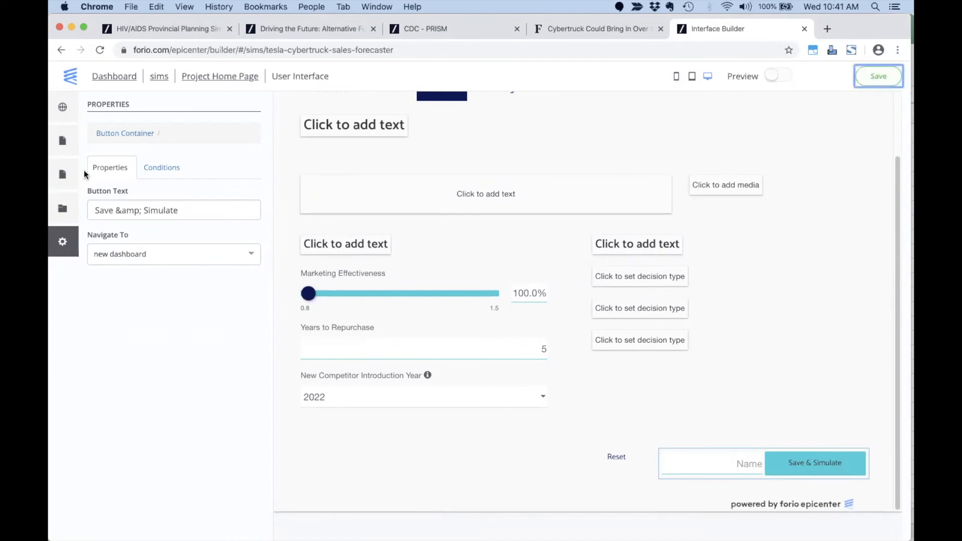
Review the Introduction, Dashboard and Decisions pages, then return to the project home page.
click(71, 147)
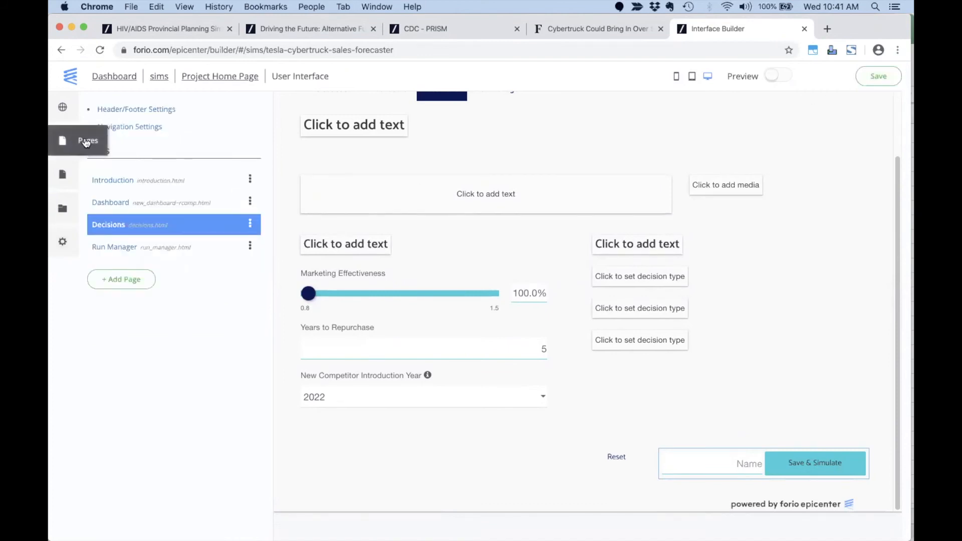
click(105, 182)
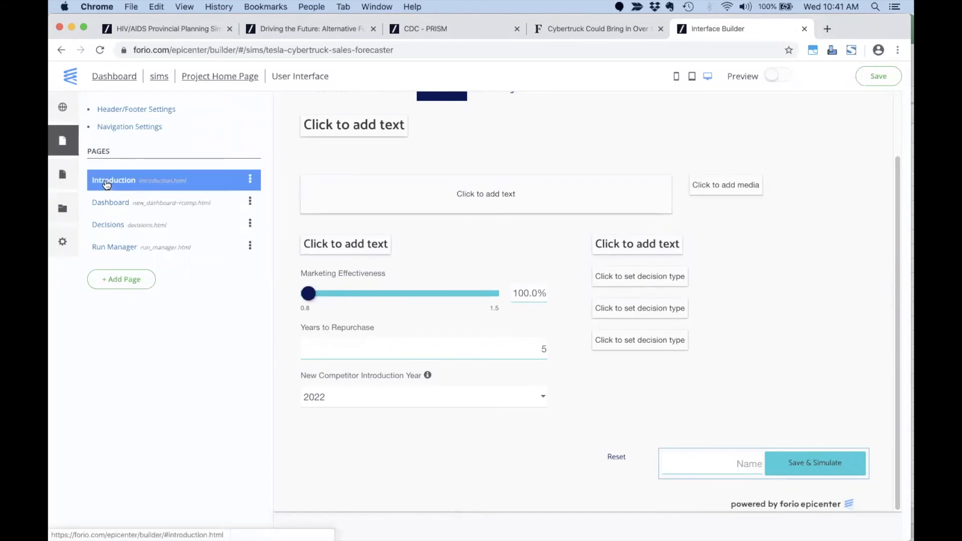
click(389, 163)
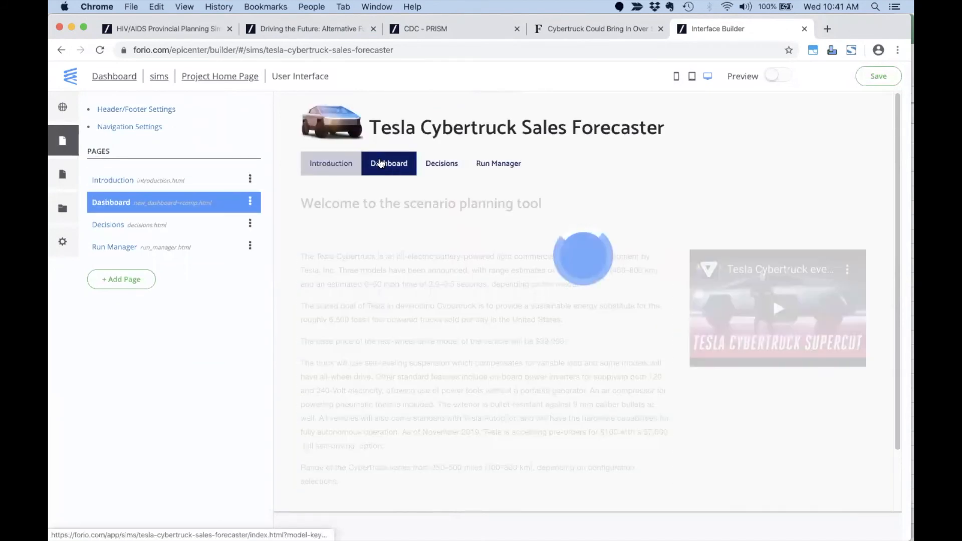
click(438, 165)
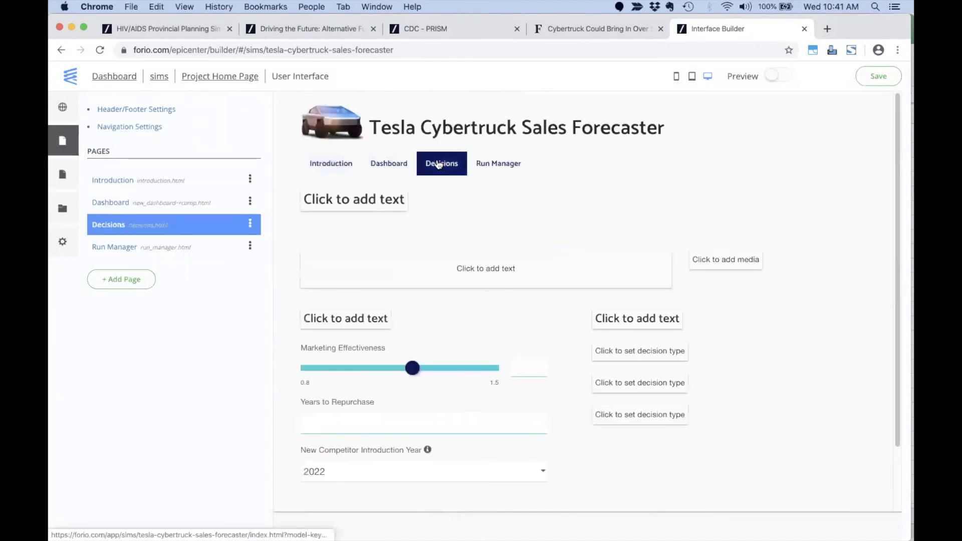
click(304, 167)
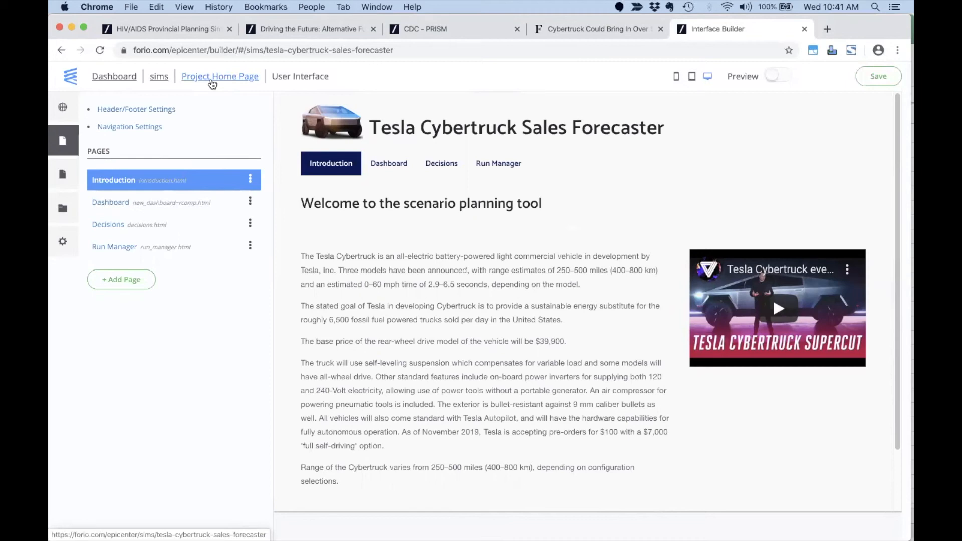
click(211, 81)
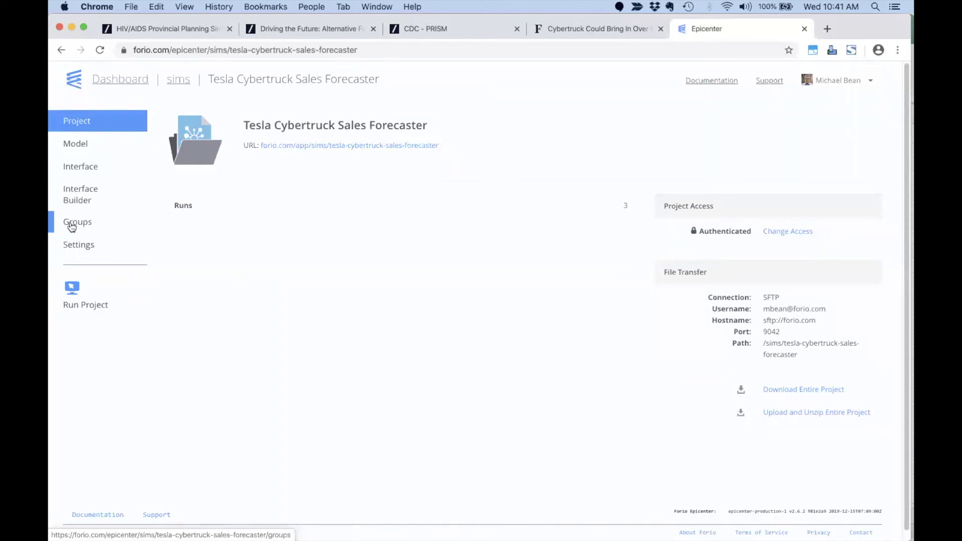
Start a new end-user group with organization name 'new group'.
click(72, 227)
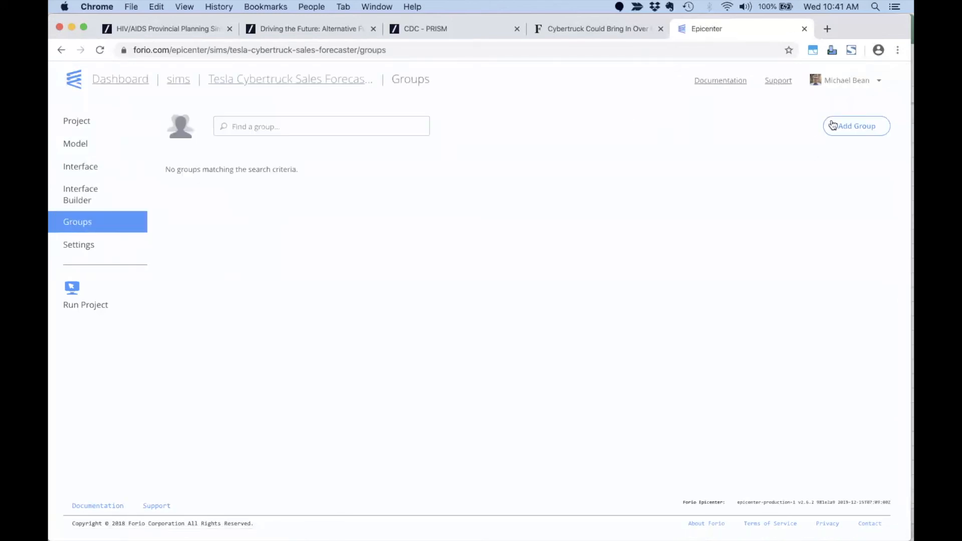
click(833, 125)
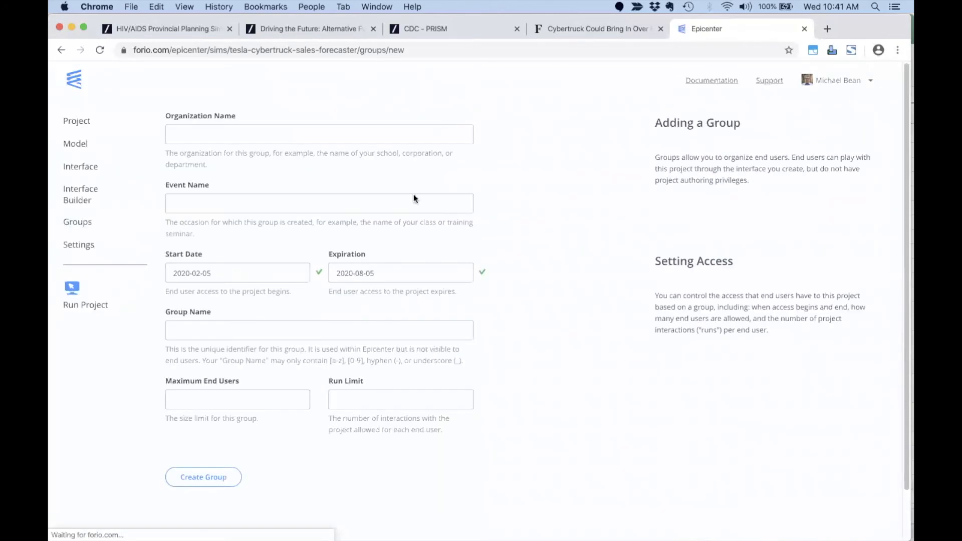
click(283, 131)
text(new group)
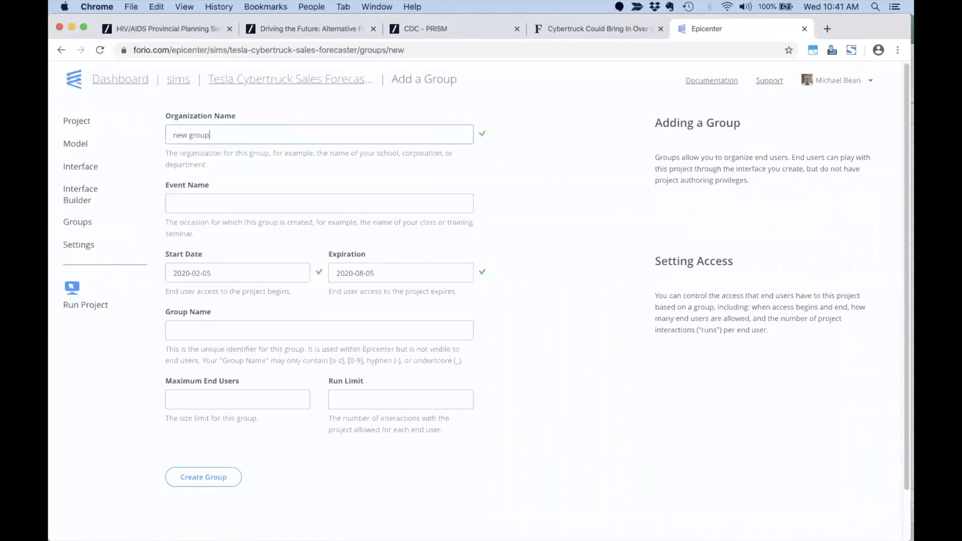
key(Tab)
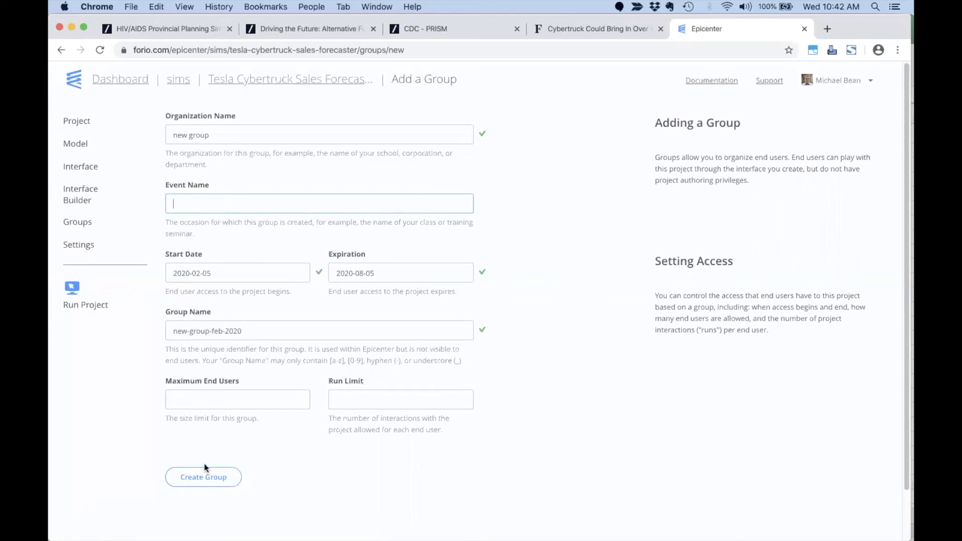
Create the new-group-feb-2020 group and go to its Add End Users page.
click(214, 484)
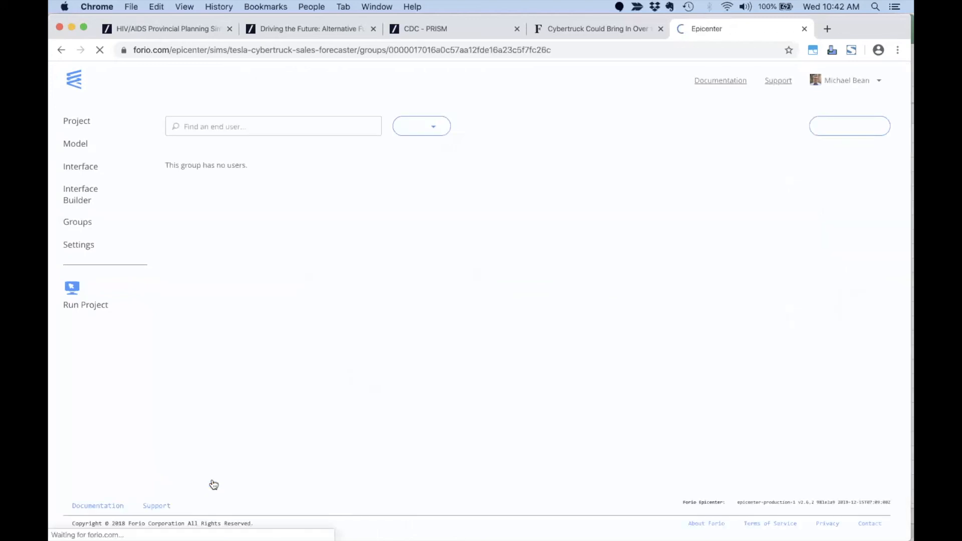
click(835, 131)
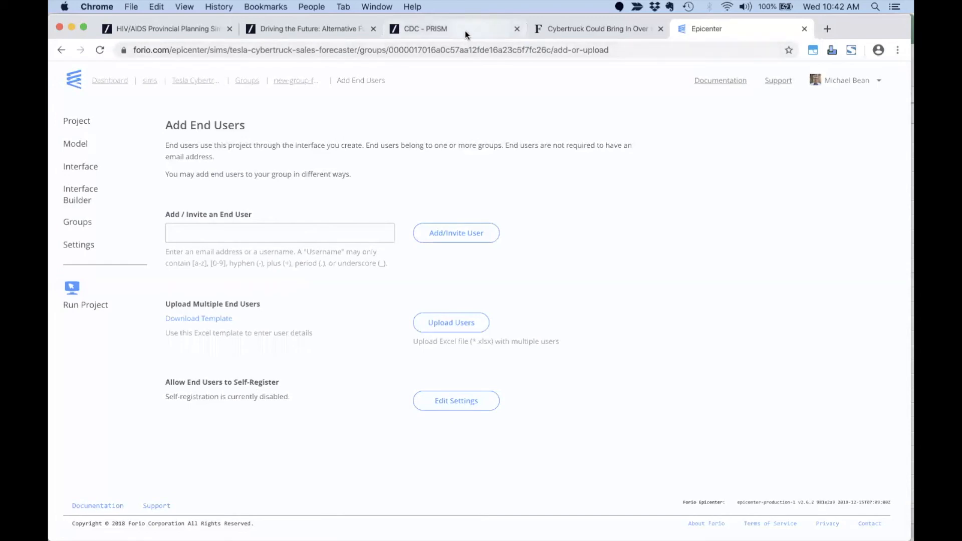
Enter the username teslauser1 and invite it as an end user.
click(299, 233)
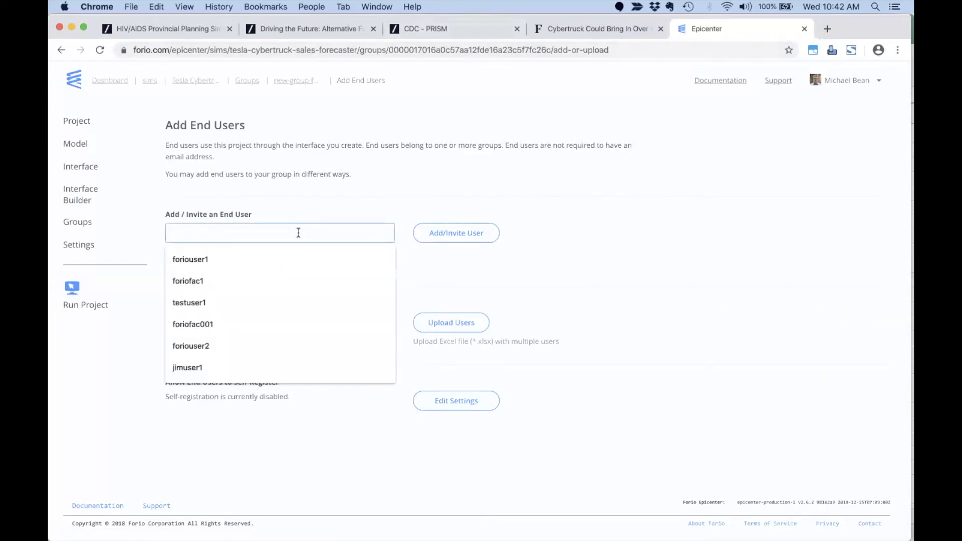
text(tes)
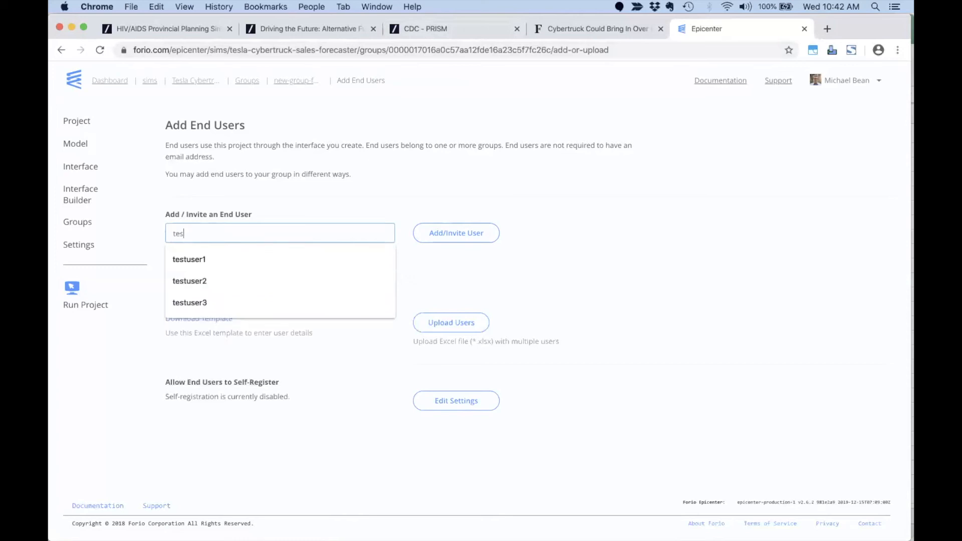
text(laus)
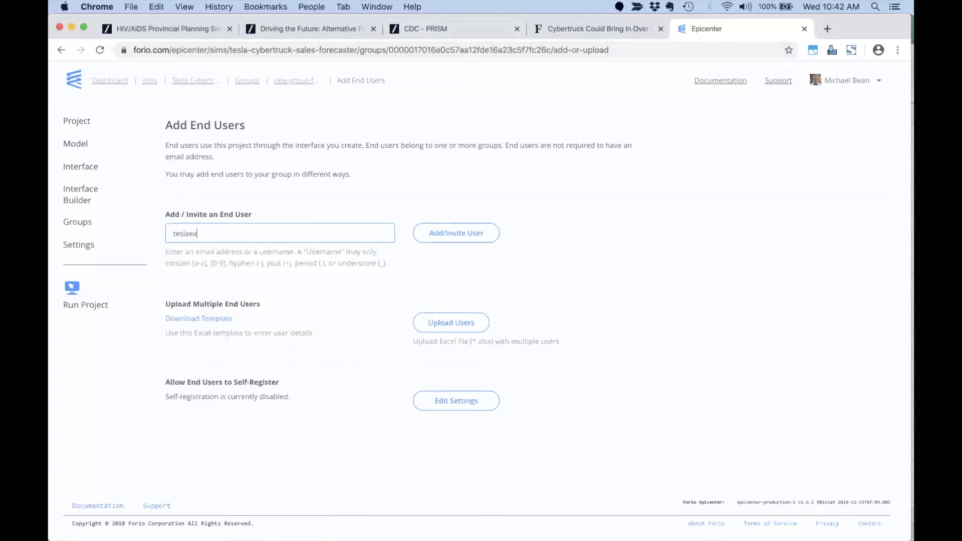
text(er1)
double_click(185, 228)
click(459, 233)
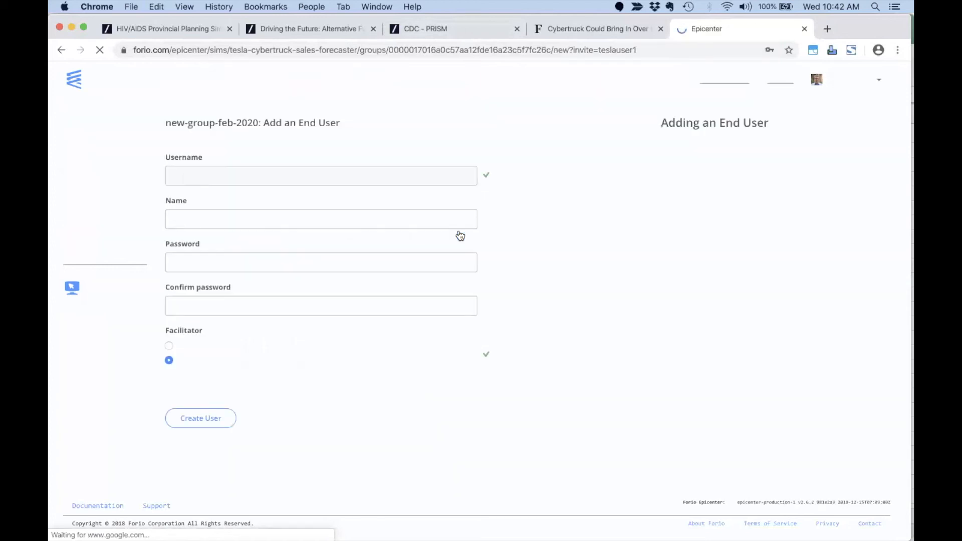
Fill in the user's display name and password, keep Facilitator at No, and create the user.
click(321, 219)
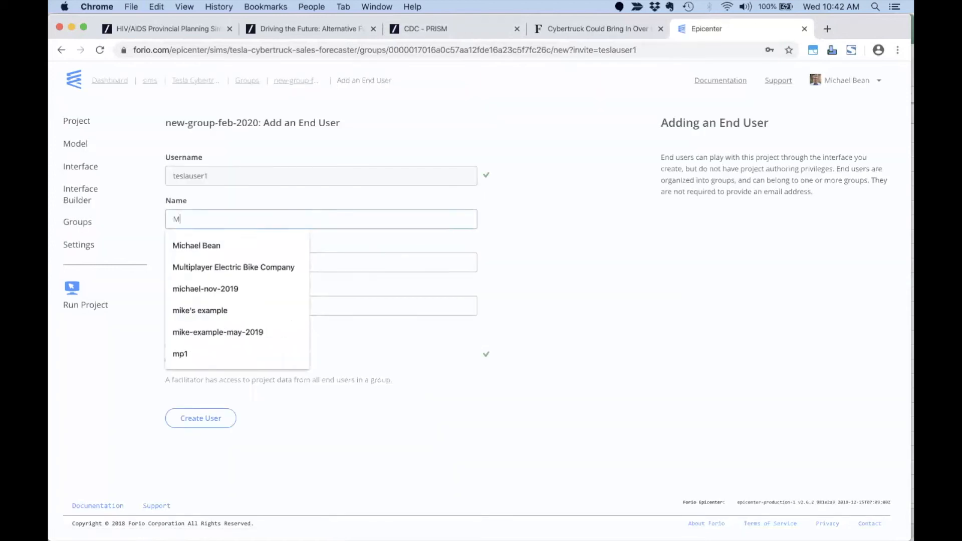
key(Tab)
key(super+v)
click(271, 305)
key(super+v)
click(275, 360)
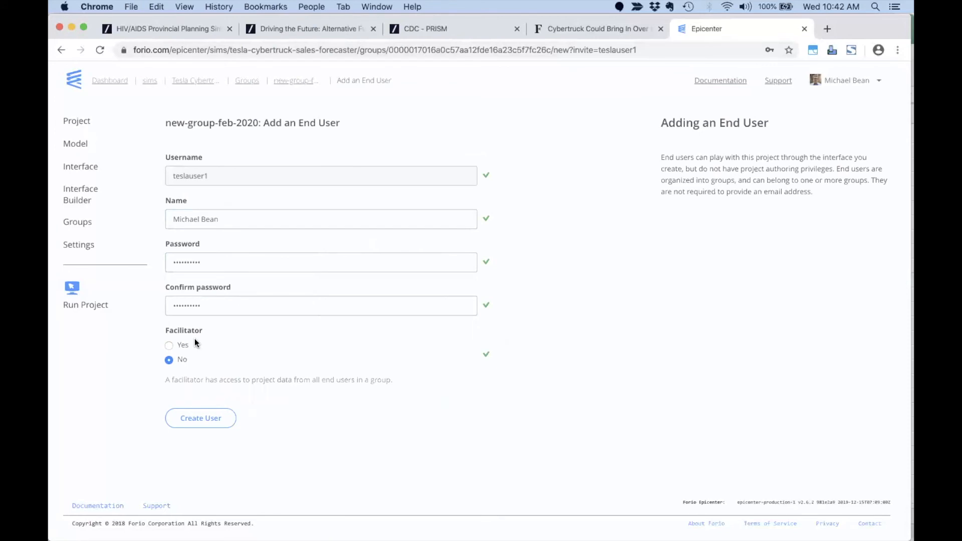
click(194, 420)
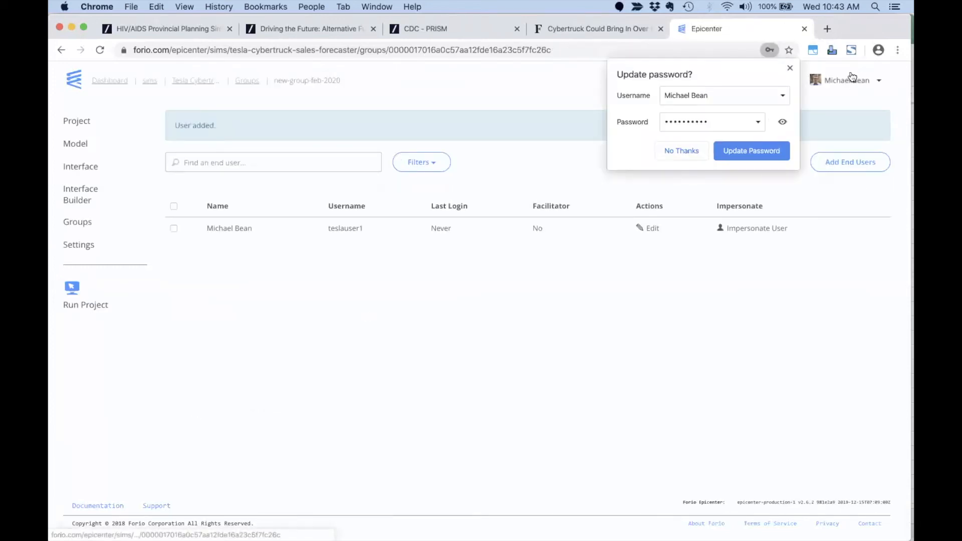
click(790, 67)
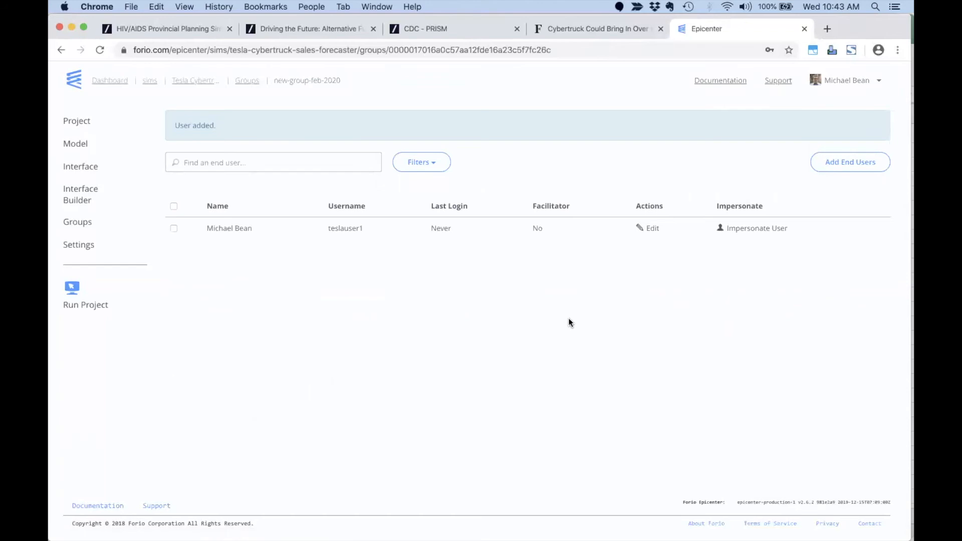
Open the project in an incognito window and log in as teslauser1.
right_click(87, 306)
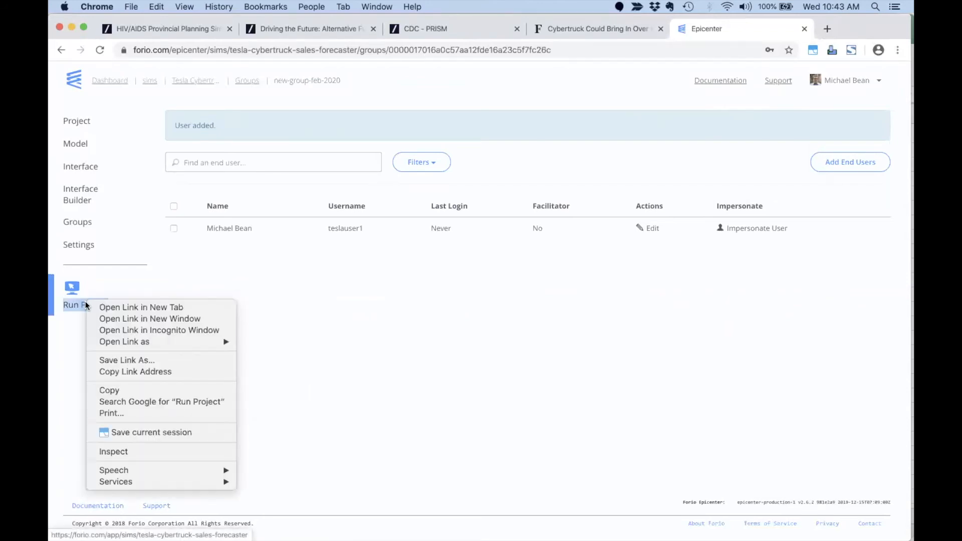
click(118, 331)
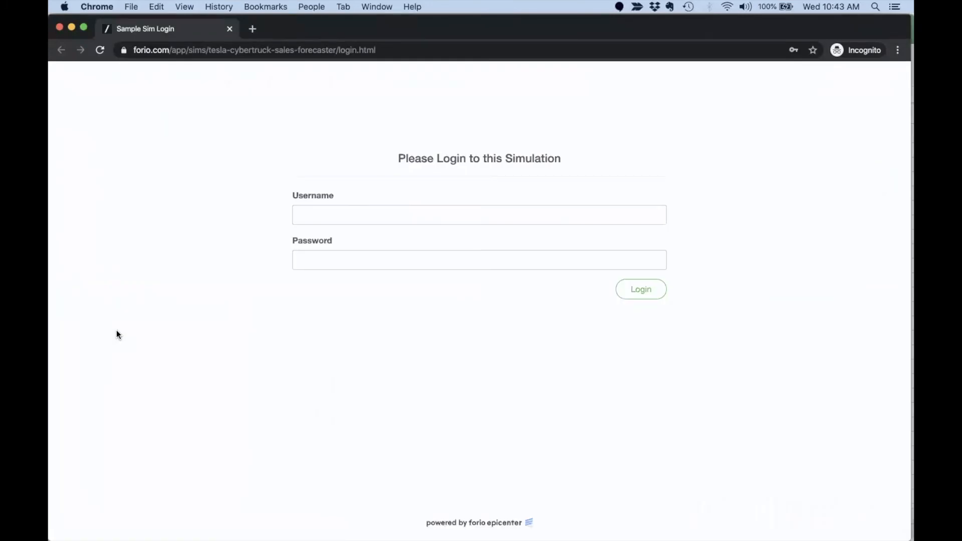
click(344, 212)
text(teslauser1)
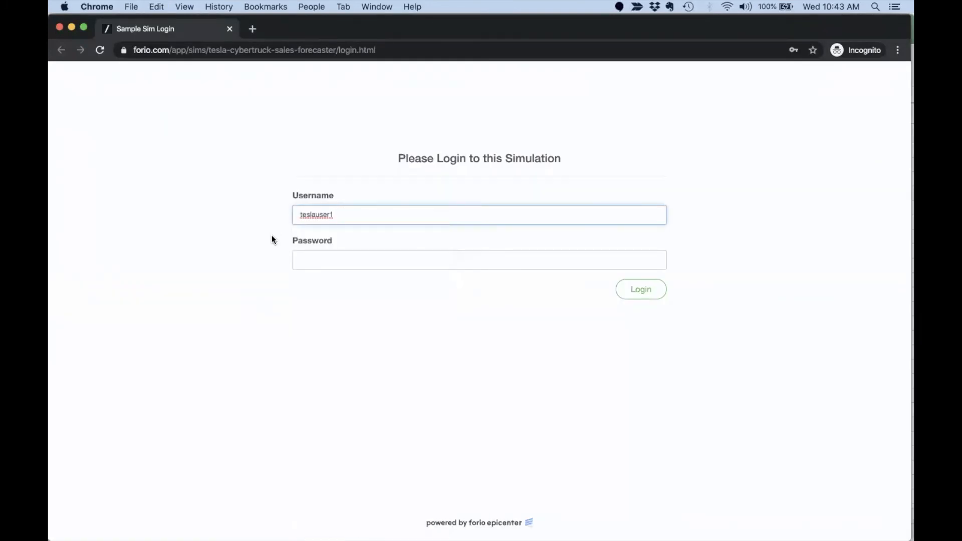
click(314, 258)
key(super+v)
click(204, 249)
click(636, 293)
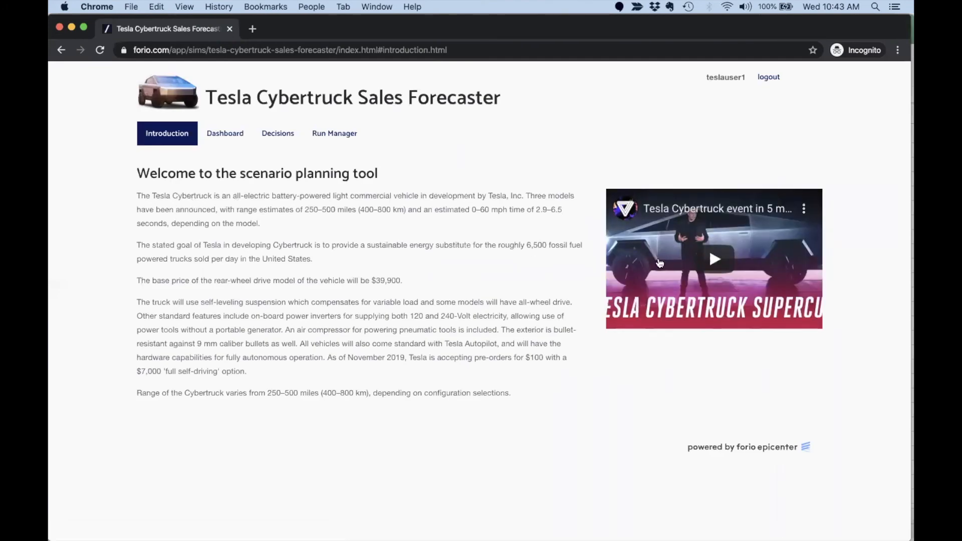
Play and pause the intro video, then view the Dashboard page.
click(714, 260)
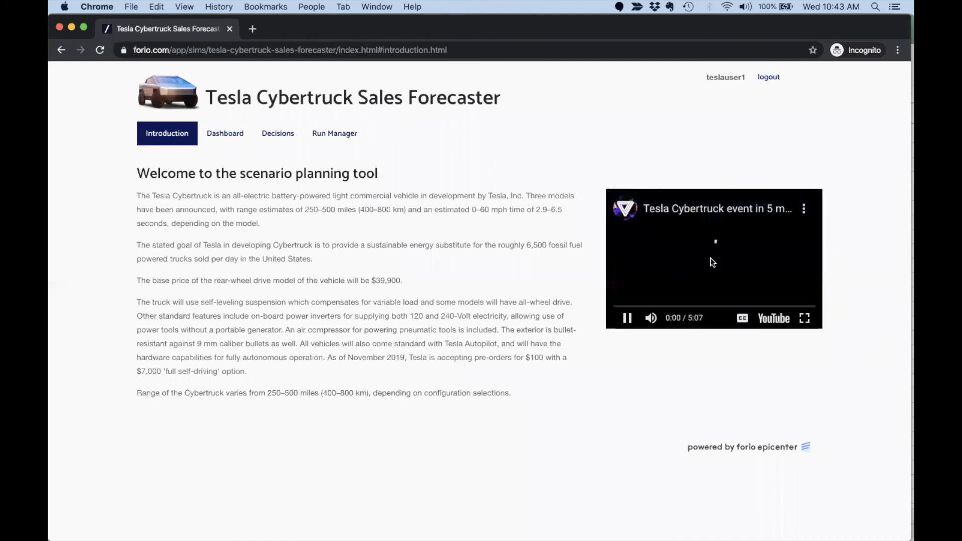
click(628, 321)
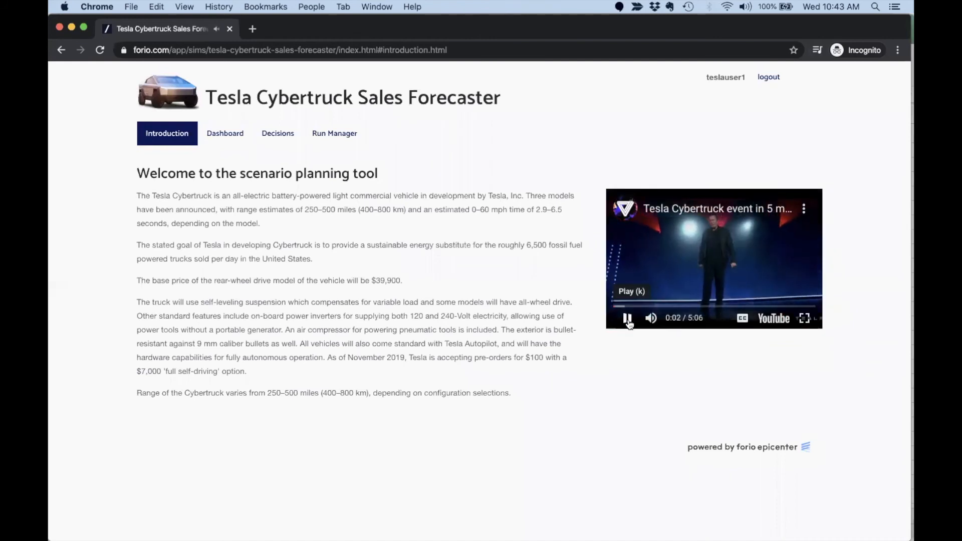
click(217, 140)
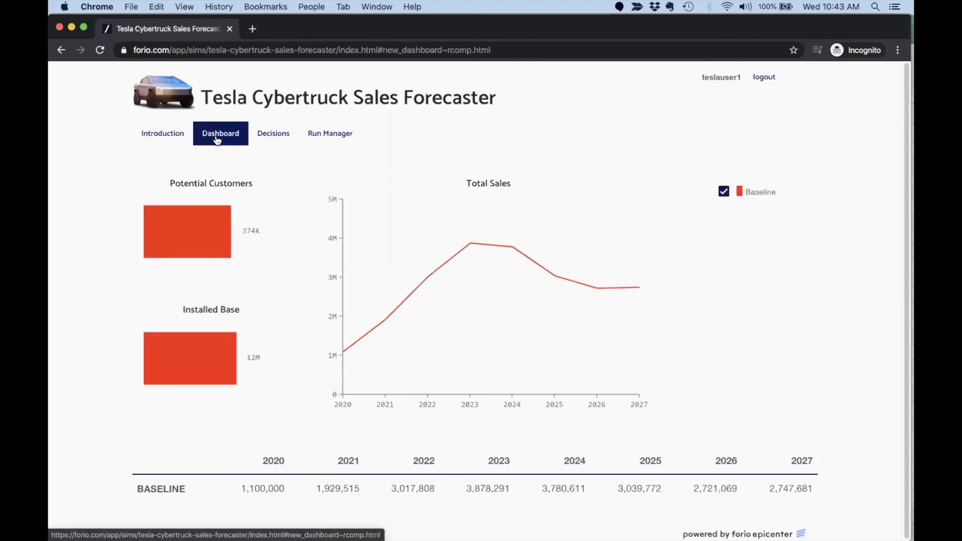
Lower Marketing Effectiveness to 90% and simulate it as the 'Low Marketing' run.
click(271, 134)
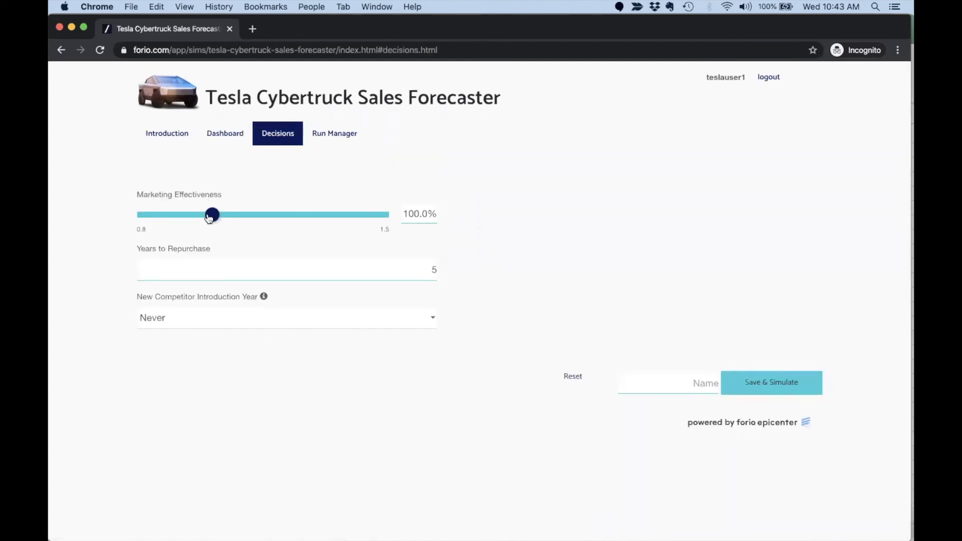
drag(212, 217, 179, 215)
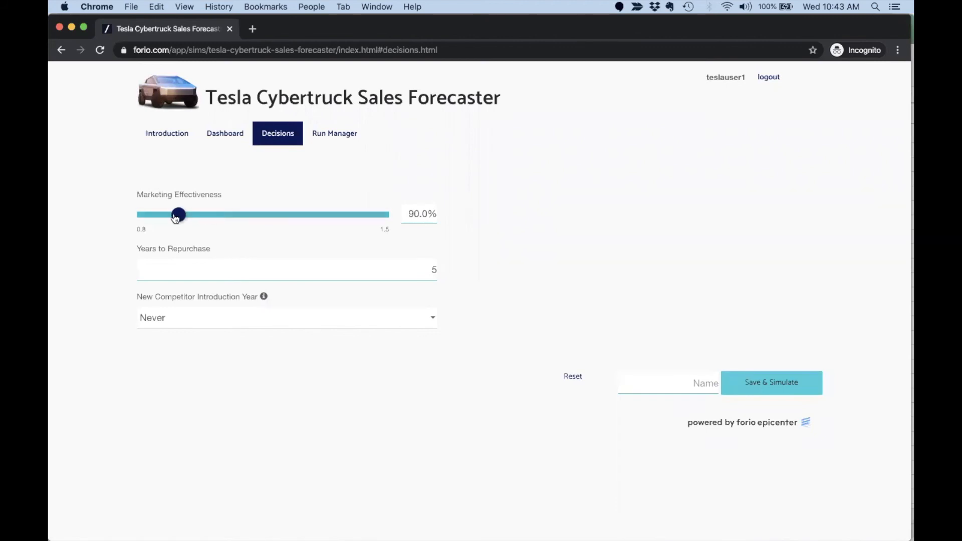
click(660, 383)
text(Low)
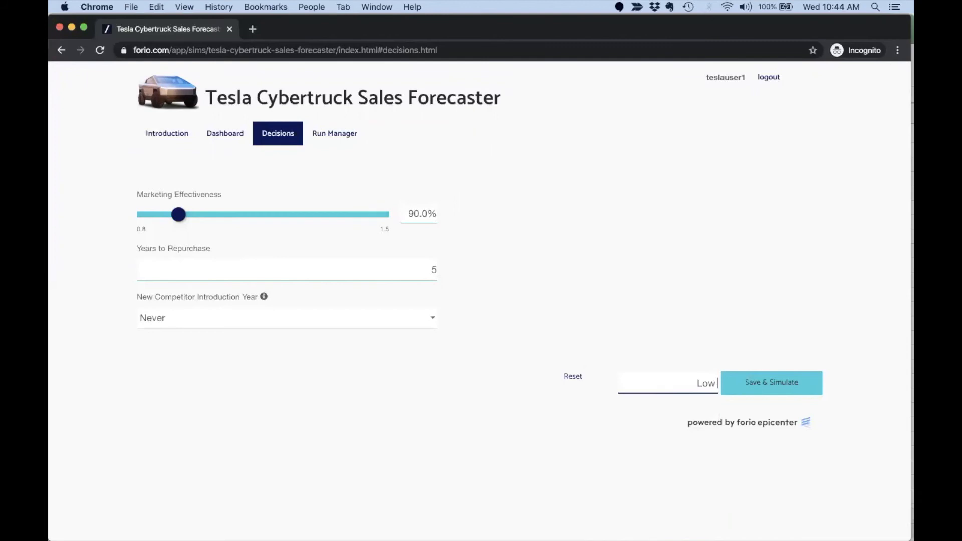
text( Marketing)
click(753, 384)
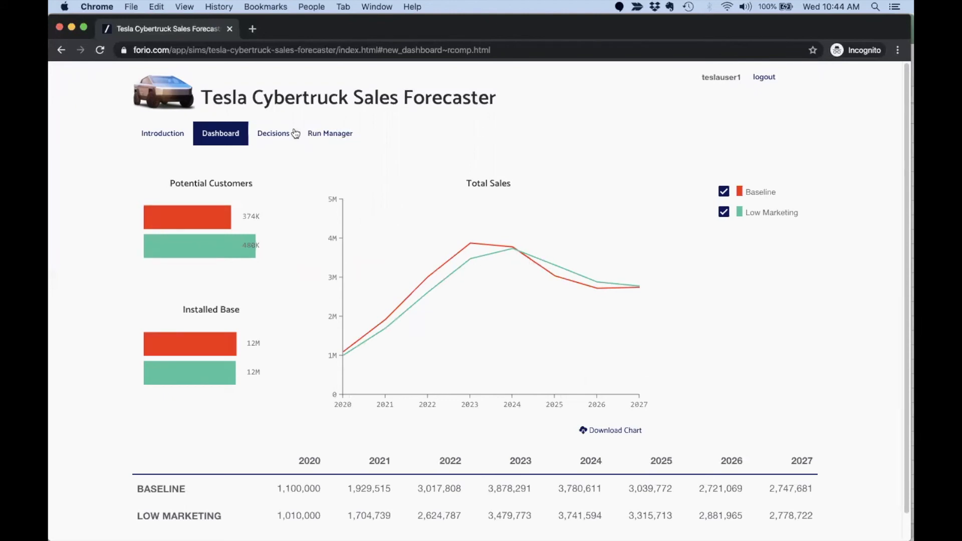
click(275, 139)
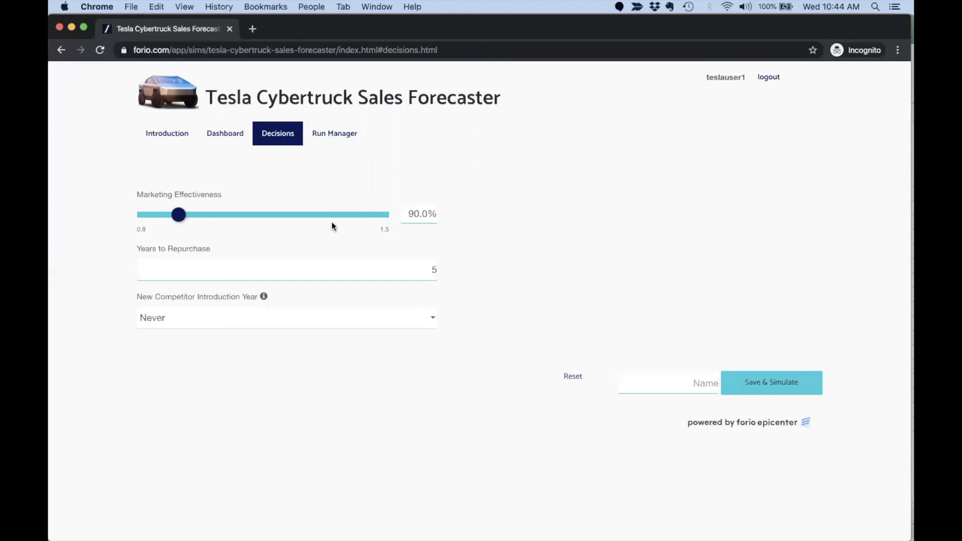
Restore Marketing Effectiveness to 100%, set competitor year 2023, and simulate as 'New Competitor'.
drag(177, 214, 210, 219)
click(206, 322)
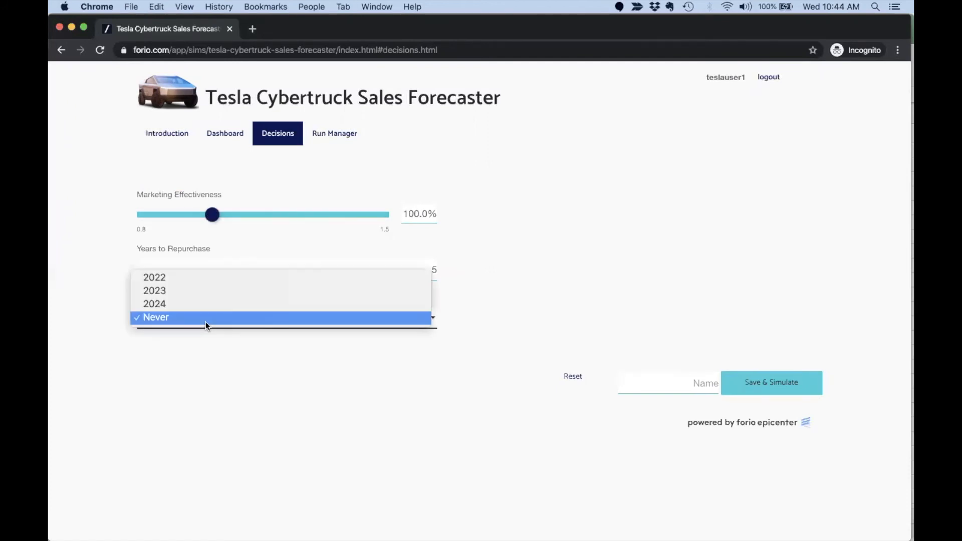
click(209, 293)
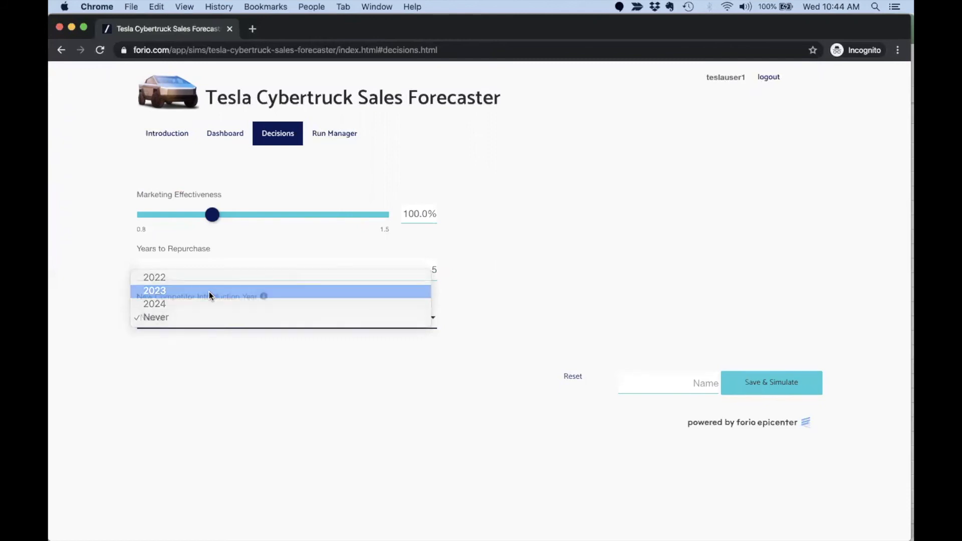
click(661, 382)
text(New Competitor)
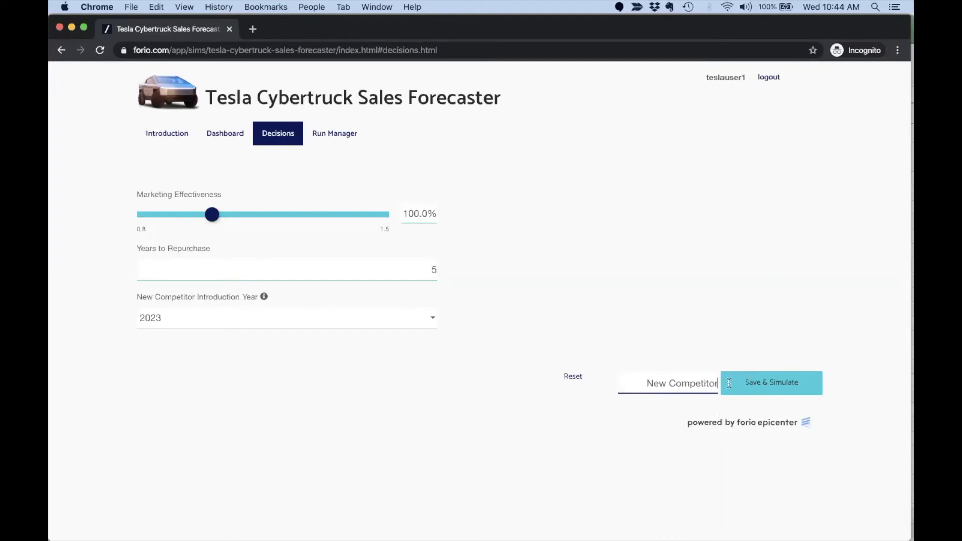
click(769, 384)
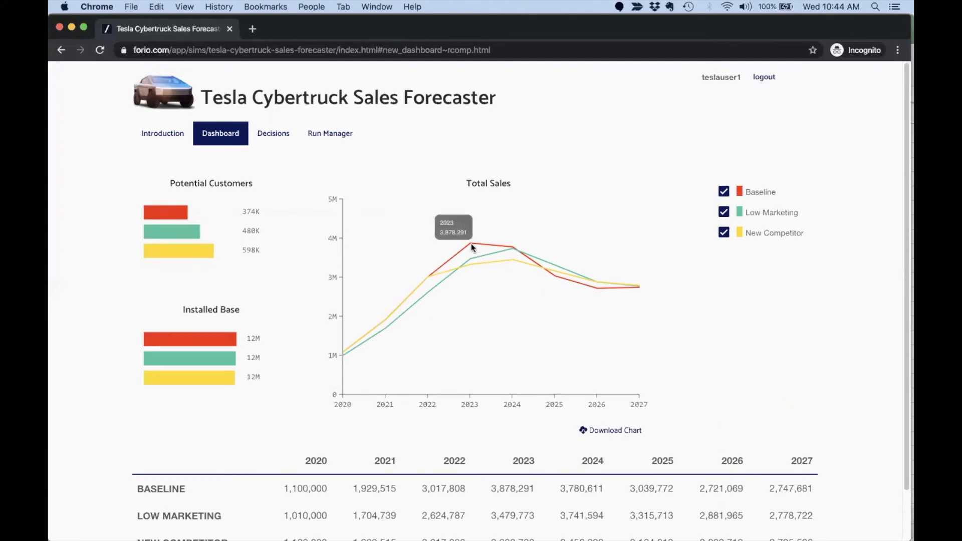
click(272, 133)
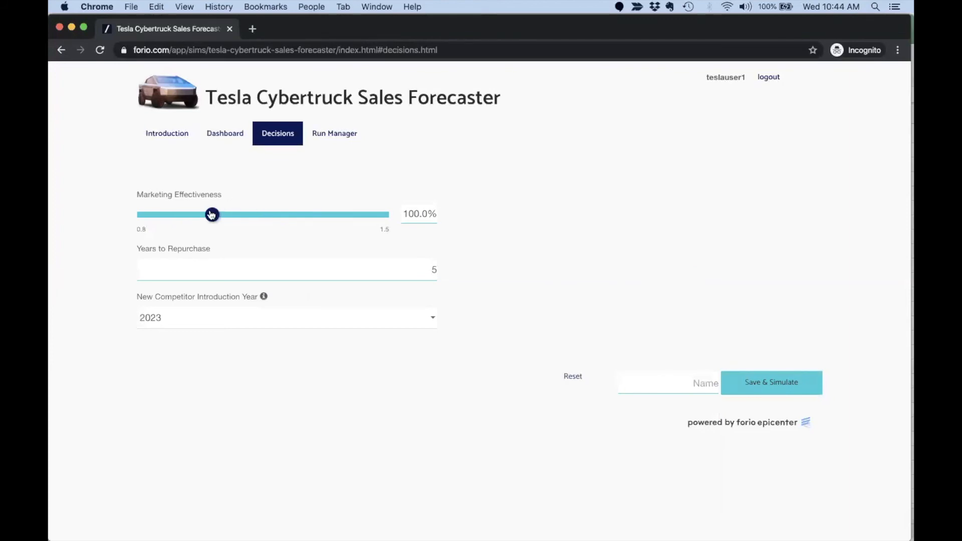
Set Marketing Effectiveness 120%, repurchase 4 years, competitor Never, and simulate as 'Optimist'.
drag(211, 215, 270, 219)
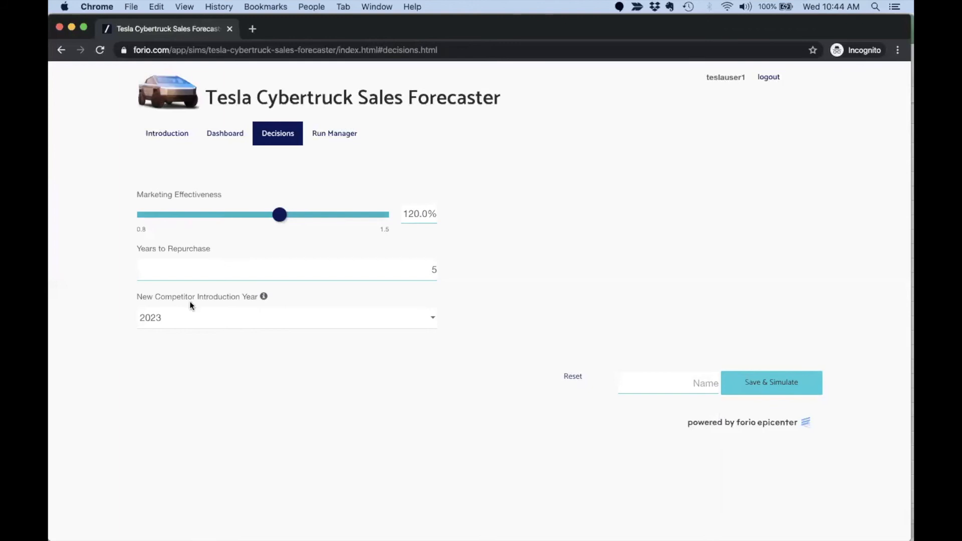
click(238, 270)
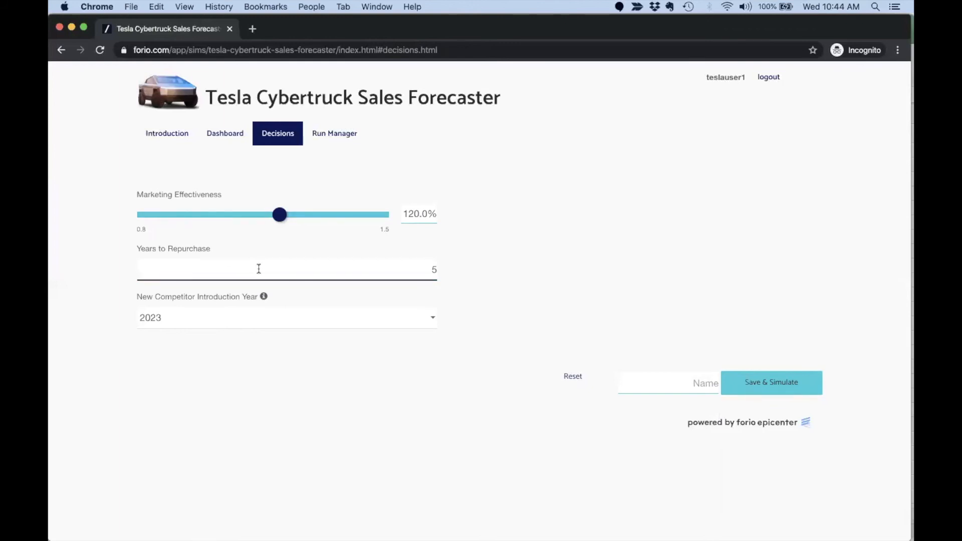
key(Delete)
text(4)
click(288, 357)
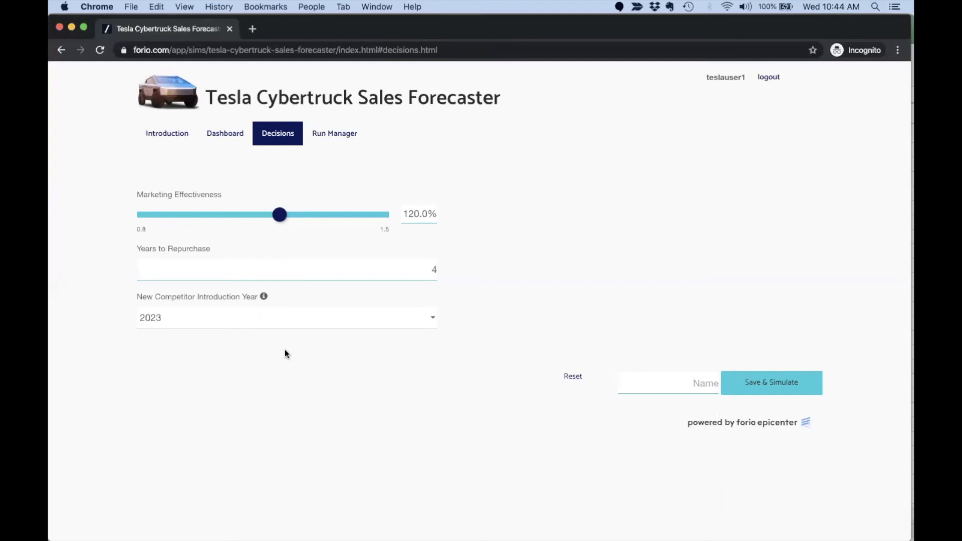
click(296, 318)
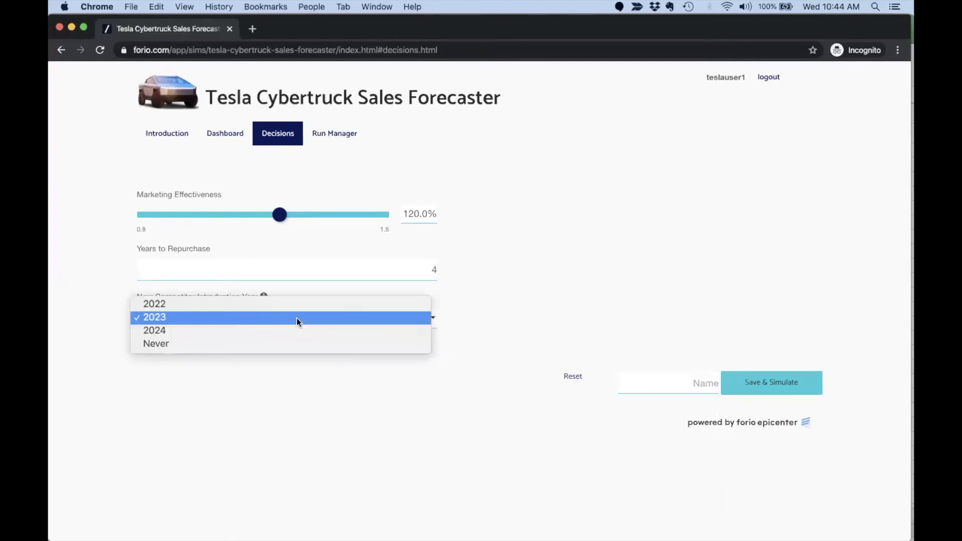
click(284, 343)
click(306, 389)
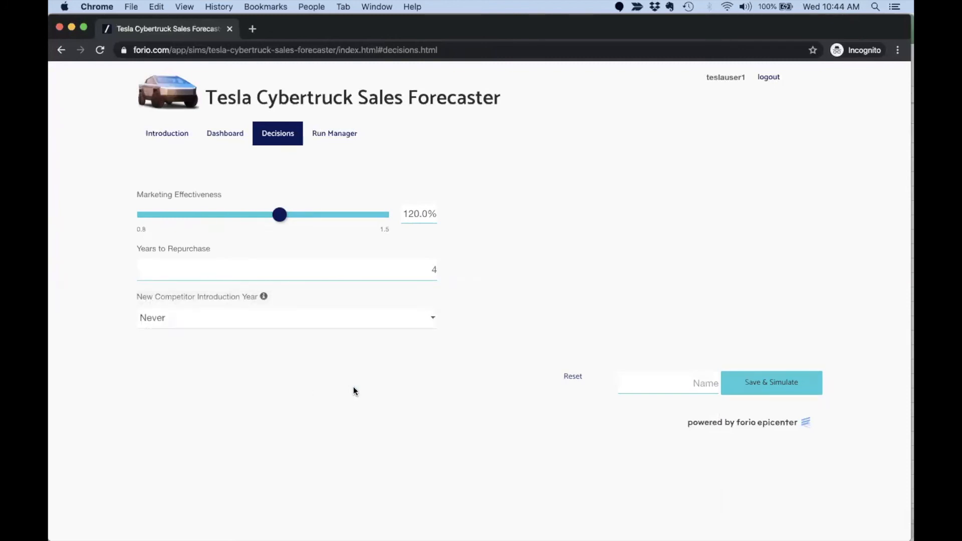
click(662, 383)
text(Optimist)
click(776, 379)
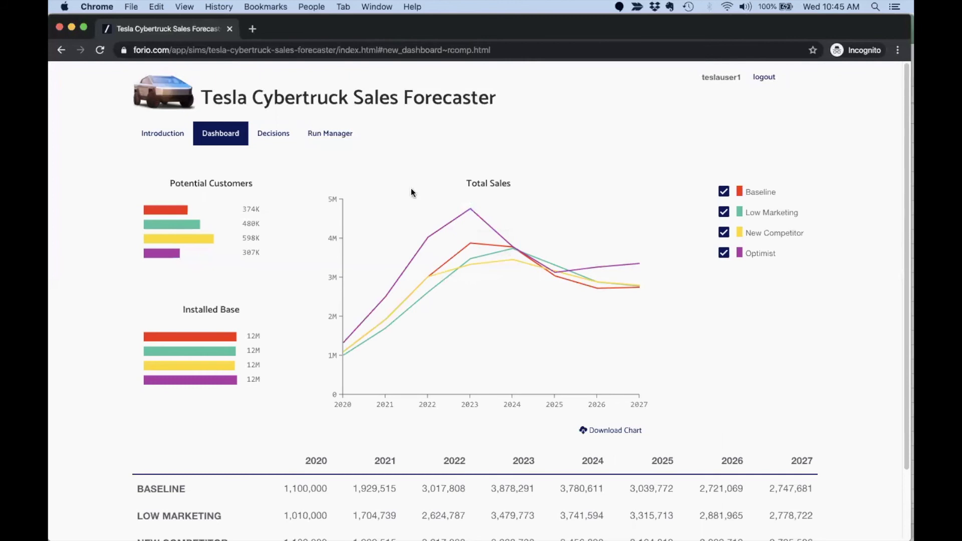
Delete the 10:44 Low Marketing run in Run Manager, check the Dashboard, then log out.
click(326, 139)
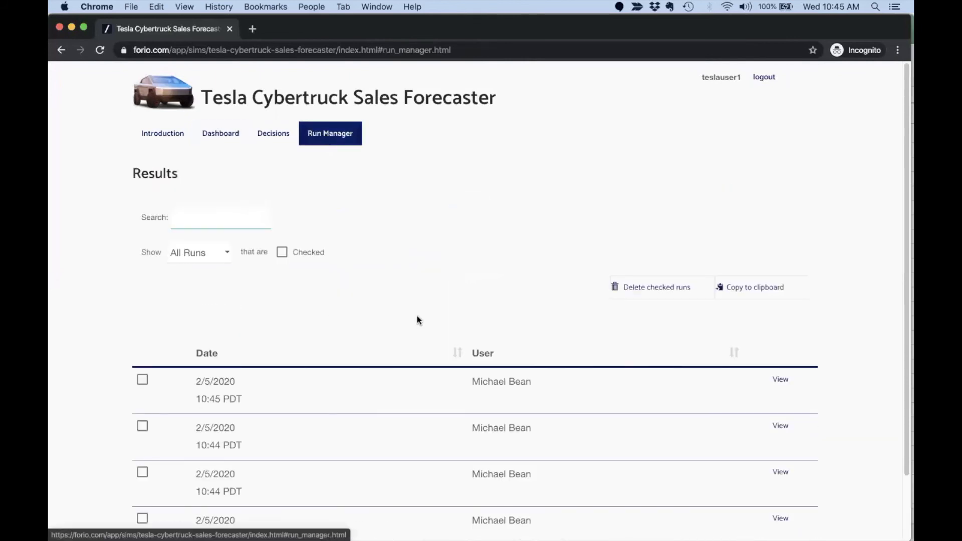
scroll(417, 320, down, 3)
click(143, 399)
click(664, 210)
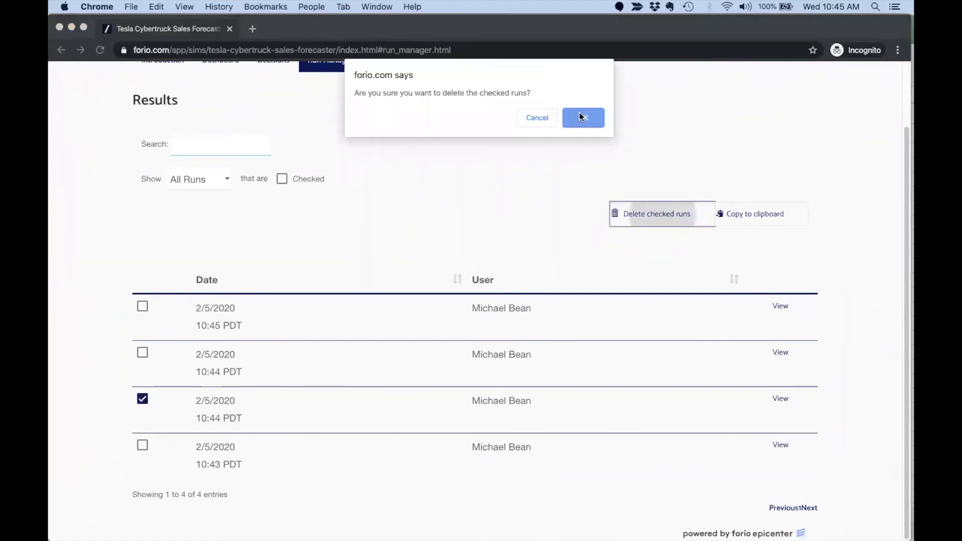
click(582, 117)
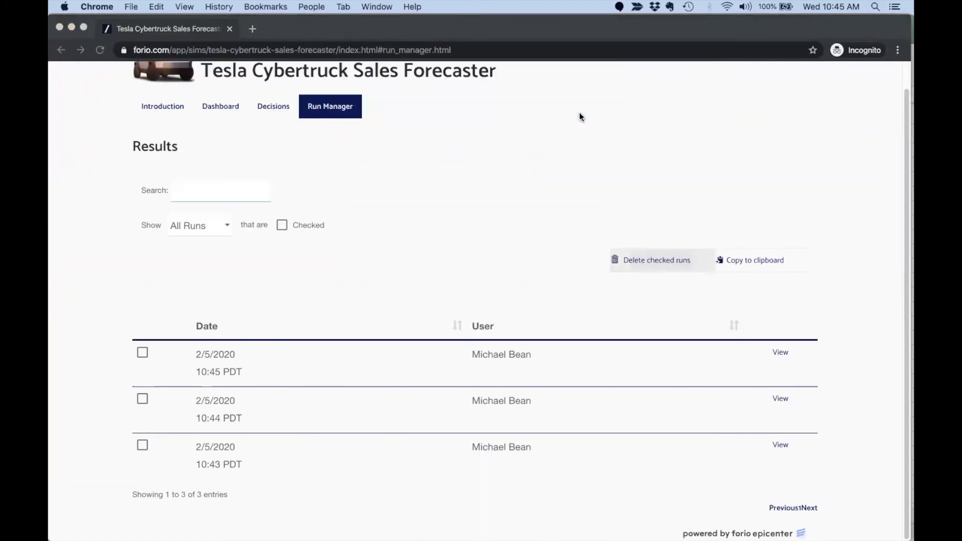
click(211, 112)
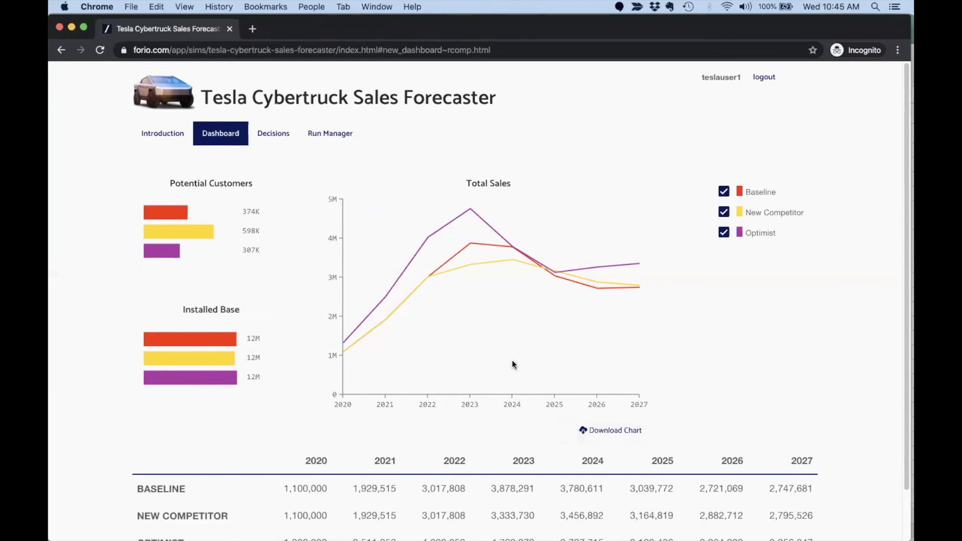
click(764, 79)
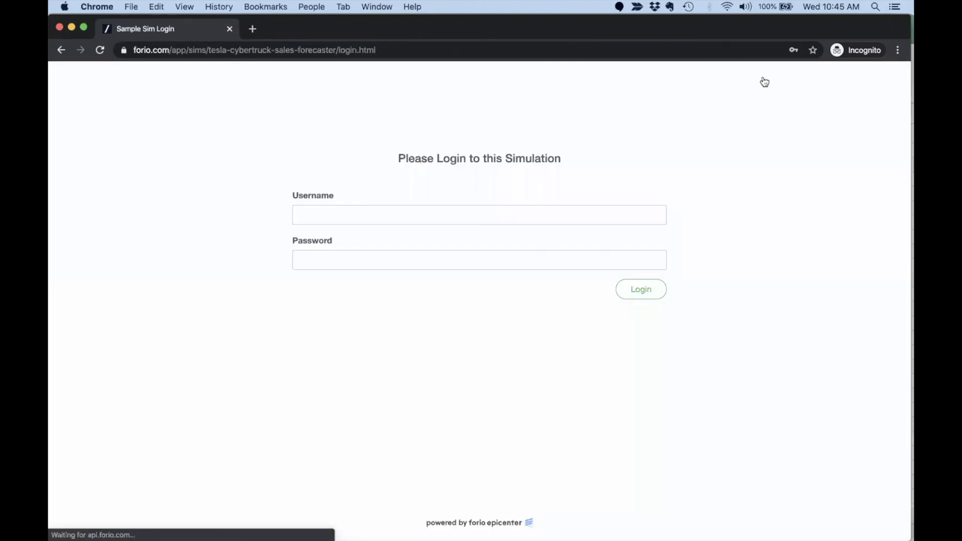
Log back into the simulation as teslauser1.
click(342, 208)
text(test)
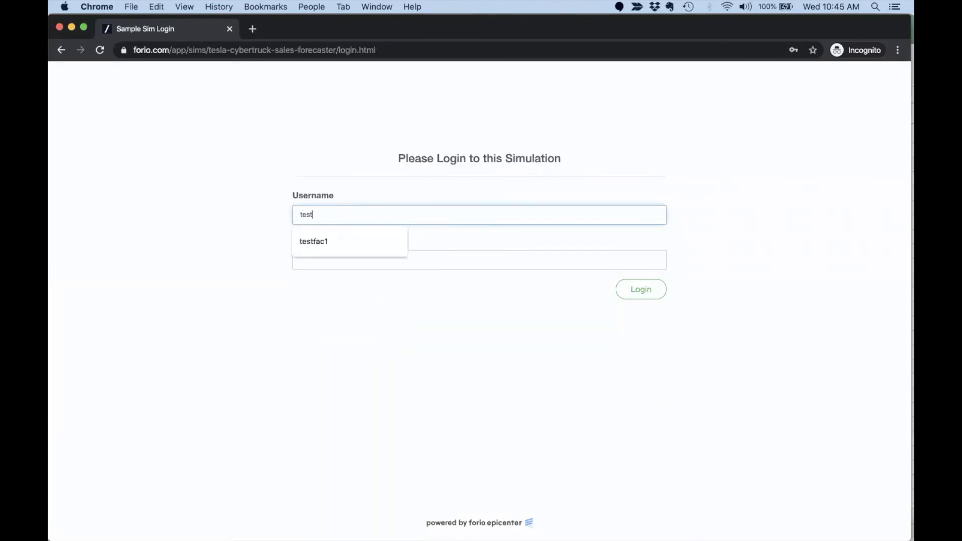
key(BackSpace)
text(la)
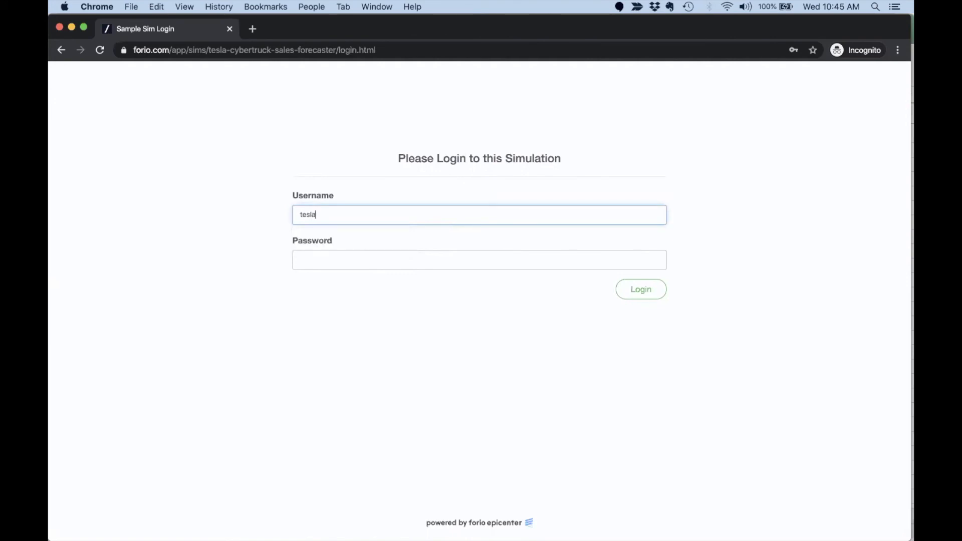
text(user1)
click(354, 214)
double_click(297, 214)
click(351, 167)
click(343, 255)
key(super+v)
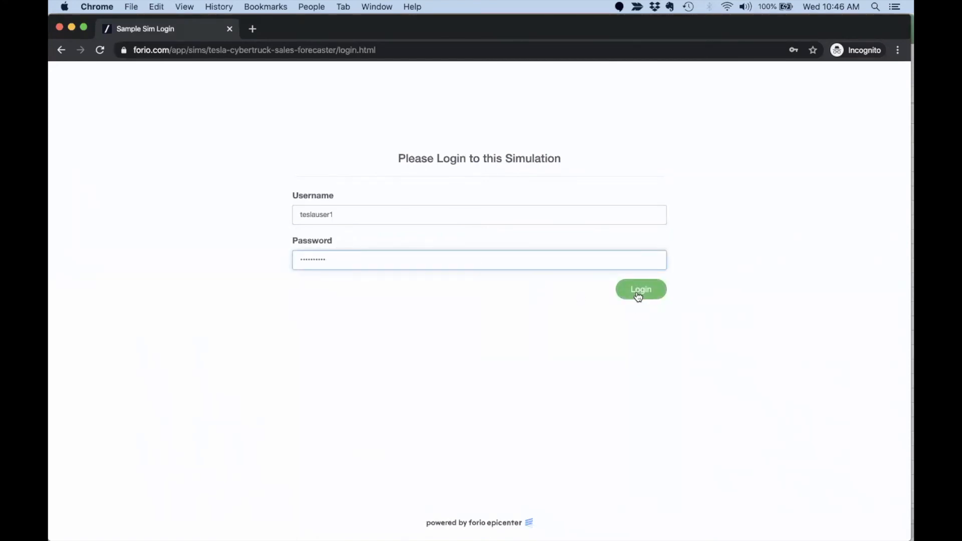
click(638, 296)
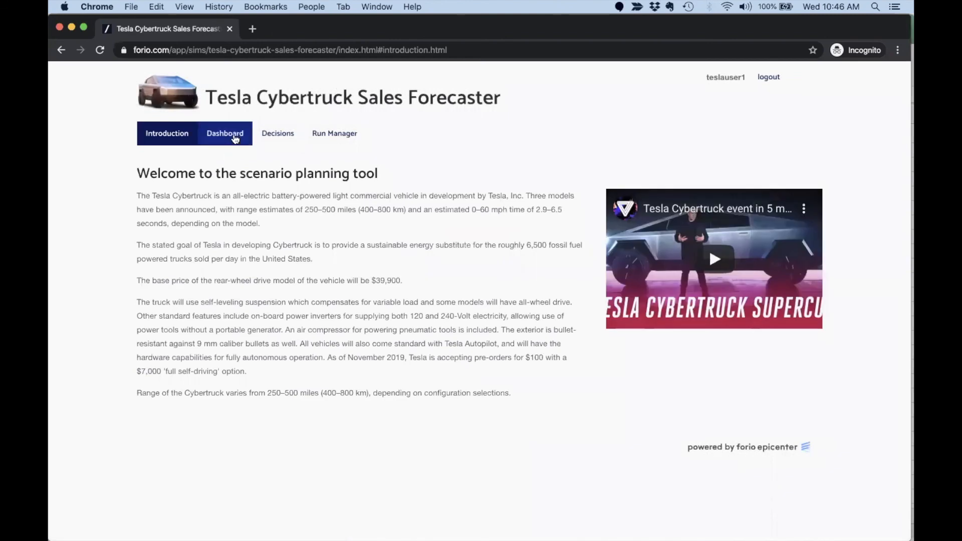
Confirm the three saved runs on the Dashboard, then log out again.
click(232, 138)
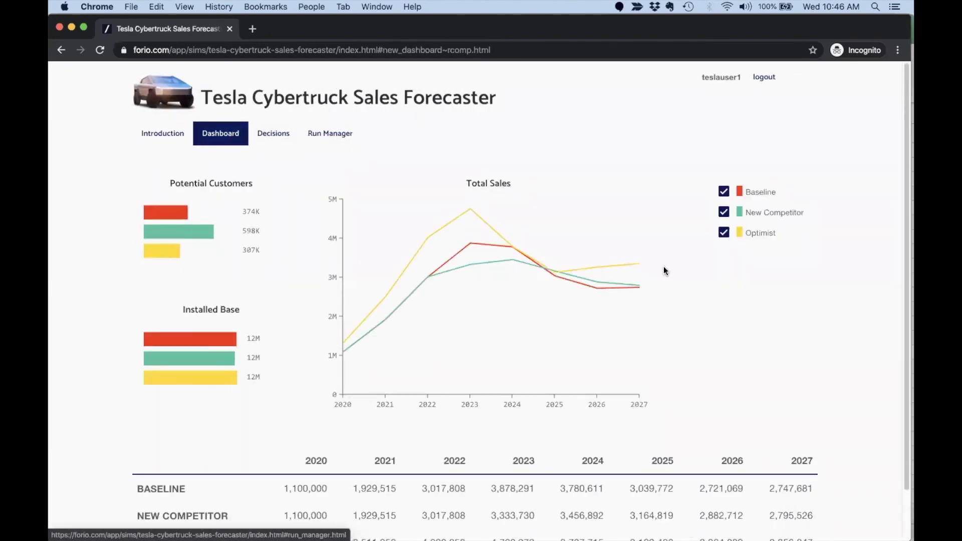
mouse_move(636, 261)
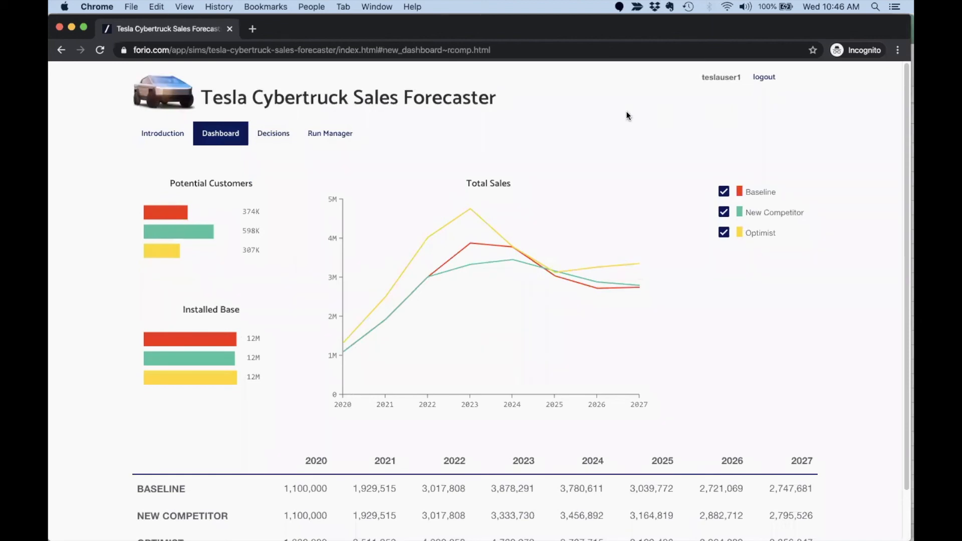
click(763, 78)
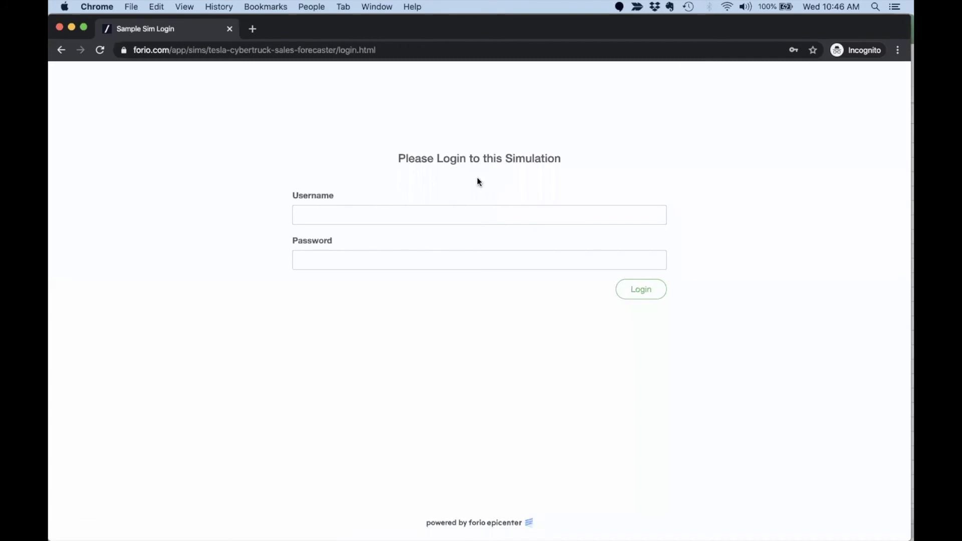
Close the test window, then start a new Interface Builder page and browse its page types.
click(229, 29)
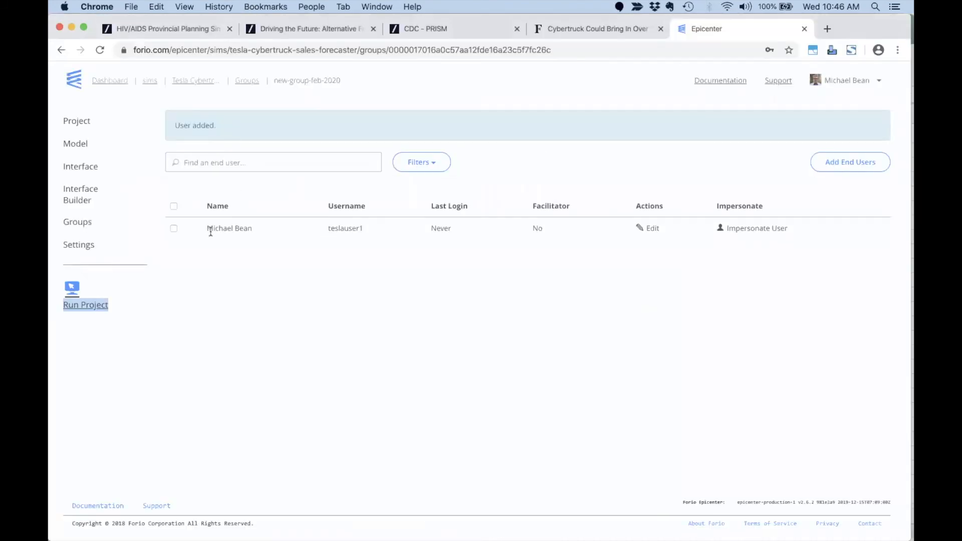
click(78, 195)
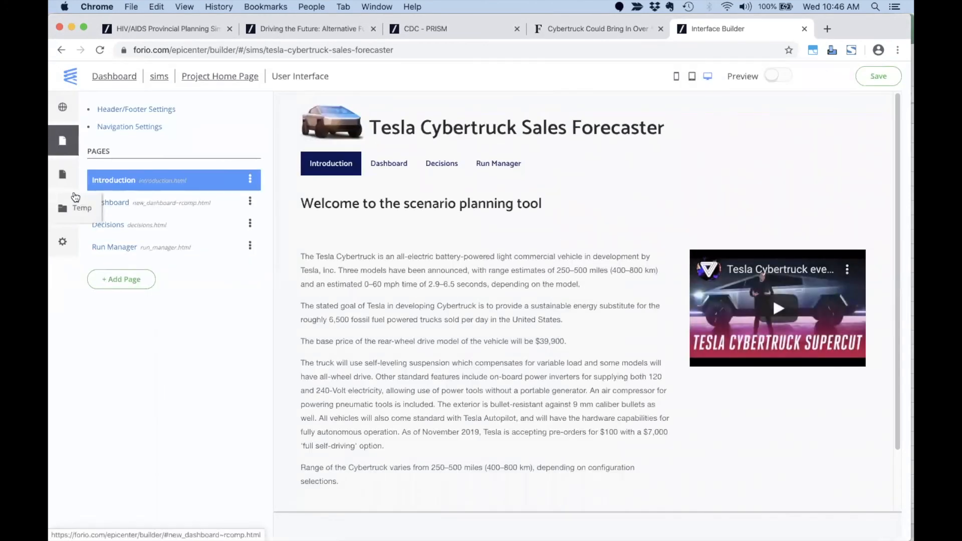
click(115, 278)
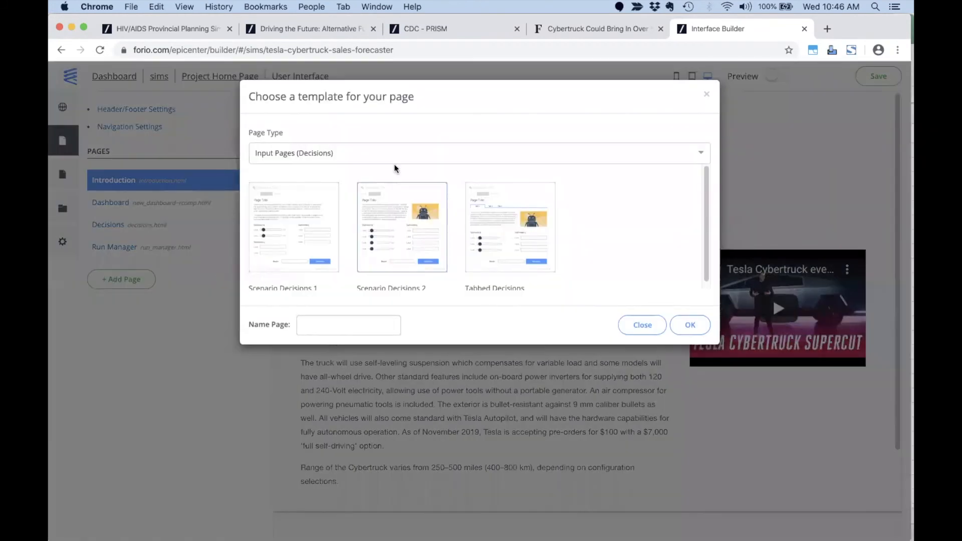
click(386, 153)
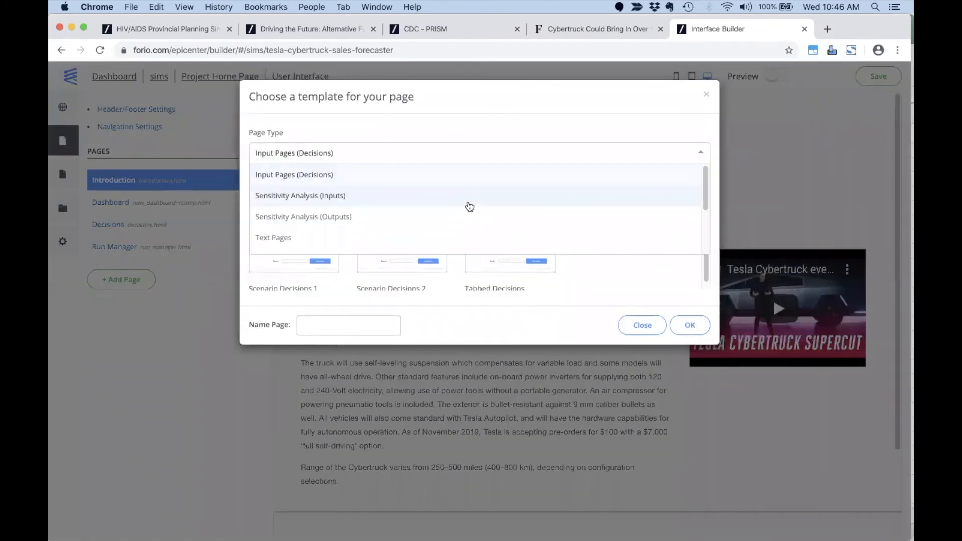
scroll(468, 205, down, 3)
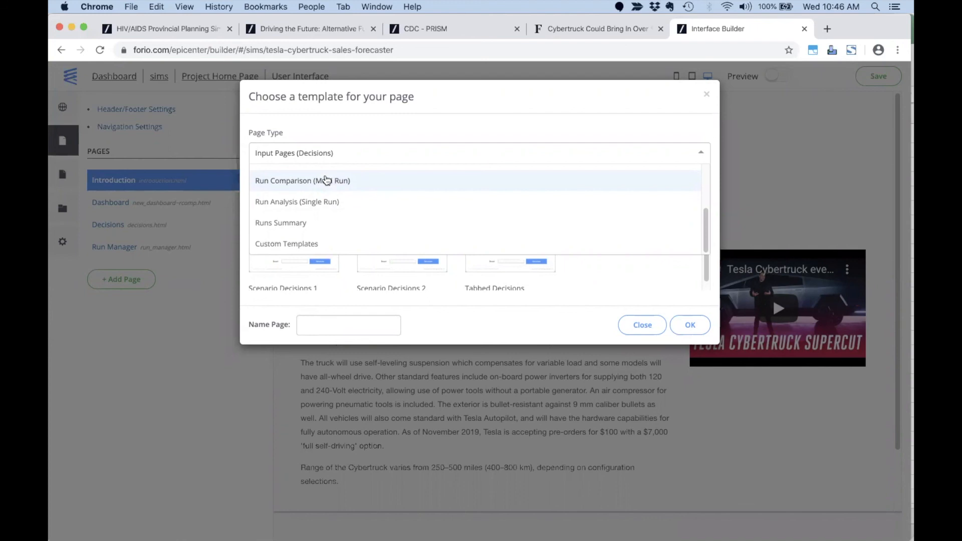
key(super+Tab)
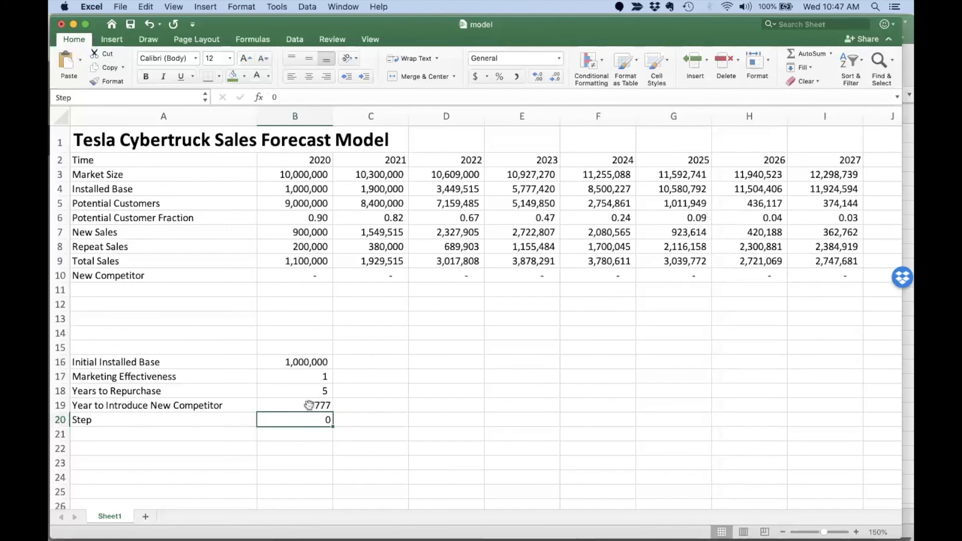
Return from the Excel model to the page-template chooser in Chrome.
key(super+Tab)
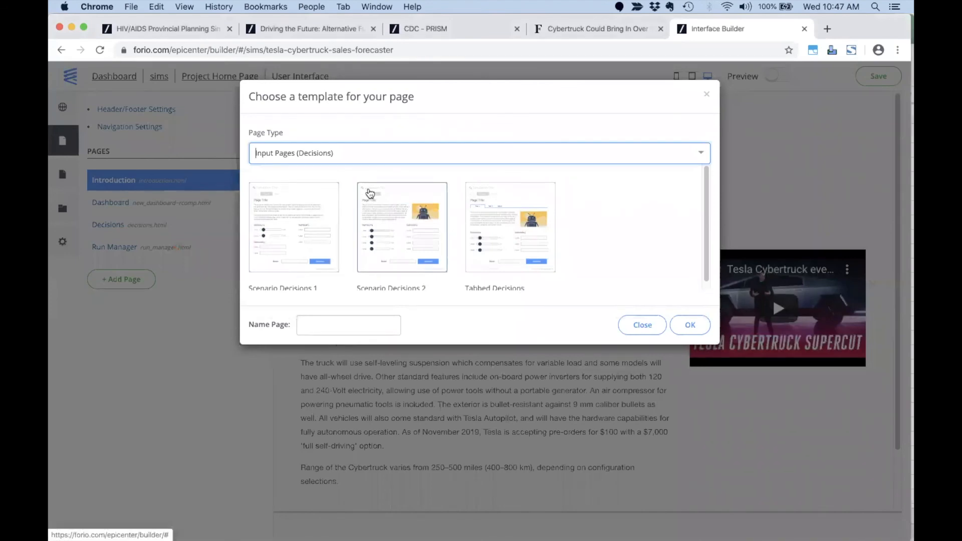
Add a Run Analysis 1 page named Customers.
click(701, 153)
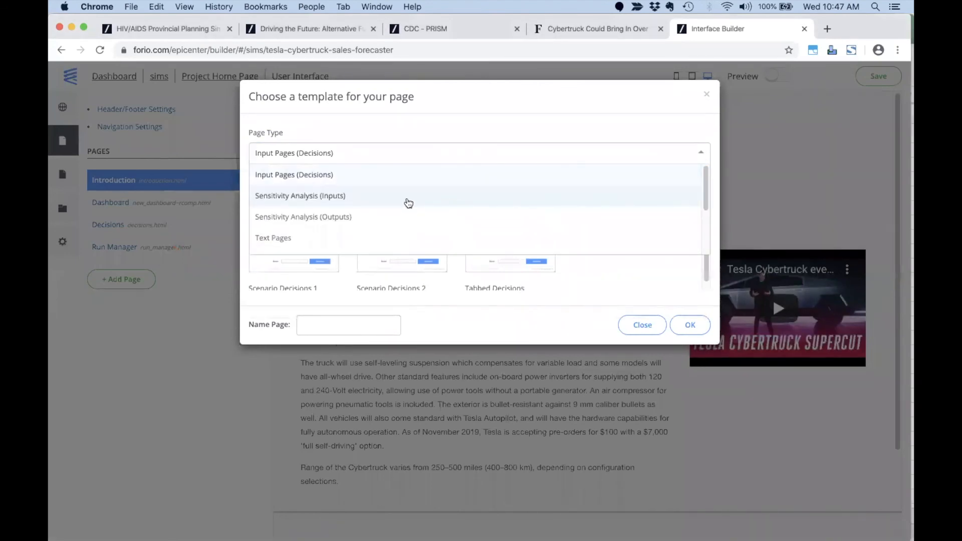
scroll(374, 219, down, 3)
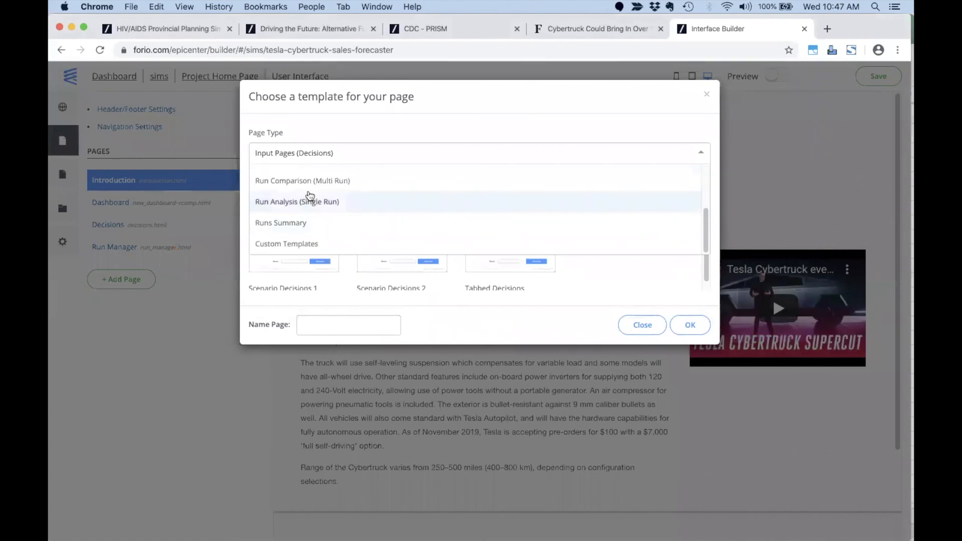
click(309, 201)
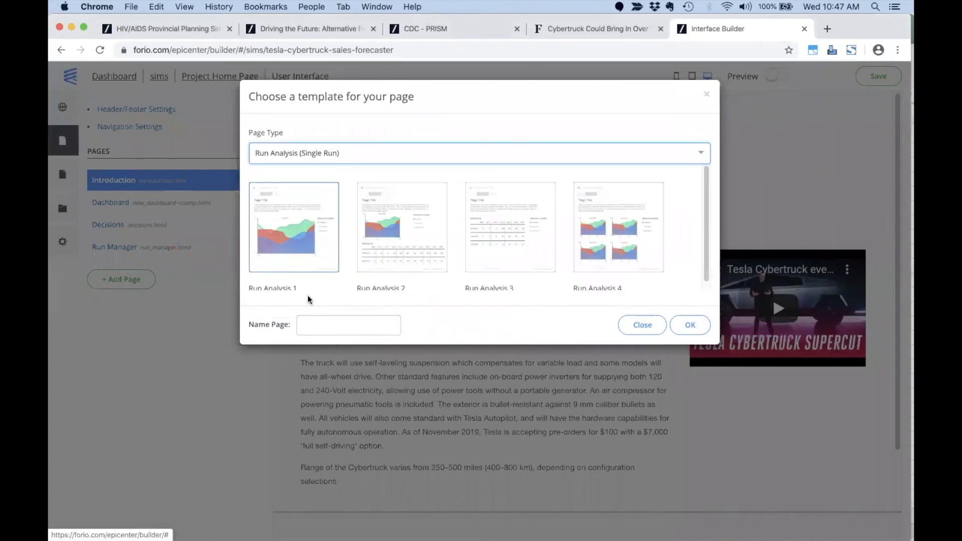
click(324, 326)
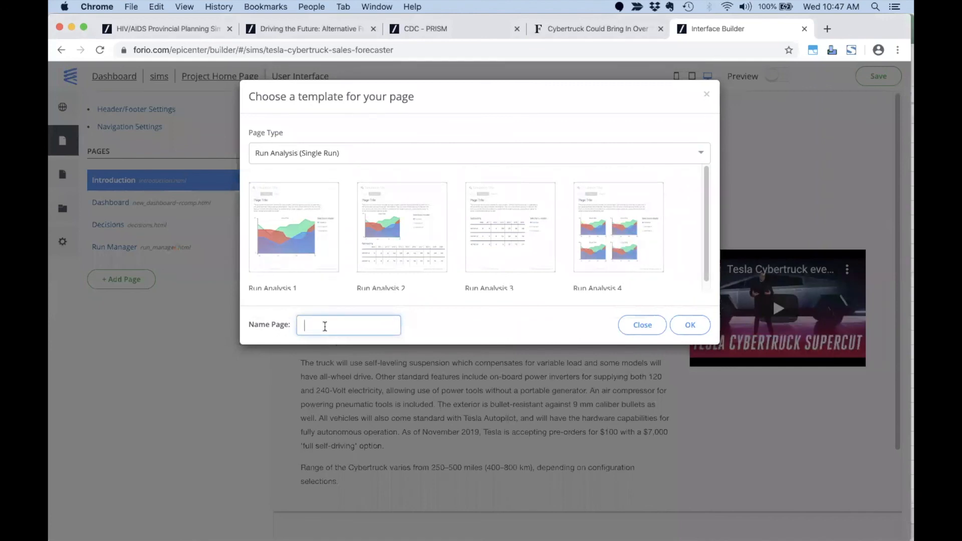
text(Customers)
click(681, 327)
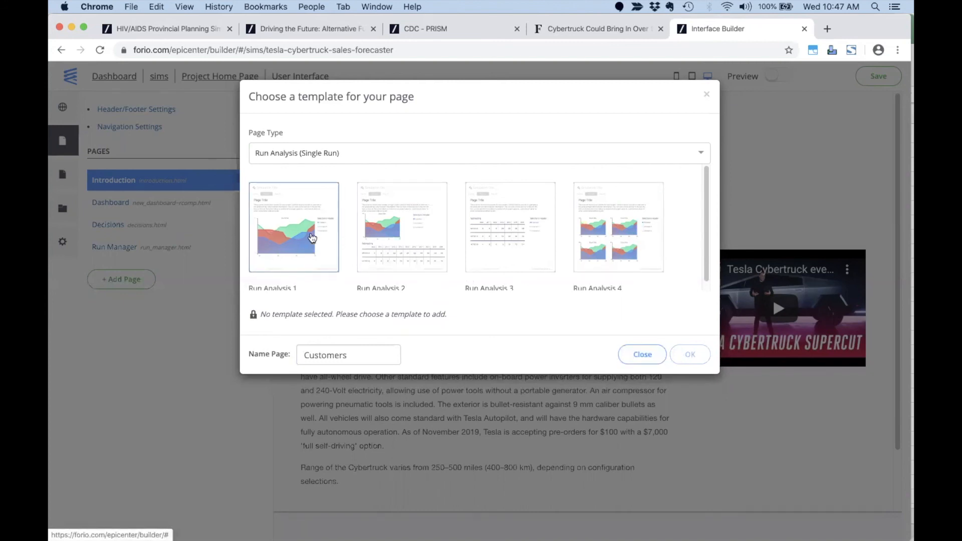
click(311, 238)
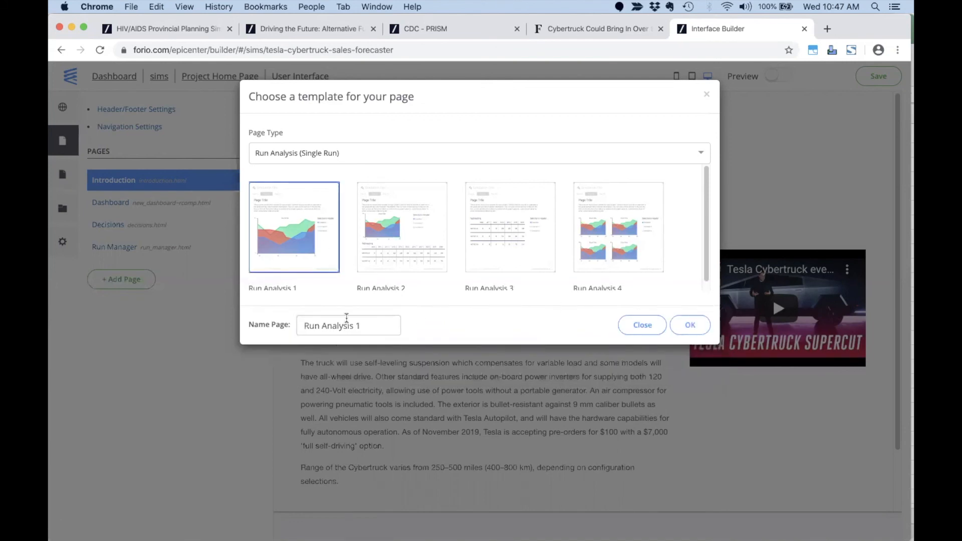
triple_click(372, 327)
text(Custo)
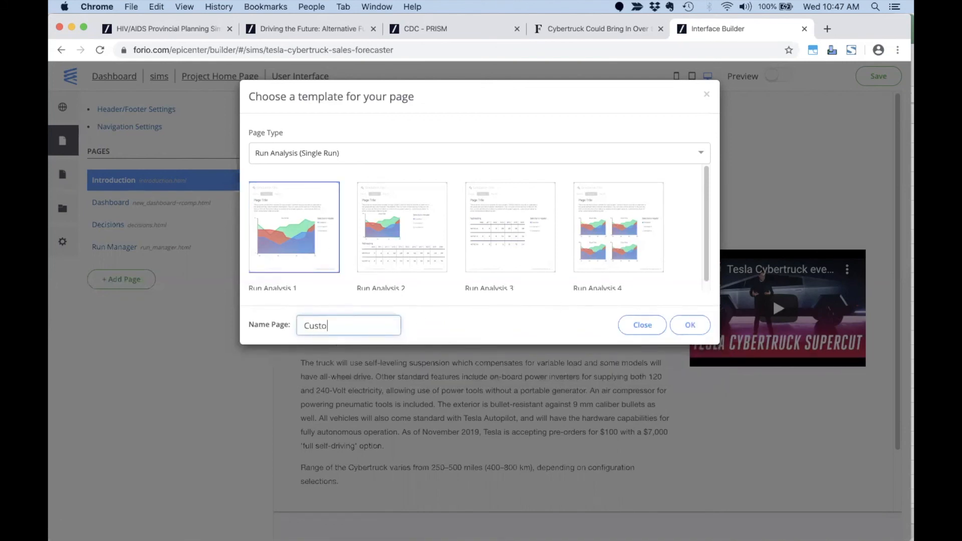
text(mer s)
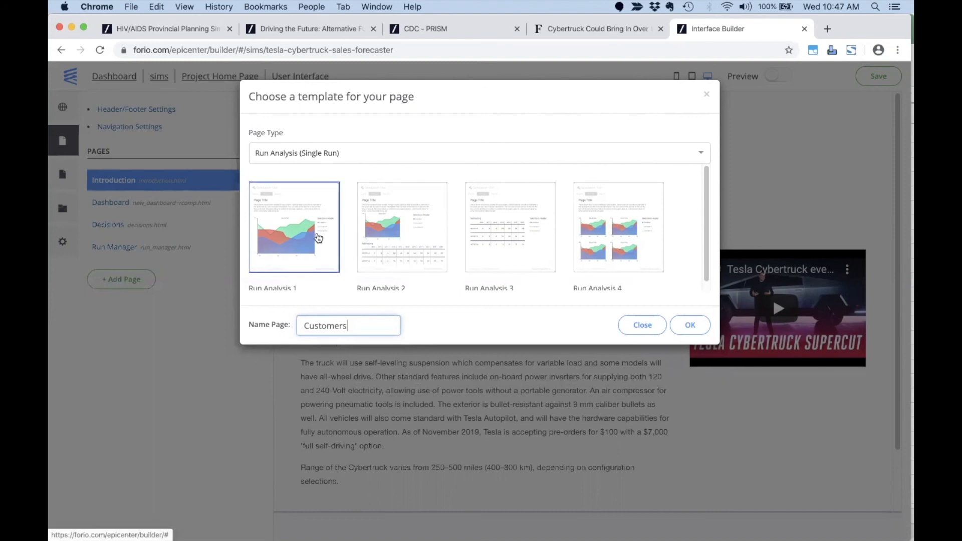
click(688, 326)
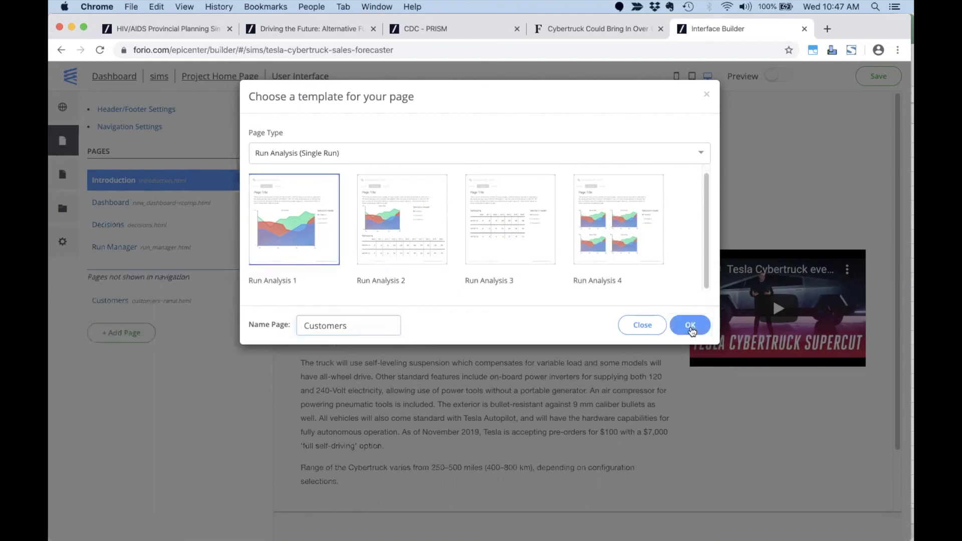
click(66, 144)
Add a second Run Analysis 1 page named Sales.
click(117, 334)
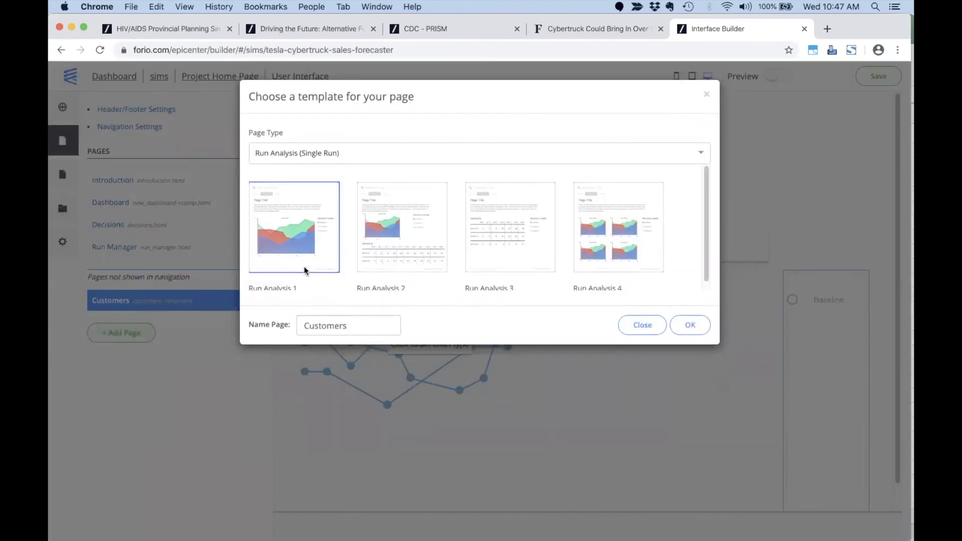
click(296, 237)
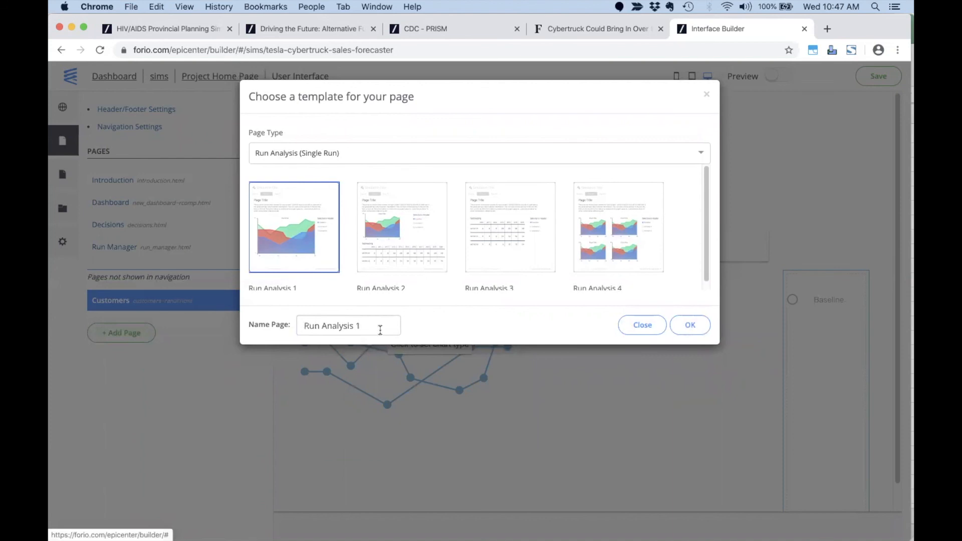
triple_click(304, 325)
text(Sales)
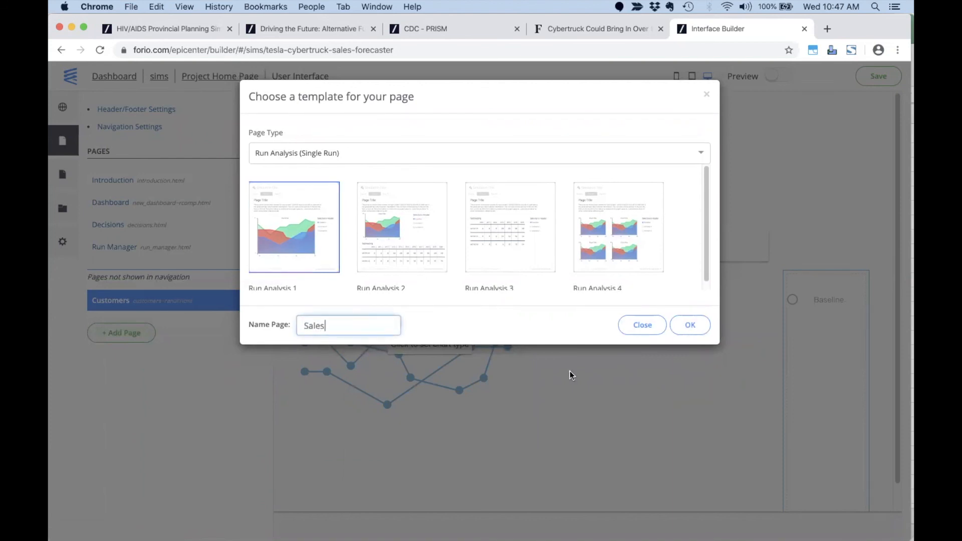
click(691, 326)
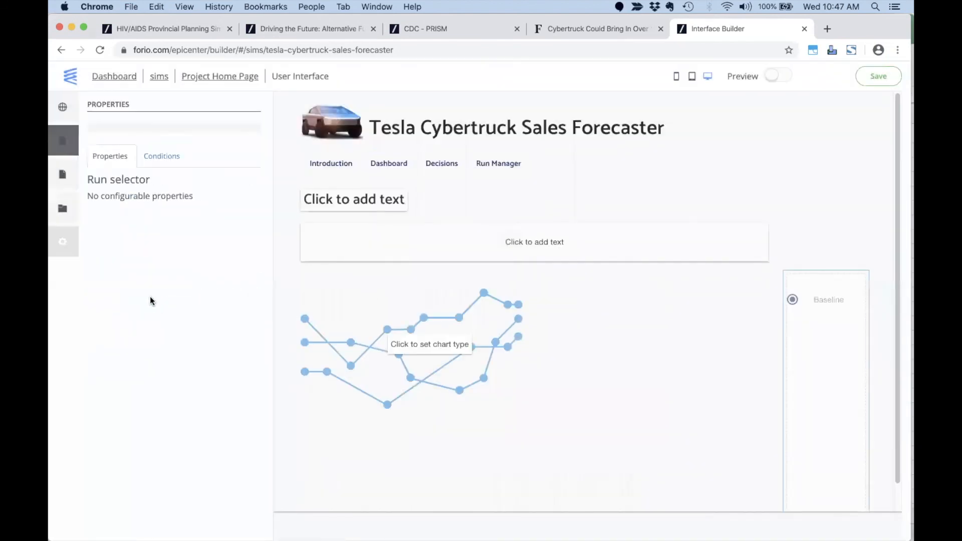
click(63, 137)
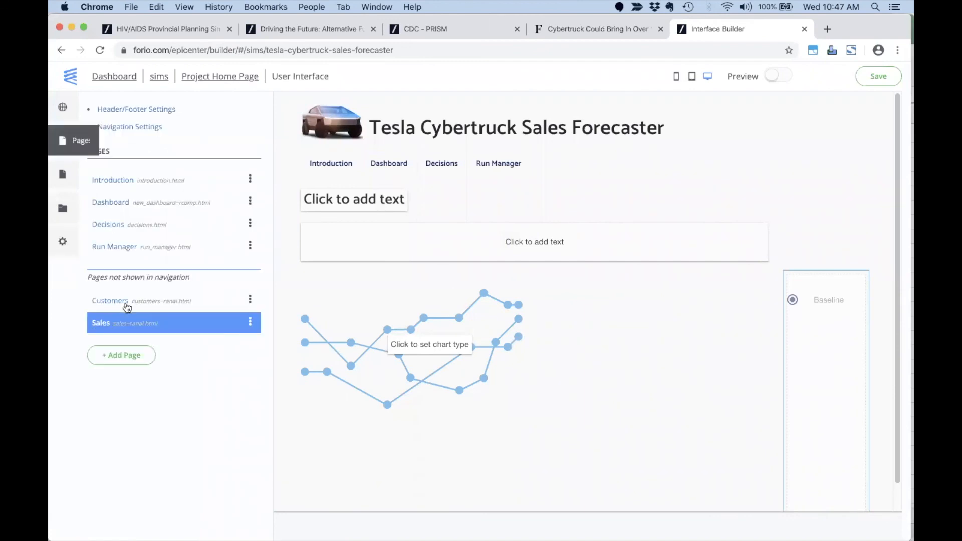
Make the Customers page chart a line chart titled 'Installed Base vs Potential Customer'.
click(225, 305)
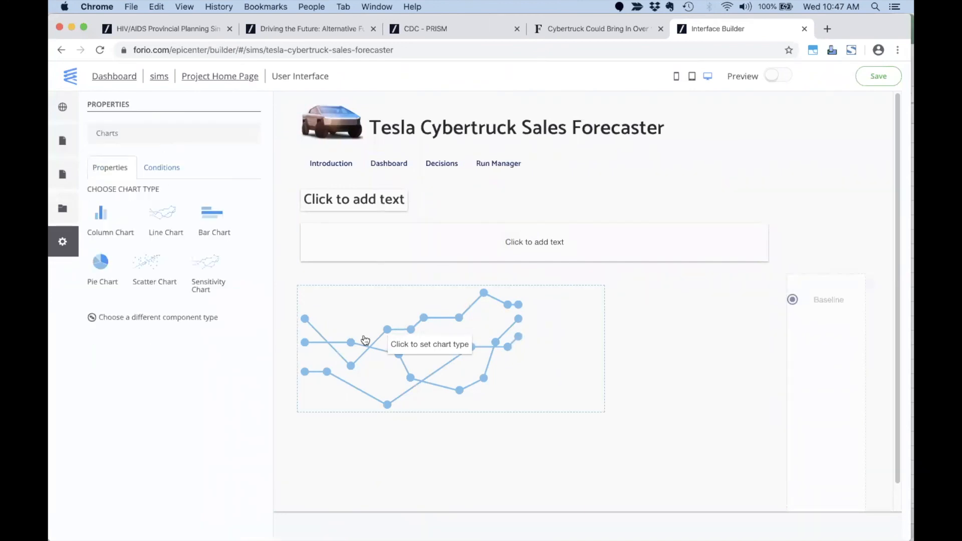
click(166, 223)
double_click(154, 210)
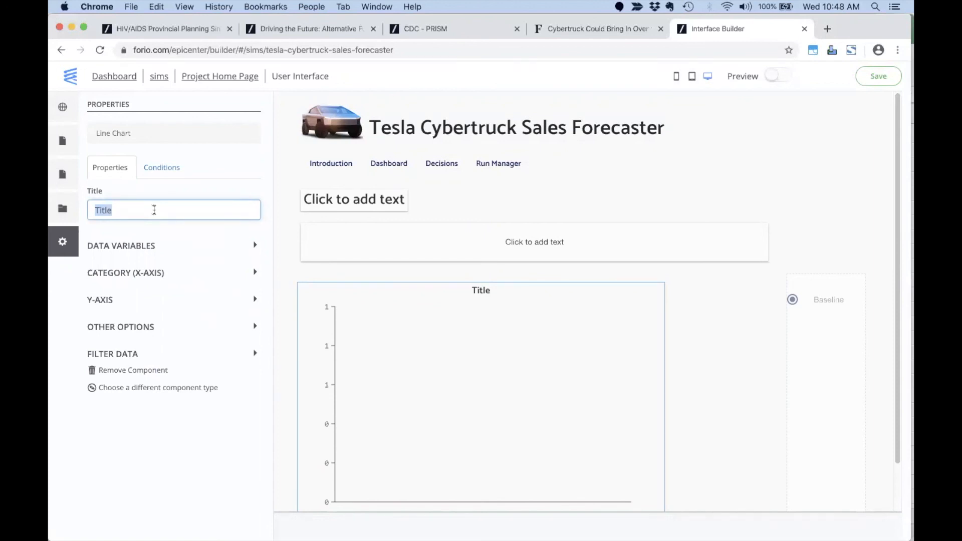
text(Installed Base vs Potential Customer)
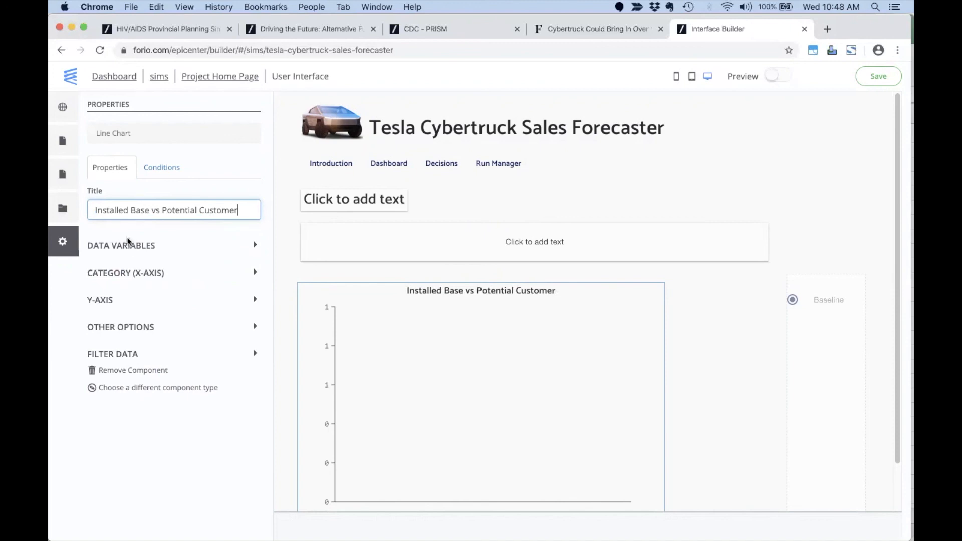
Plot Potential_Customers and Installed_Base as the chart's two data variables.
click(128, 243)
click(136, 305)
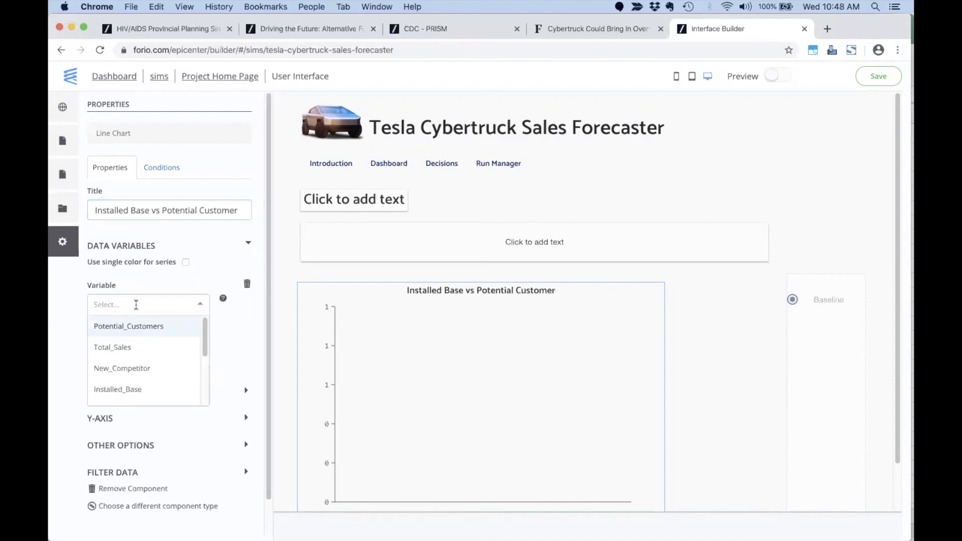
click(136, 327)
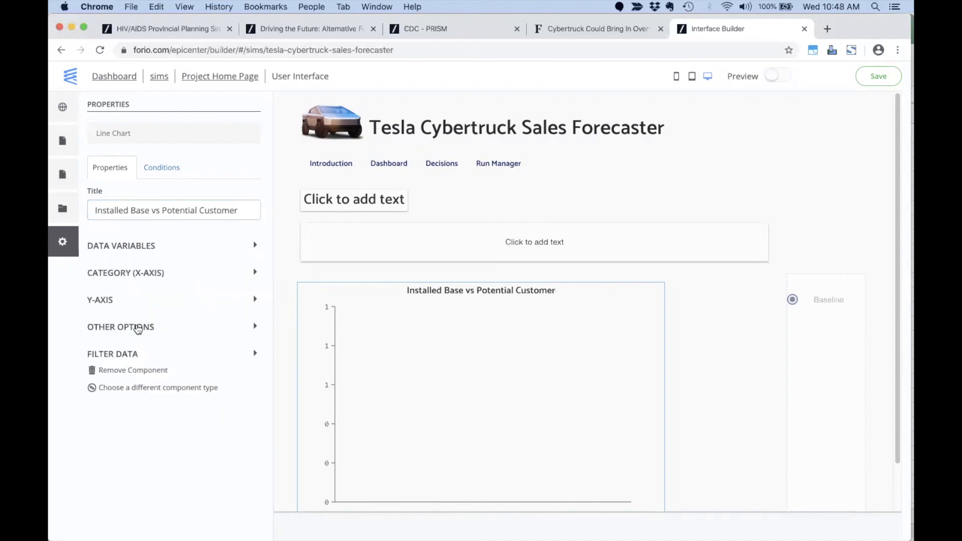
click(120, 251)
click(139, 399)
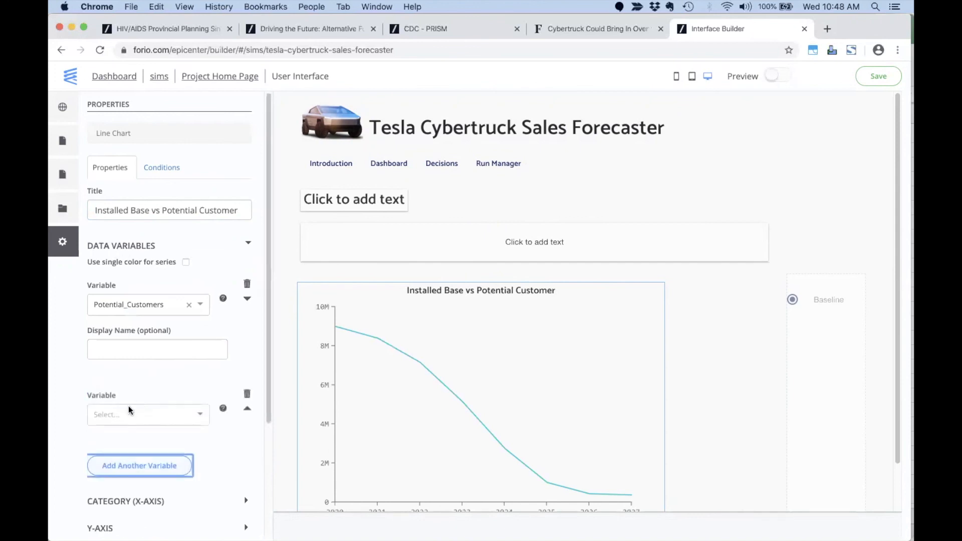
click(130, 415)
text(I)
click(129, 457)
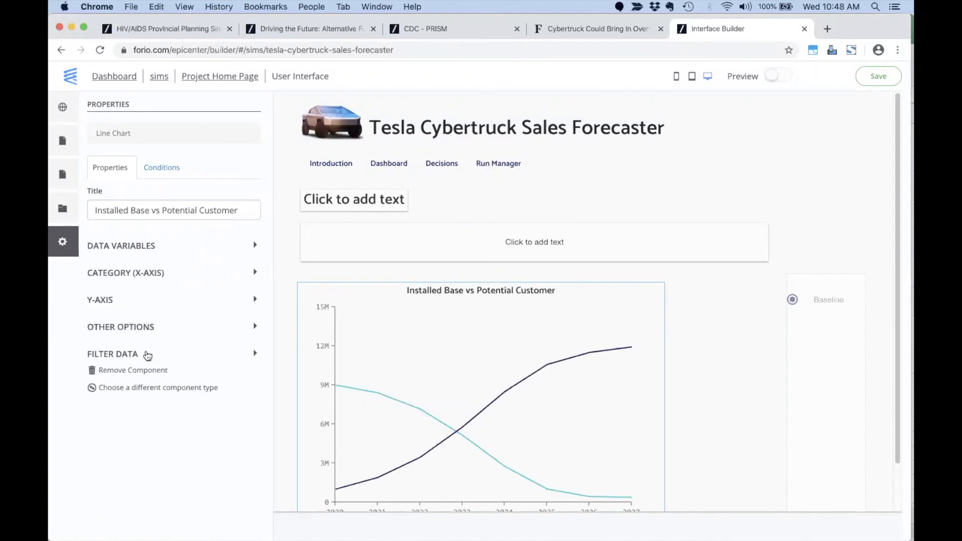
Enable the legend on the Customers chart.
click(148, 355)
click(146, 329)
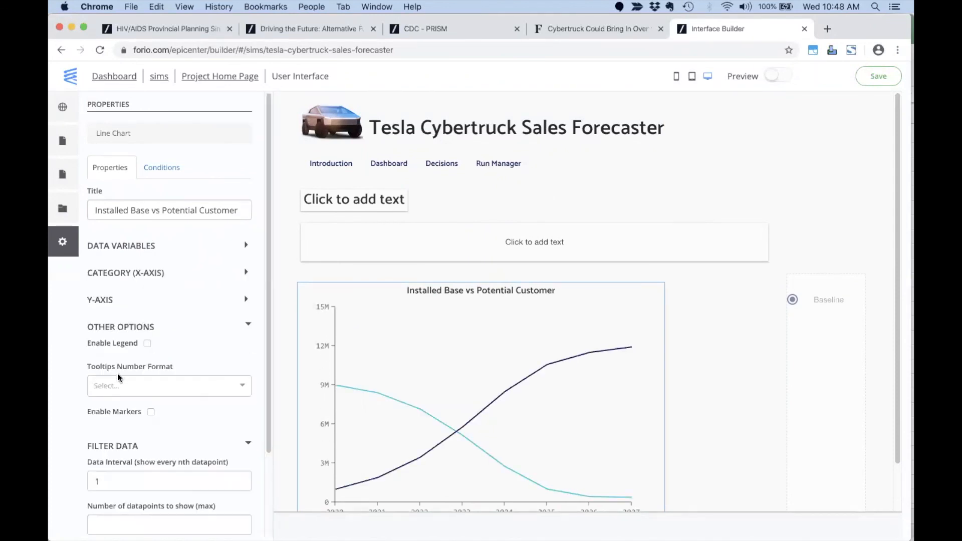
click(147, 344)
scroll(432, 389, down, 3)
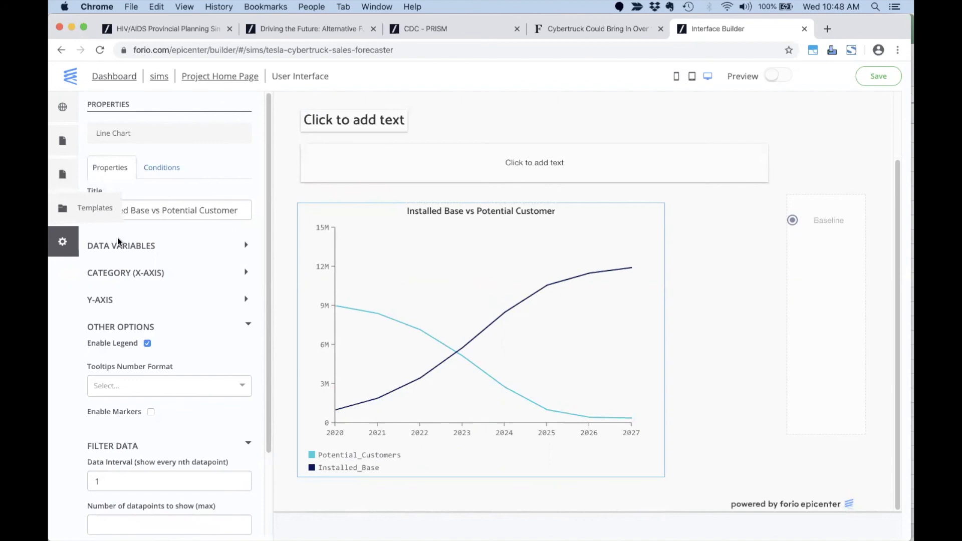
click(62, 141)
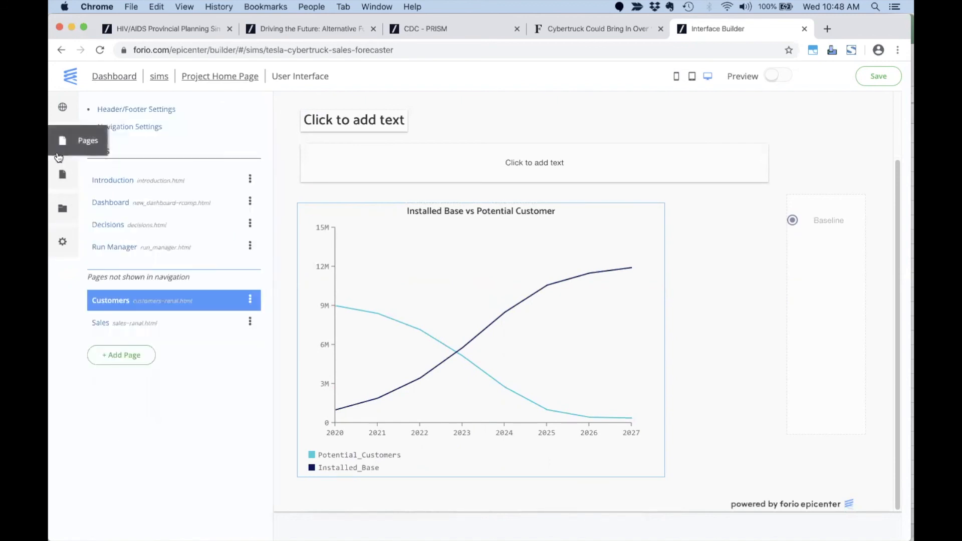
Make the Sales page chart a line chart titled 'New vs Repeat Sales'.
click(108, 327)
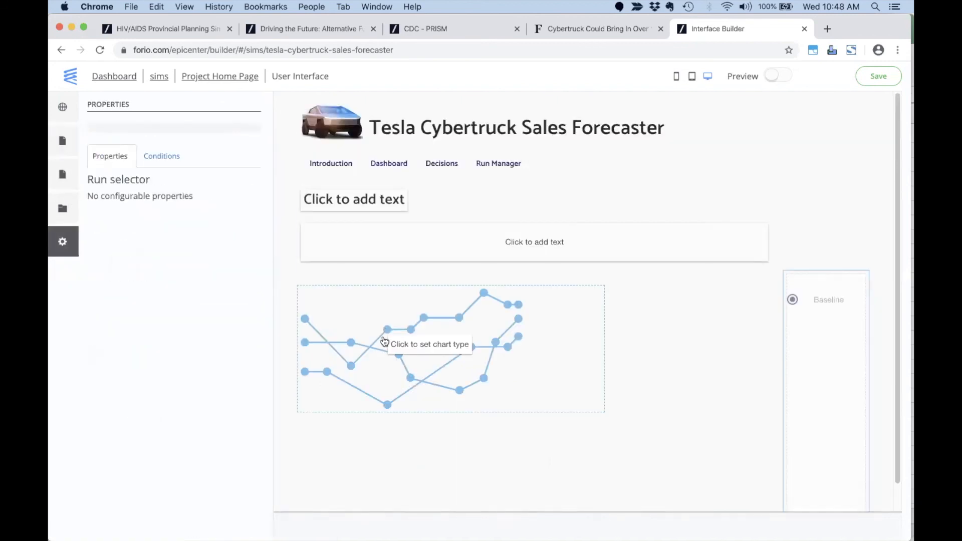
click(156, 219)
click(139, 209)
text(New vs)
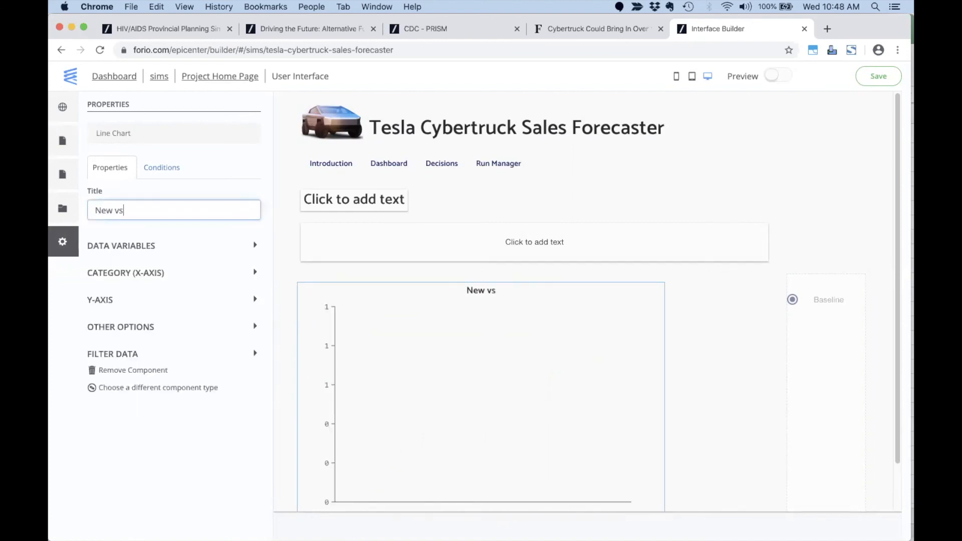
text( Repeat Sales)
Plot New_Sales and Repeat_Sales as the chart's two data variables.
click(139, 247)
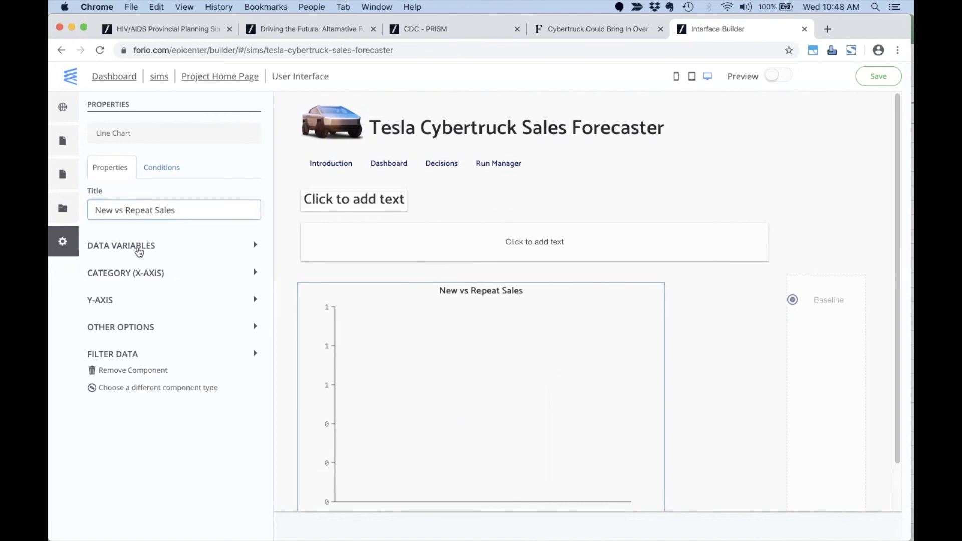
click(126, 306)
text(new)
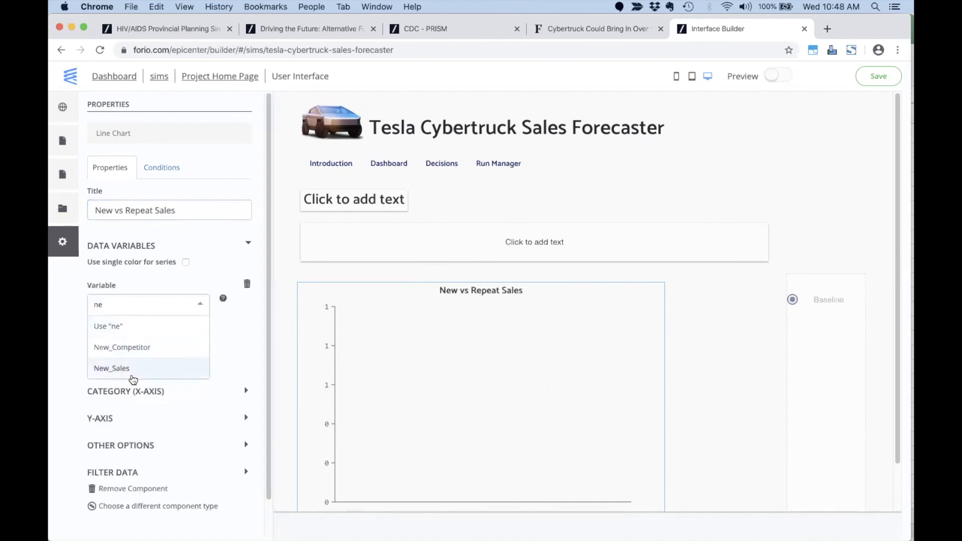
click(130, 371)
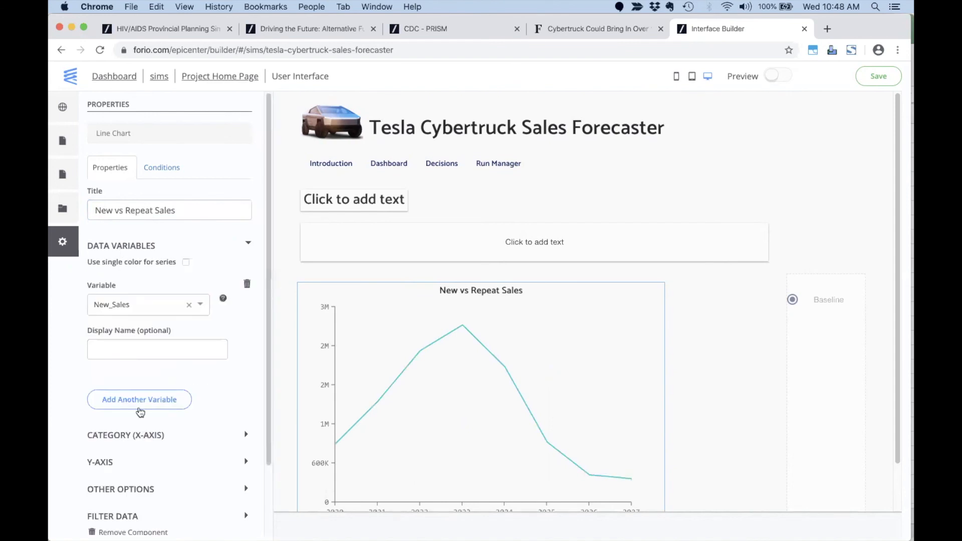
click(137, 407)
click(129, 413)
text(r)
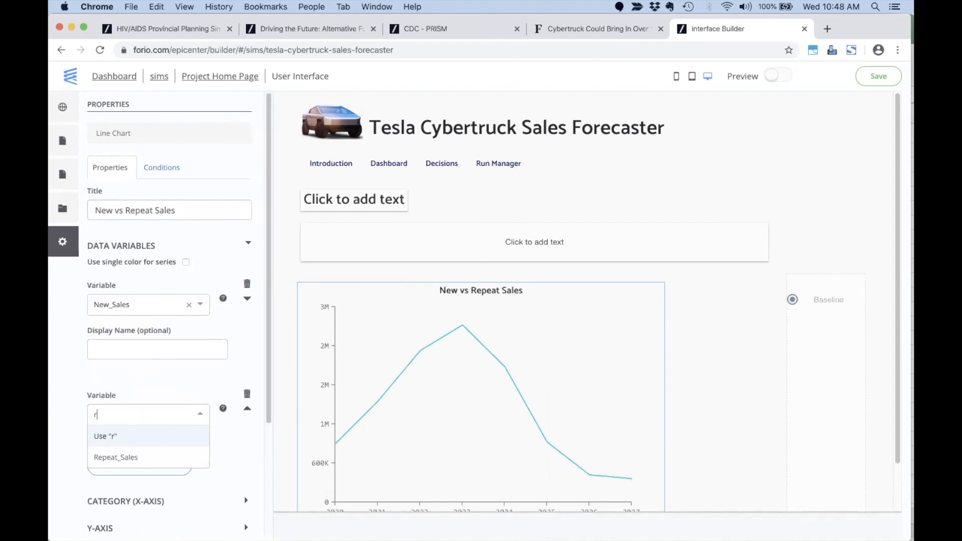
click(129, 459)
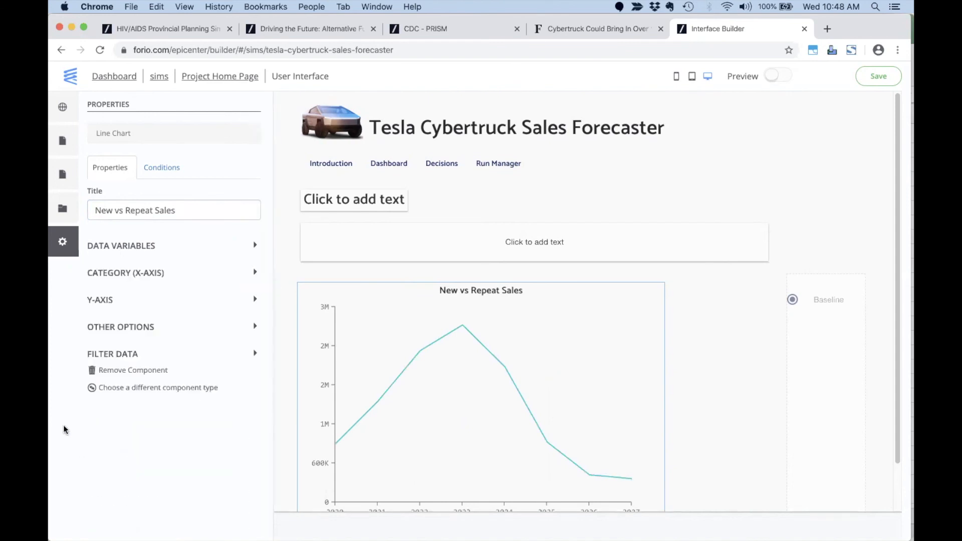
Enable the legend on the Sales chart.
click(106, 331)
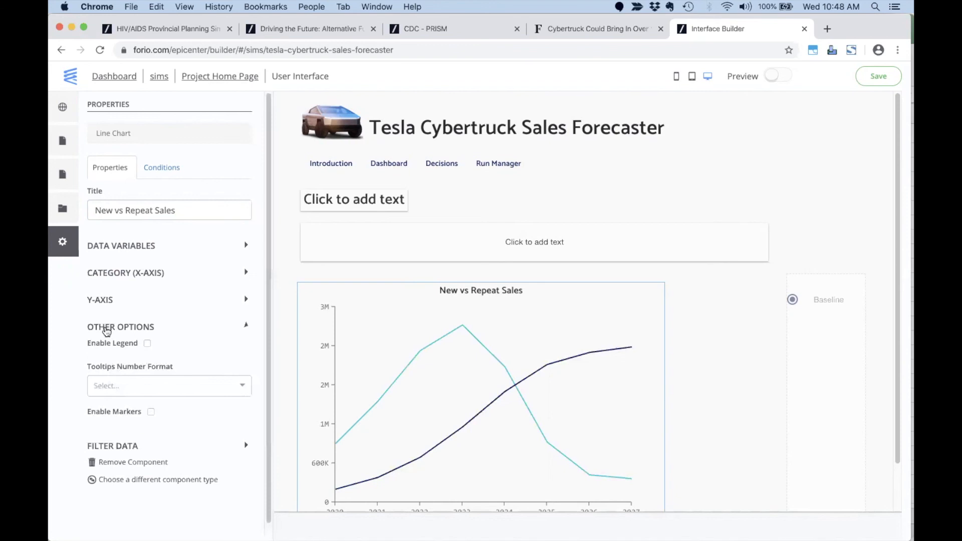
click(148, 345)
scroll(434, 389, down, 3)
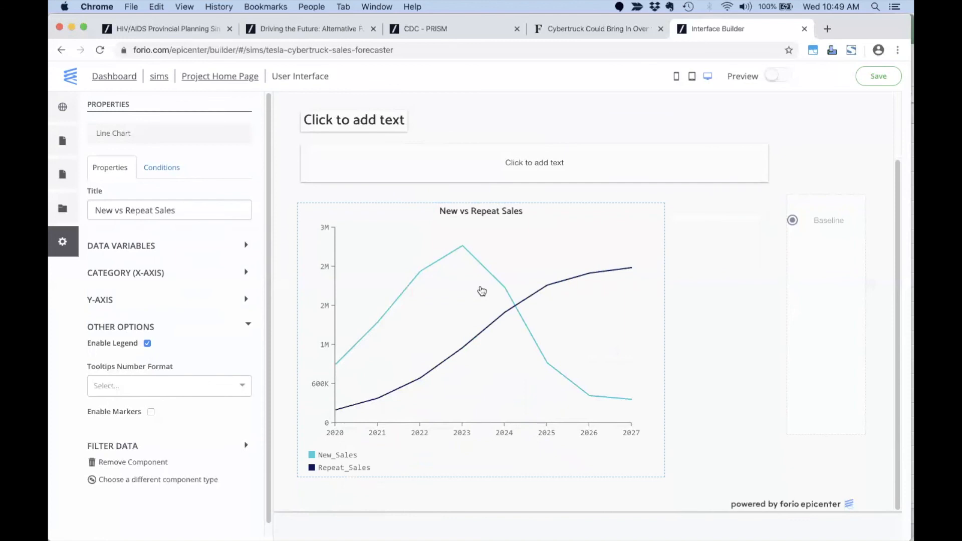
scroll(482, 291, up, 3)
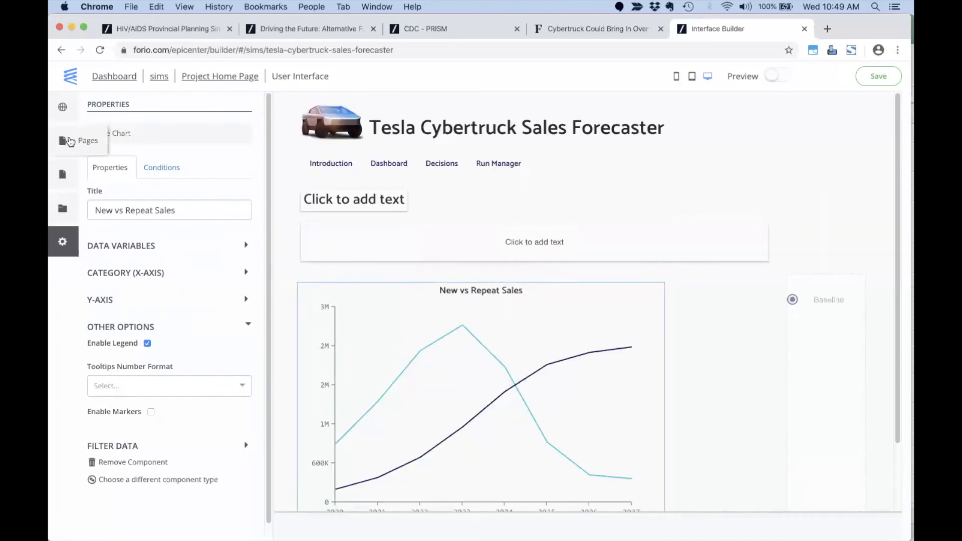
click(70, 141)
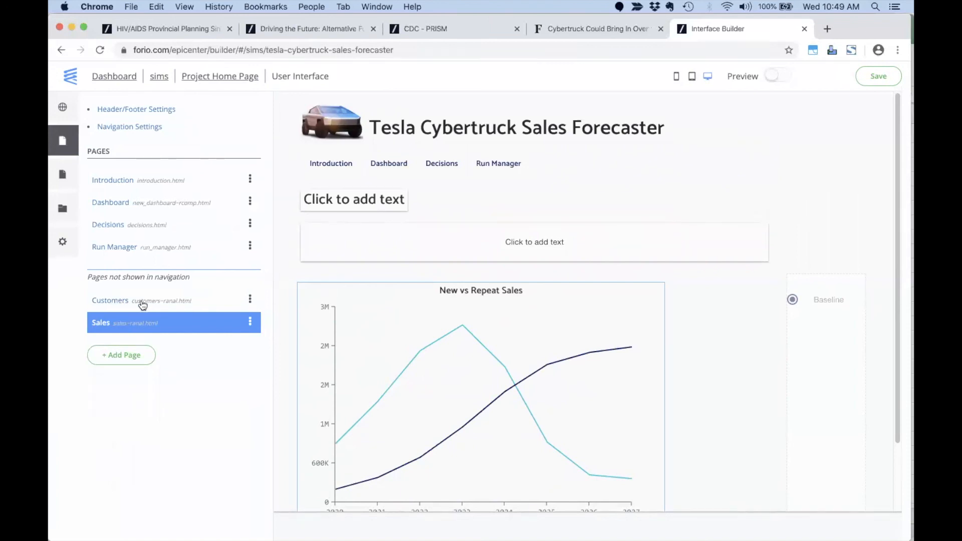
Add a navigation dropdown menu labelled Reports.
click(129, 127)
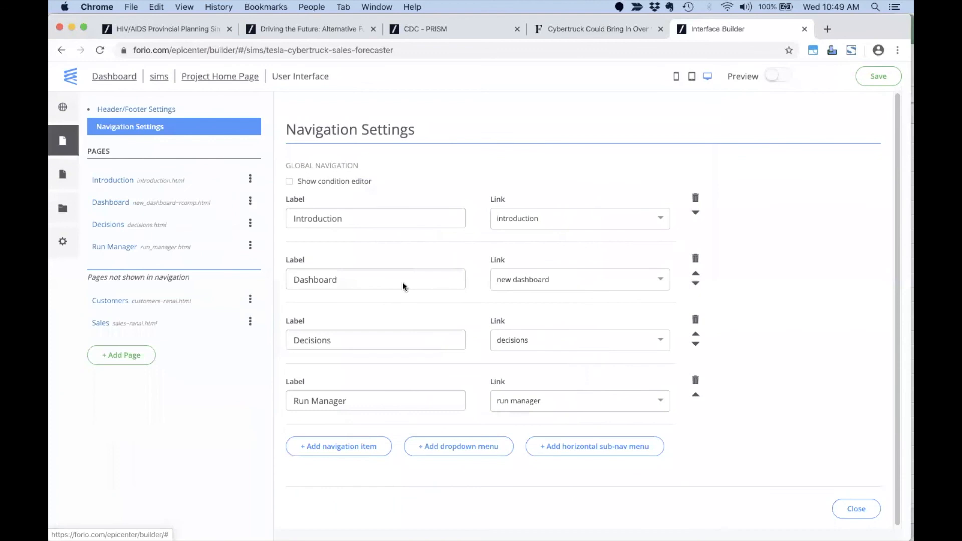
click(456, 451)
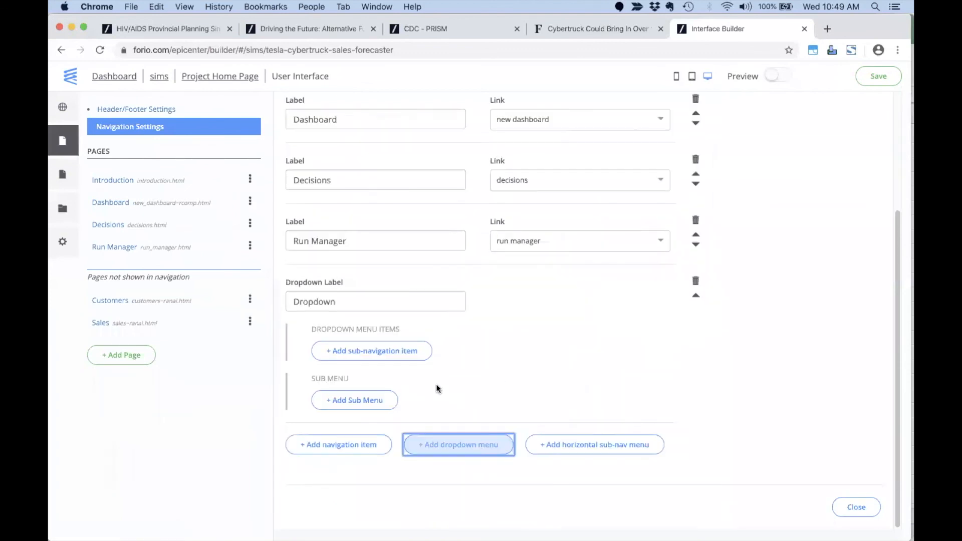
double_click(345, 301)
text(Reports)
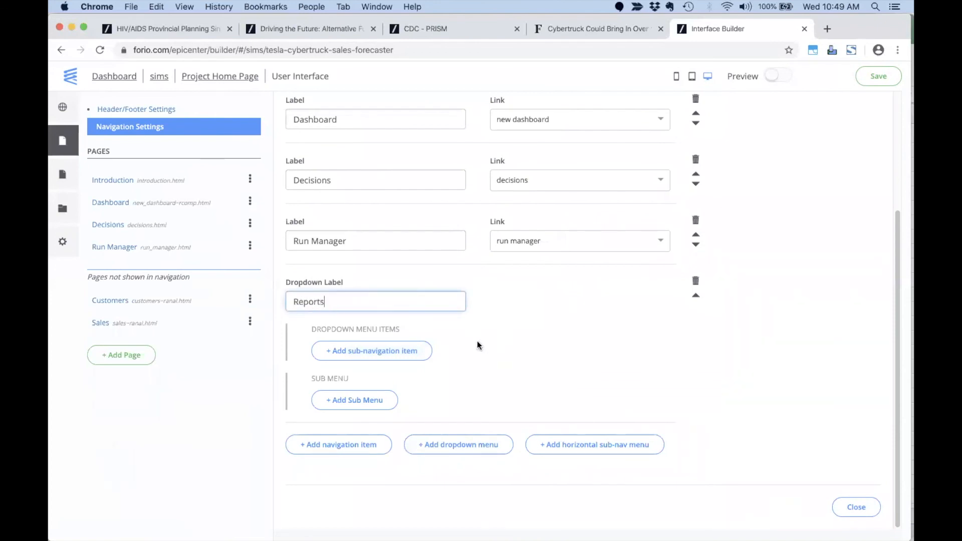
Add a Customers item under Reports linked to the customers page.
click(373, 355)
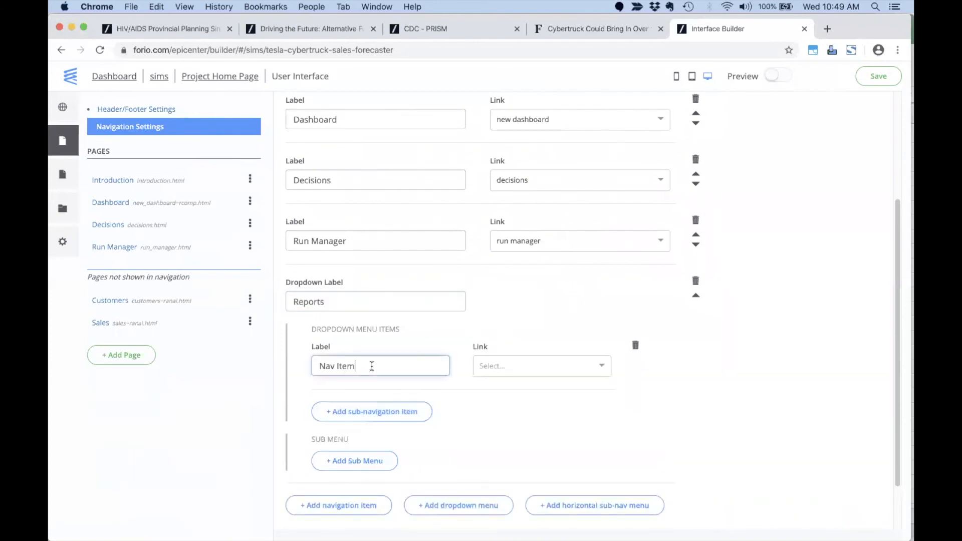
triple_click(372, 366)
text(Cust)
click(541, 366)
scroll(602, 376, down, 2)
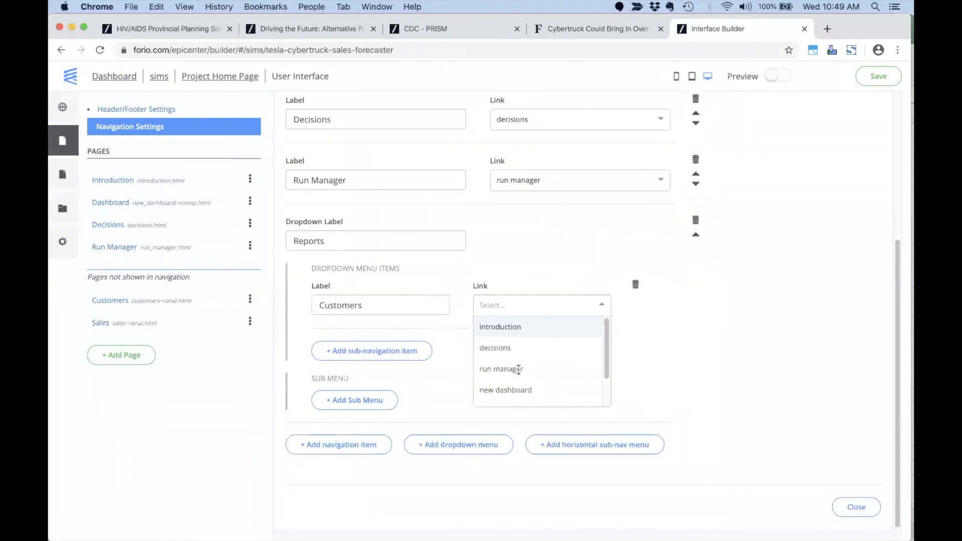
drag(608, 356, 608, 395)
click(522, 375)
Add a Sales item under Reports linked to the sales page.
click(389, 351)
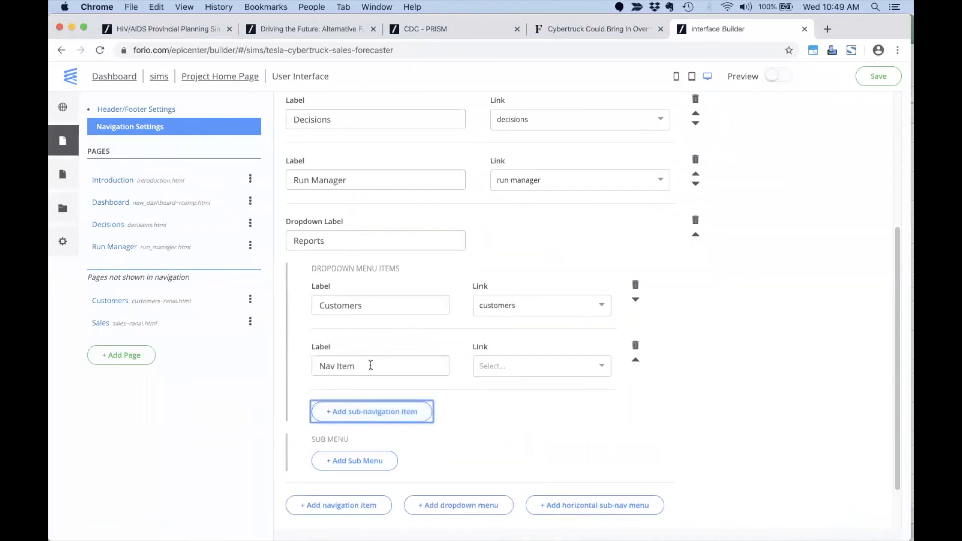
drag(371, 365, 306, 367)
text(Sales)
click(510, 373)
scroll(514, 411, down, 3)
click(514, 457)
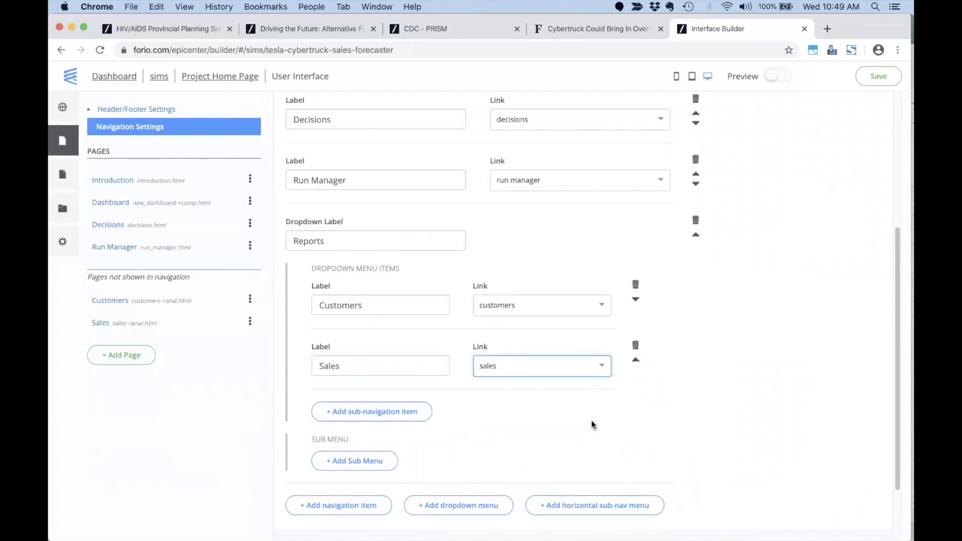
Move the Reports dropdown up twice so it sits right after Dashboard.
click(76, 136)
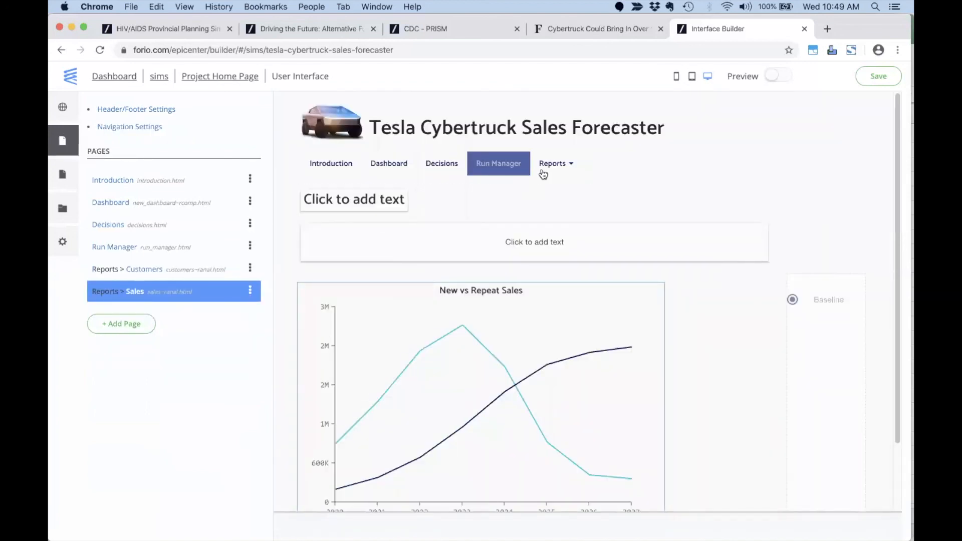
click(113, 129)
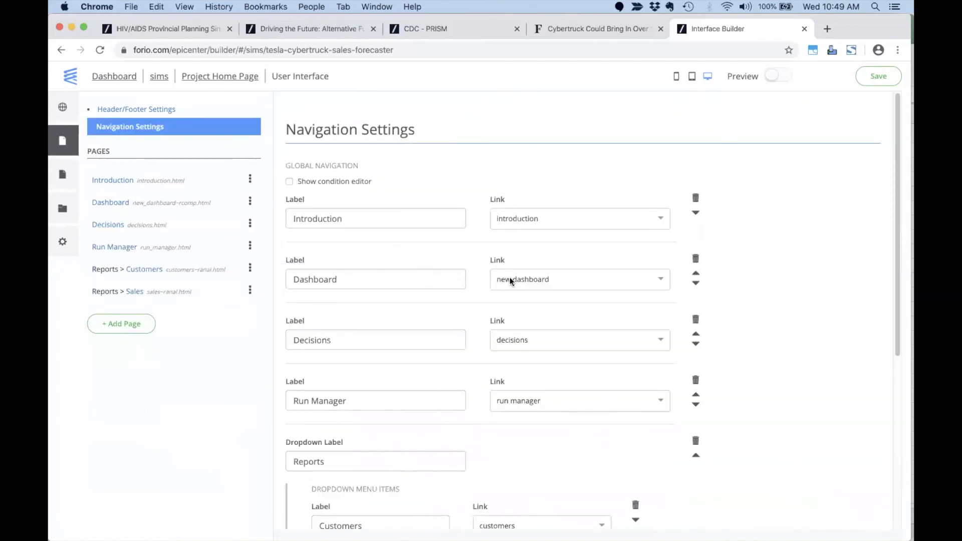
click(697, 457)
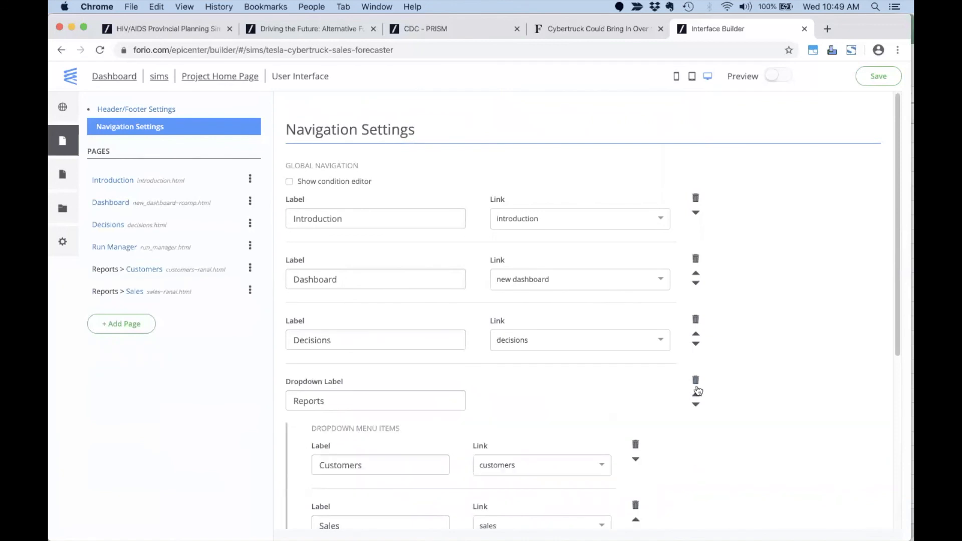
click(697, 395)
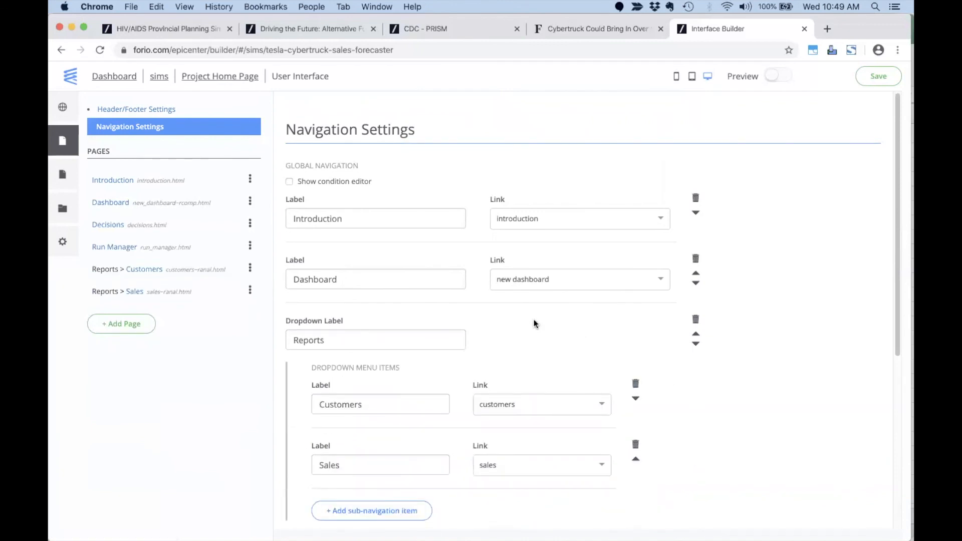
Check Reports > Customers and Reports > Sales in the preview, save, and go to the sims projects.
click(64, 142)
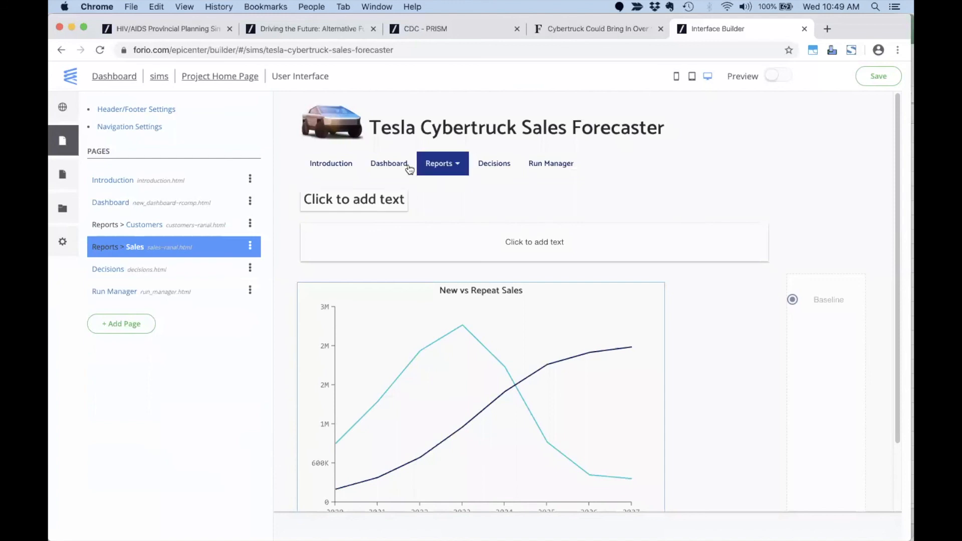
click(466, 165)
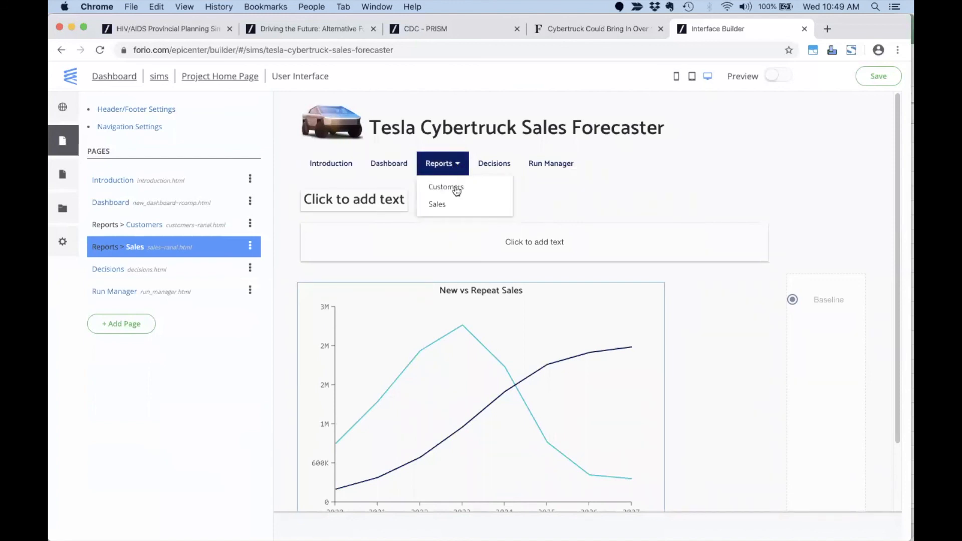
click(454, 187)
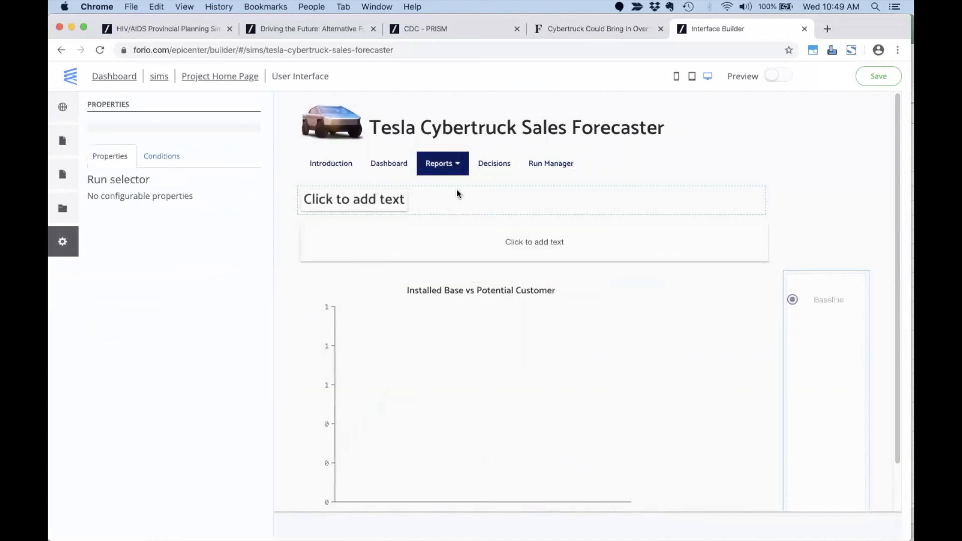
click(457, 166)
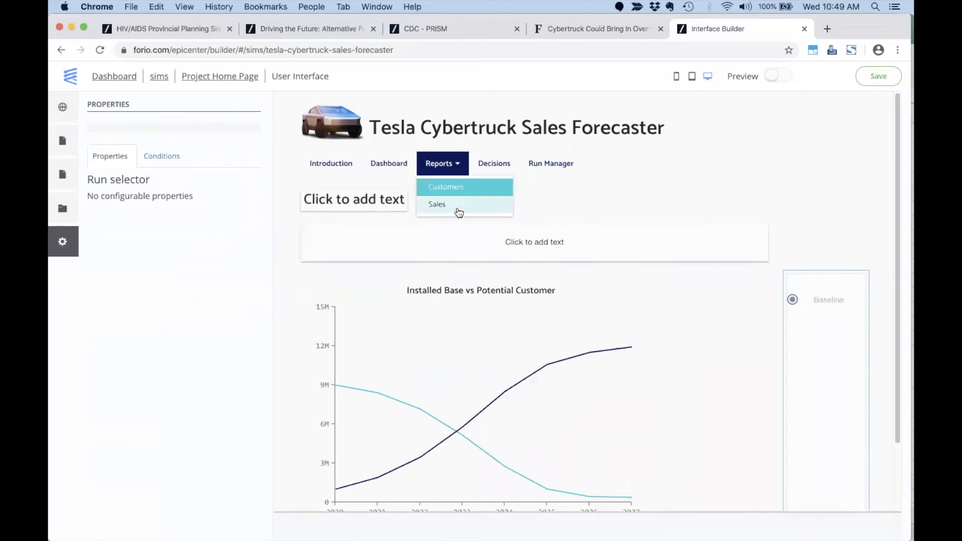
click(454, 204)
click(878, 76)
click(159, 77)
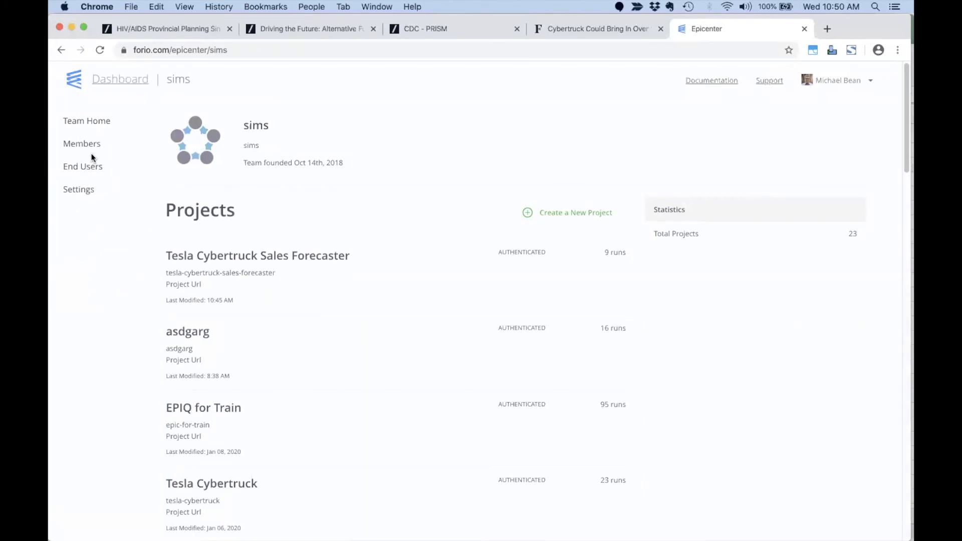
Launch the Tesla Cybertruck Sales Forecaster simulation in a private window.
click(234, 258)
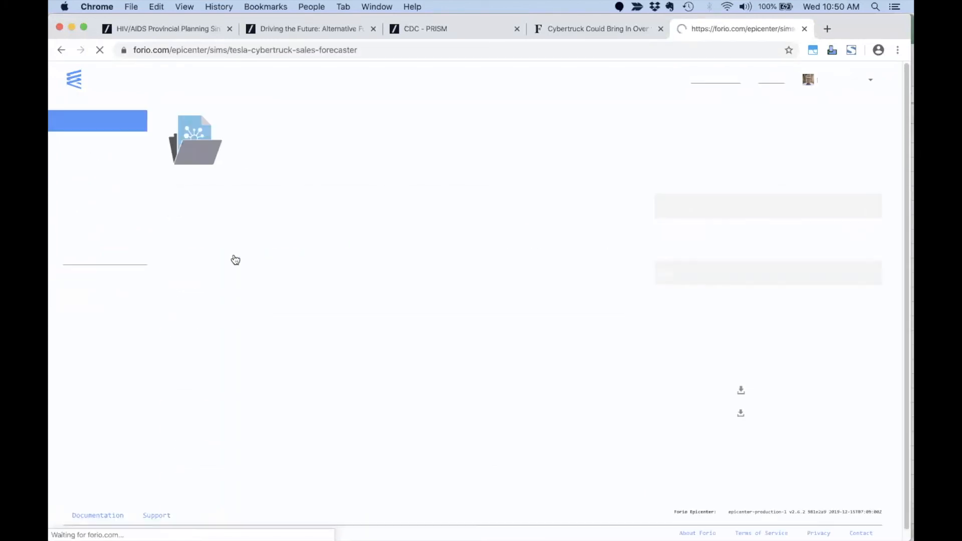
right_click(80, 311)
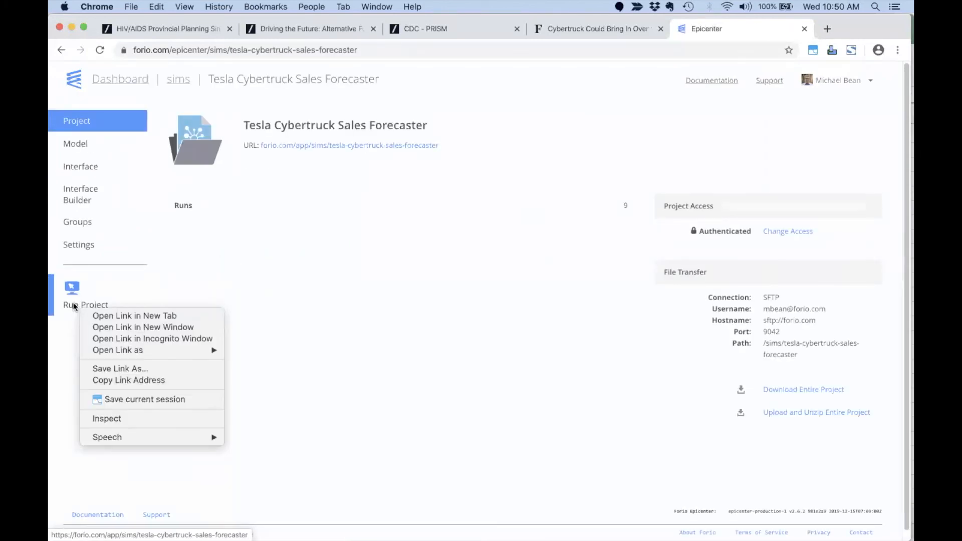
click(70, 356)
right_click(83, 308)
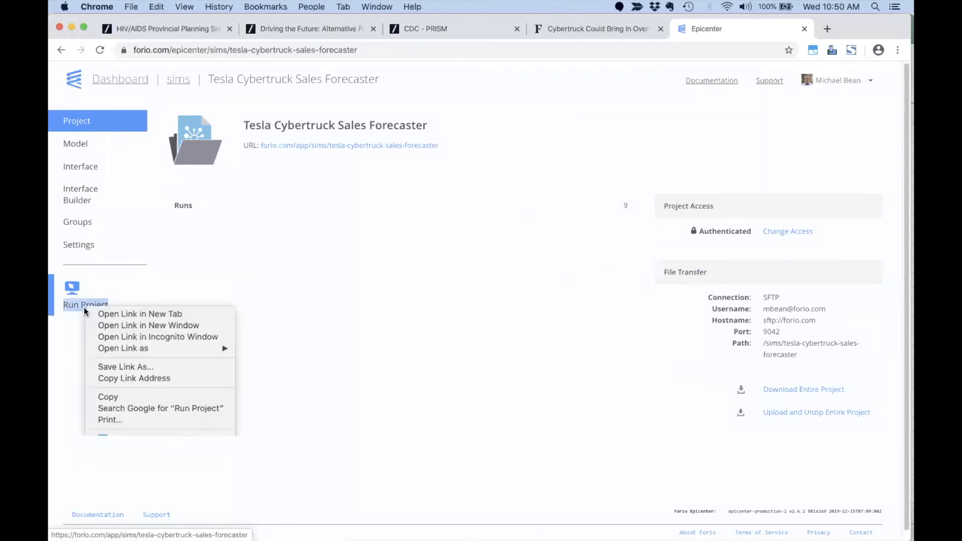
click(116, 337)
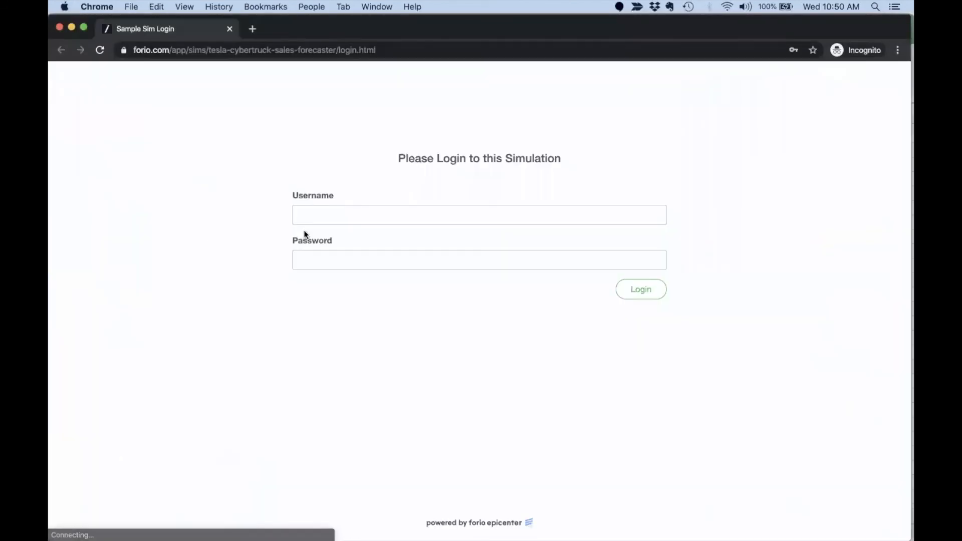
Log in with the test user's username and password, retyping the password after a failed attempt.
click(350, 213)
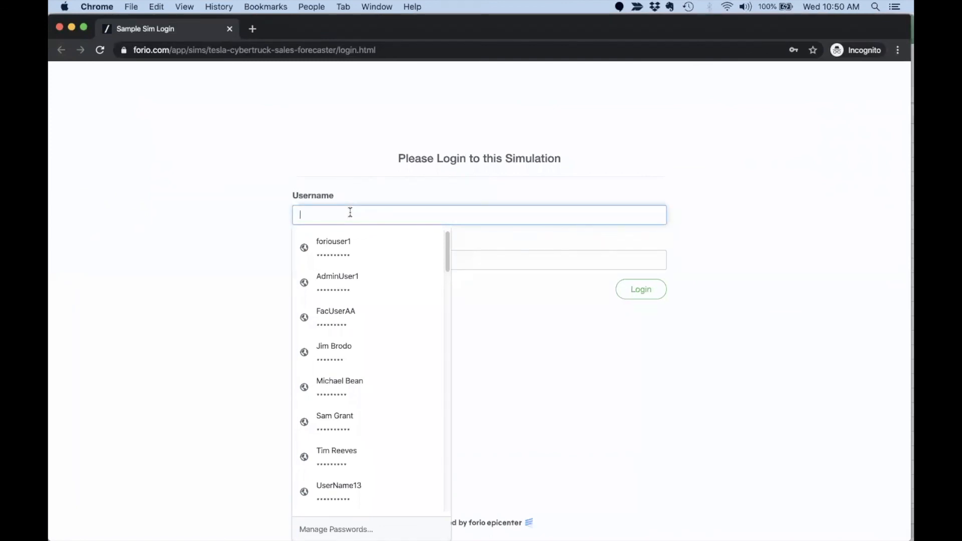
text(te)
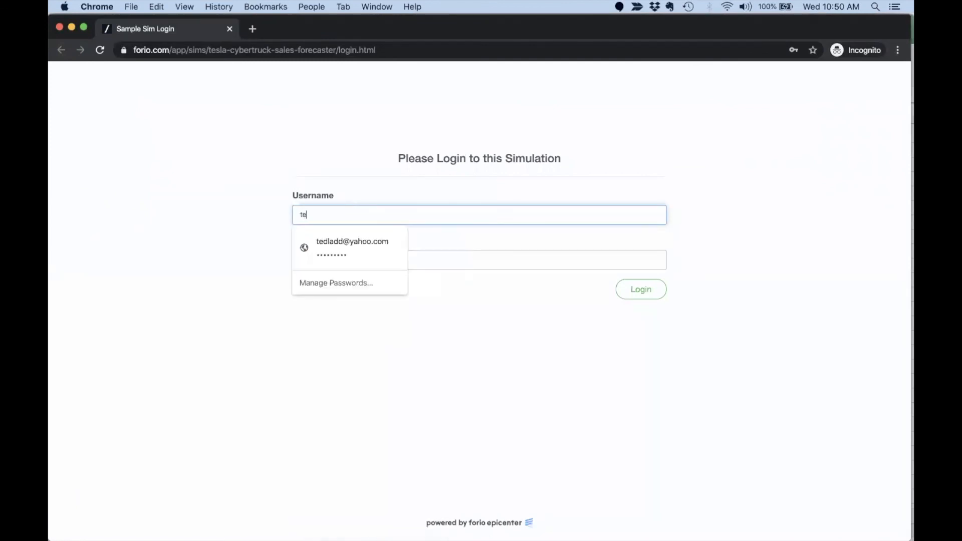
text(slauser1)
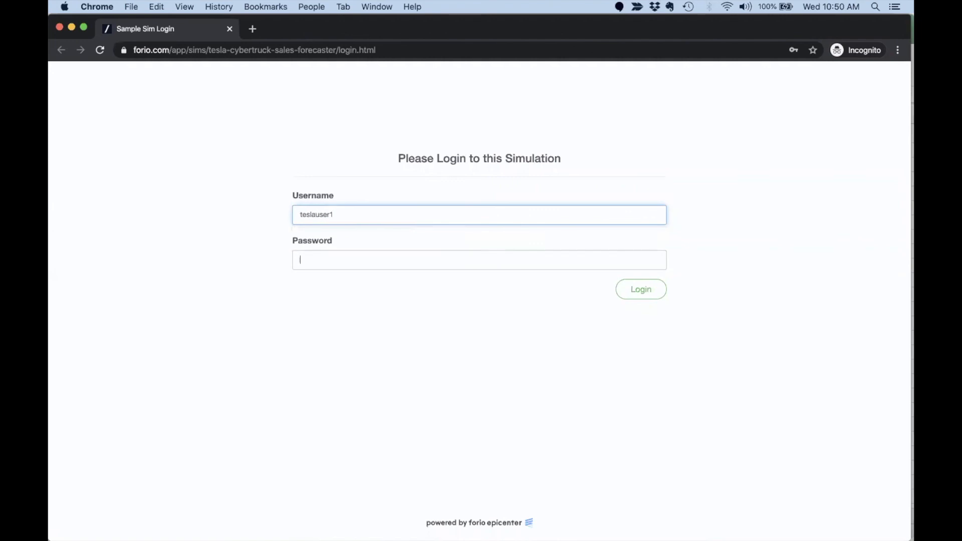
click(300, 260)
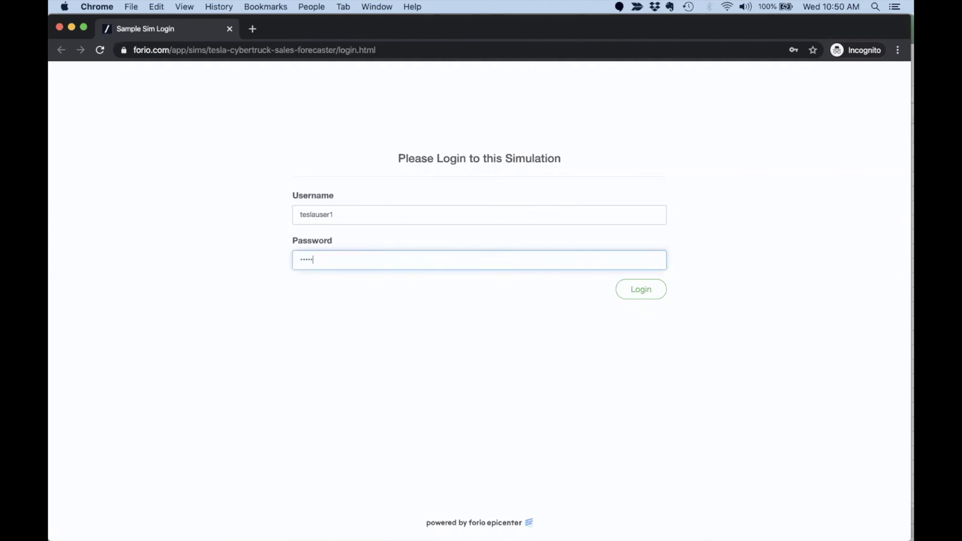
key(Return)
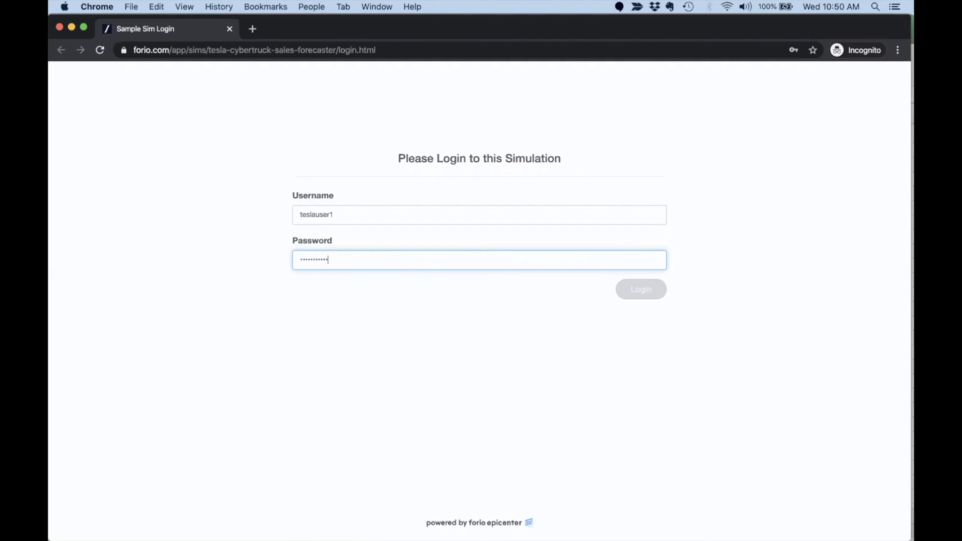
key(super+a)
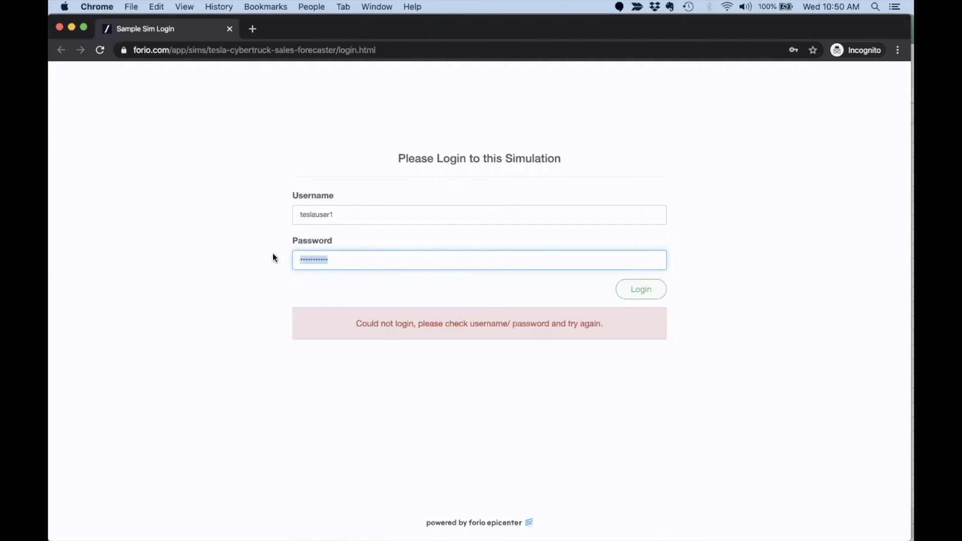
text(t)
key(Return)
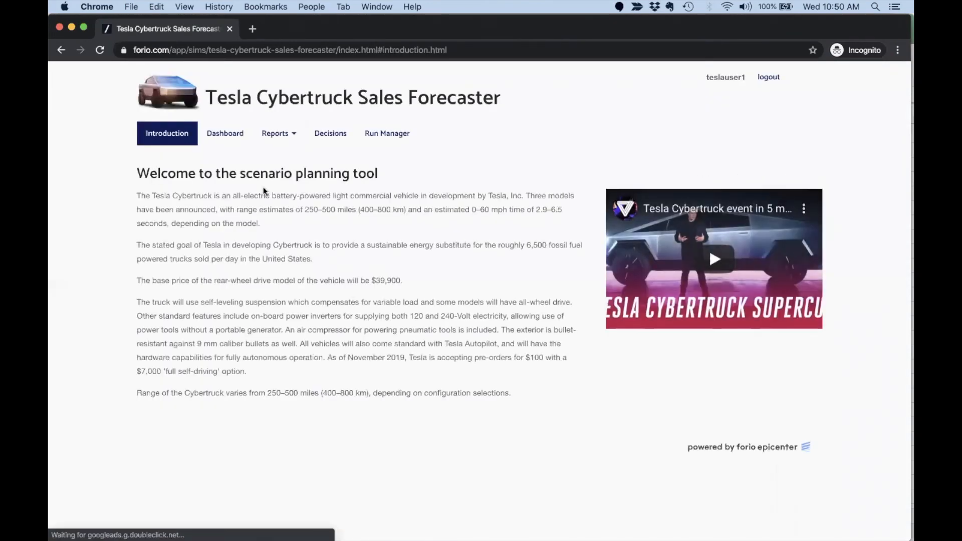
View the Customers report under the New Competitor and Optimist scenarios.
click(283, 142)
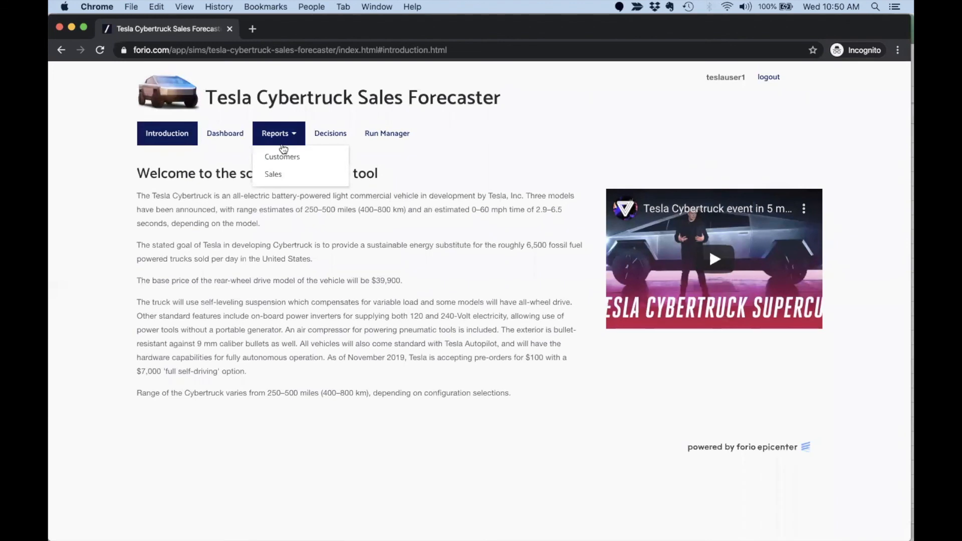
click(281, 160)
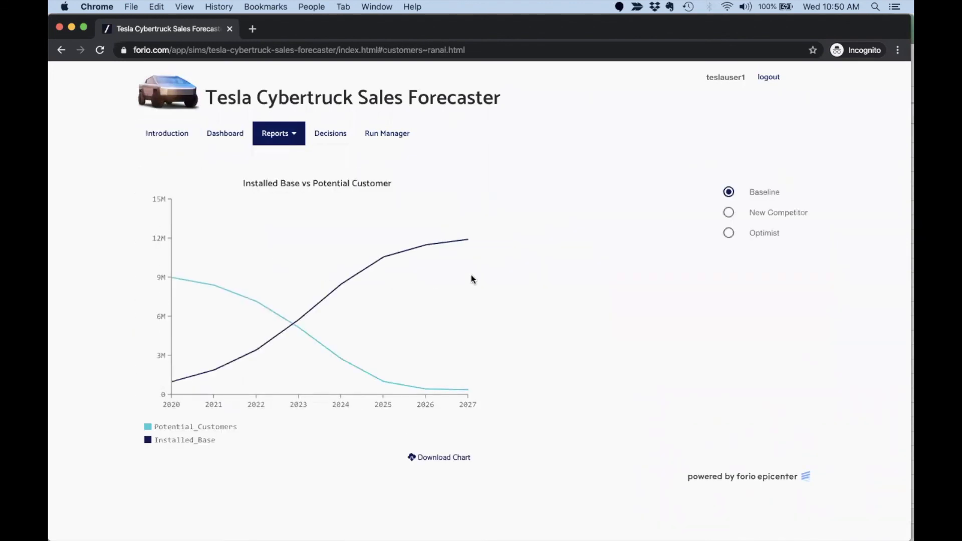
click(730, 214)
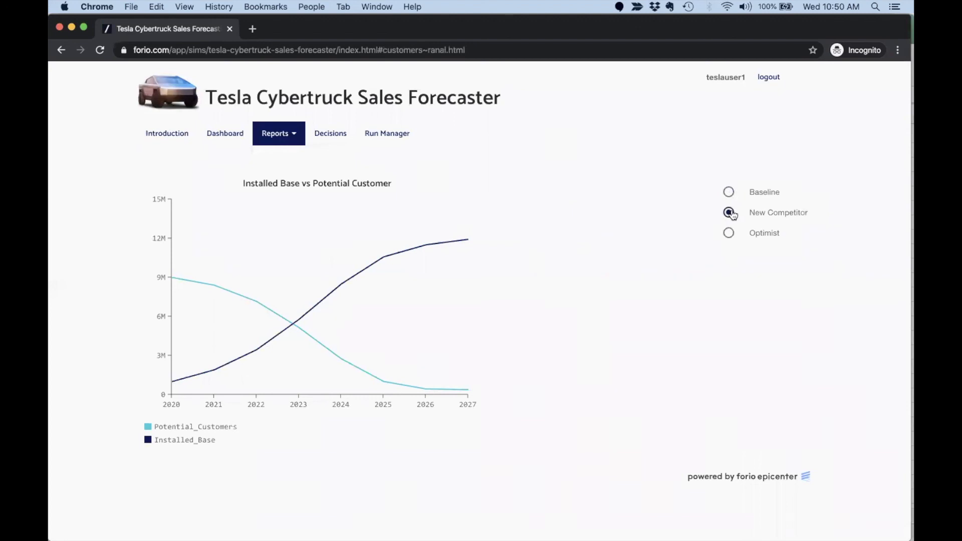
click(729, 234)
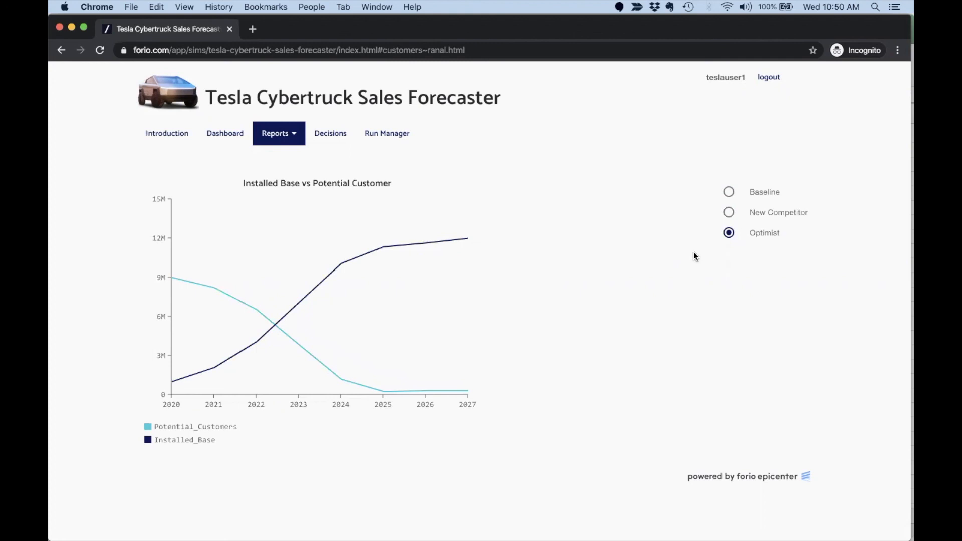
Compare the Sales report across Baseline, New Competitor and Optimist, then open the Dashboard.
click(279, 132)
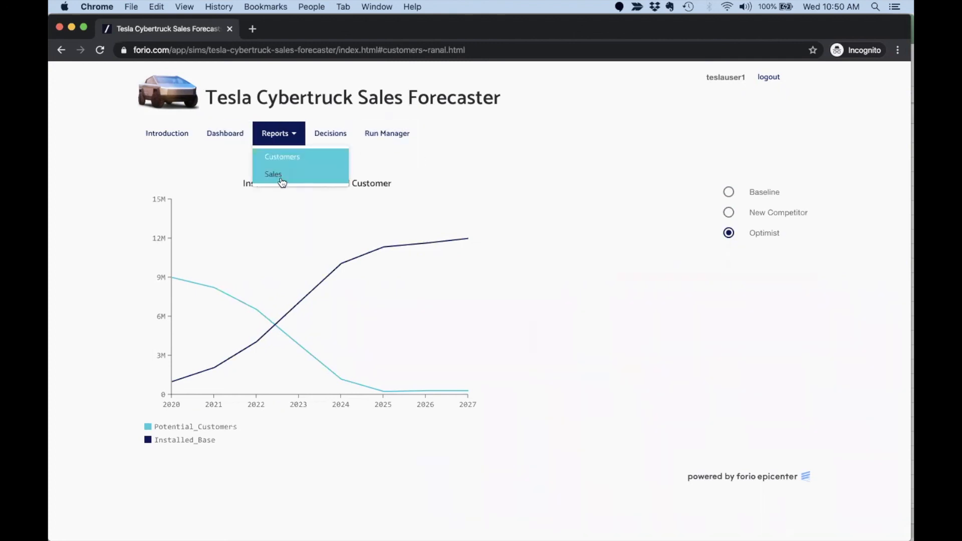
click(273, 174)
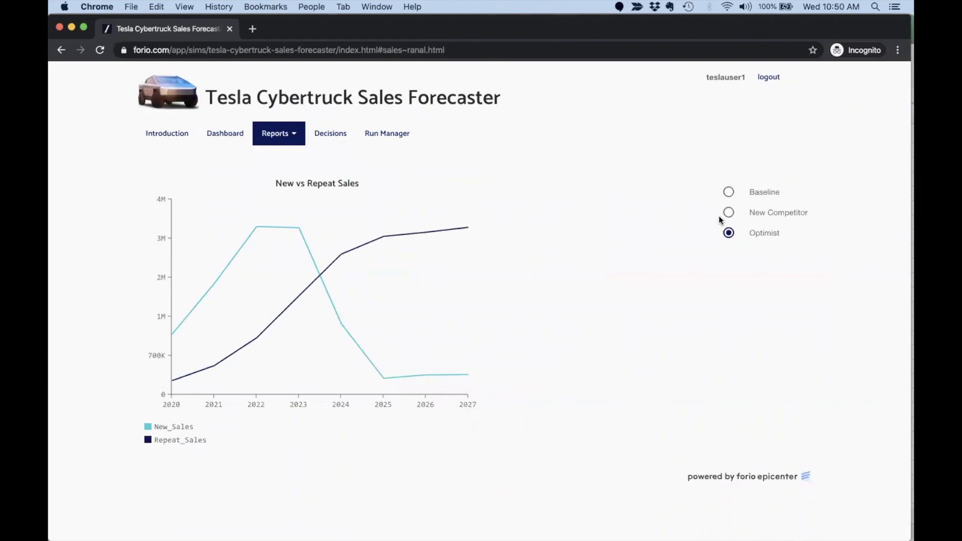
click(730, 214)
click(730, 193)
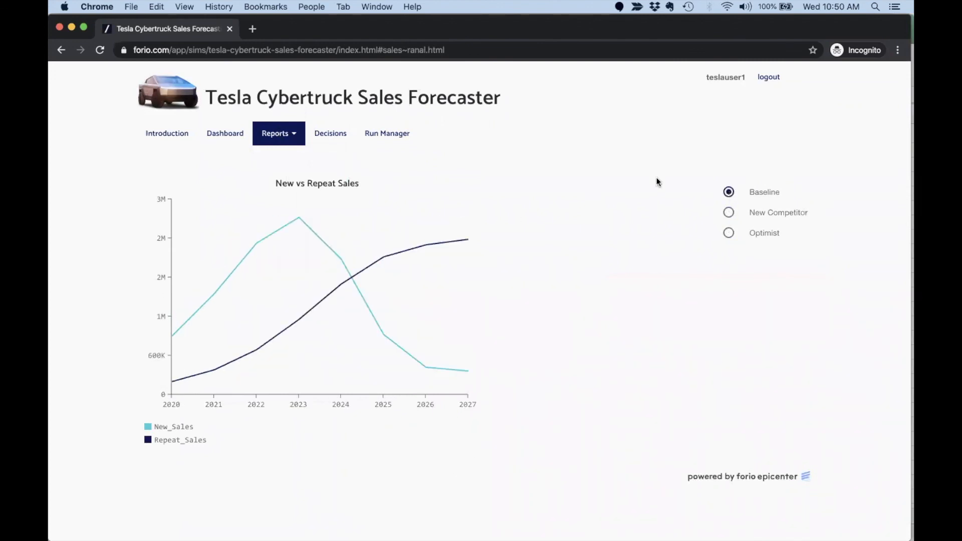
mouse_move(244, 207)
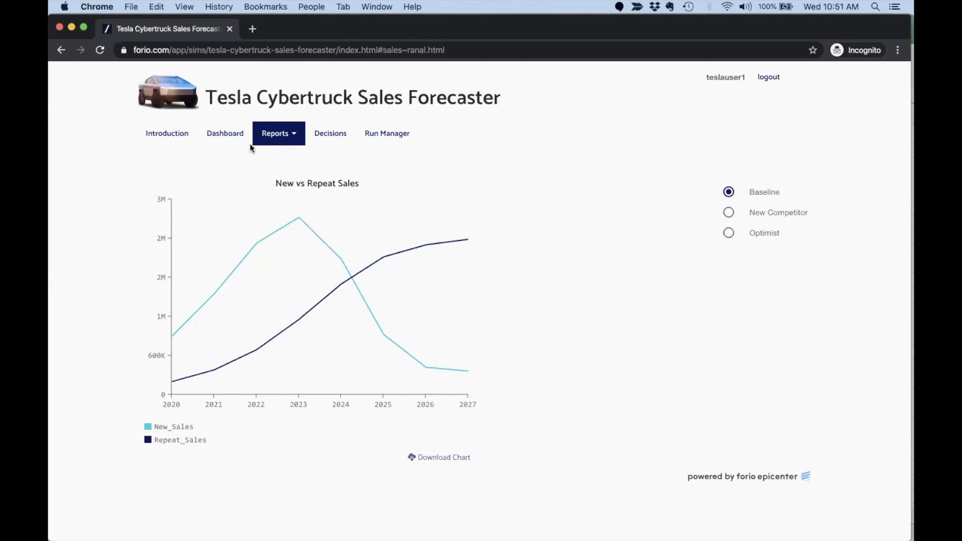
click(728, 213)
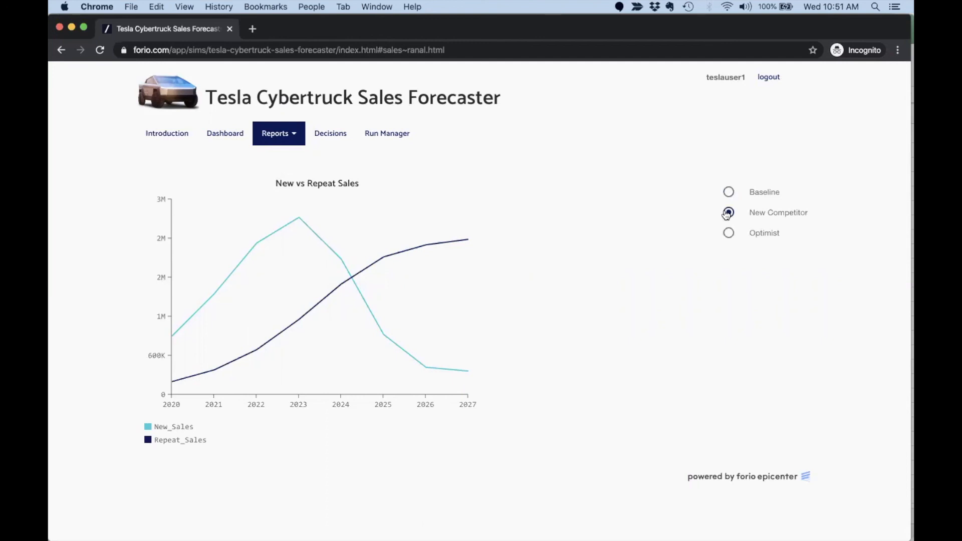
click(729, 234)
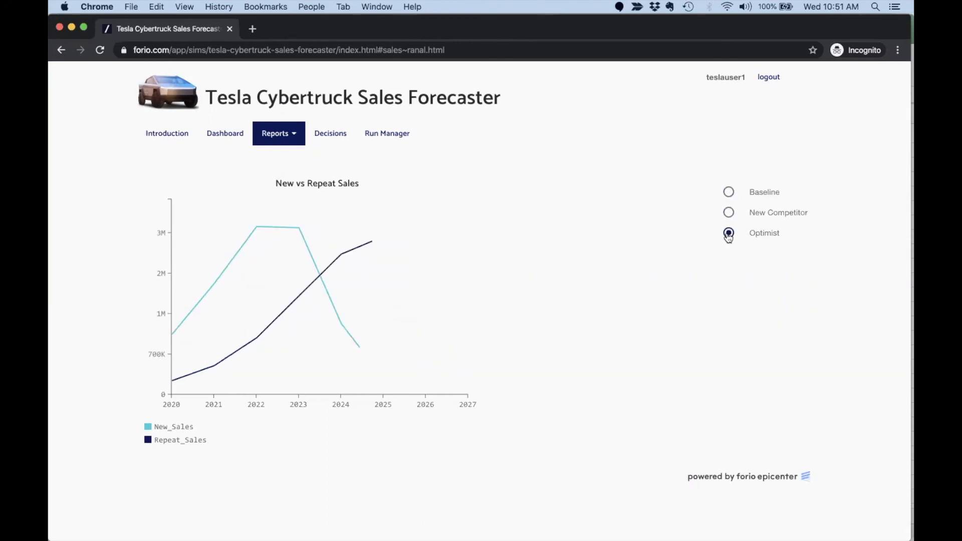
click(730, 193)
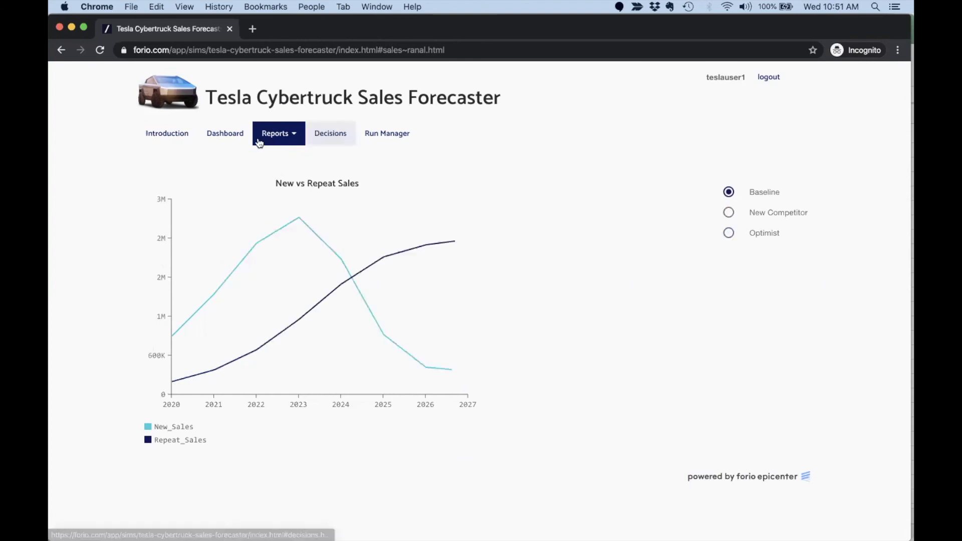
click(226, 135)
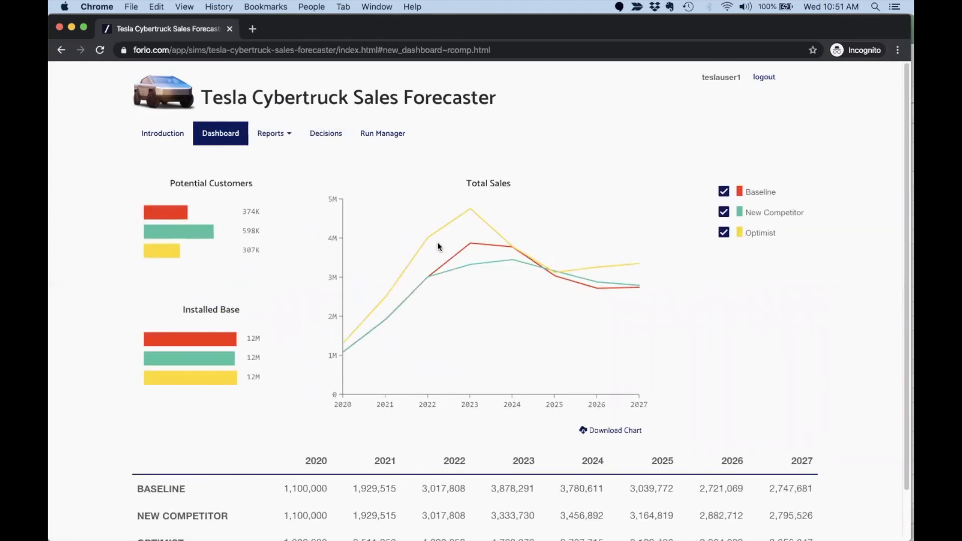
click(725, 213)
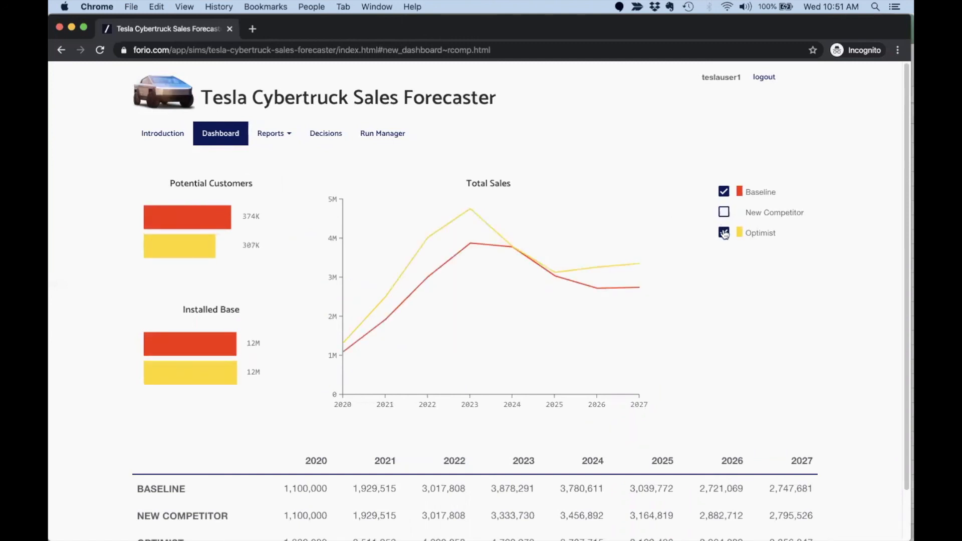
click(725, 232)
click(725, 212)
click(724, 233)
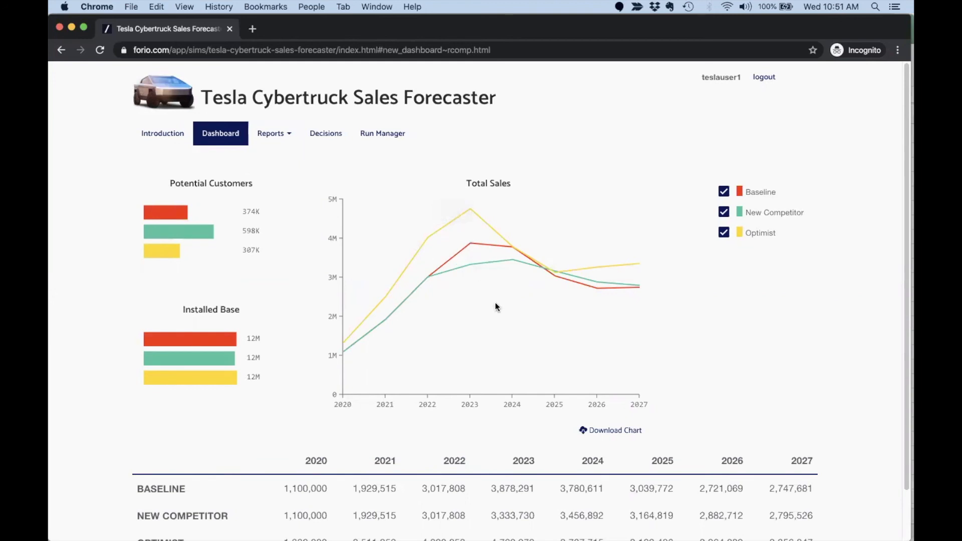
mouse_move(470, 210)
click(274, 133)
click(279, 157)
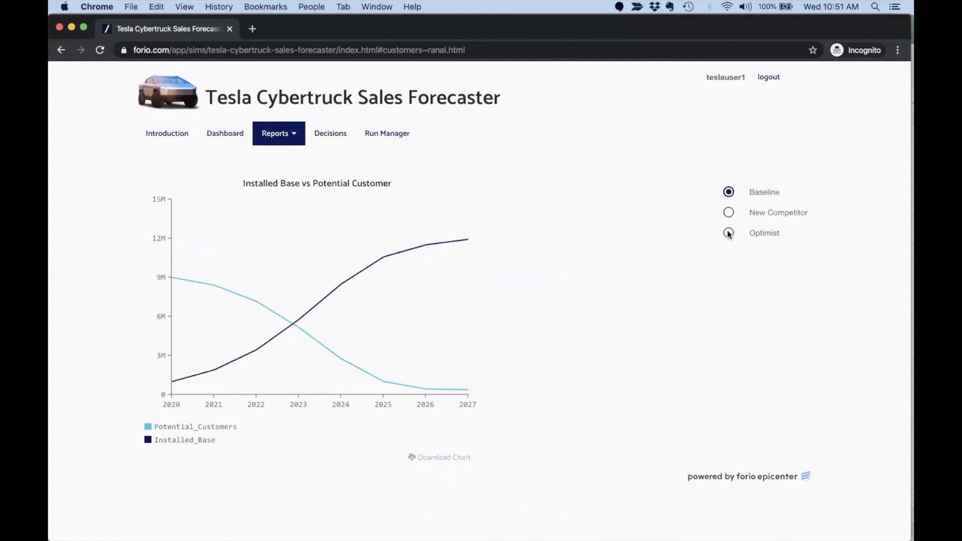
click(729, 213)
click(729, 234)
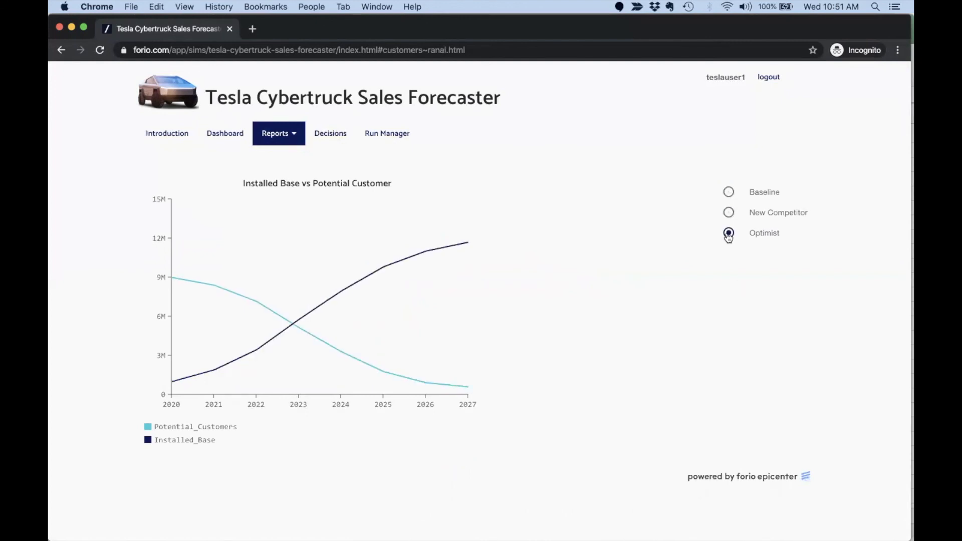
click(225, 136)
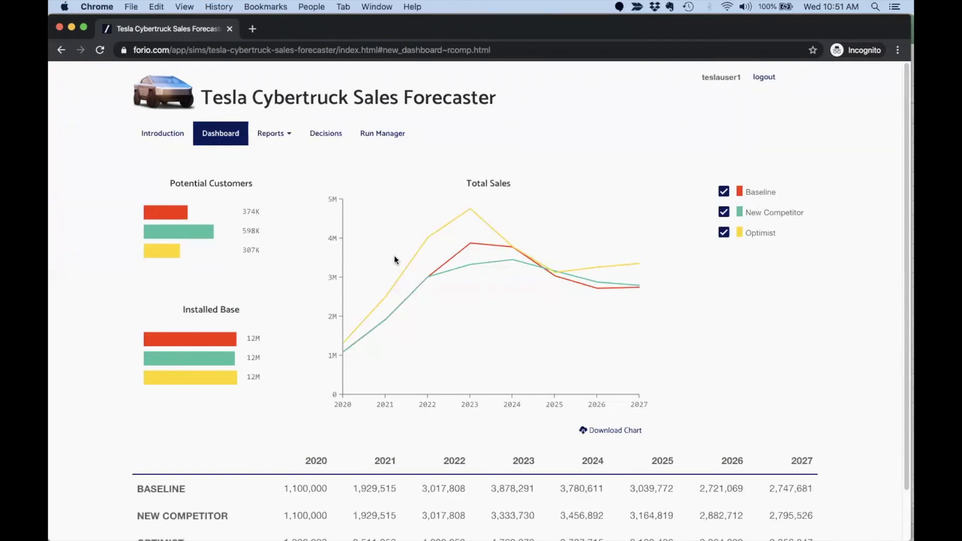
key(super+Tab)
key(super+Tab)
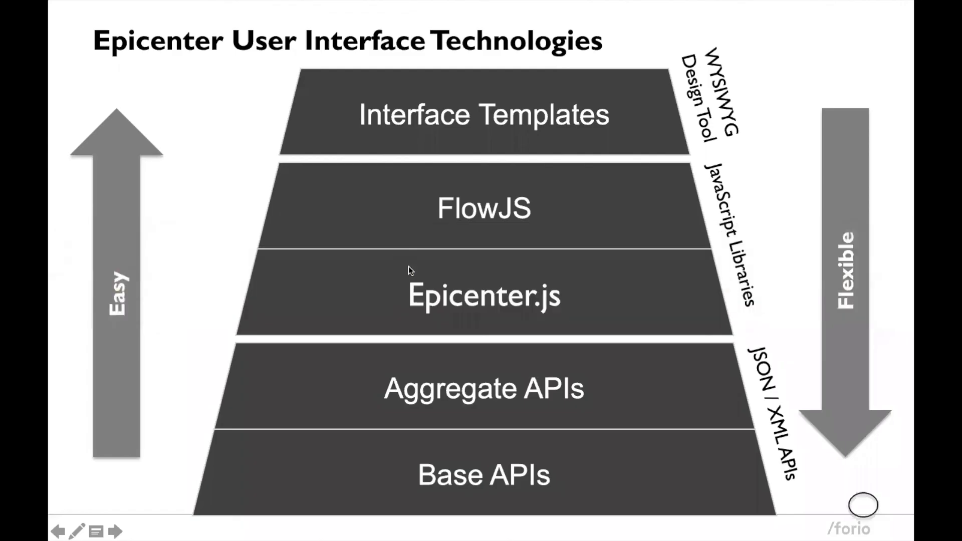
Advance to the Remember slide, then switch to the Excel model workbook.
click(408, 266)
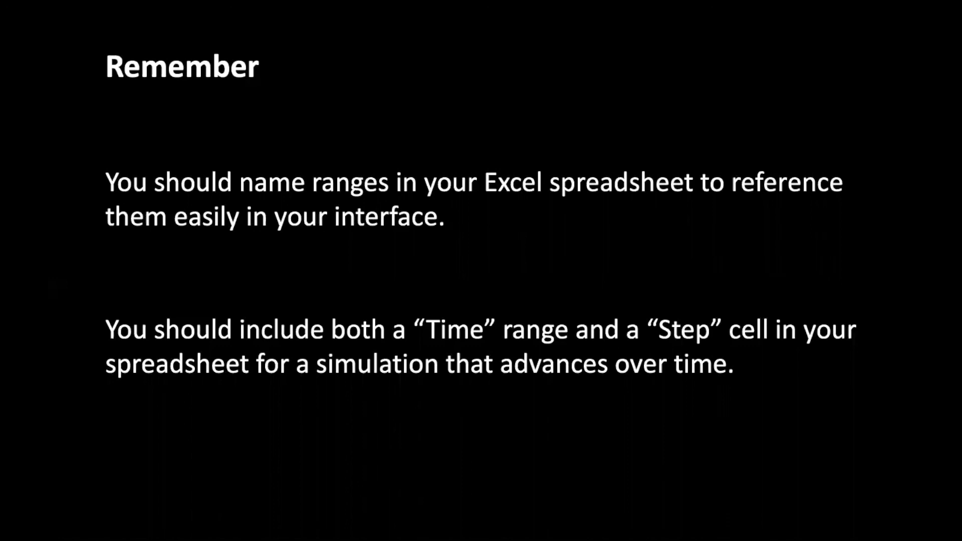
key(super+Tab)
key(super+Tab)
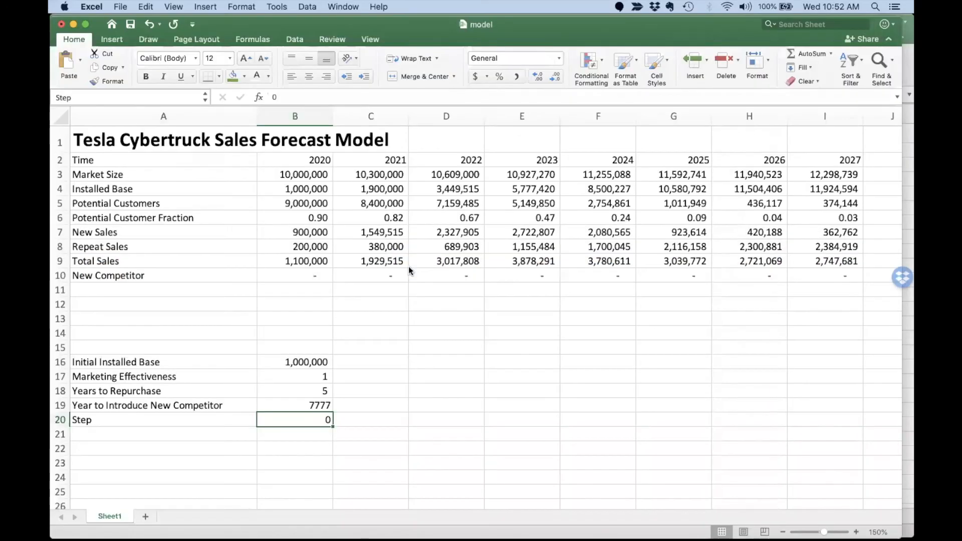
Highlight the Time row (2020–2027), the 2020 cell, and the Step label with its 0 value.
click(239, 176)
drag(191, 159, 818, 162)
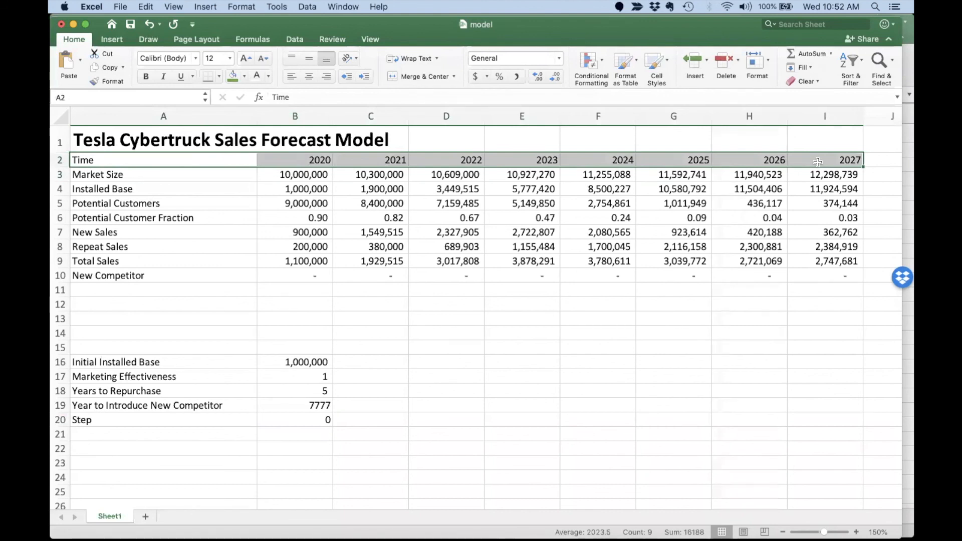
click(297, 159)
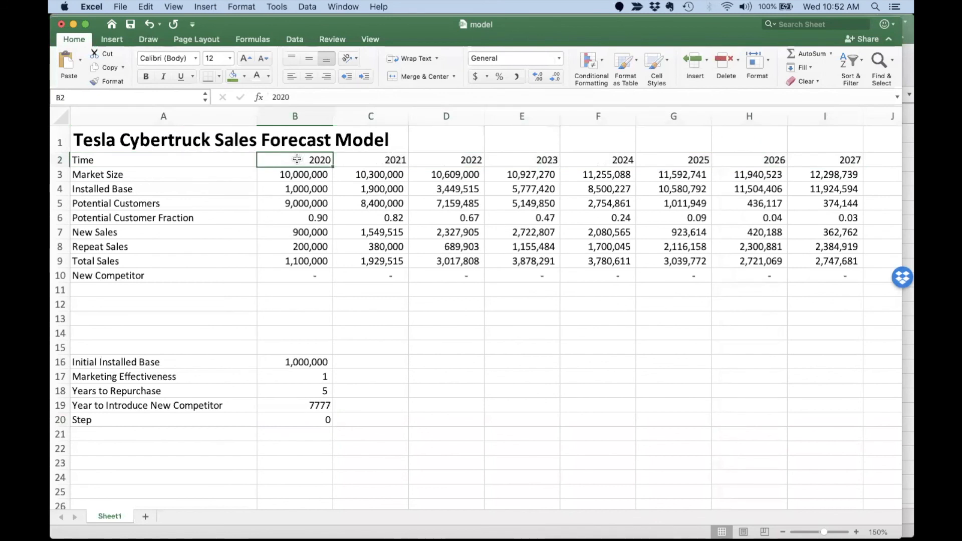
drag(303, 417, 202, 419)
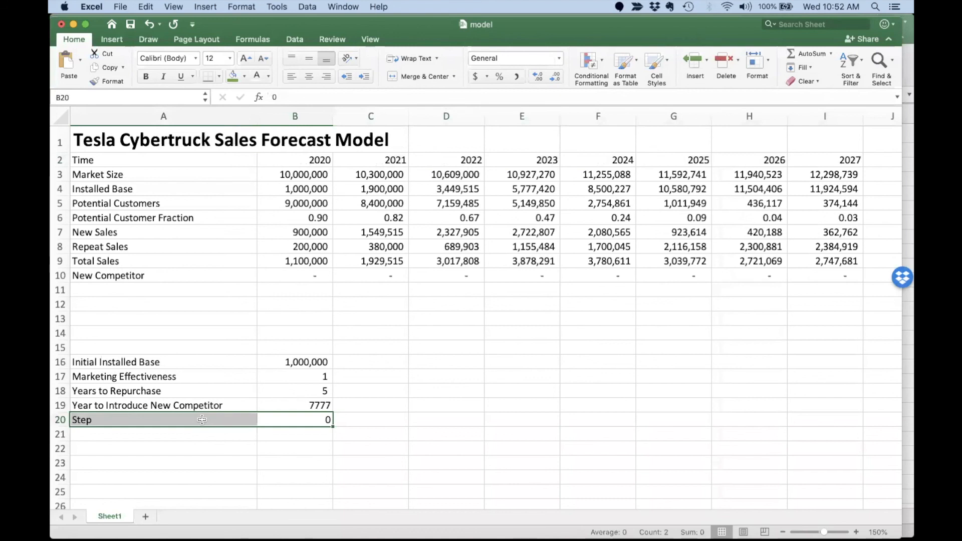